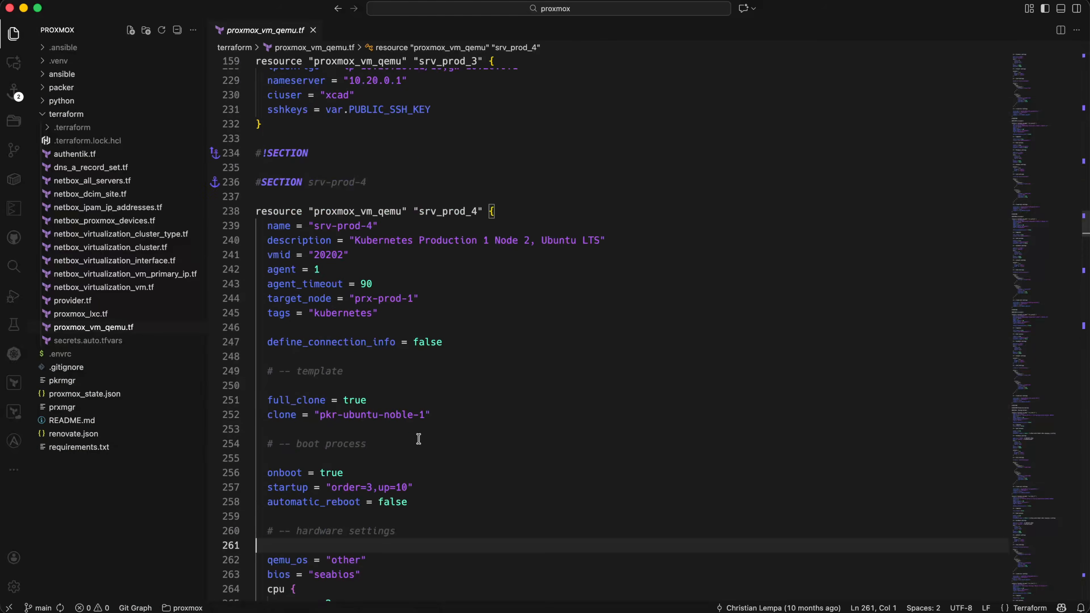
scroll(434, 149, up, 15)
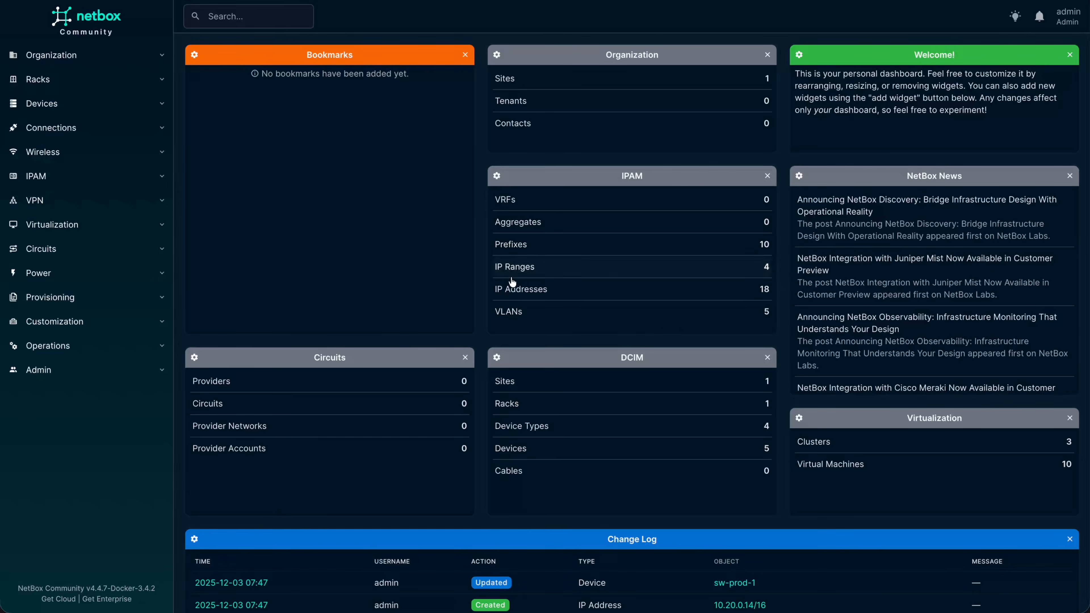
Expand the IPAM and Devices sidebar sections and view the NetBox Modules list.
click(93, 186)
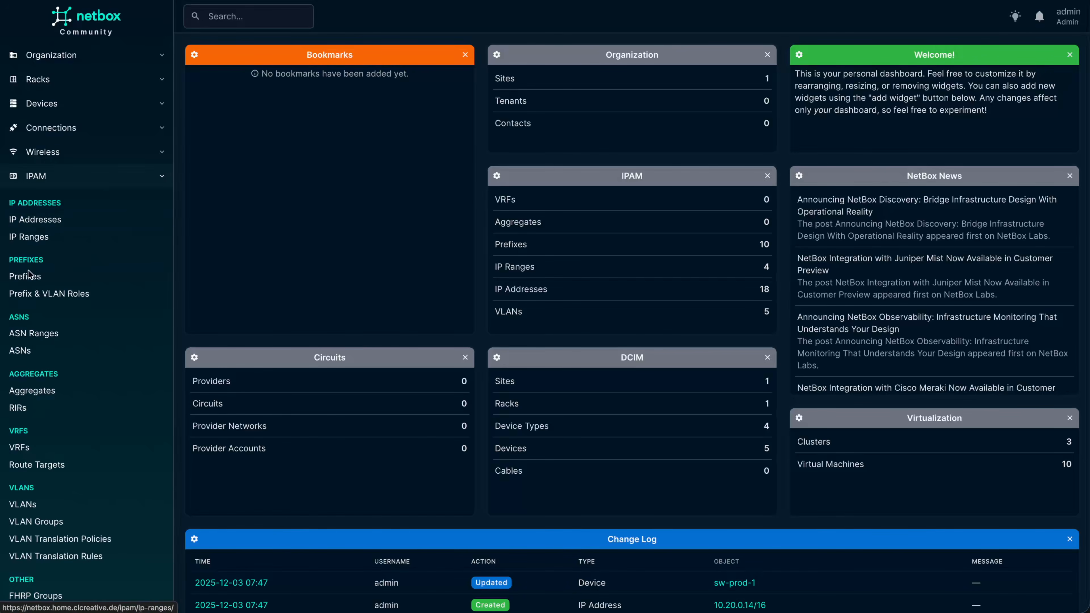
scroll(28, 273, down, 2)
click(59, 34)
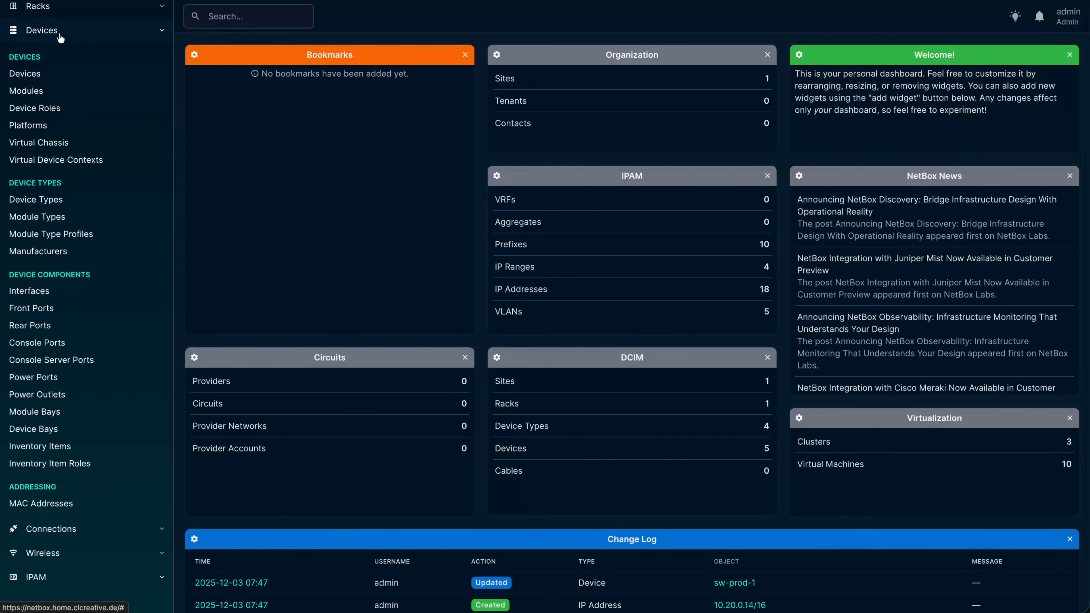
click(56, 90)
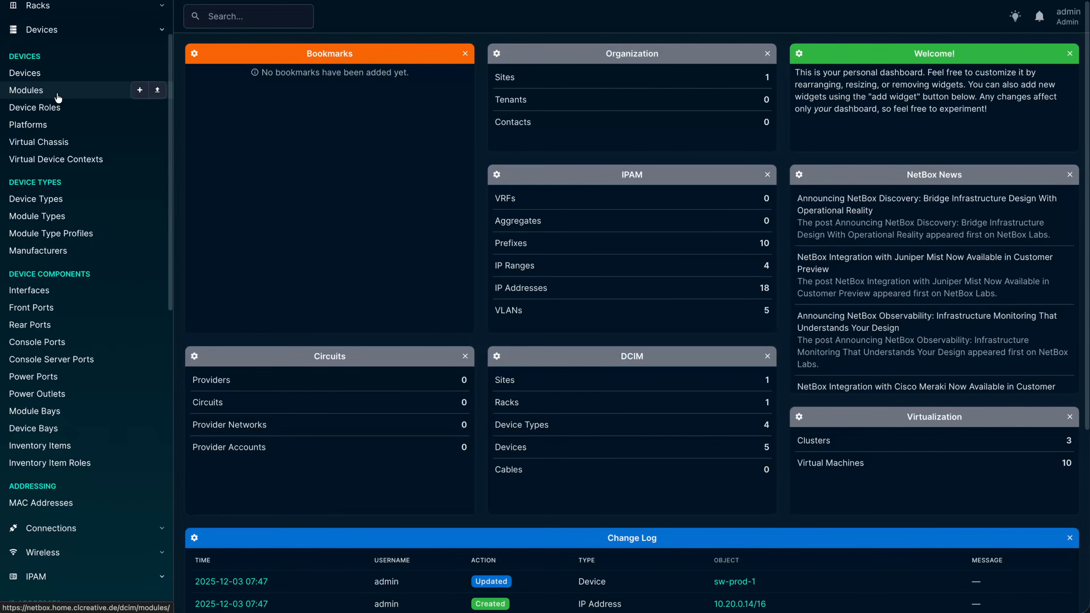
Browse further down the lists and view the virtualization Clusters list.
scroll(62, 324, down, 6)
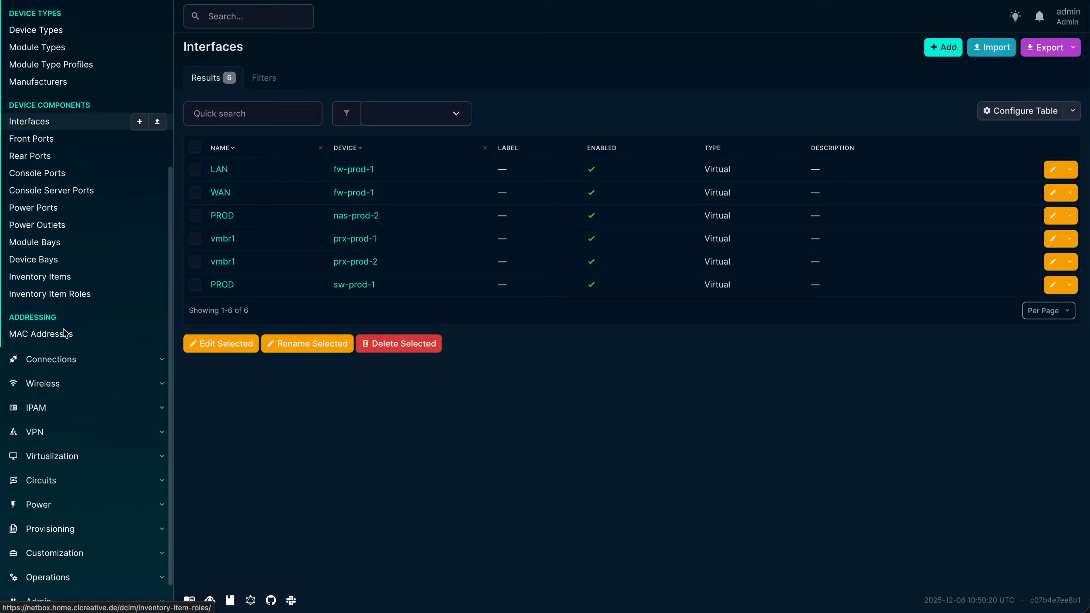
scroll(63, 332, down, 1)
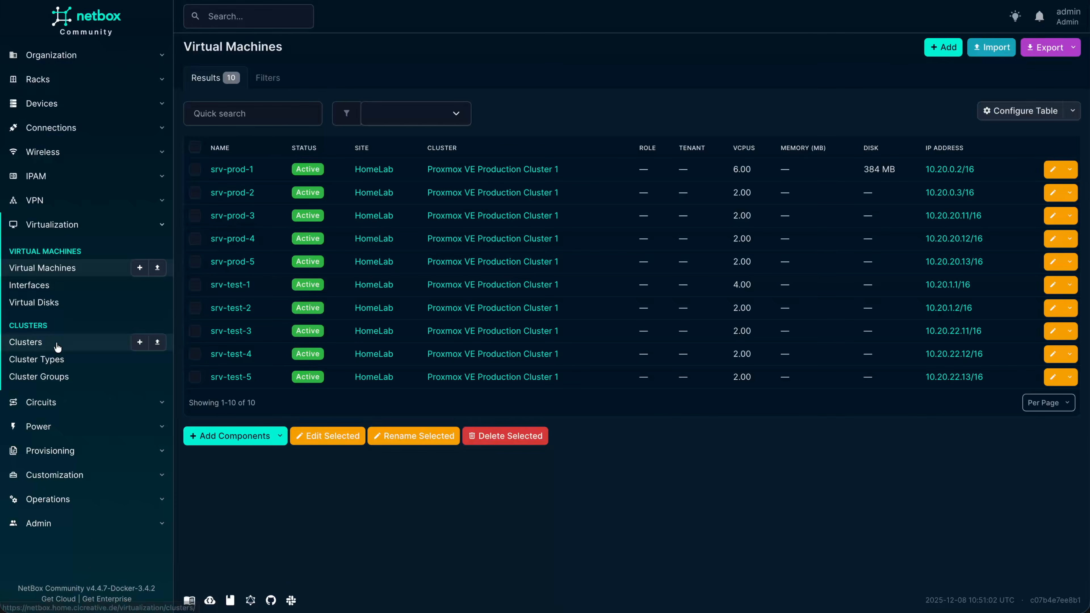
click(58, 346)
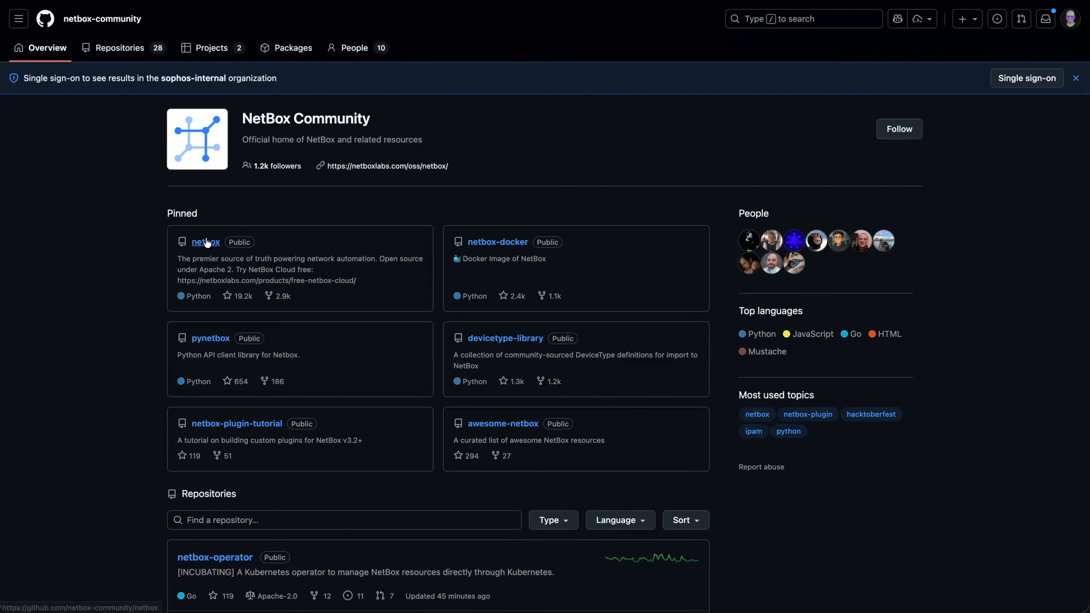
scroll(243, 282, down, 15)
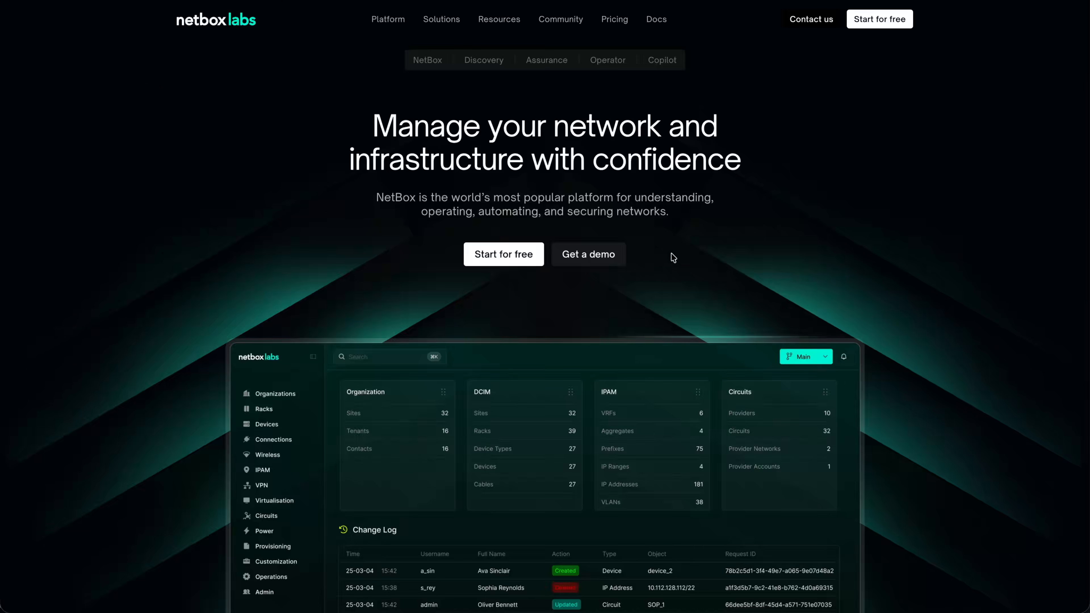
scroll(672, 253, down, 5)
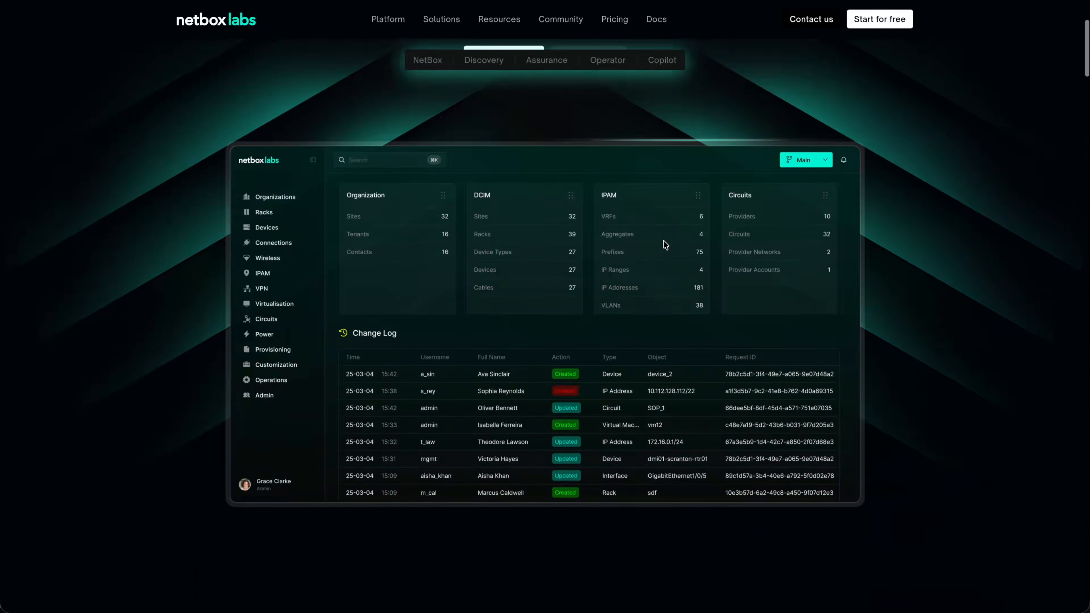
scroll(151, 330, down, 3)
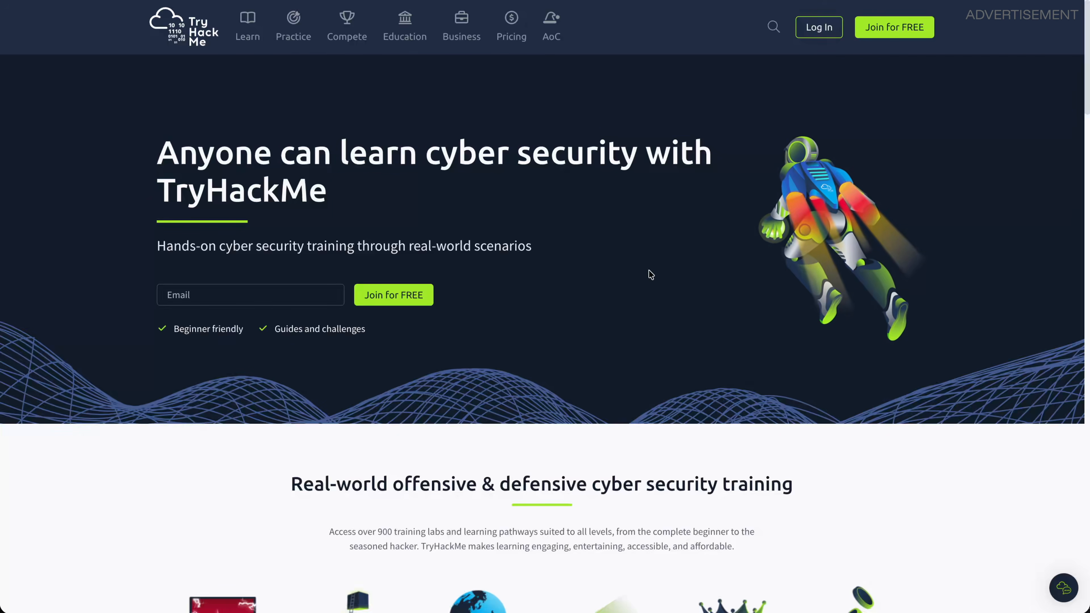
Scroll to Hands-on hacking and view the Beginner-friendly, Start hacking instantly and Real-world networks demos.
scroll(430, 292, down, 5)
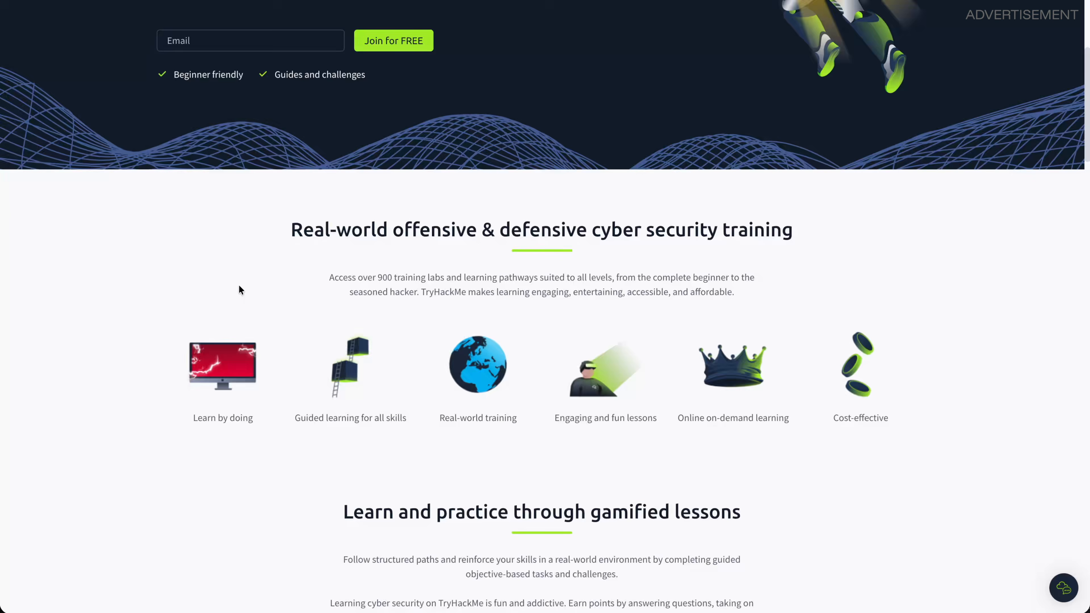
scroll(245, 289, down, 6)
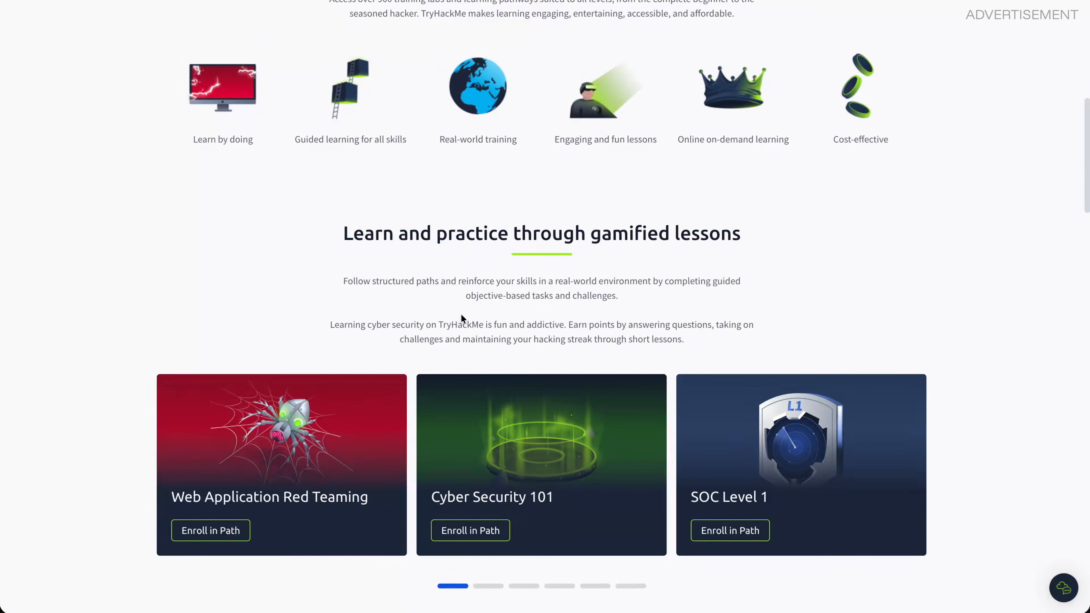
scroll(462, 317, down, 5)
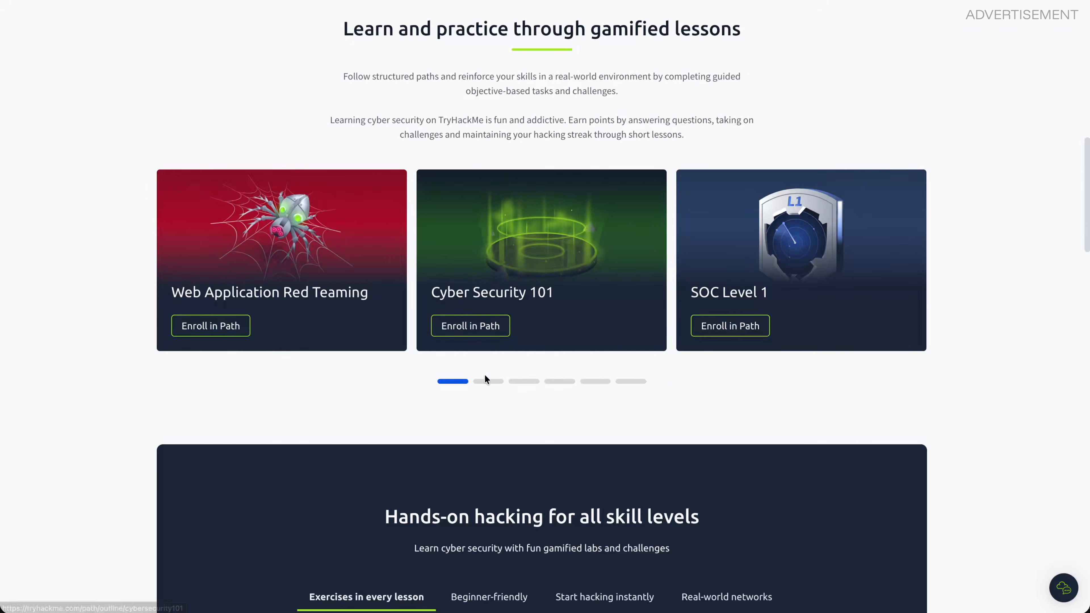
scroll(487, 380, down, 11)
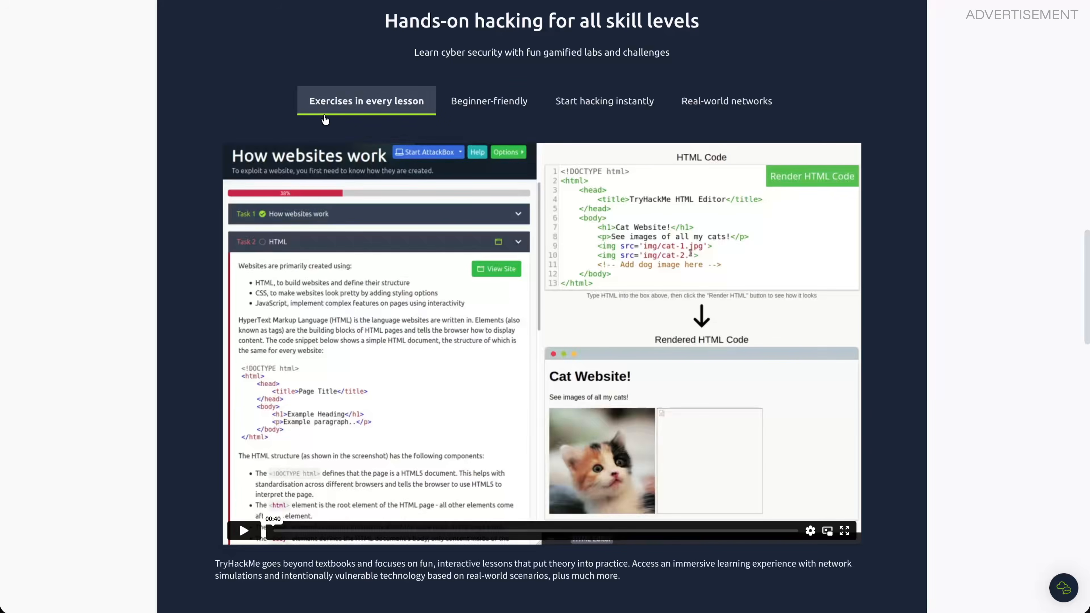
click(483, 113)
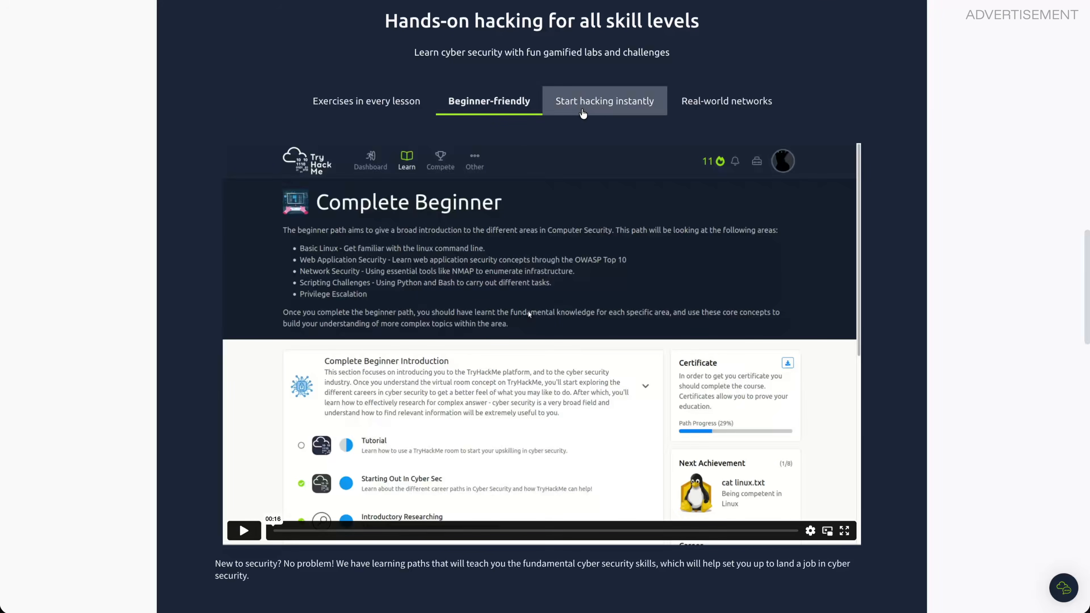
click(582, 113)
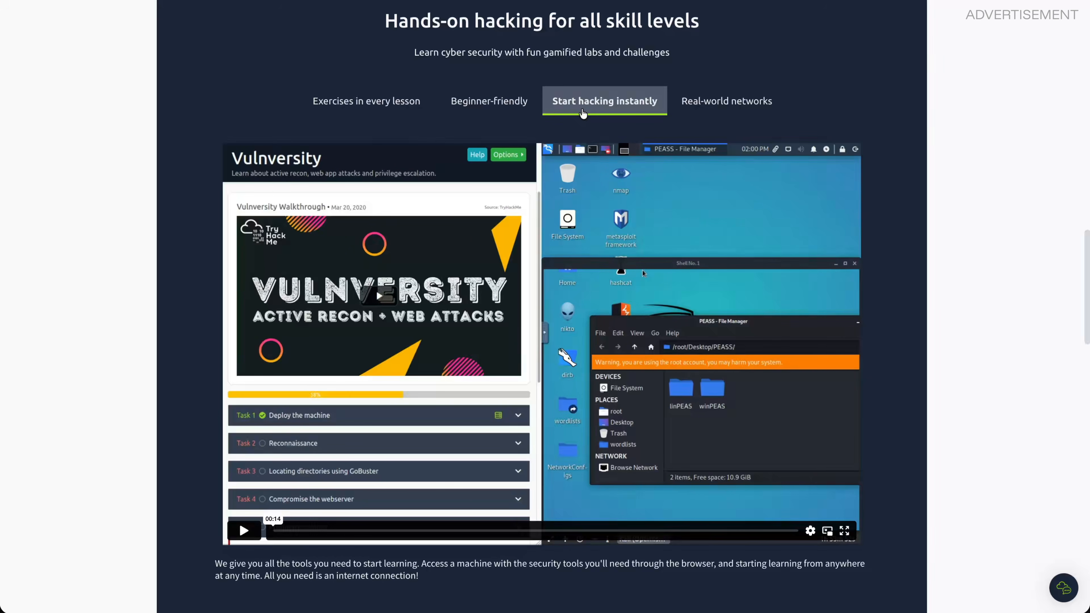
click(721, 113)
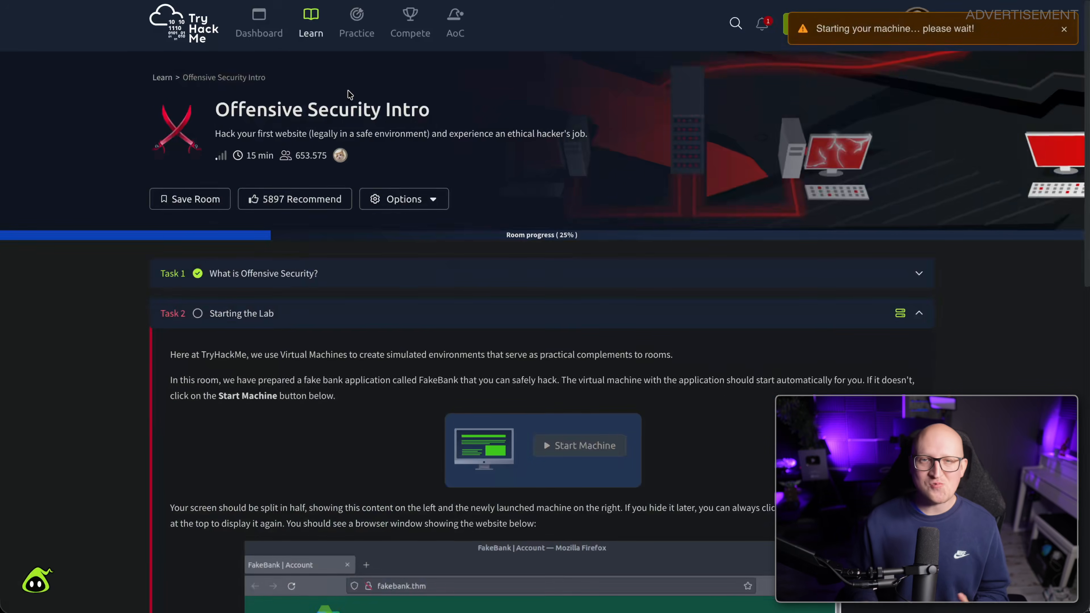
Widen the lab machine pane, dismiss Firefox's startup notice and scroll the FakeBank account page.
scroll(348, 91, down, 5)
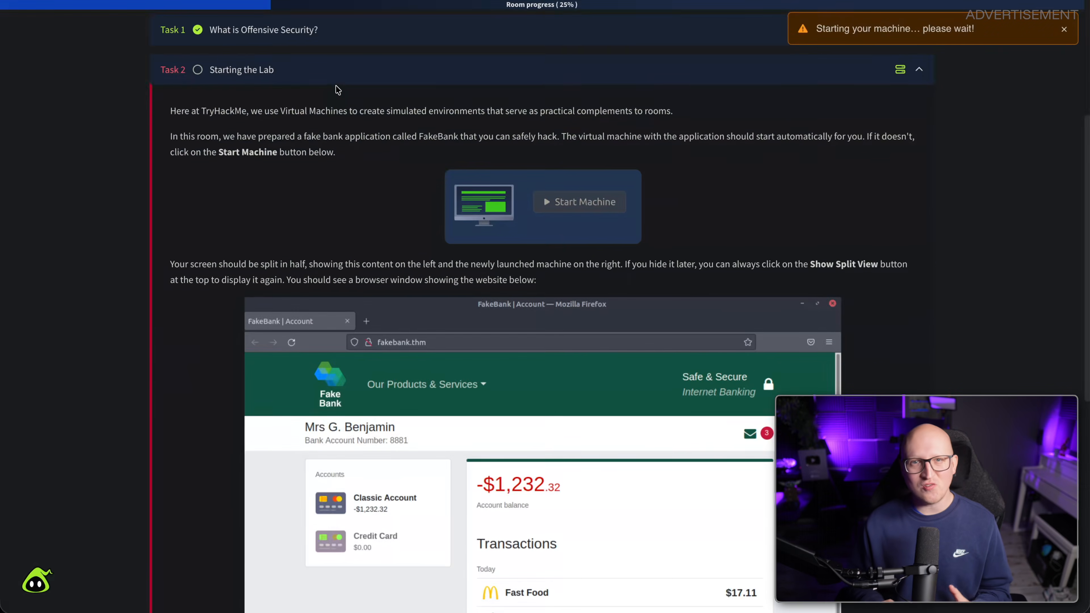
drag(542, 290, 395, 291)
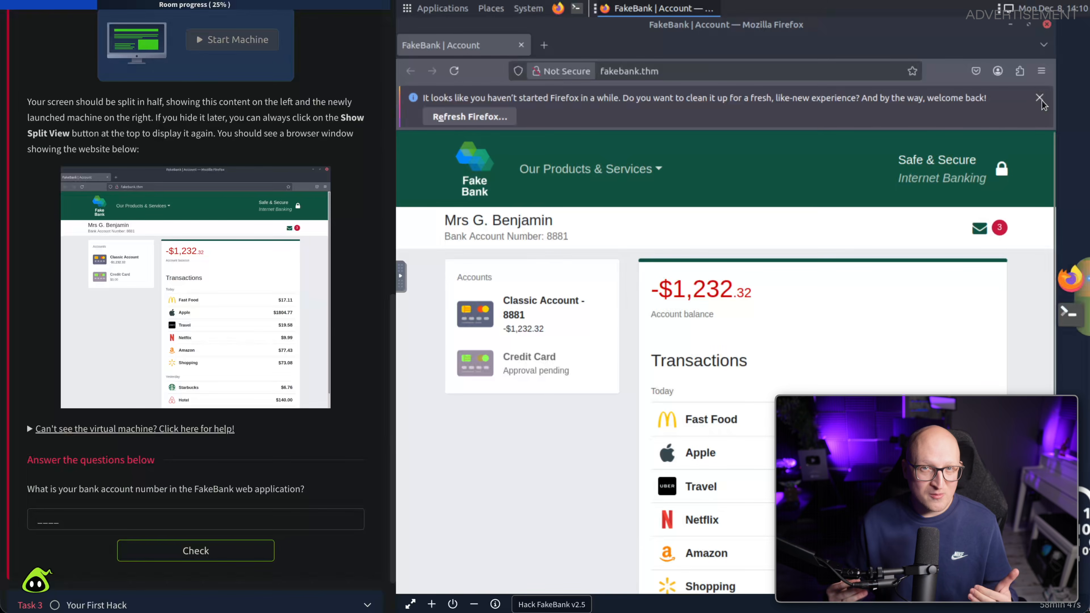
click(1042, 102)
scroll(757, 221, down, 3)
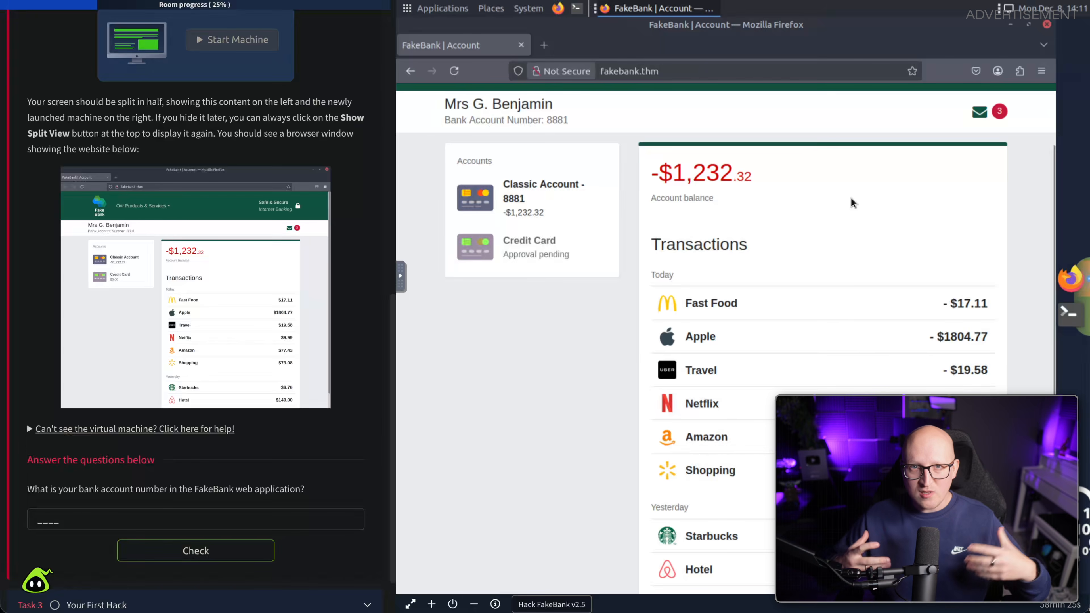
click(1066, 317)
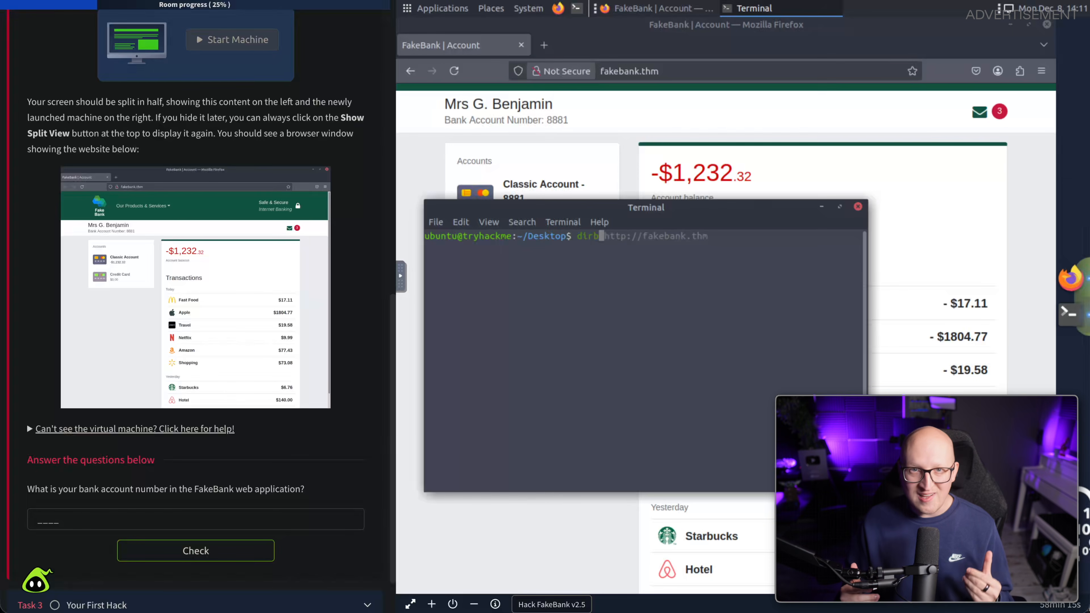
key(Right)
key(Return)
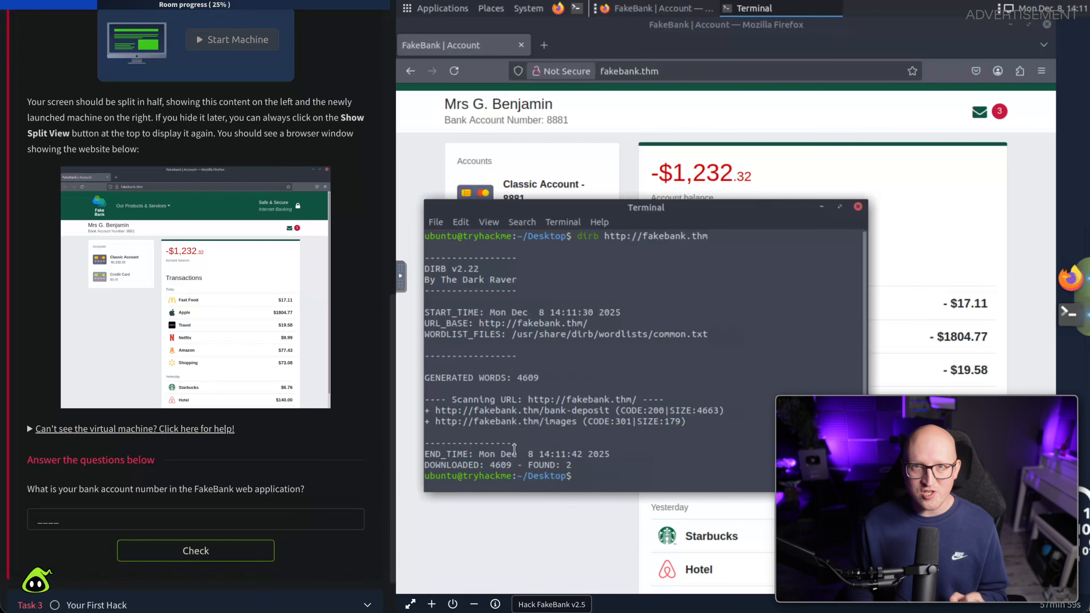
ctrl+click(546, 422)
click(476, 163)
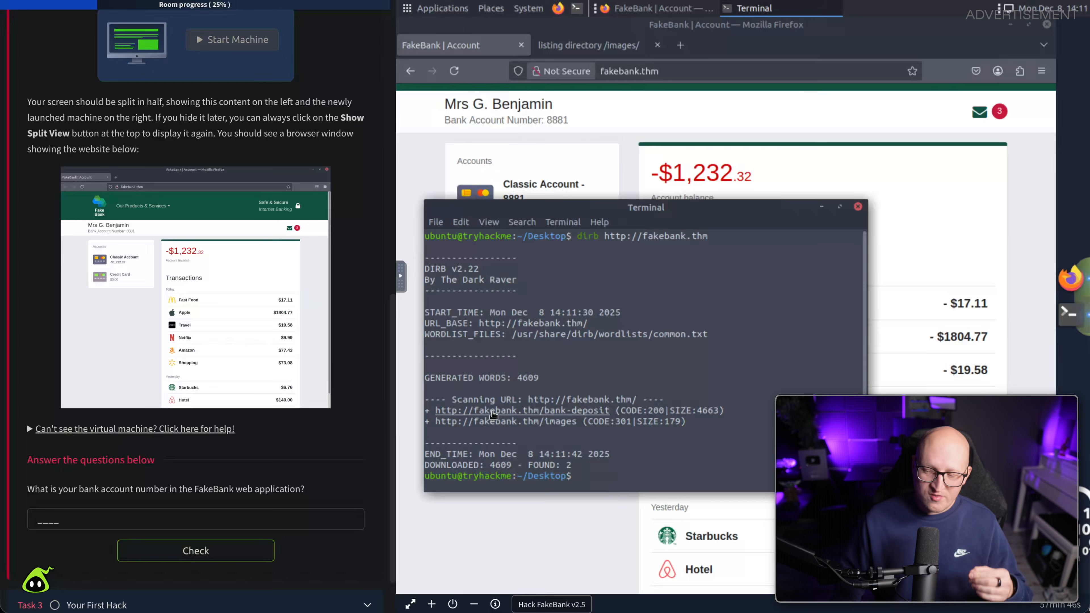
Open the hidden /bank-deposit Admin Portal and select the user's own account to receive the deposit.
right_click(493, 413)
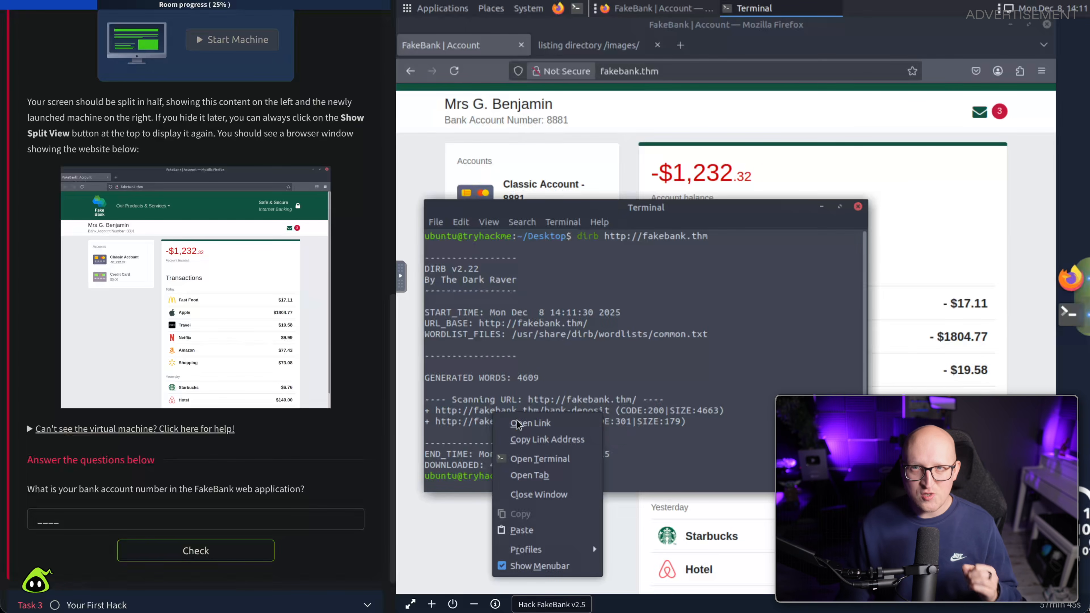
click(523, 424)
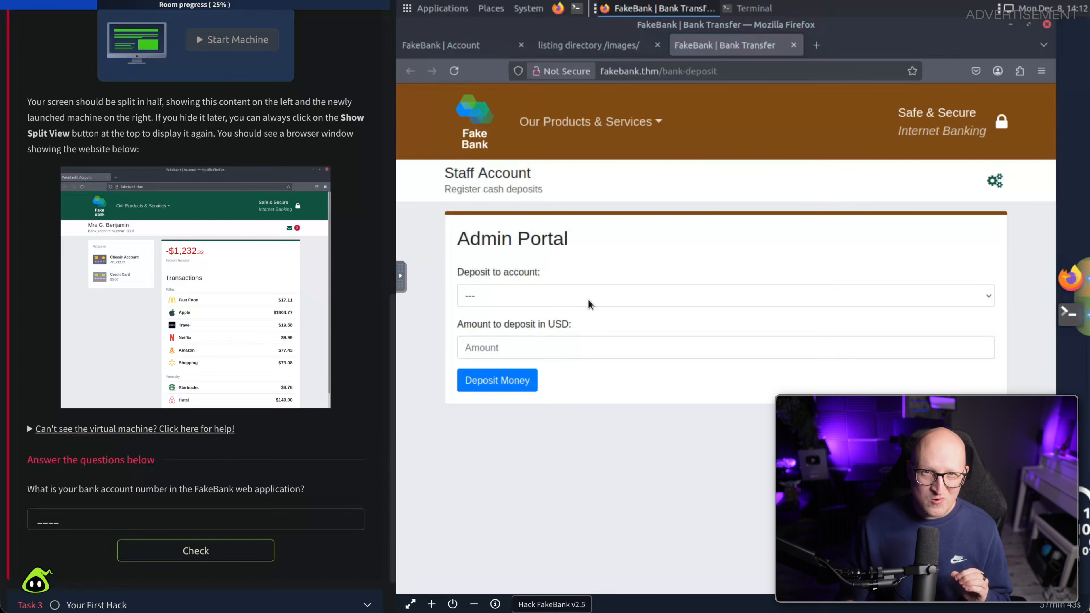
click(580, 303)
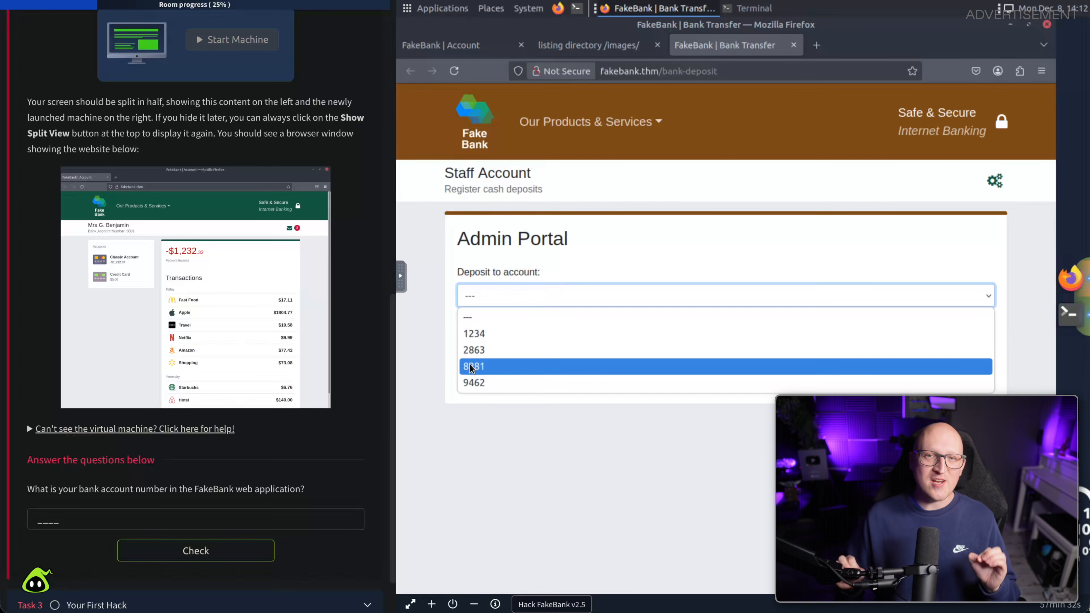
click(471, 366)
click(494, 346)
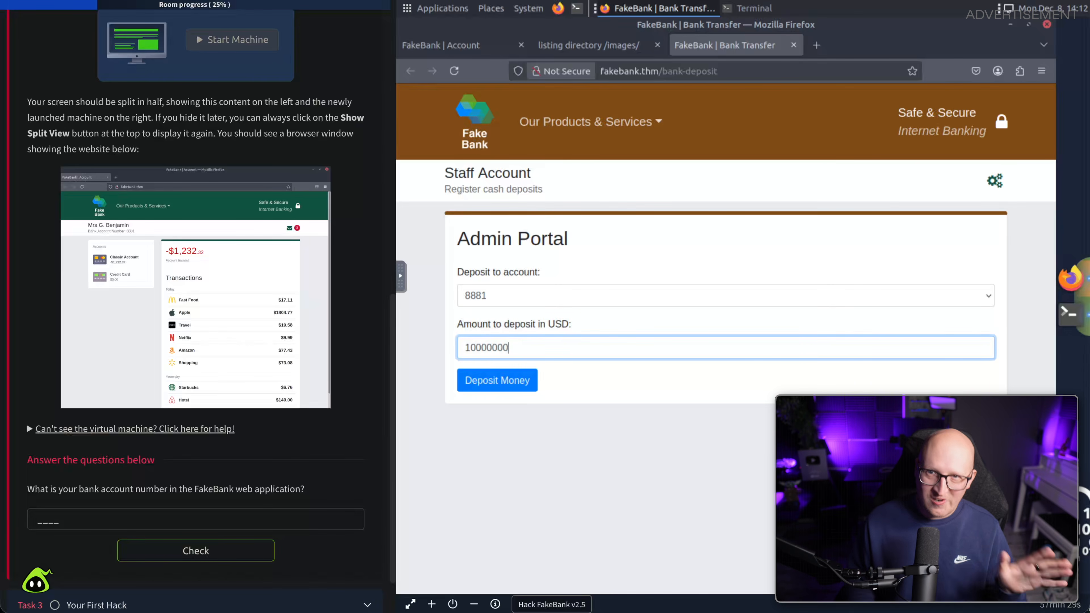
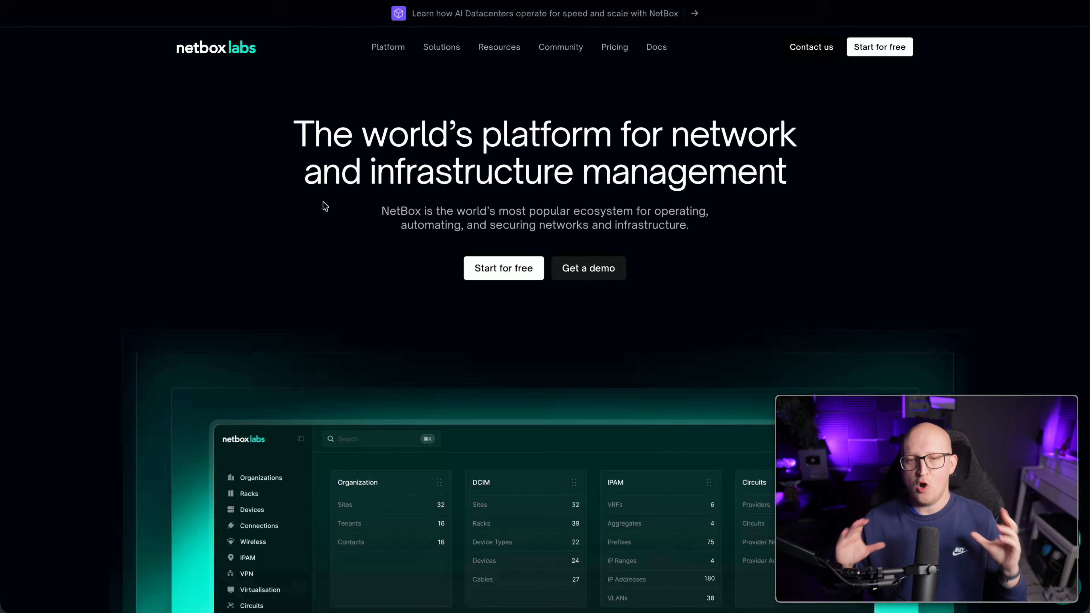
Go to the NetBox Labs documentation and choose the NetBox Community docs.
scroll(329, 277, down, 5)
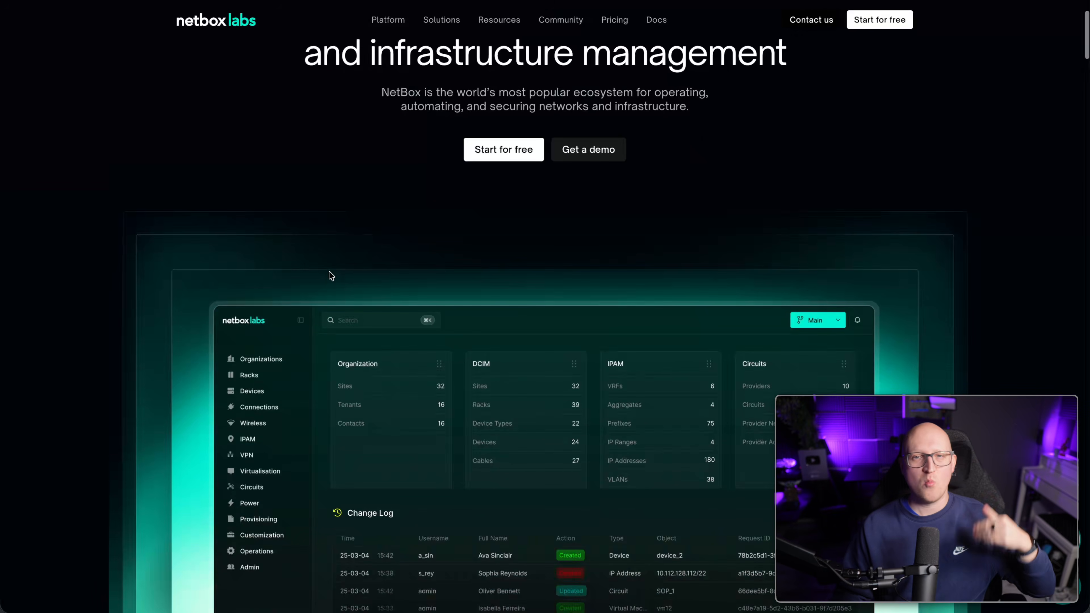
scroll(347, 281, up, 5)
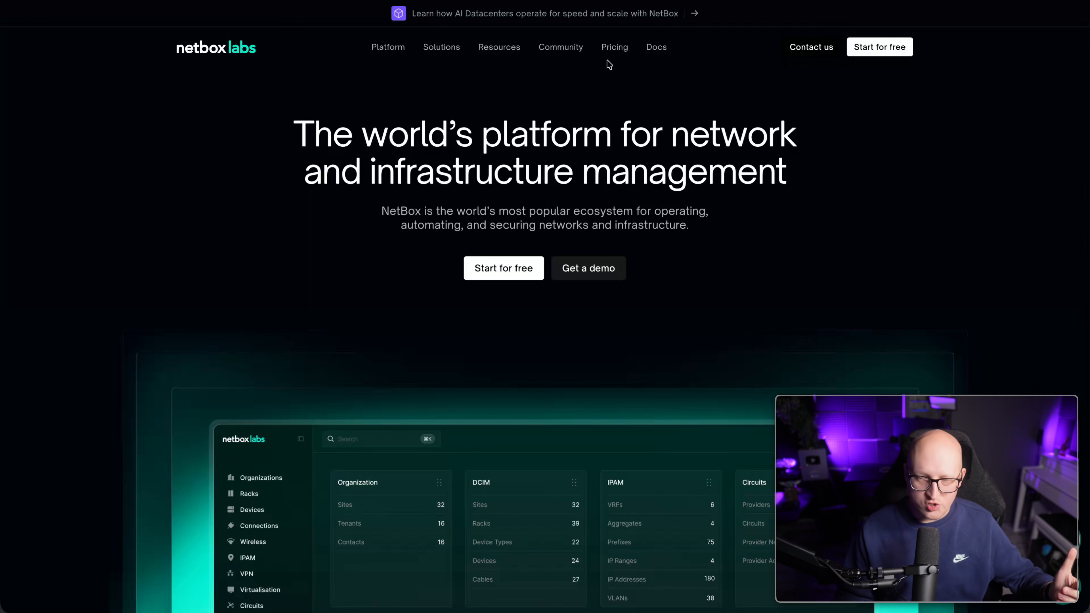
mouse_move(564, 48)
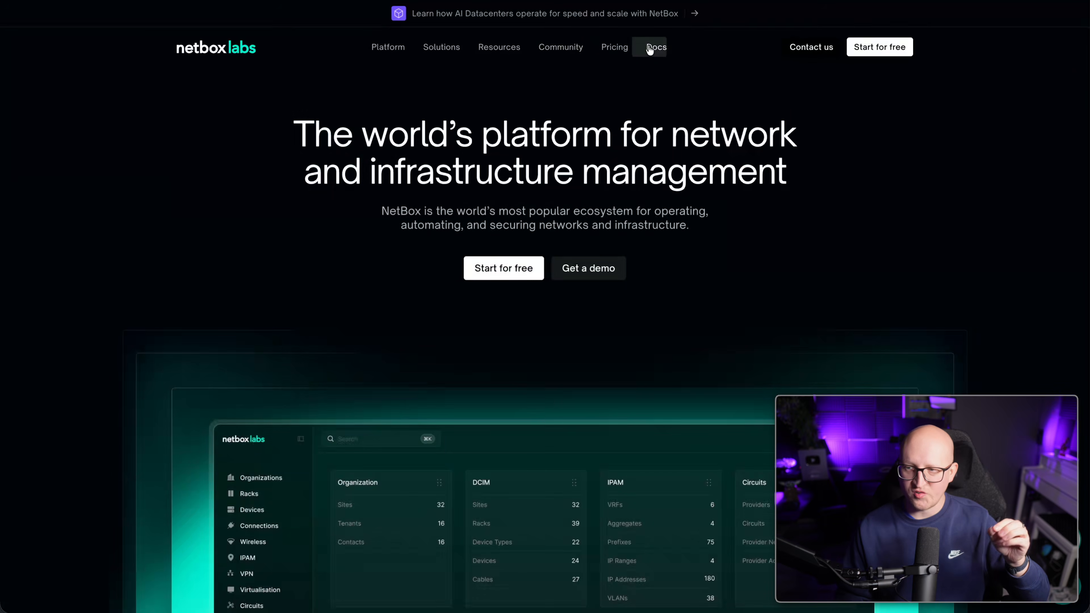
click(656, 48)
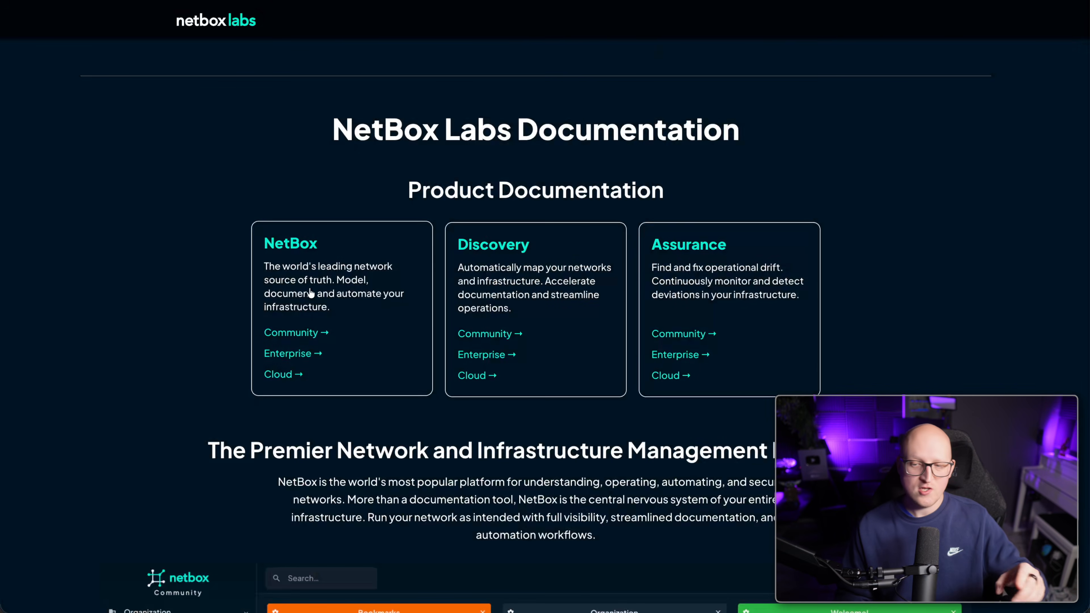
click(299, 333)
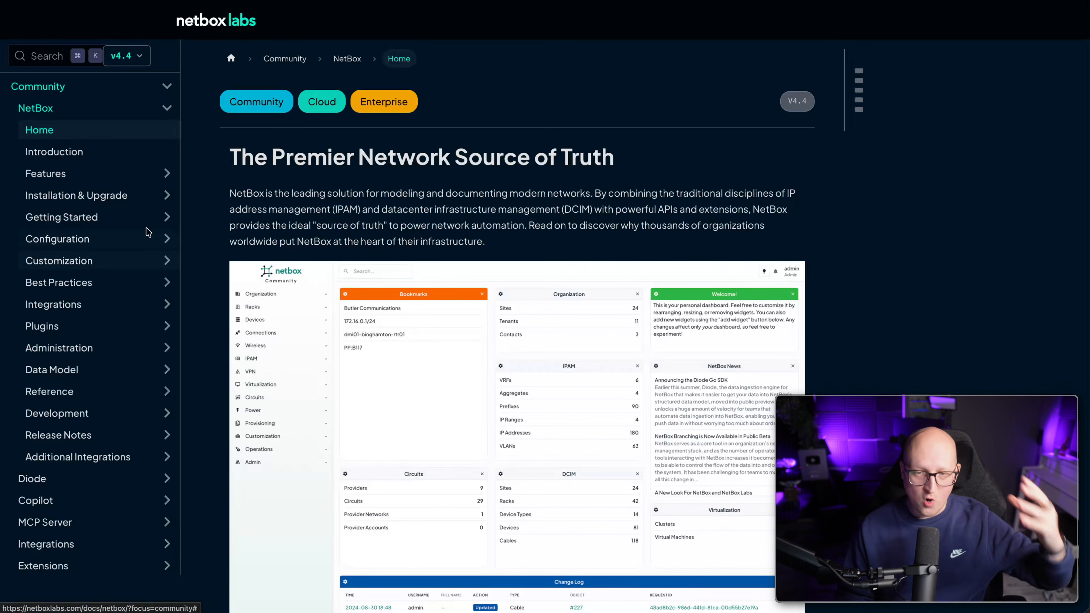
Expand the Installation & Upgrade, Getting Started, Configuration, Integrations and Plugins sidebar sections.
click(111, 196)
scroll(111, 258, down, 2)
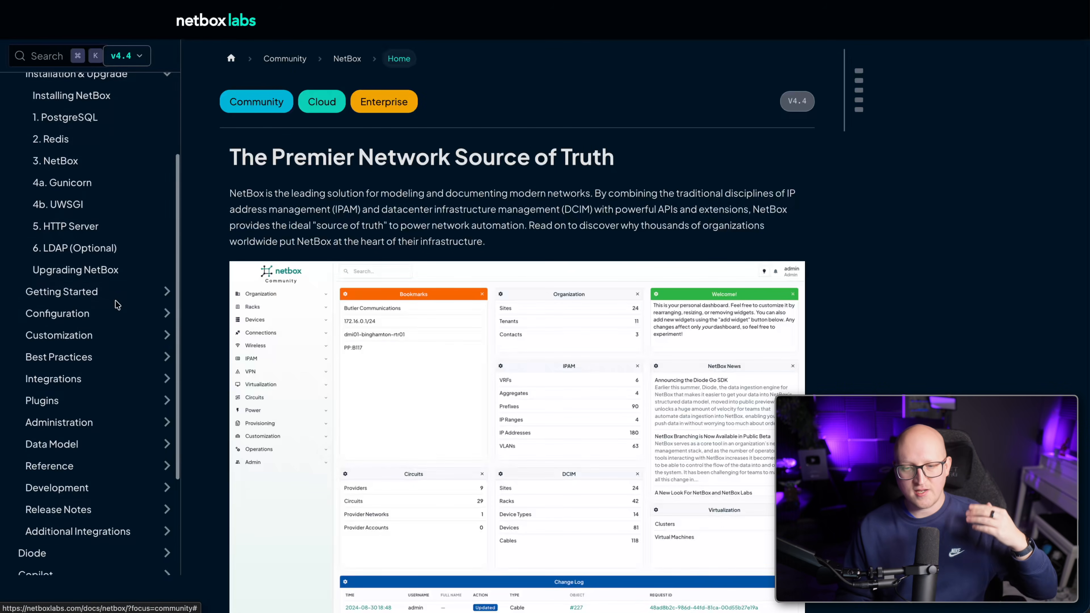
click(114, 296)
click(99, 362)
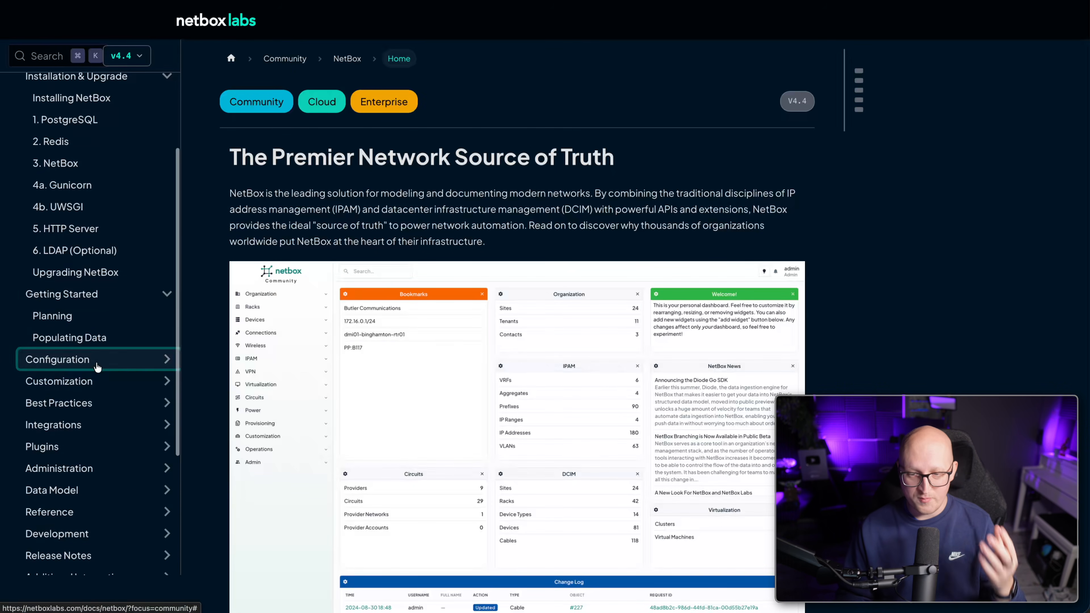
scroll(103, 395, down, 6)
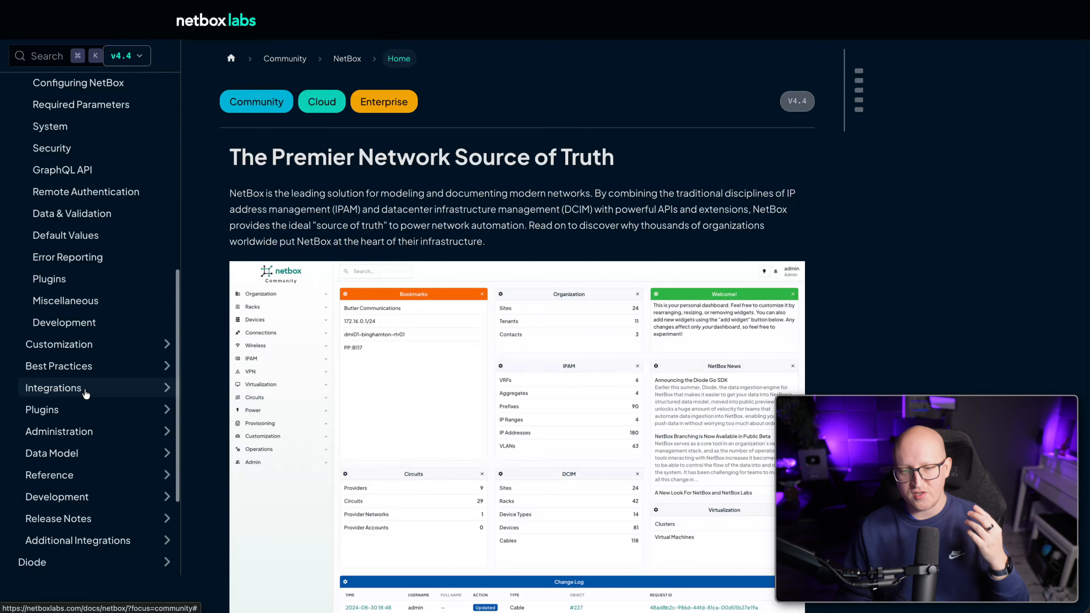
click(84, 390)
click(88, 521)
scroll(55, 524, down, 2)
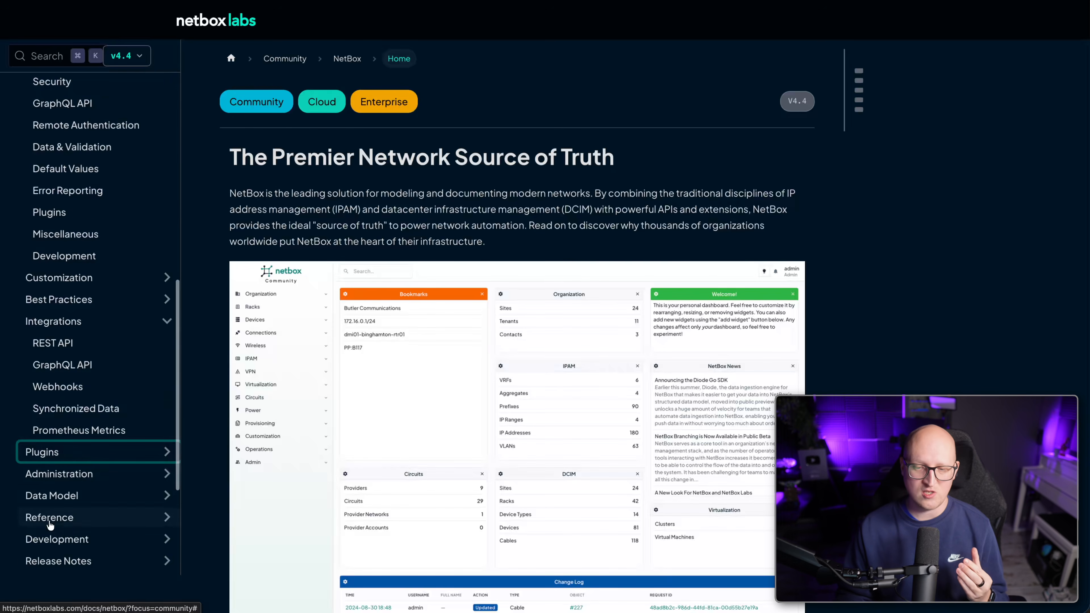
click(69, 459)
scroll(154, 392, down, 1)
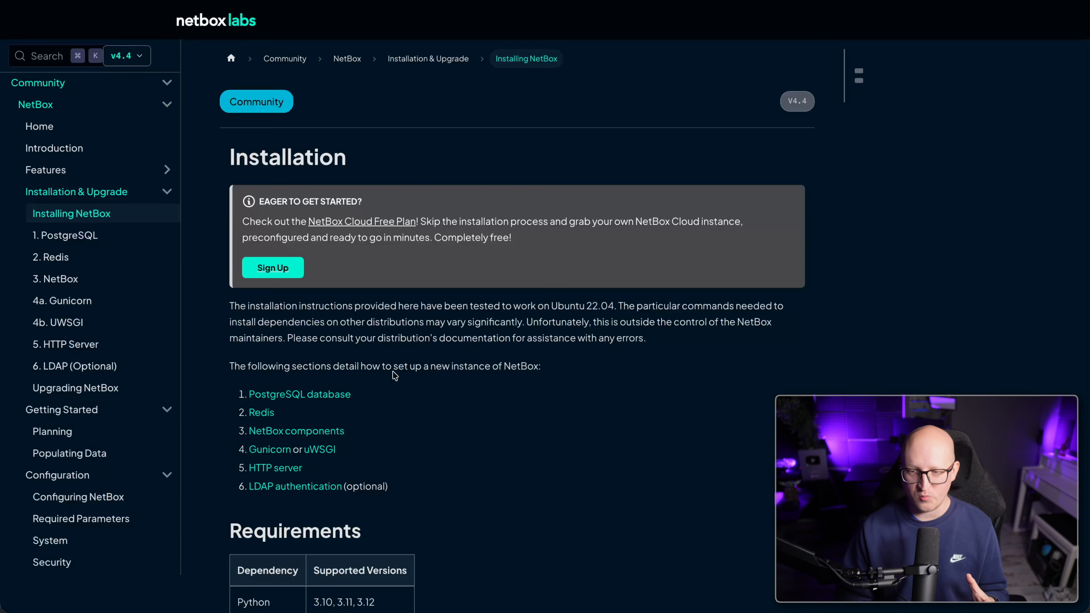
Read through the HTTP server setup instructions page.
scroll(435, 425, down, 3)
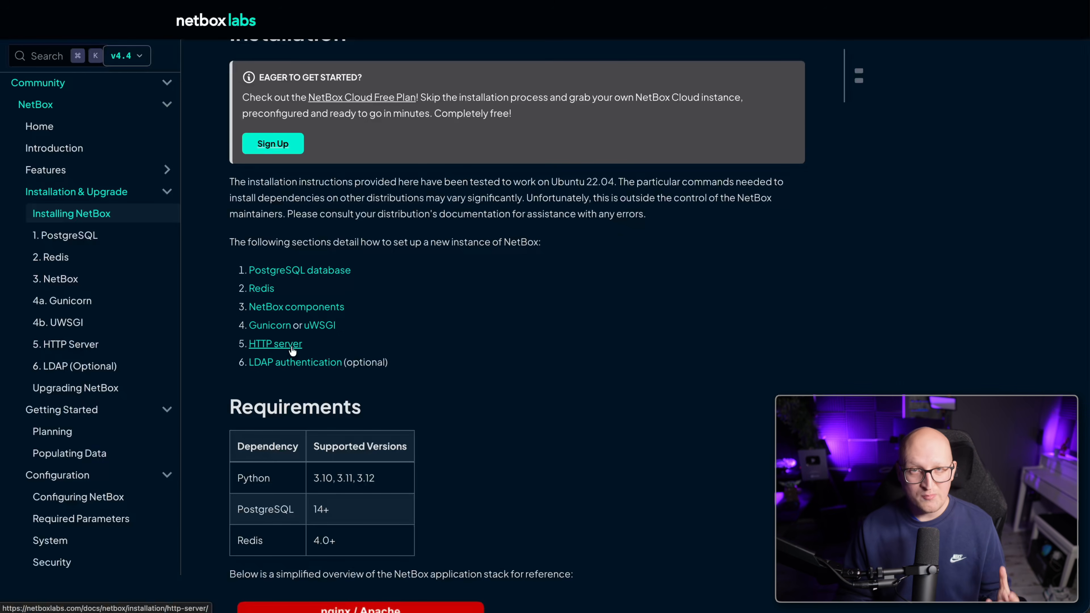
click(293, 348)
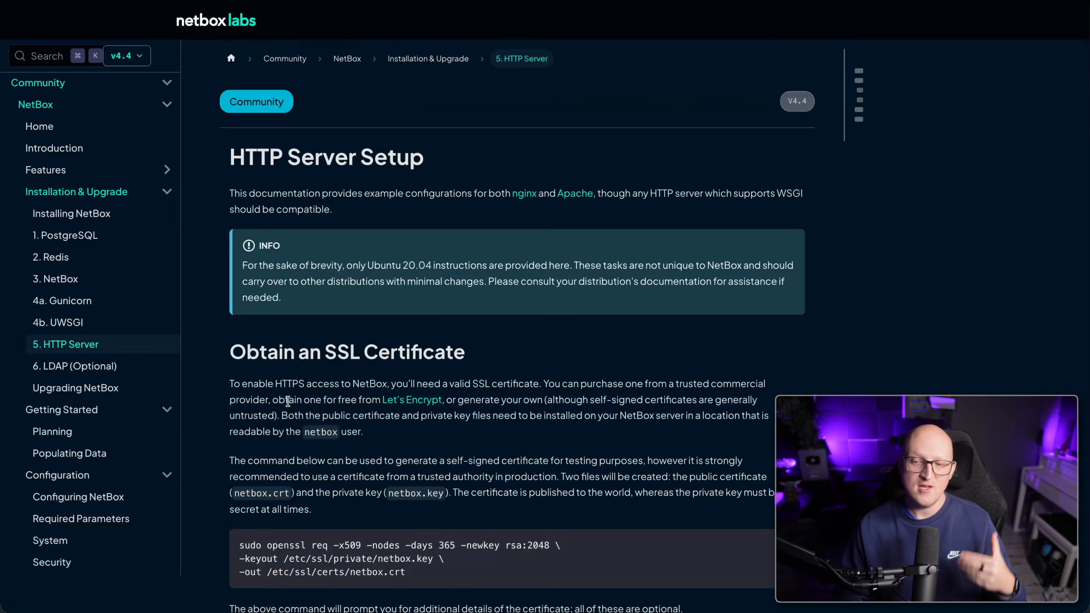
scroll(341, 381, down, 12)
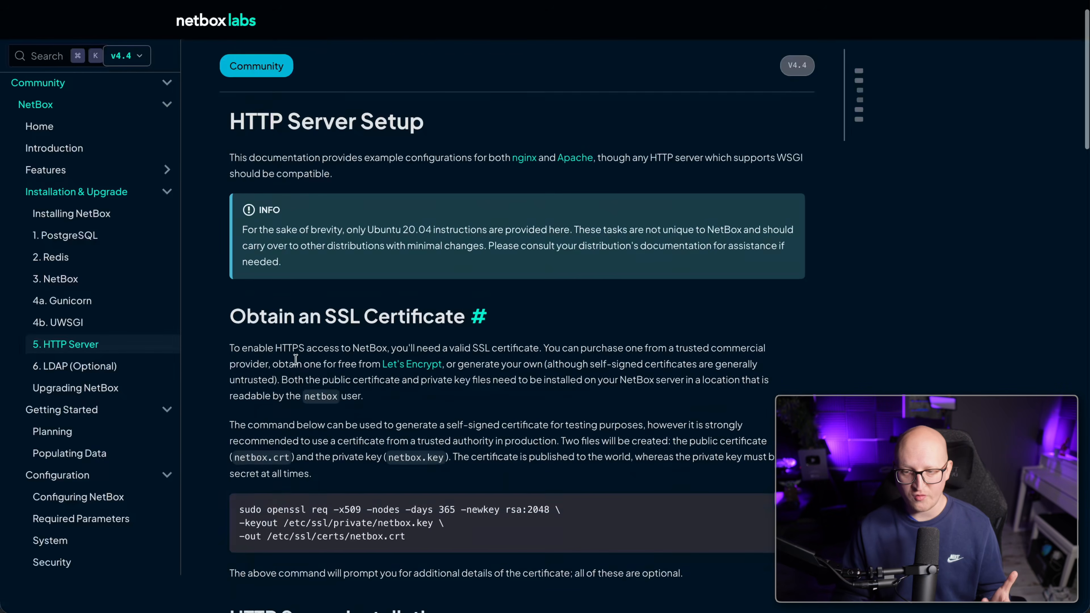
scroll(341, 381, down, 7)
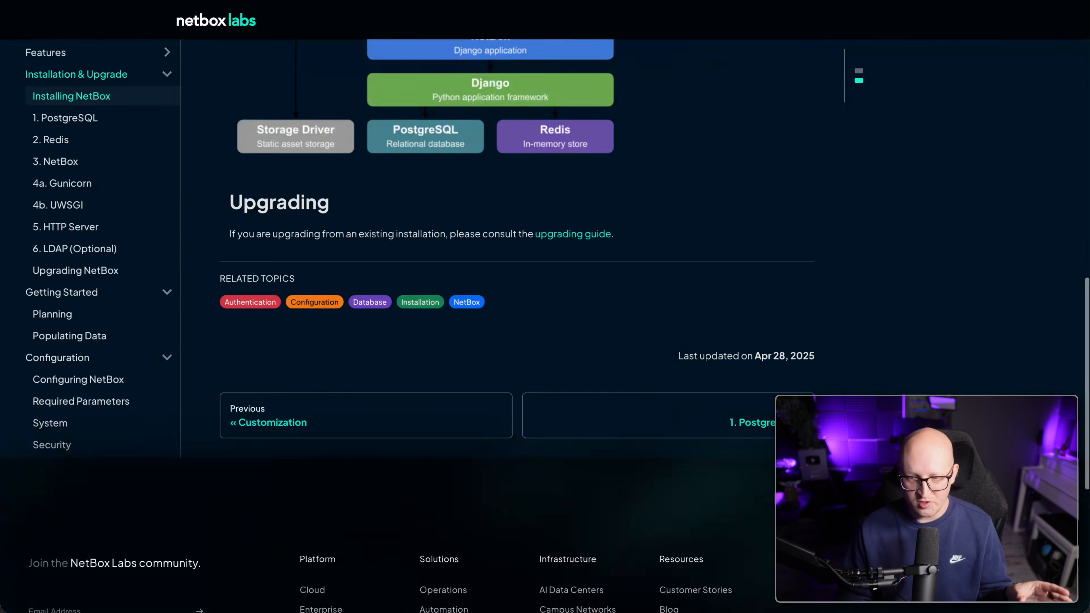
scroll(127, 56, up, 1)
Return to Installing NetBox and bring up the netbox-docker README's Quickstart commands.
click(123, 141)
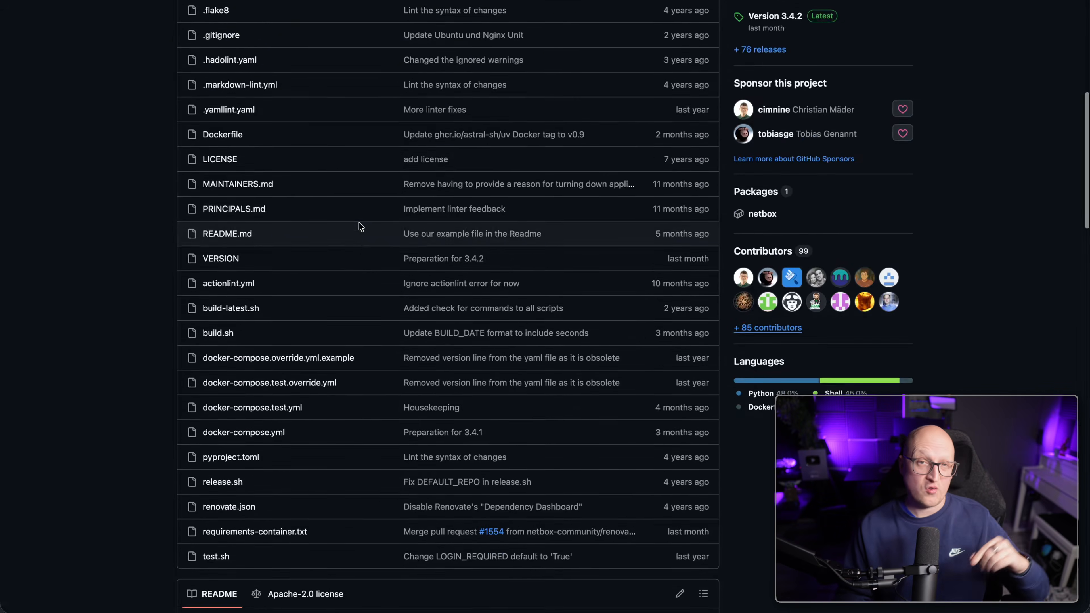
scroll(383, 284, down, 8)
scroll(381, 291, down, 2)
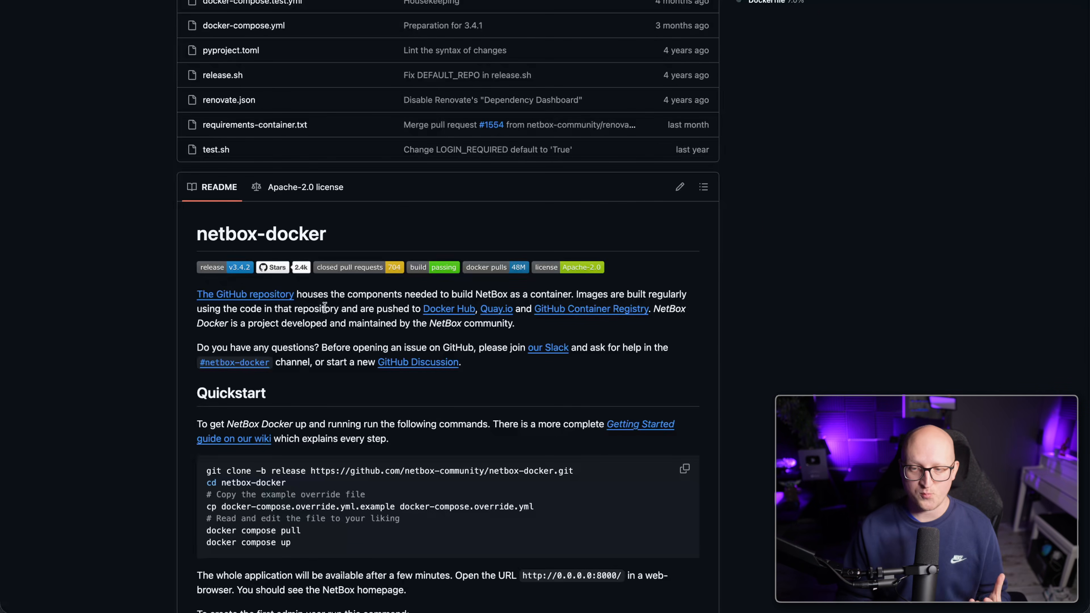
Open netbox-docker's docker-compose.yml and scroll through the services it defines.
scroll(324, 284, up, 4)
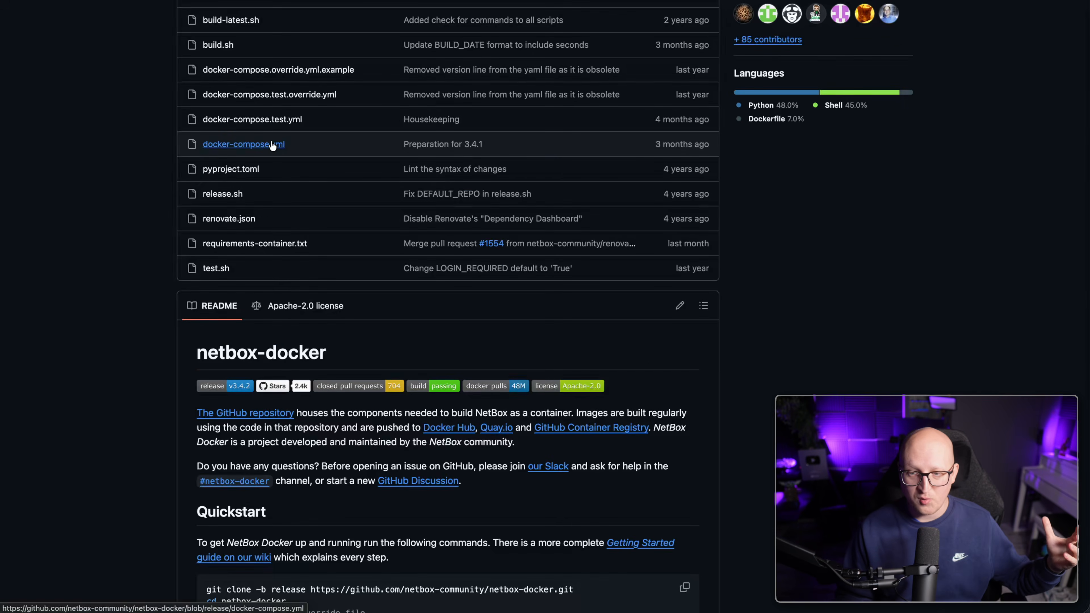
click(272, 146)
scroll(274, 337, down, 1)
scroll(273, 338, down, 4)
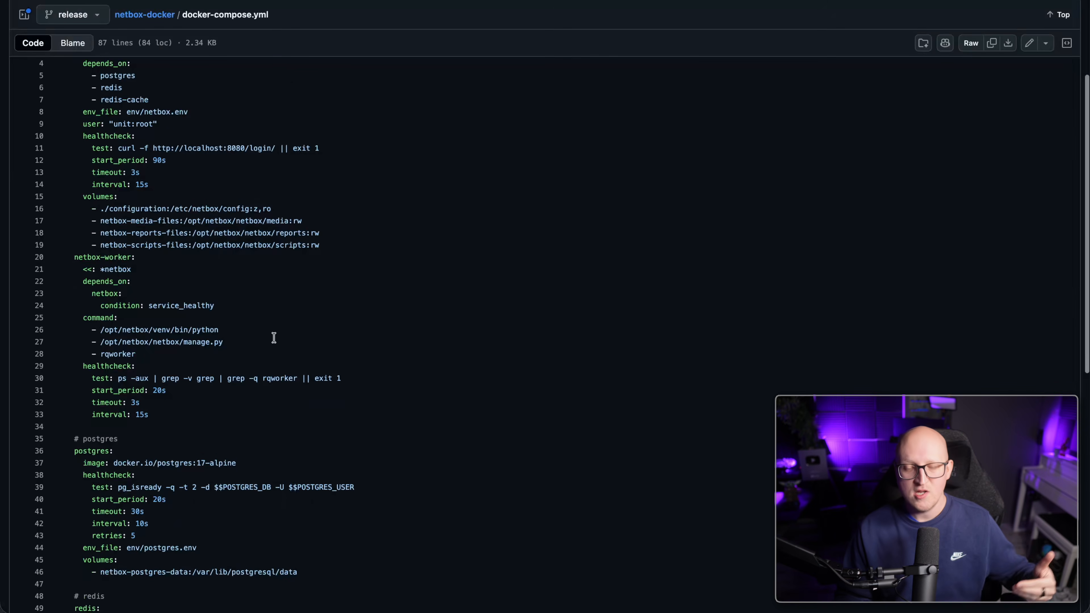
scroll(227, 266, down, 4)
scroll(227, 266, down, 7)
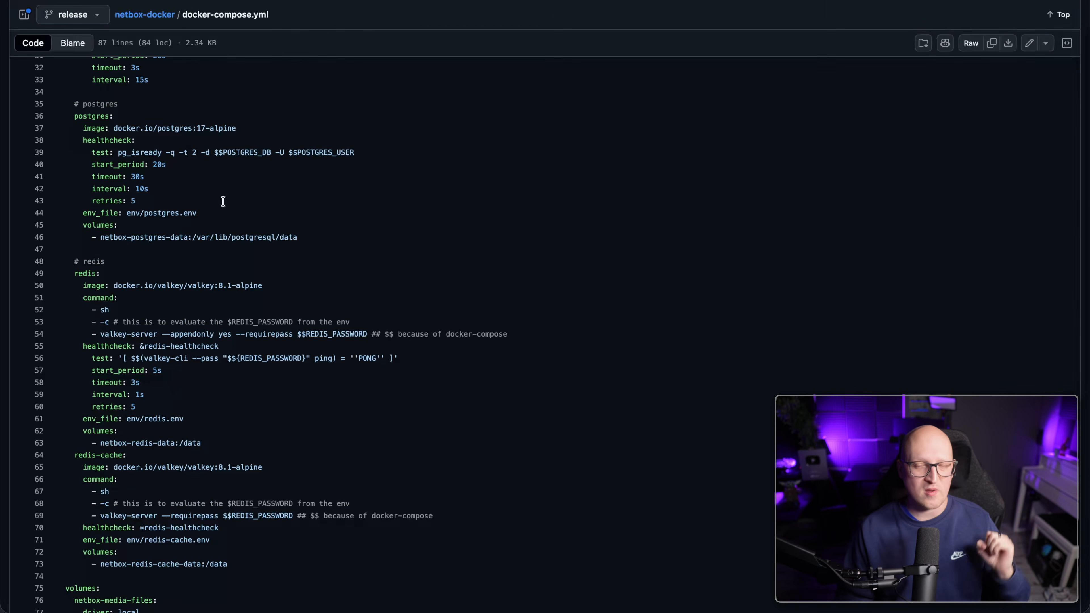
scroll(270, 215, down, 2)
scroll(261, 323, up, 12)
scroll(240, 335, down, 10)
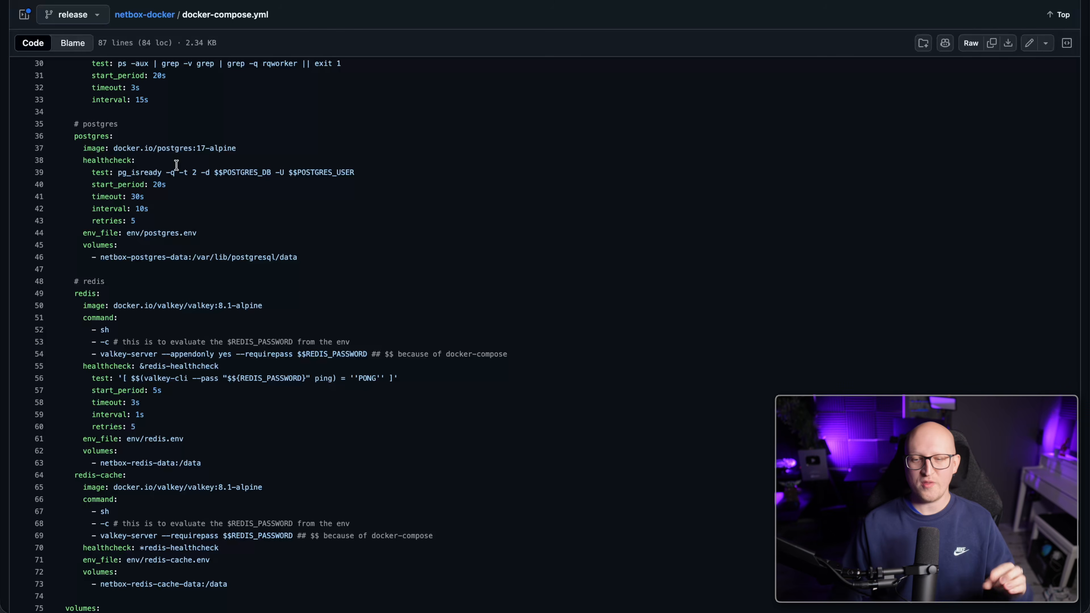
scroll(195, 171, up, 3)
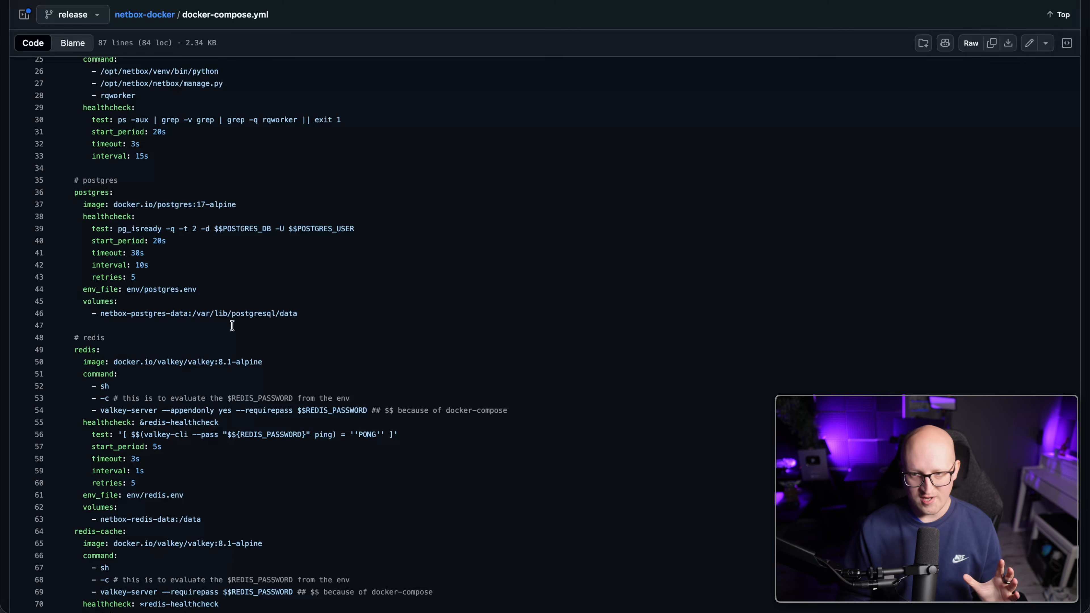
scroll(232, 312, up, 1)
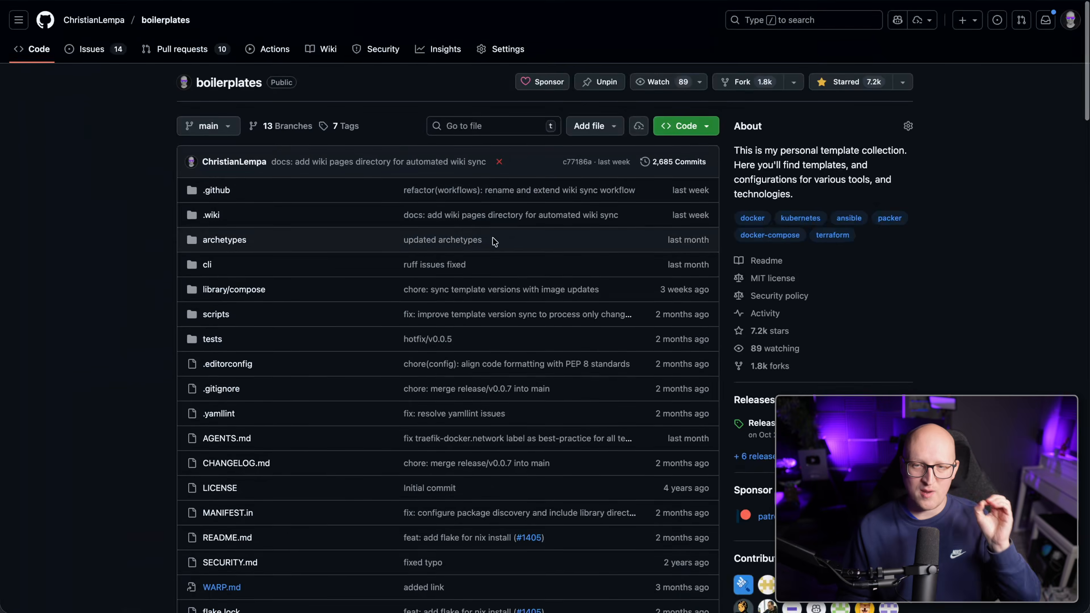
scroll(494, 239, down, 20)
scroll(494, 238, up, 8)
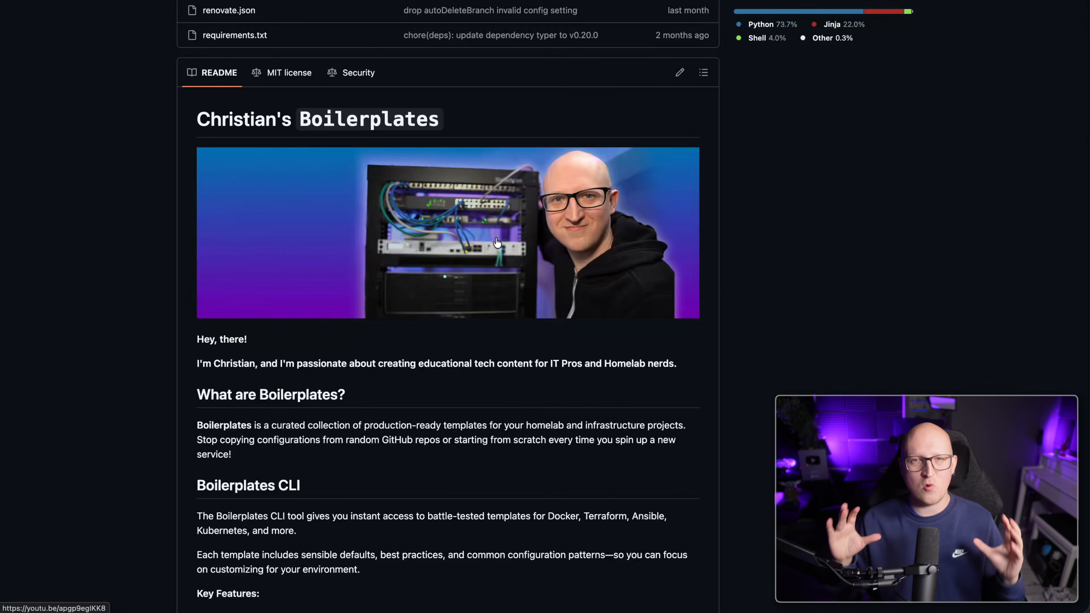
Scroll to Installation and select the curl line that installs the latest Boilerplates CLI.
scroll(458, 470, down, 2)
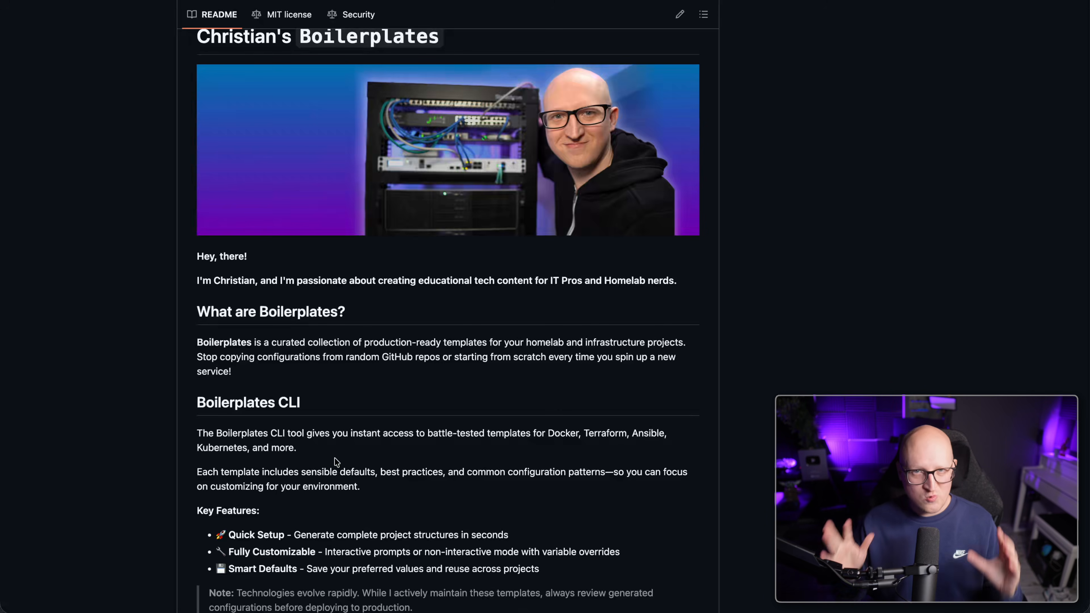
scroll(337, 461, down, 3)
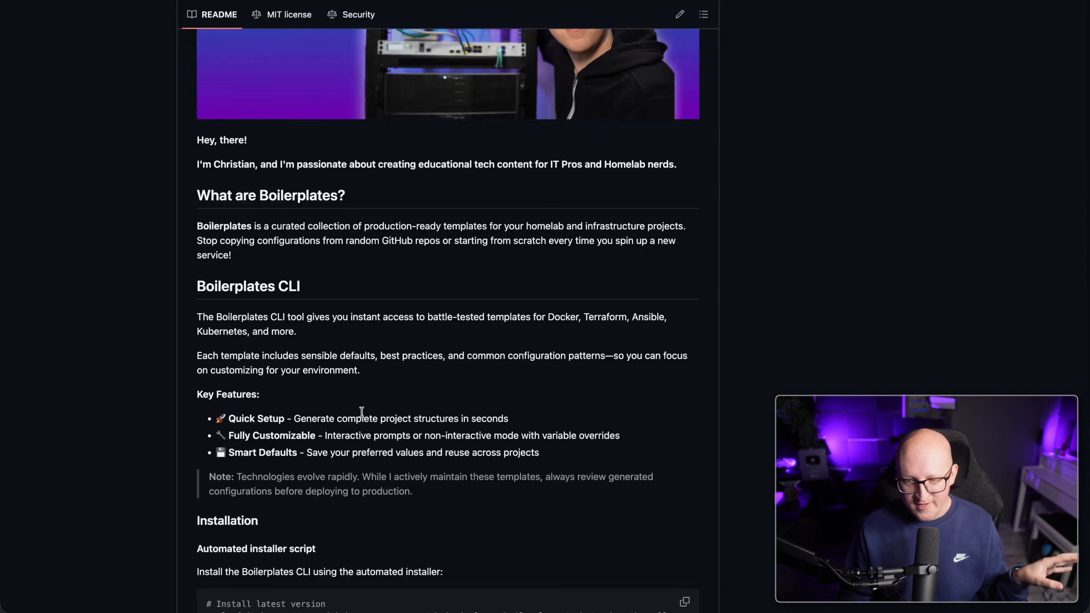
scroll(362, 408, down, 4)
double_click(276, 452)
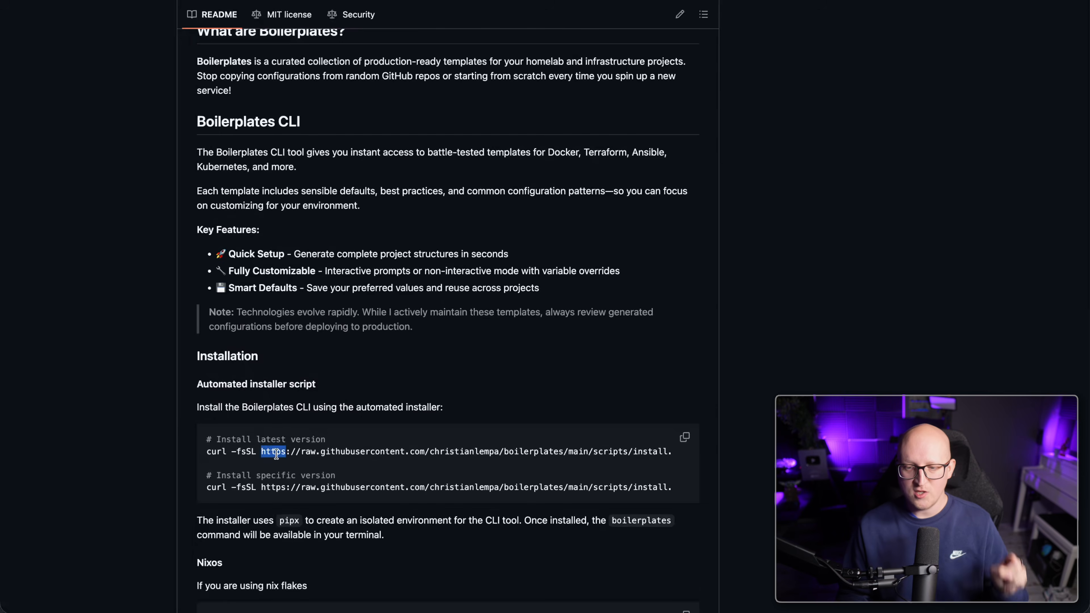
triple_click(312, 453)
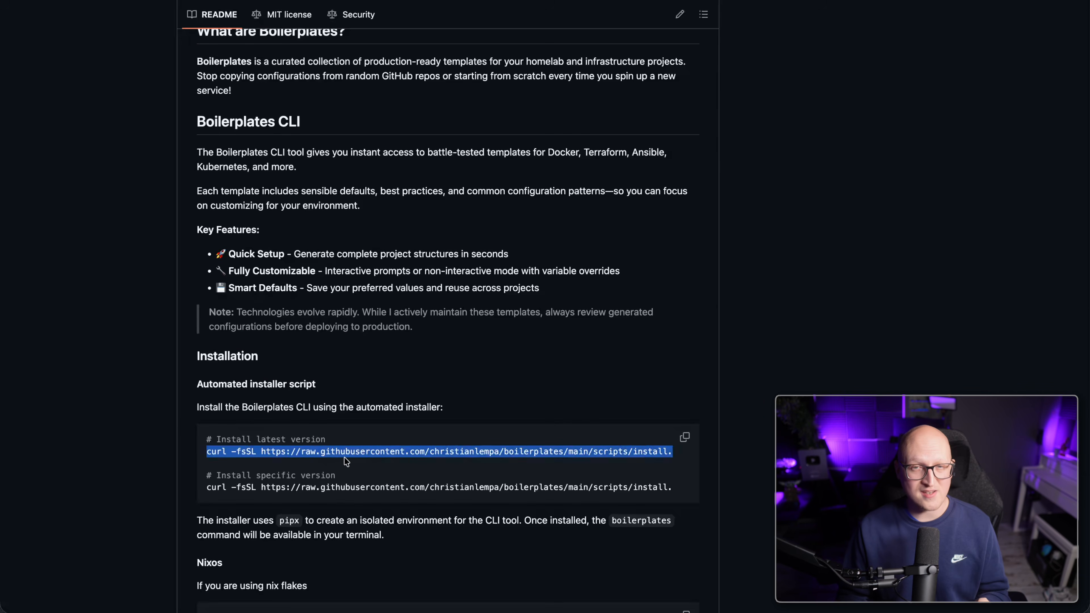
scroll(355, 445, down, 3)
scroll(355, 447, down, 2)
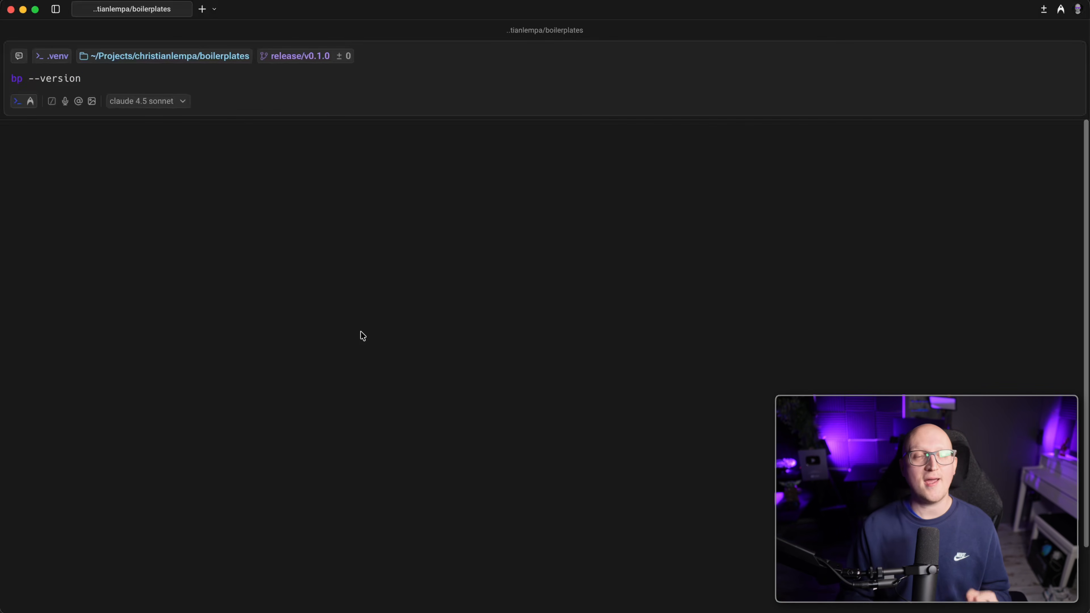
Check the bp version, list the available compose templates and mark the netbox entry.
key(Return)
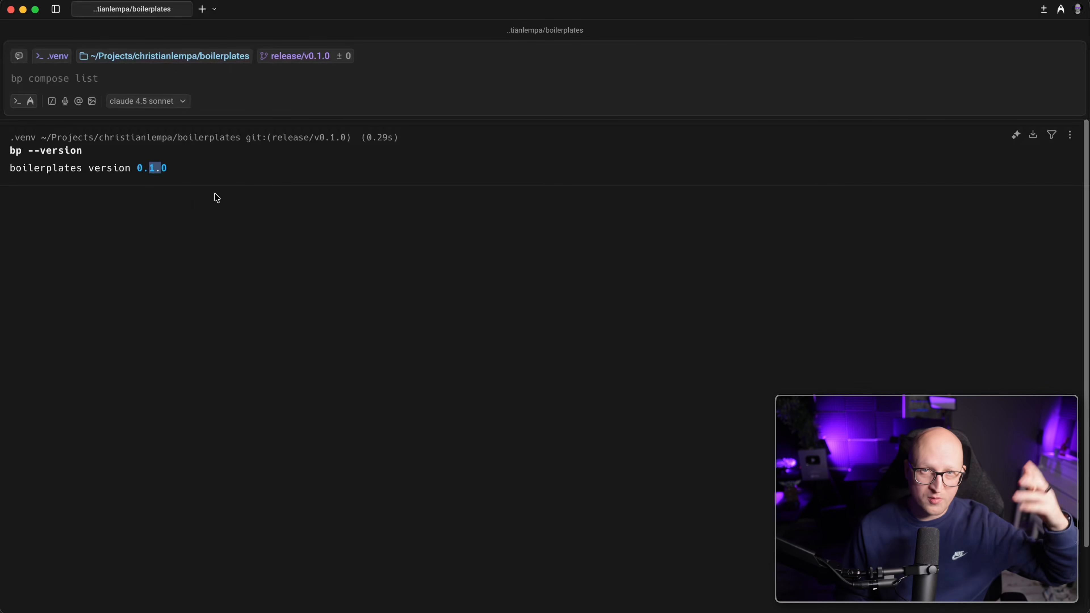
click(215, 180)
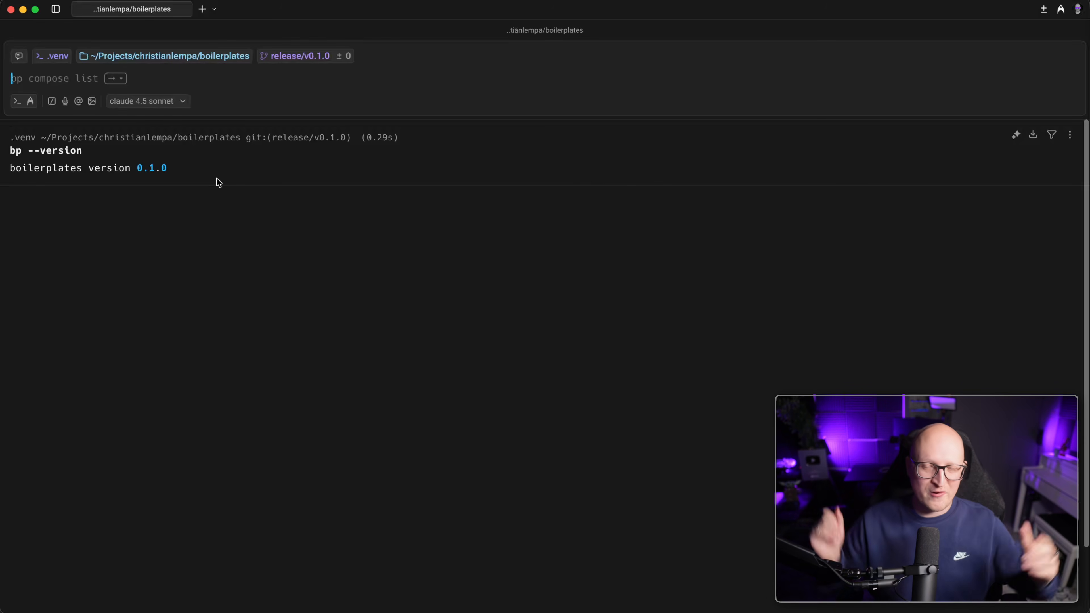
key(Return)
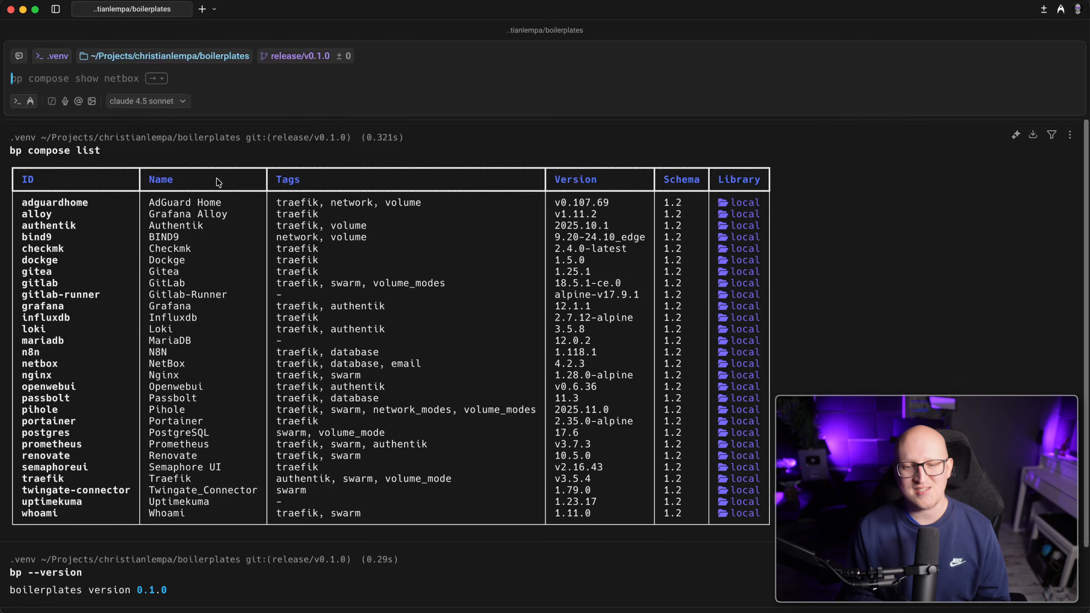
scroll(105, 318, down, 1)
drag(29, 473, 683, 471)
drag(22, 355, 743, 348)
Run bp compose show netbox to display the template's files and variables.
click(395, 107)
key(Right)
key(Return)
scroll(269, 316, up, 2)
scroll(268, 316, up, 5)
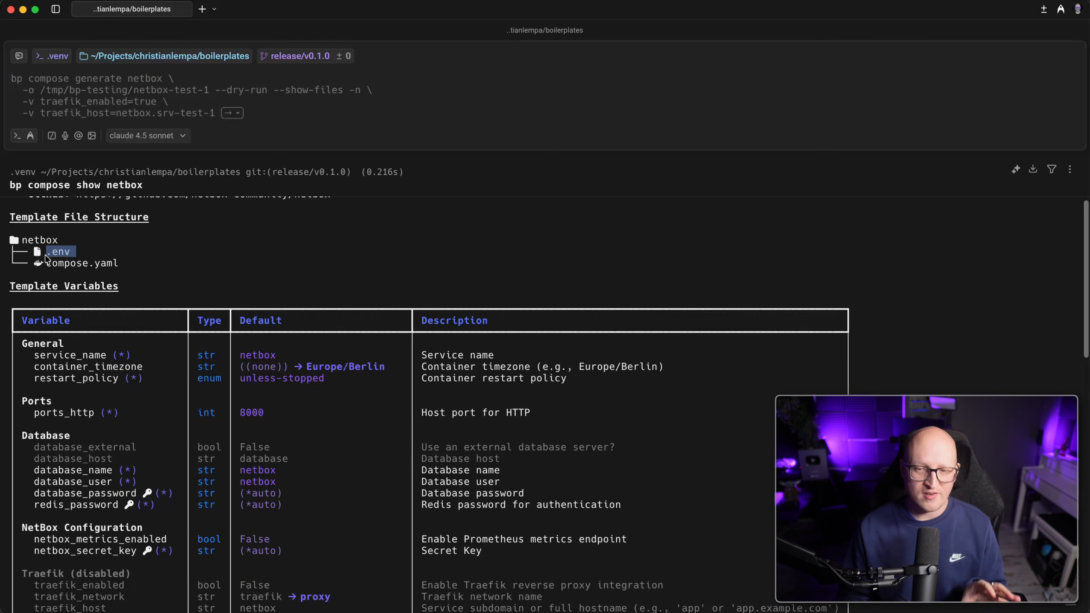
drag(49, 268, 124, 270)
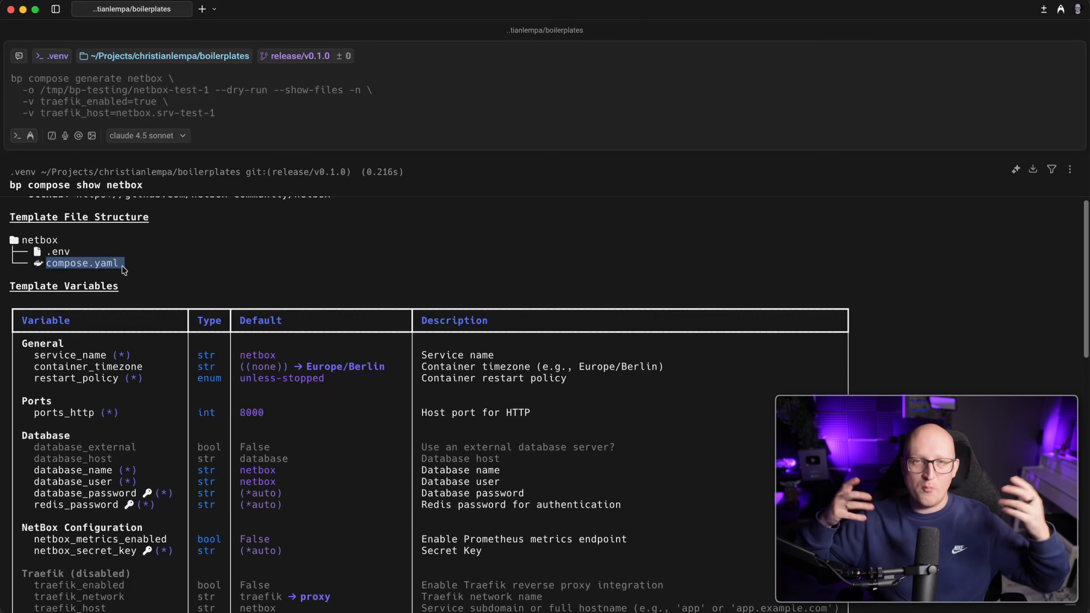
scroll(150, 304, down, 3)
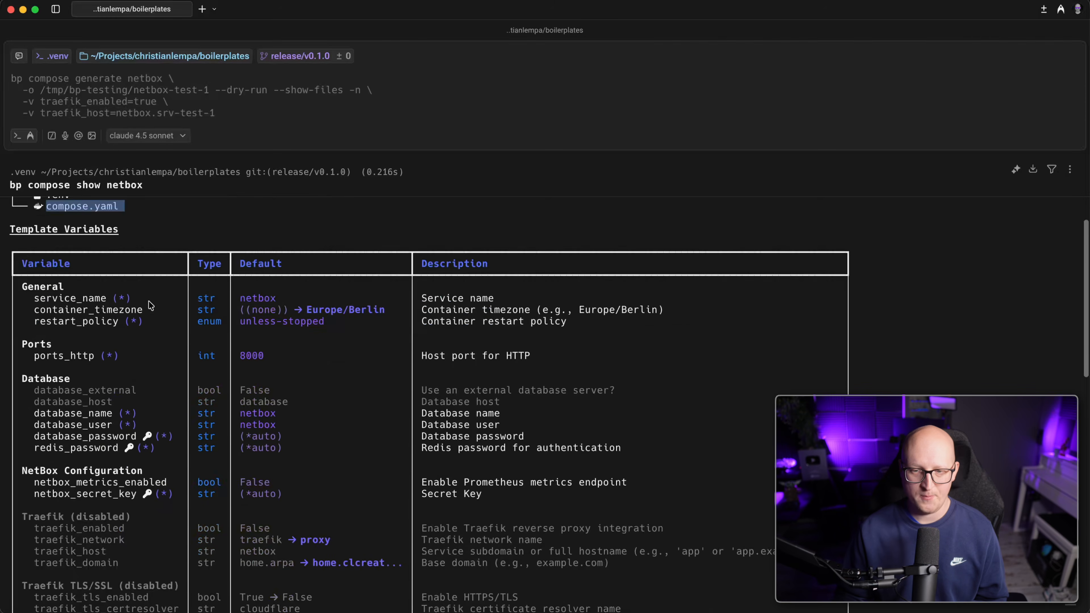
click(149, 302)
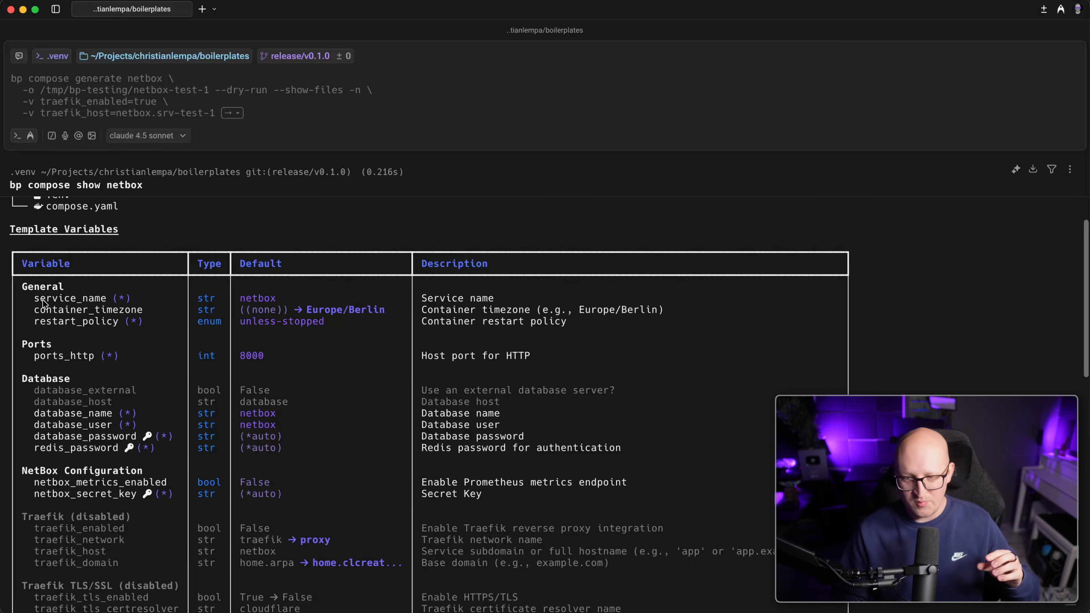
scroll(113, 336, down, 6)
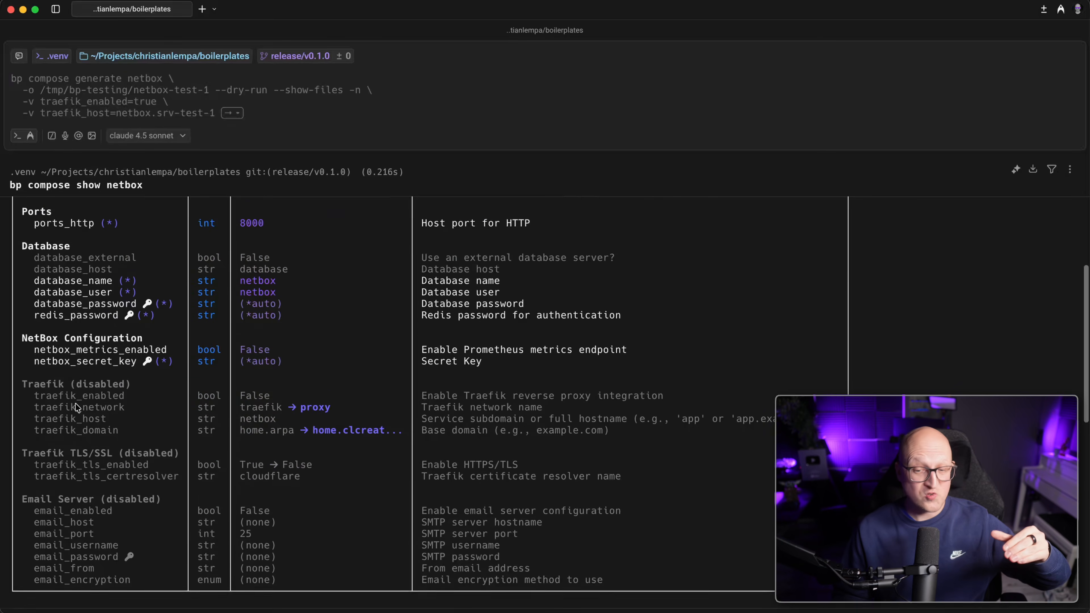
drag(25, 370, 358, 454)
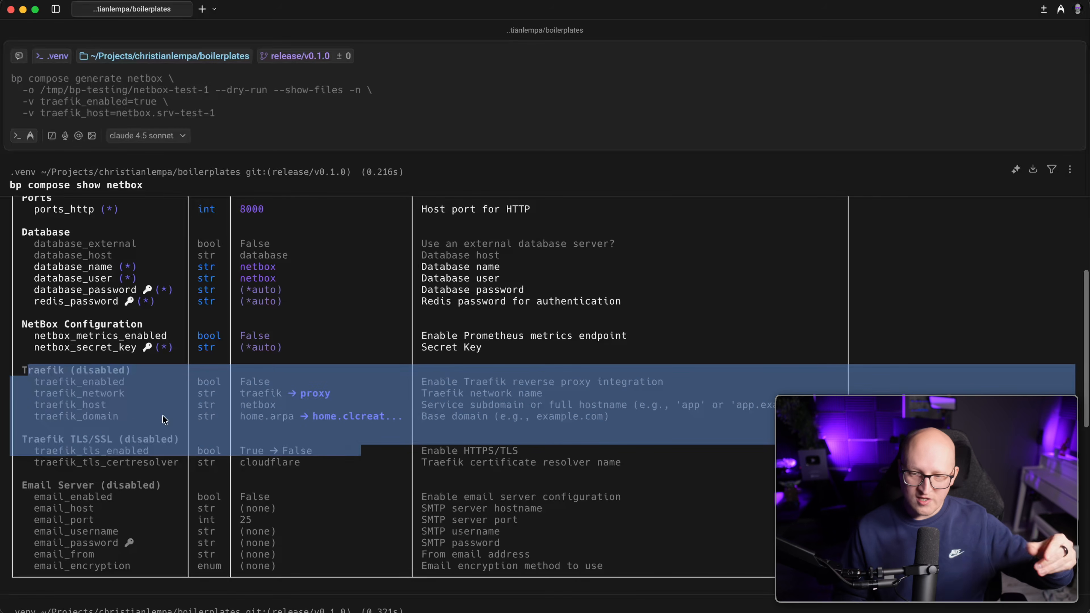
drag(38, 381, 270, 385)
drag(43, 394, 336, 400)
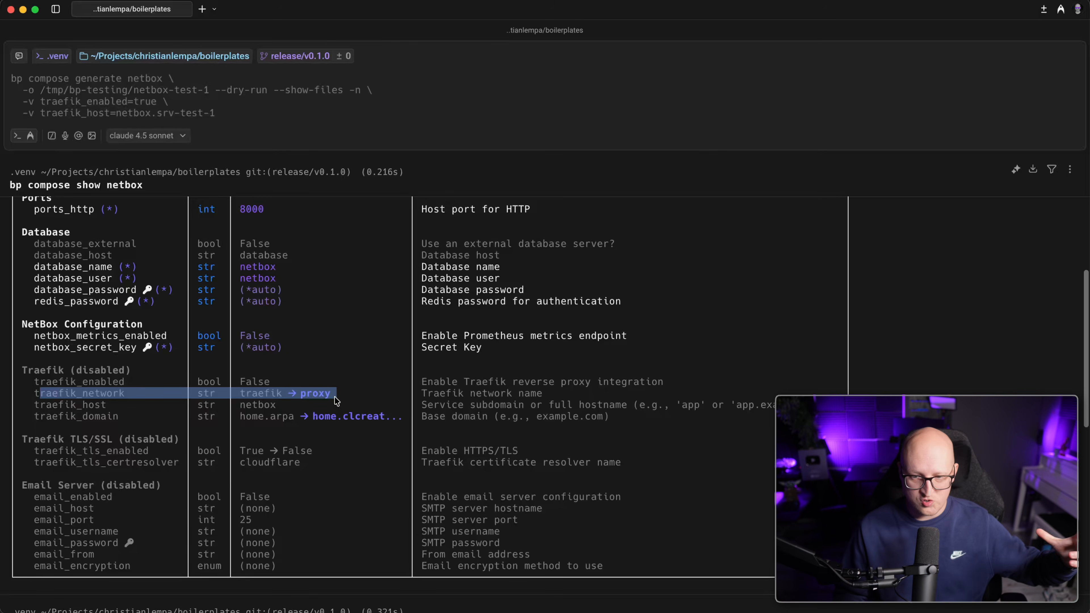
drag(35, 405, 115, 408)
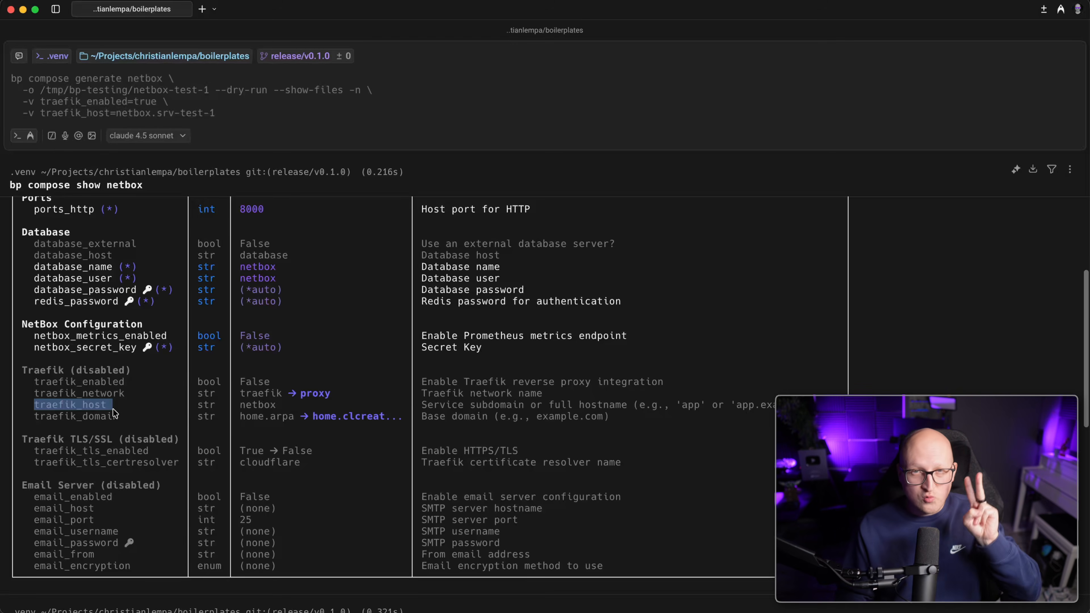
drag(35, 416, 389, 419)
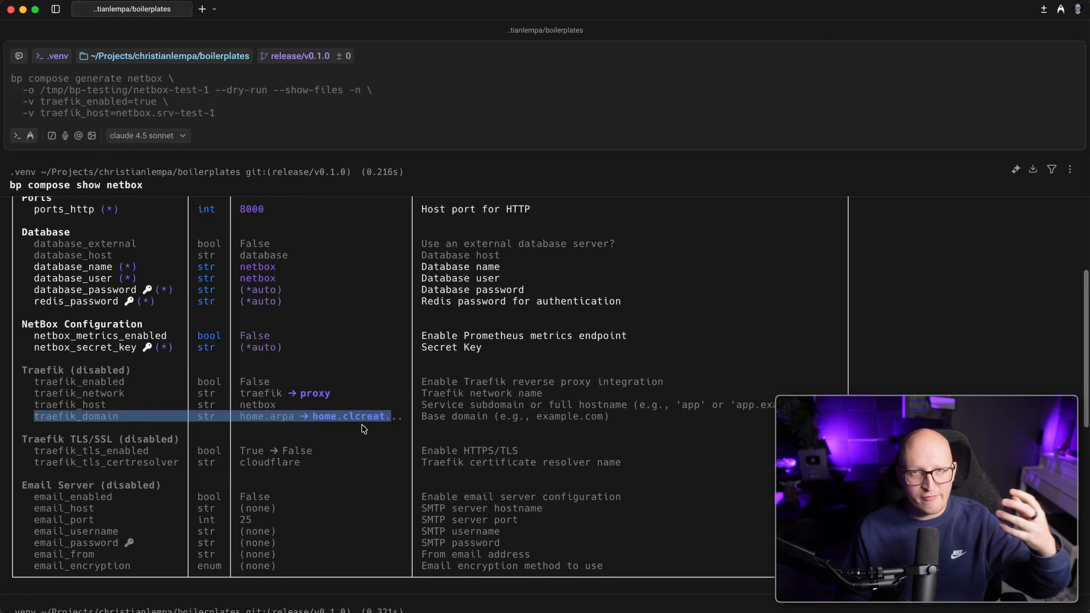
click(333, 428)
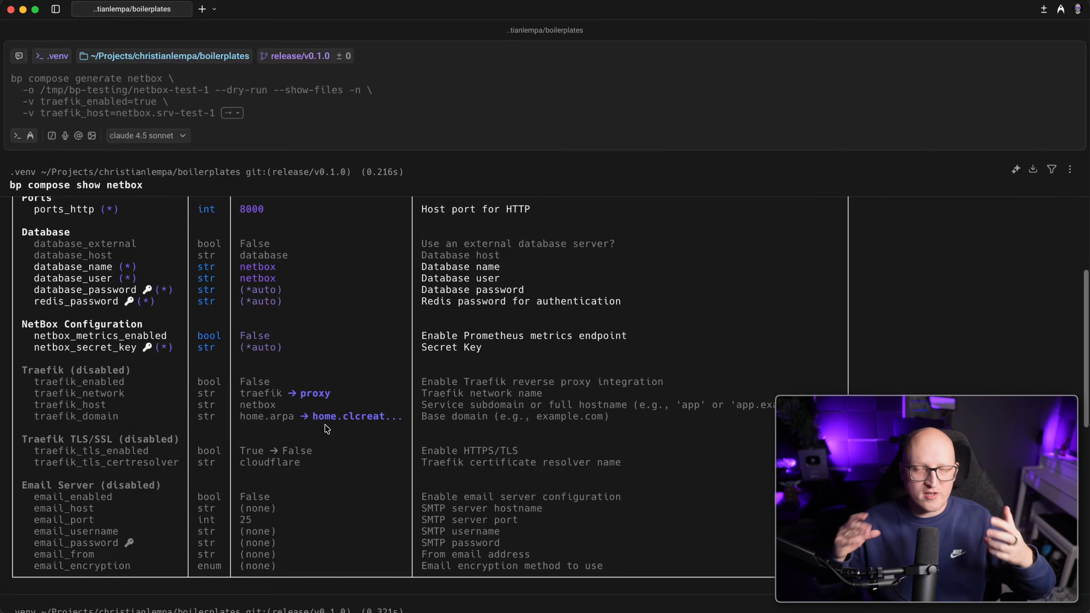
drag(314, 416, 383, 419)
drag(34, 405, 289, 411)
click(267, 409)
scroll(41, 457, down, 1)
drag(40, 456, 302, 455)
drag(196, 459, 281, 449)
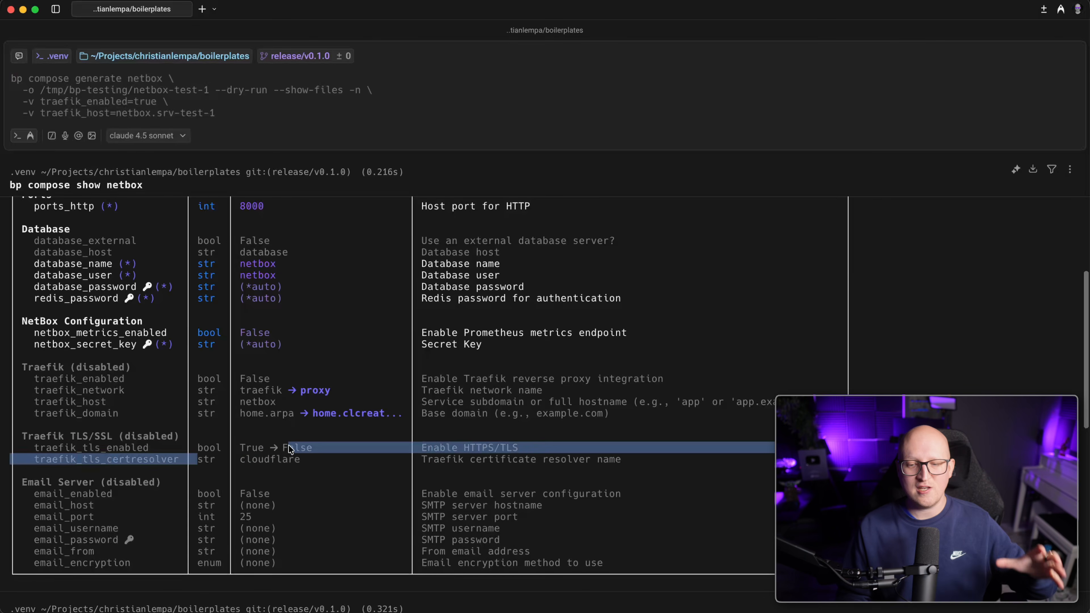
click(250, 406)
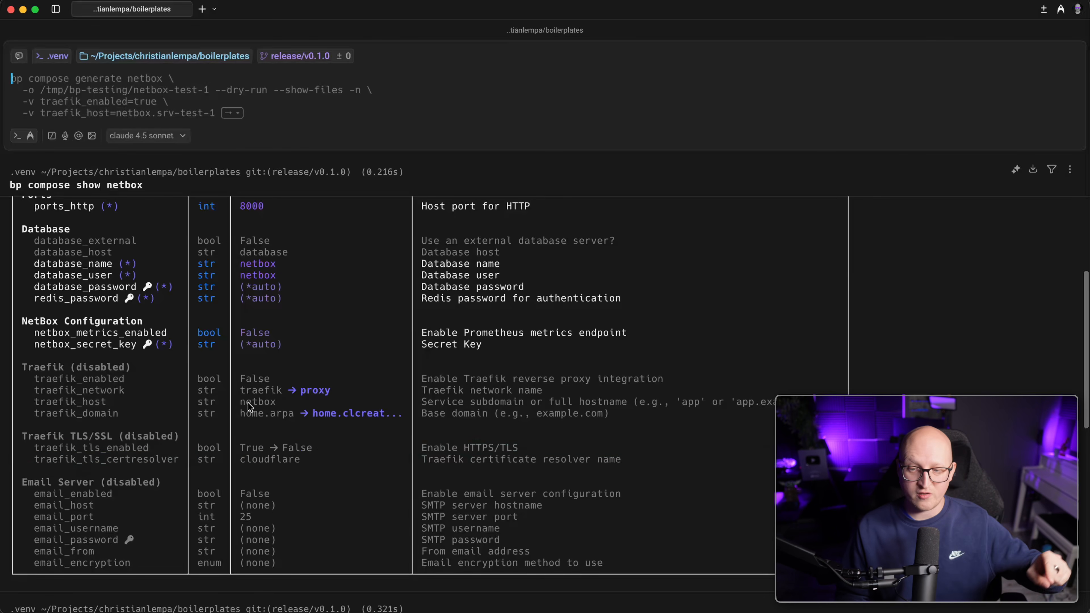
drag(257, 412, 323, 432)
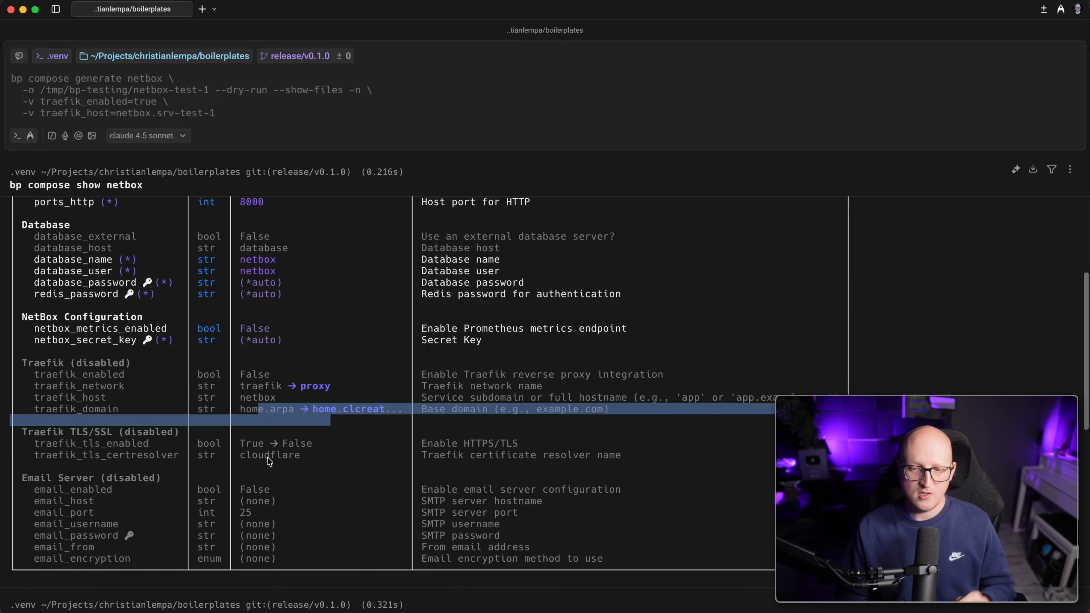
drag(114, 459, 327, 458)
drag(70, 474, 316, 480)
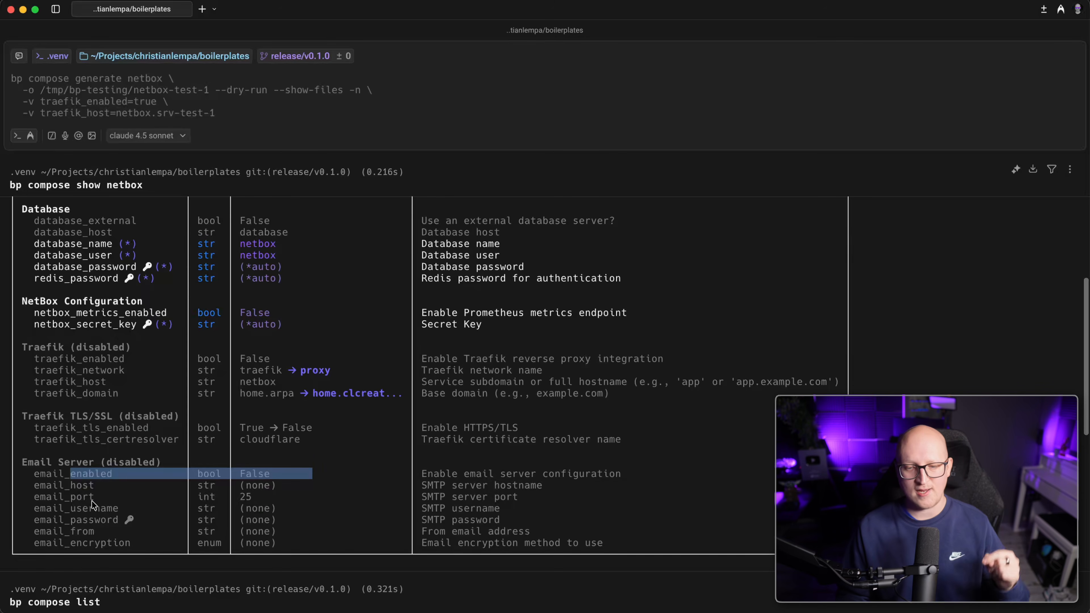
drag(89, 485, 102, 487)
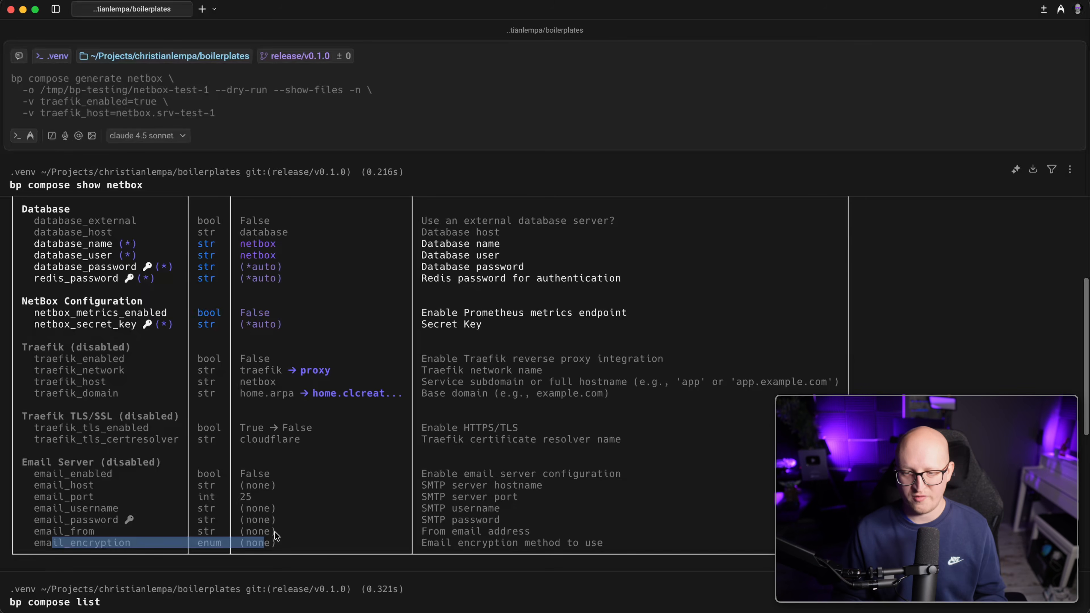
drag(645, 557, 23, 466)
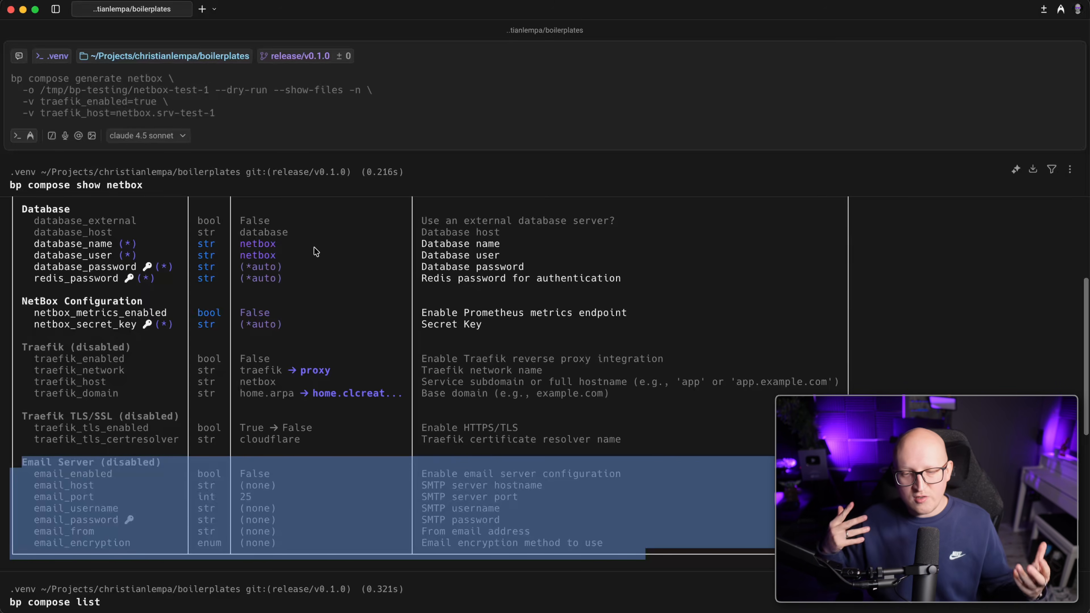
scroll(221, 333, up, 3)
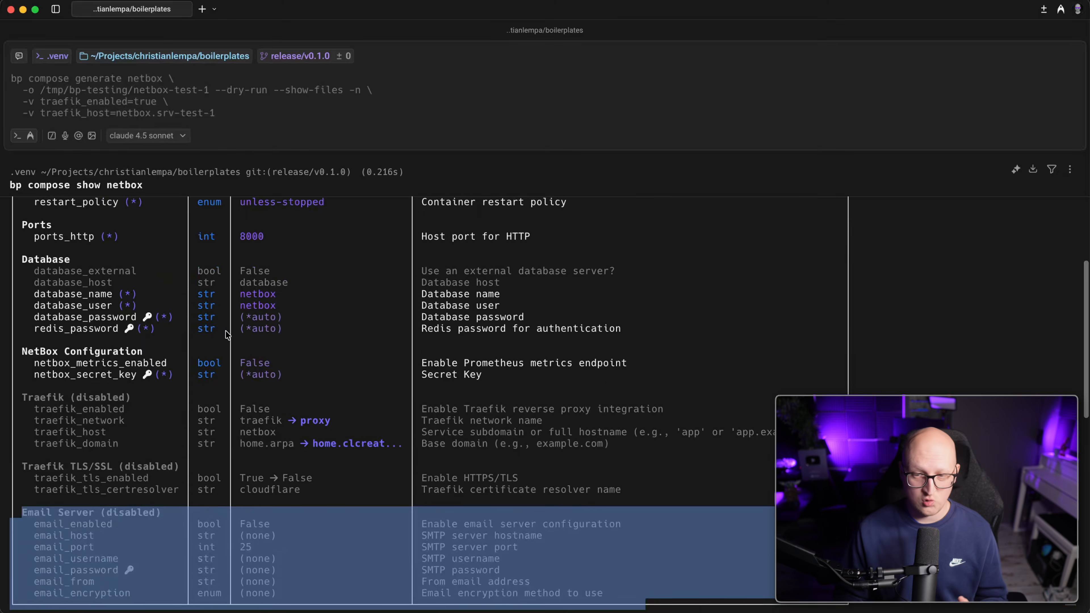
drag(34, 313, 543, 316)
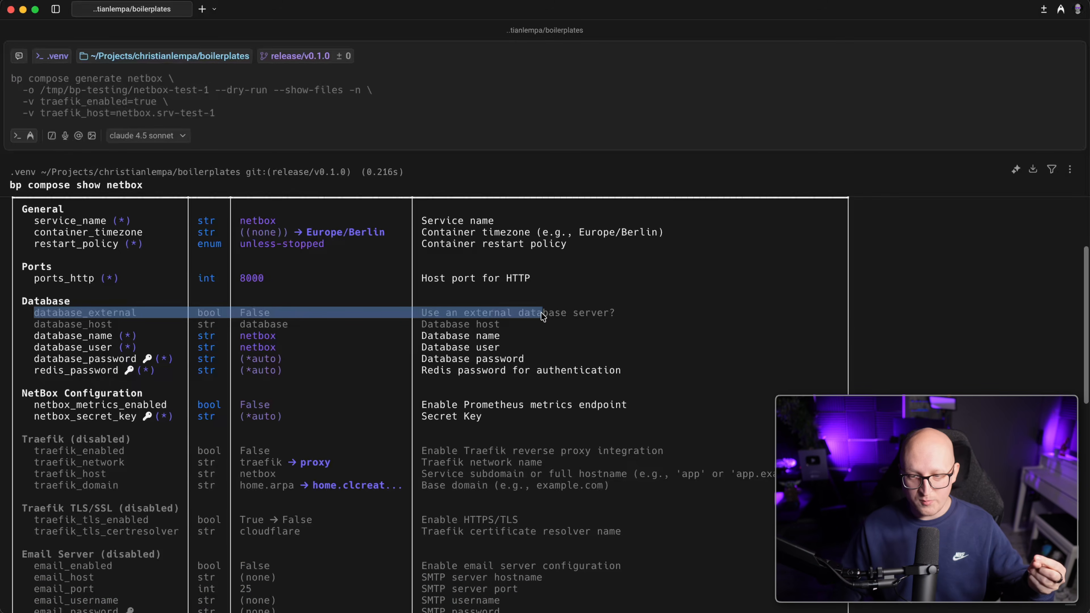
click(244, 233)
scroll(253, 224, down, 3)
scroll(266, 217, up, 4)
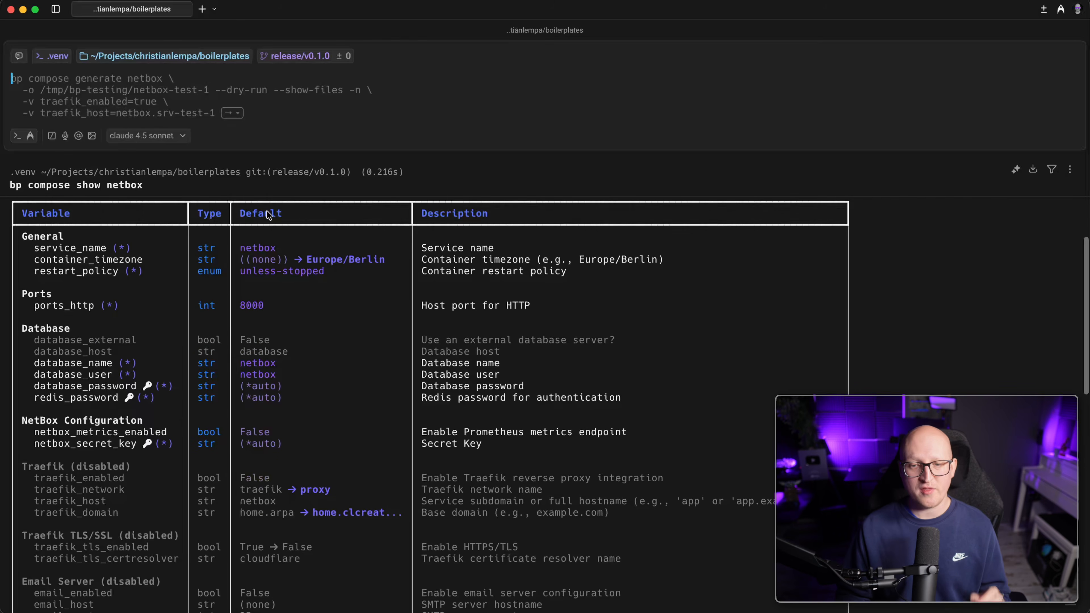
Set the generate command's output directory to /tmp/netbox-demo with -o.
key(Right)
key(Right)
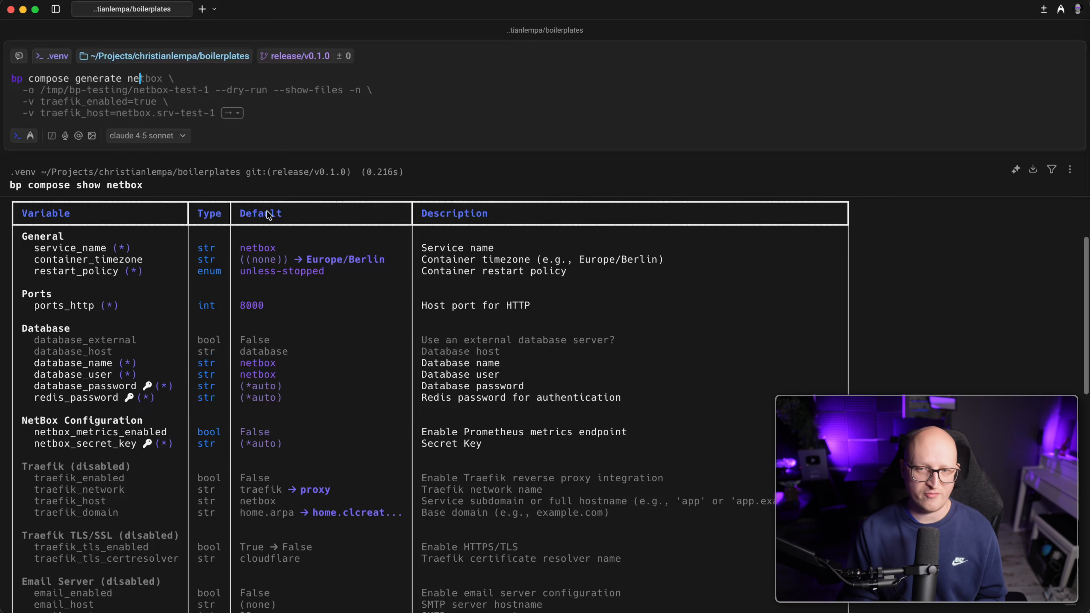
text(-)
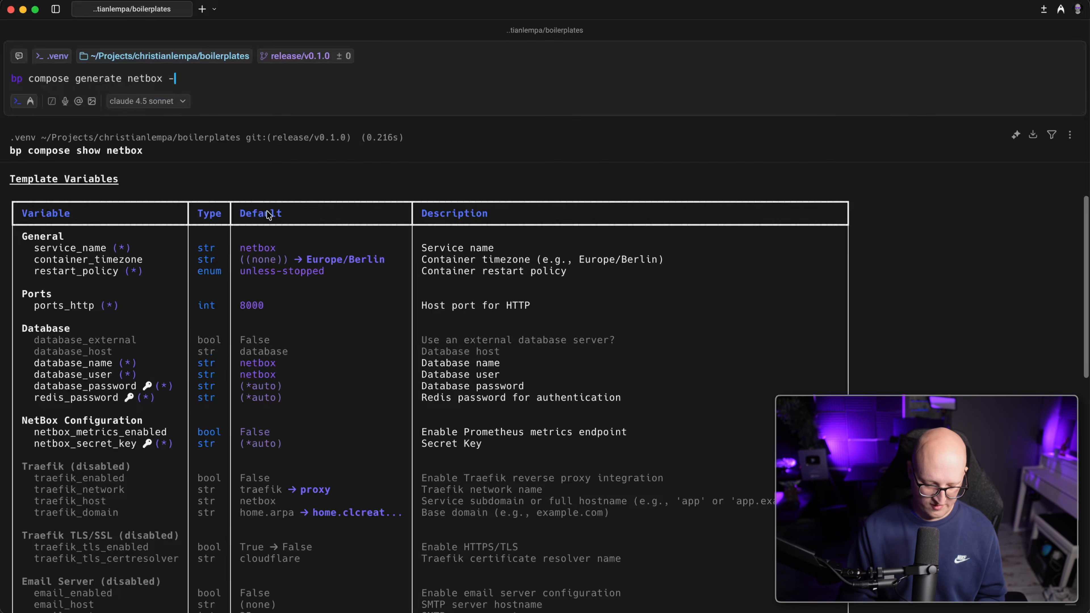
text(n)
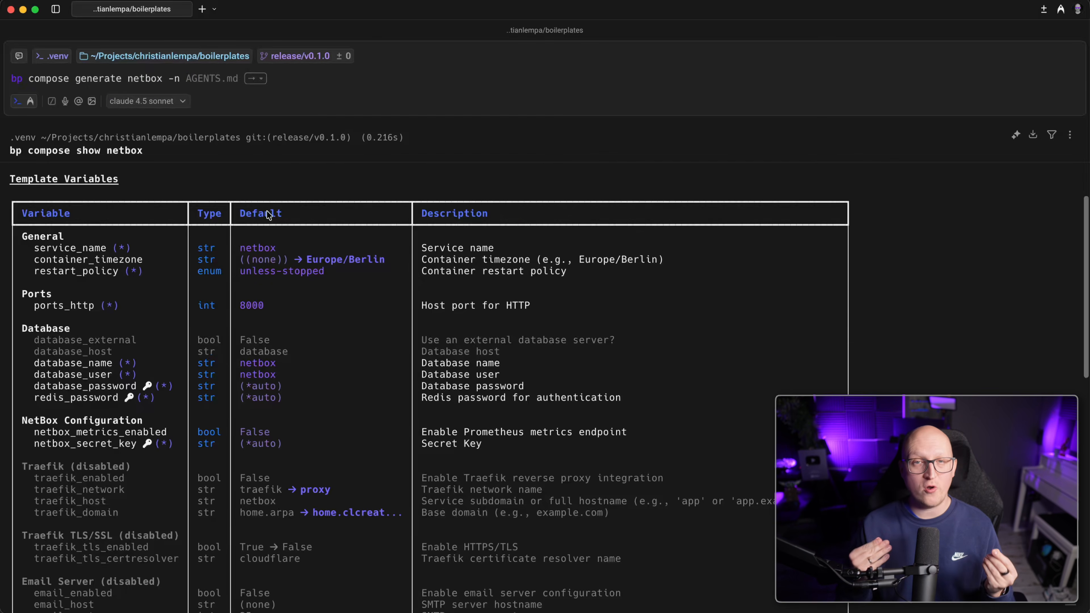
scroll(107, 373, down, 5)
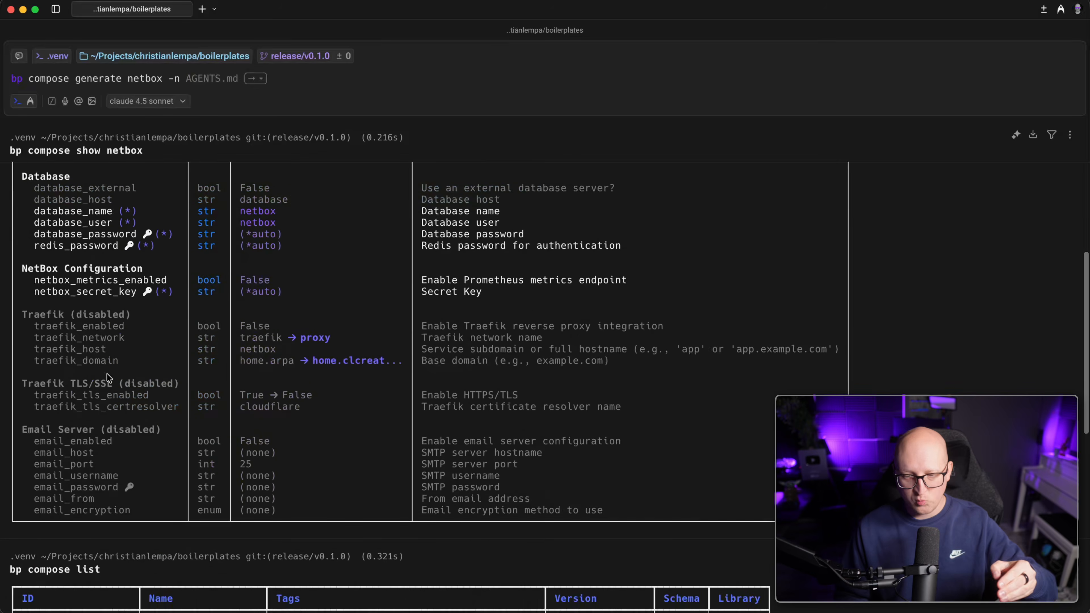
scroll(85, 305, up, 1)
scroll(87, 237, up, 2)
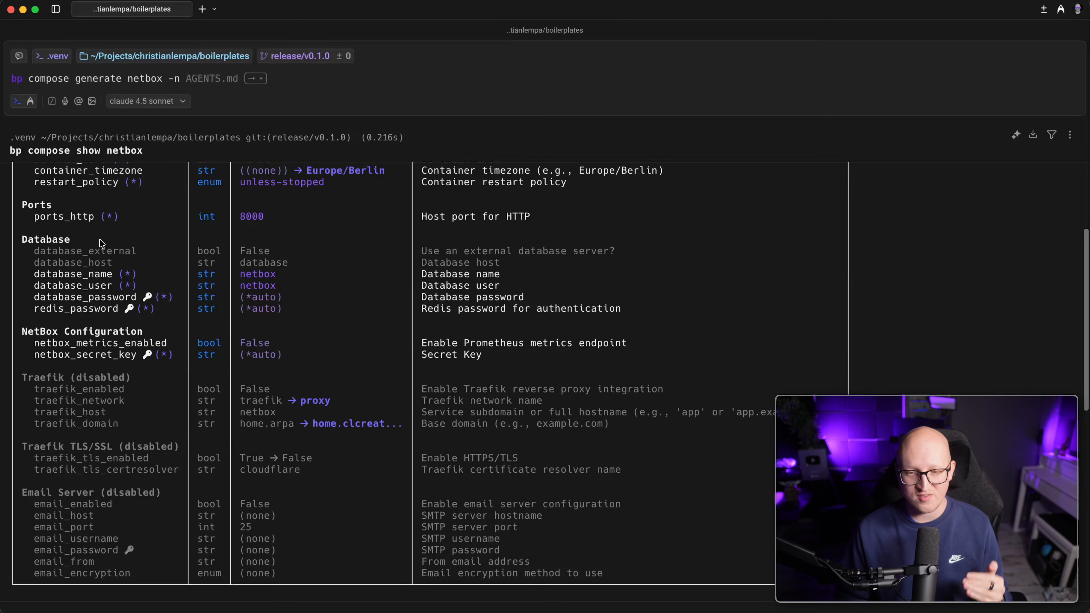
drag(163, 79, 182, 81)
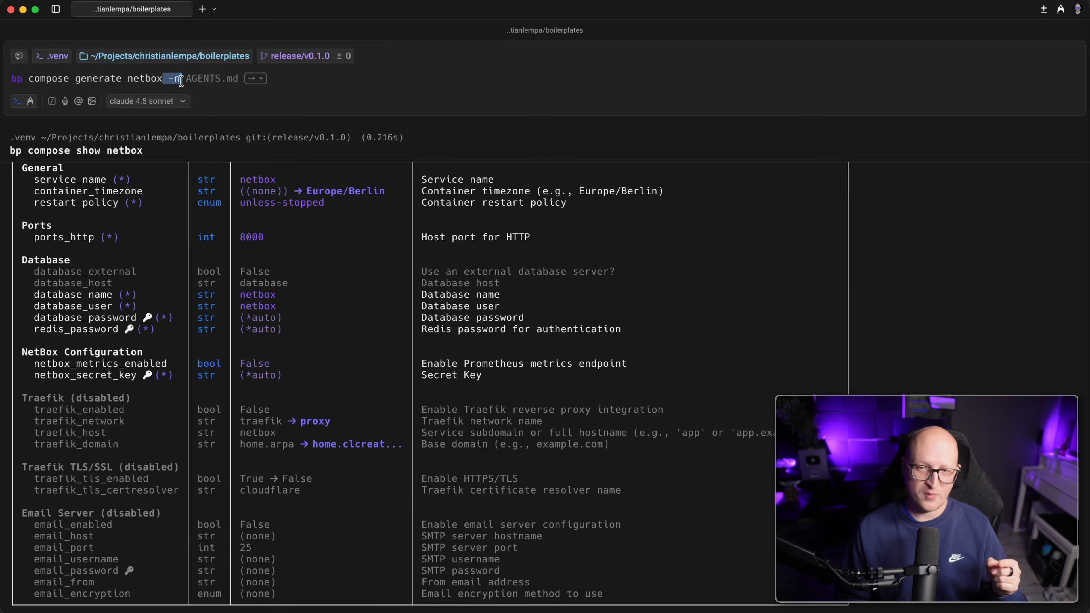
click(180, 81)
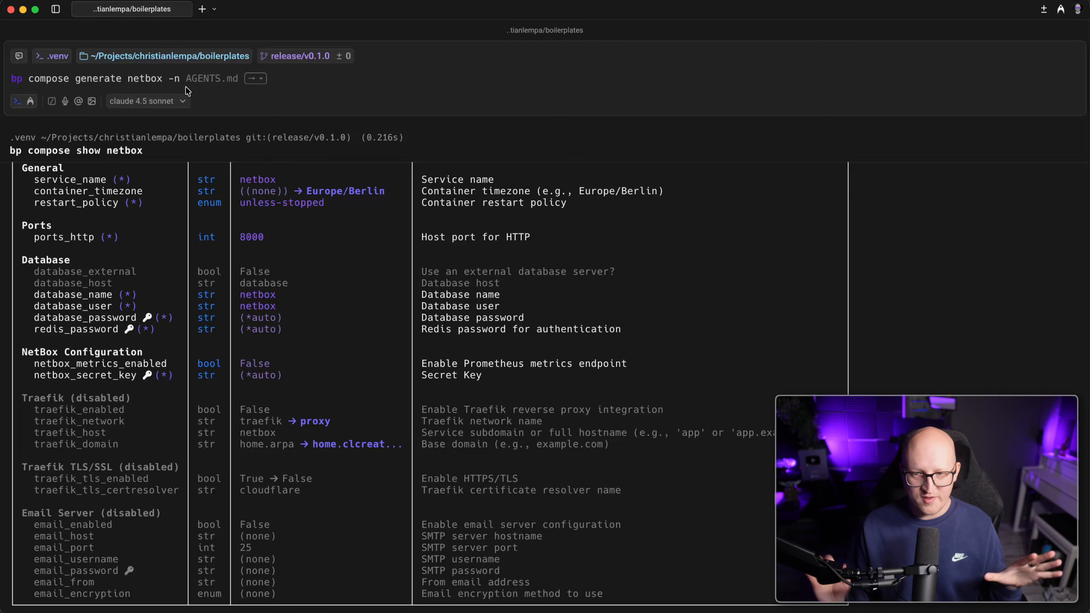
scroll(123, 235, up, 2)
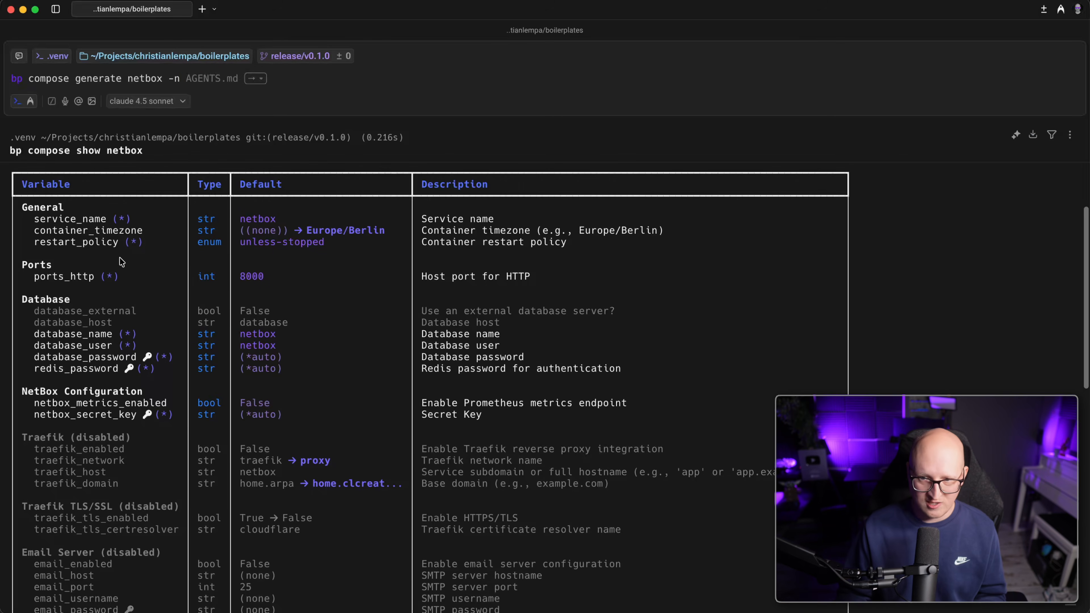
text(-o)
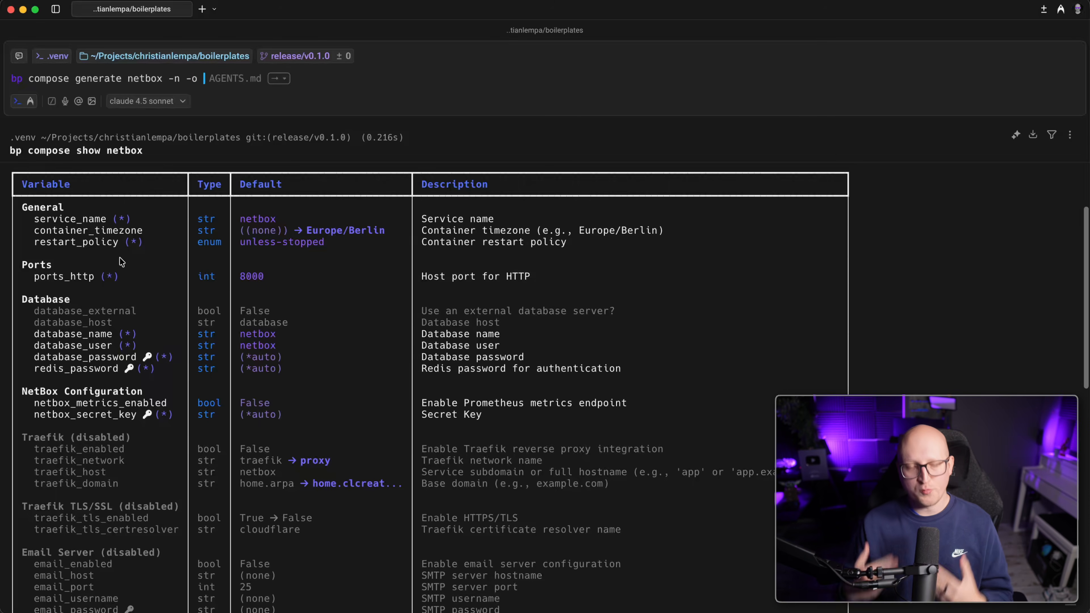
text( /tmp/)
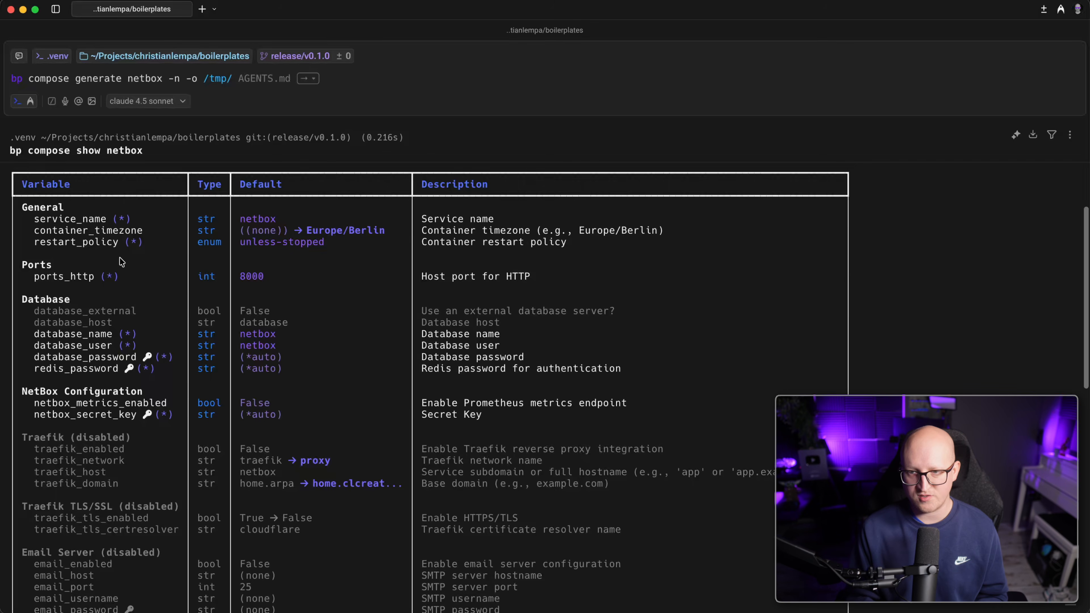
text(netbox-demo)
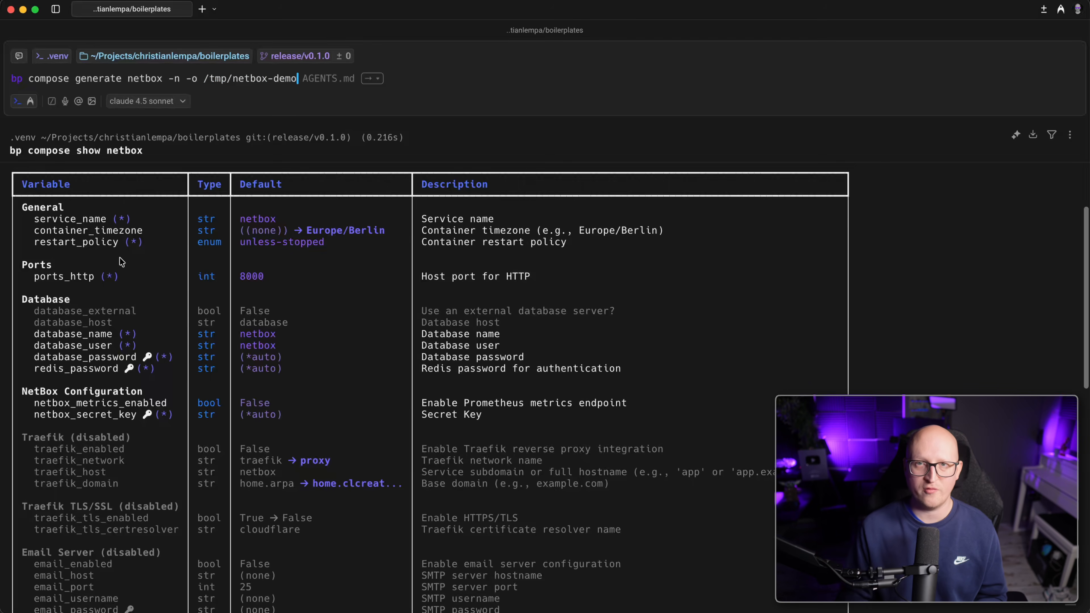
text( \)
key(Return)
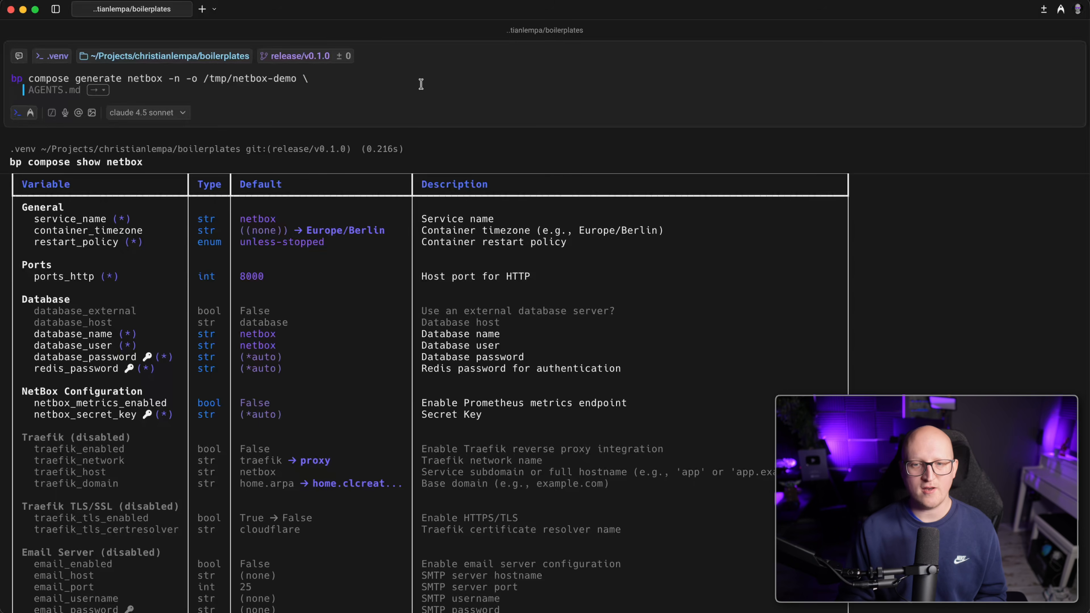
Add traefik_enabled=true and traefik_host=netbox.srv-test-1 options to the command.
text(-v)
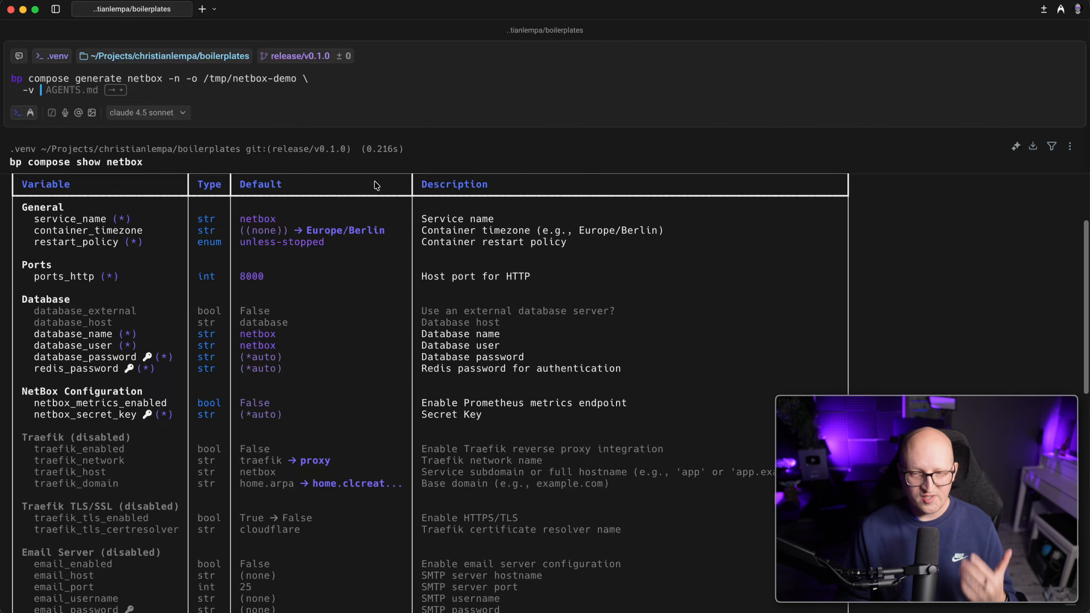
text( traefik_en)
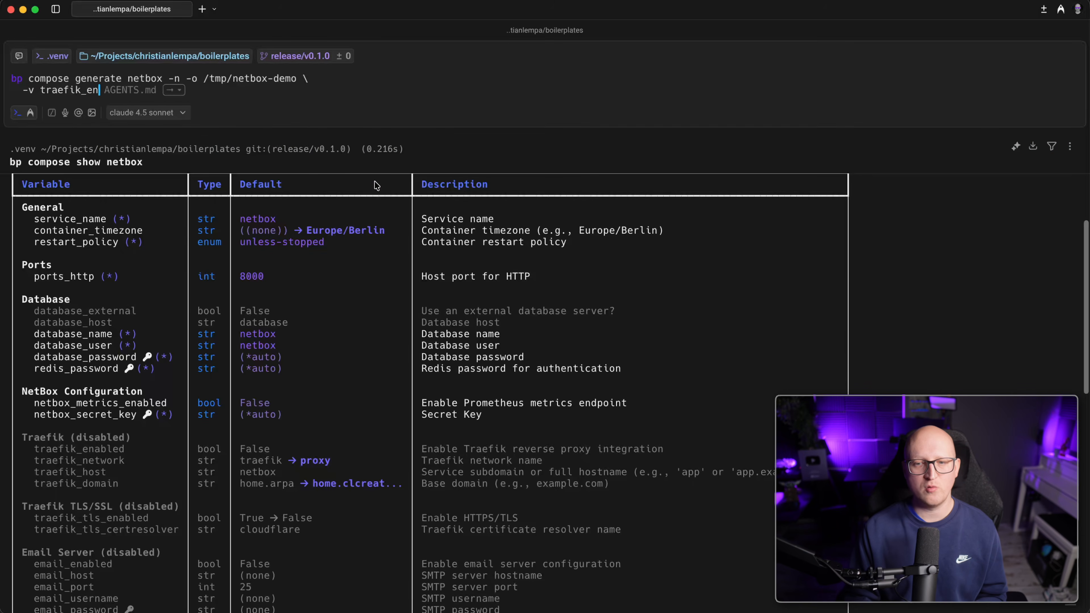
text(abled=true )
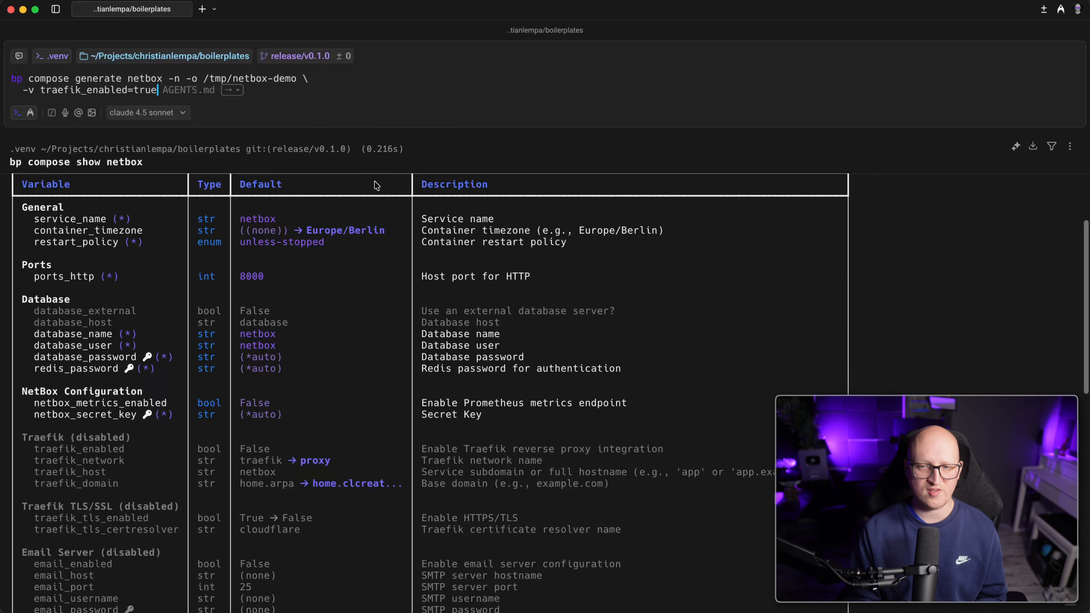
text(\)
key(Return)
text(-v traefik_host=netbox.srv-test)
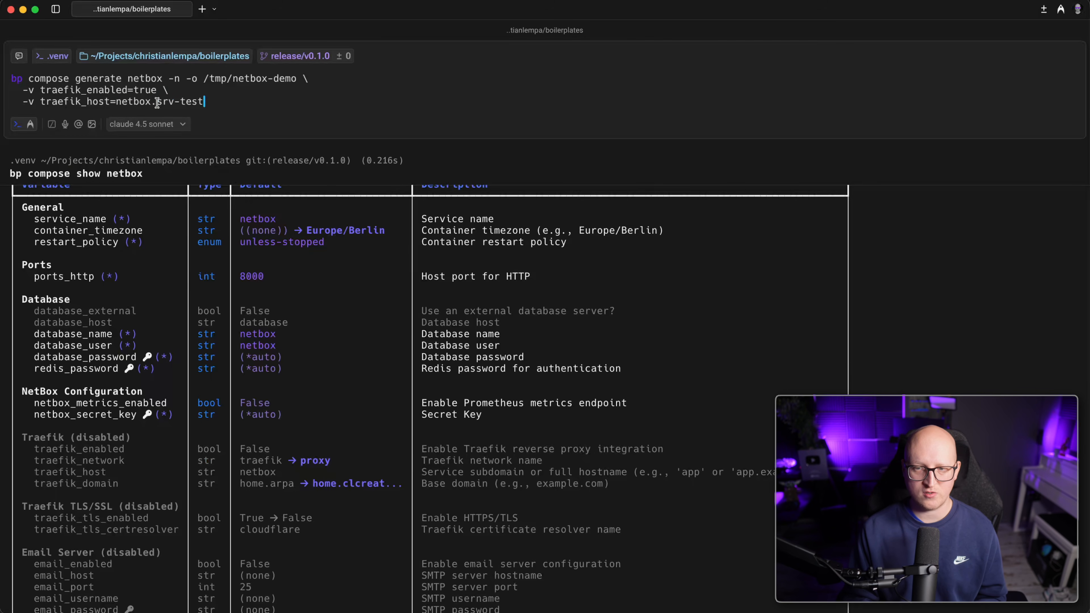
text(-1 \)
Add email_enabled=true plus SMTP settings for smtp.hostinger.com:587 with startls encryption.
key(Return)
text(-v email)
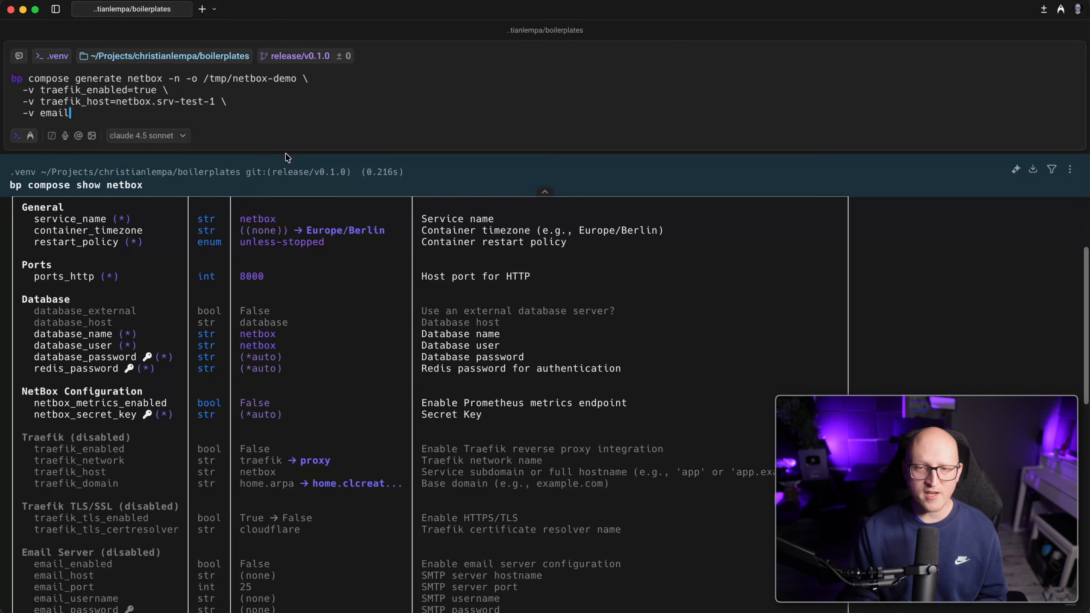
text(_enabled=true \)
key(Return)
text(-v)
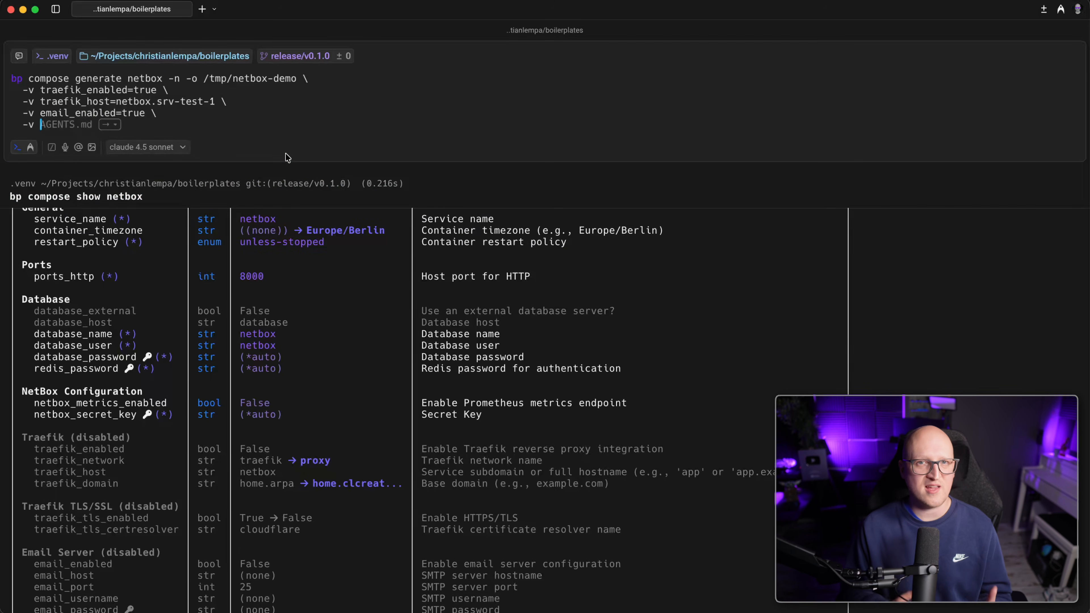
key(super+v)
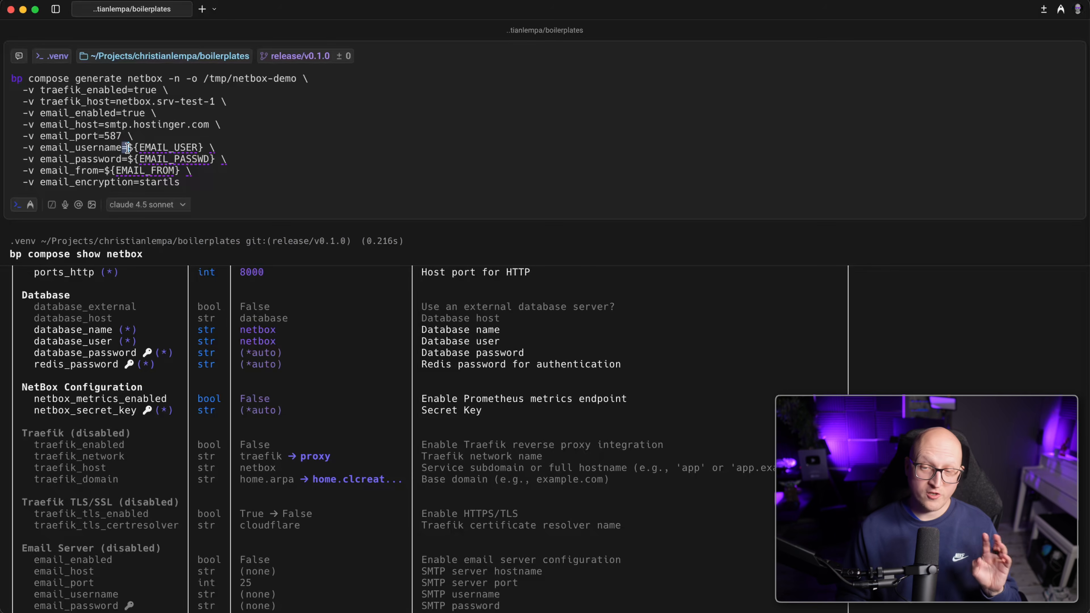
drag(129, 147, 188, 146)
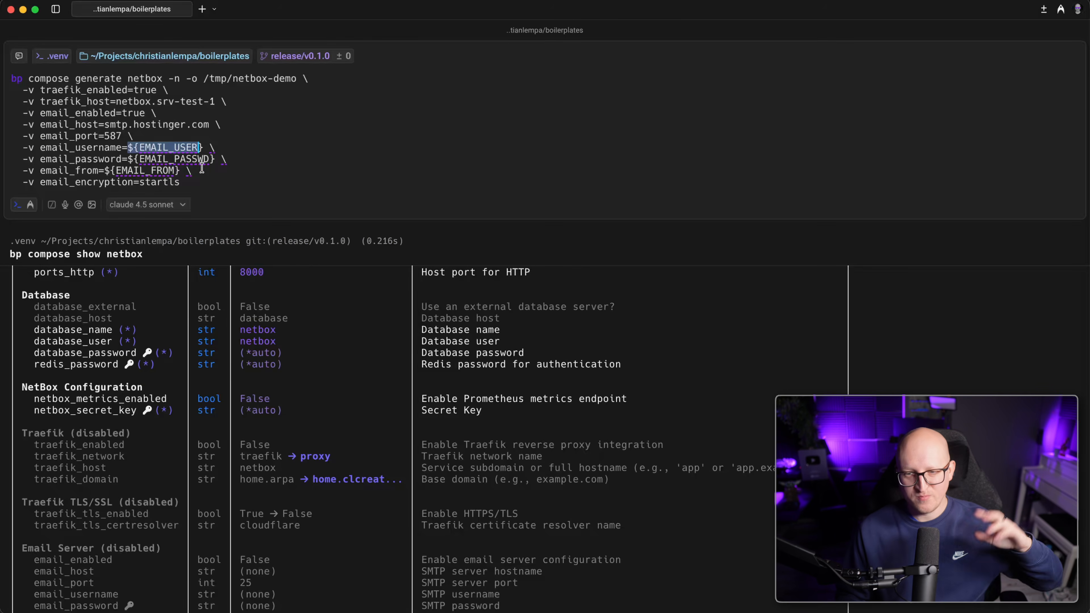
click(210, 176)
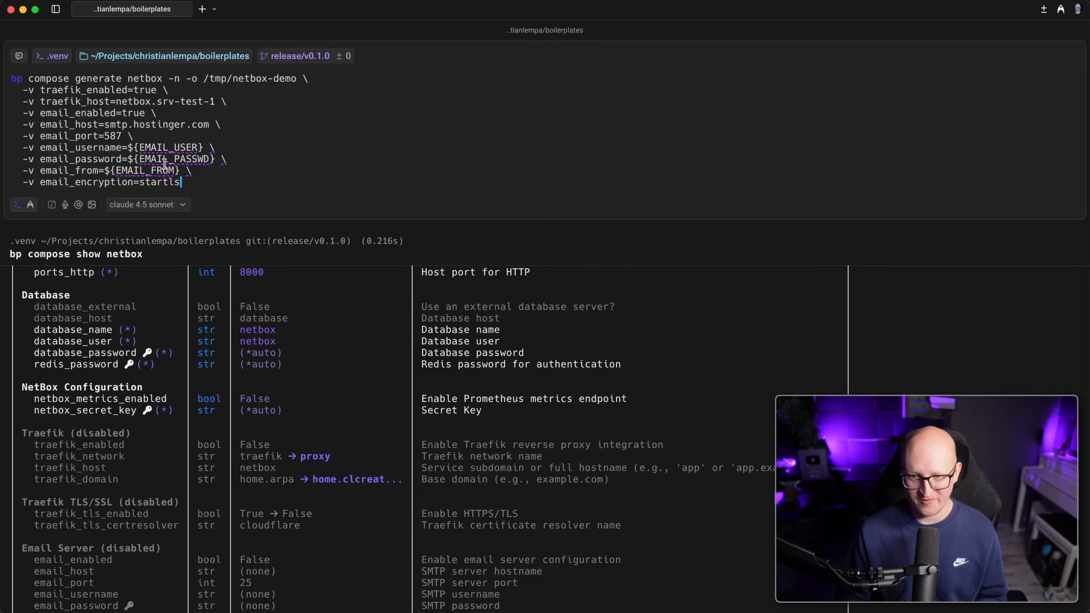
Run the generate command and inspect output settings like netbox_metrics_enabled and netbox_secret_key.
key(Return)
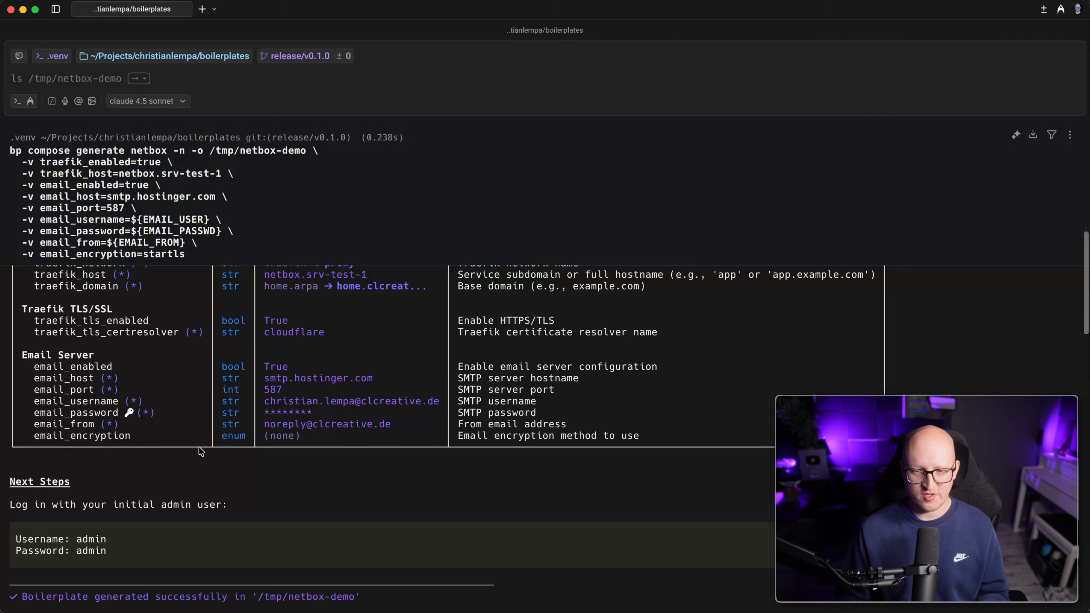
scroll(211, 434, up, 10)
scroll(211, 434, down, 6)
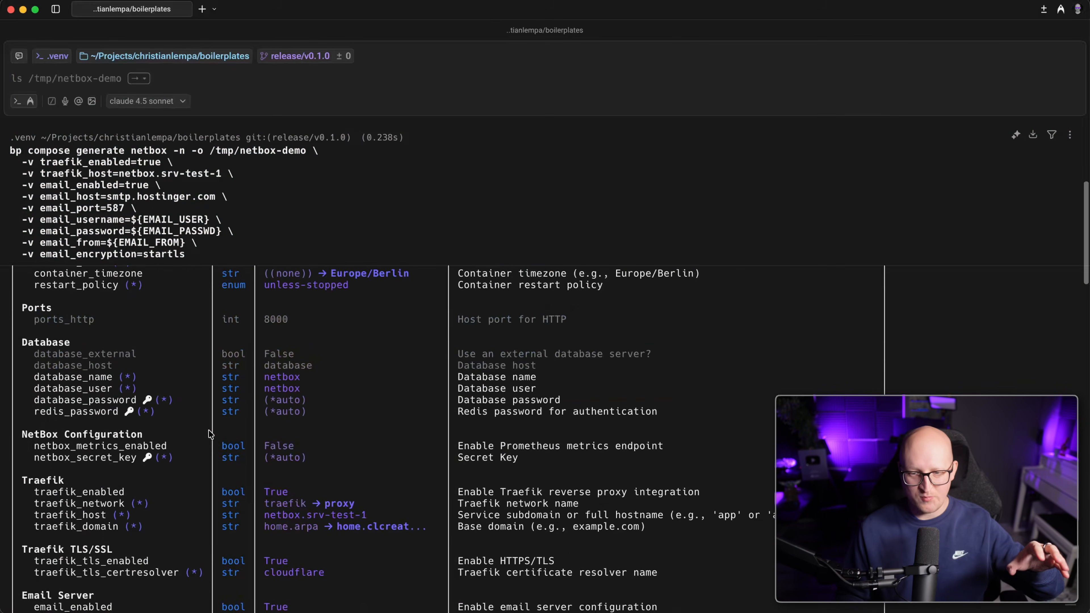
drag(84, 353, 158, 430)
scroll(129, 417, down, 5)
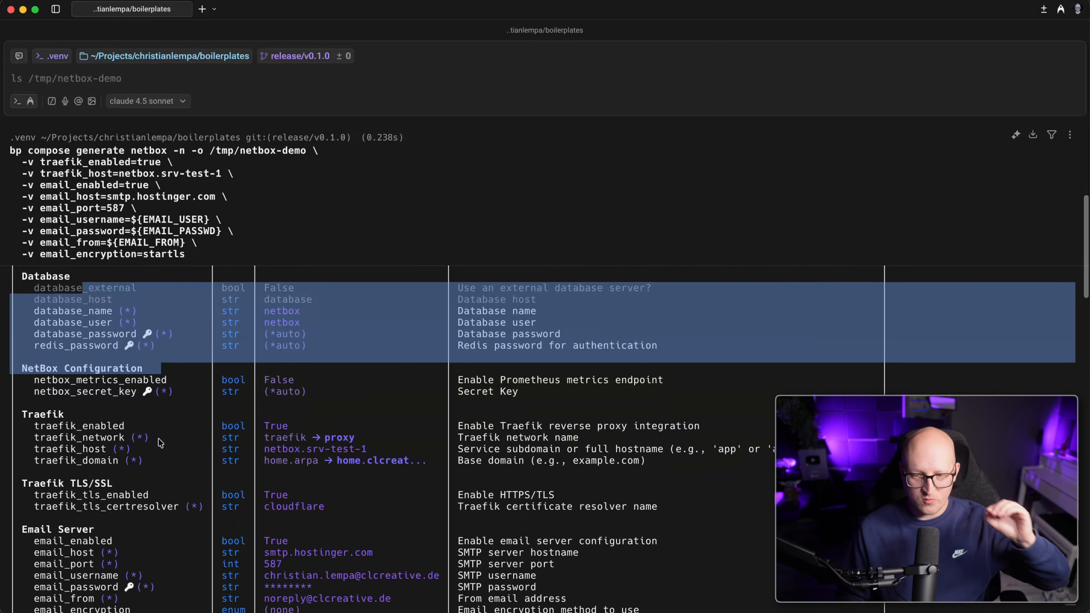
drag(34, 382, 307, 388)
scroll(131, 417, down, 1)
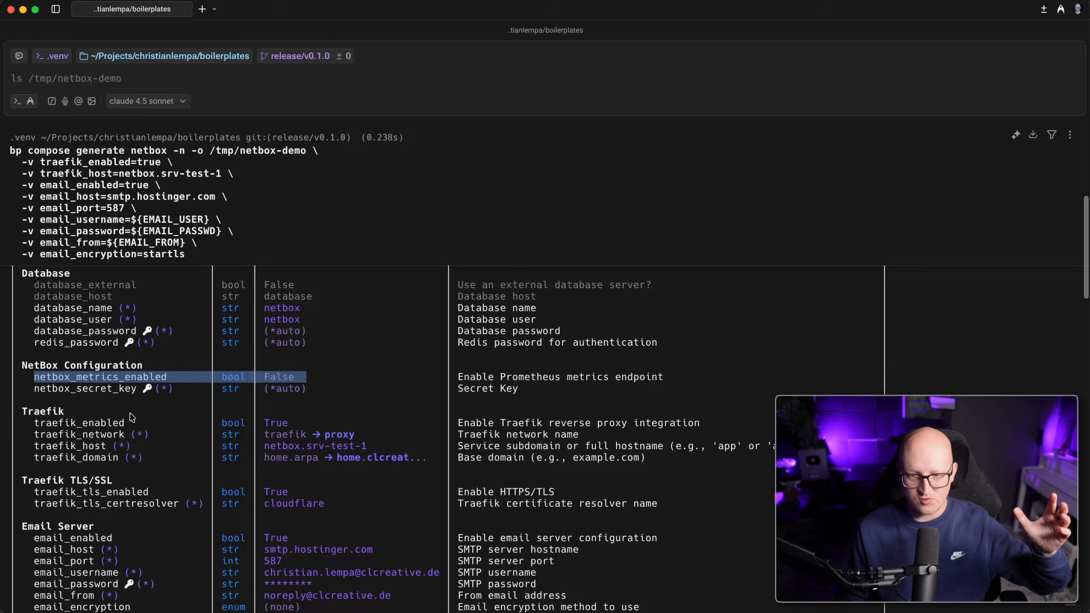
click(61, 396)
double_click(65, 389)
scroll(64, 390, up, 1)
scroll(168, 388, down, 3)
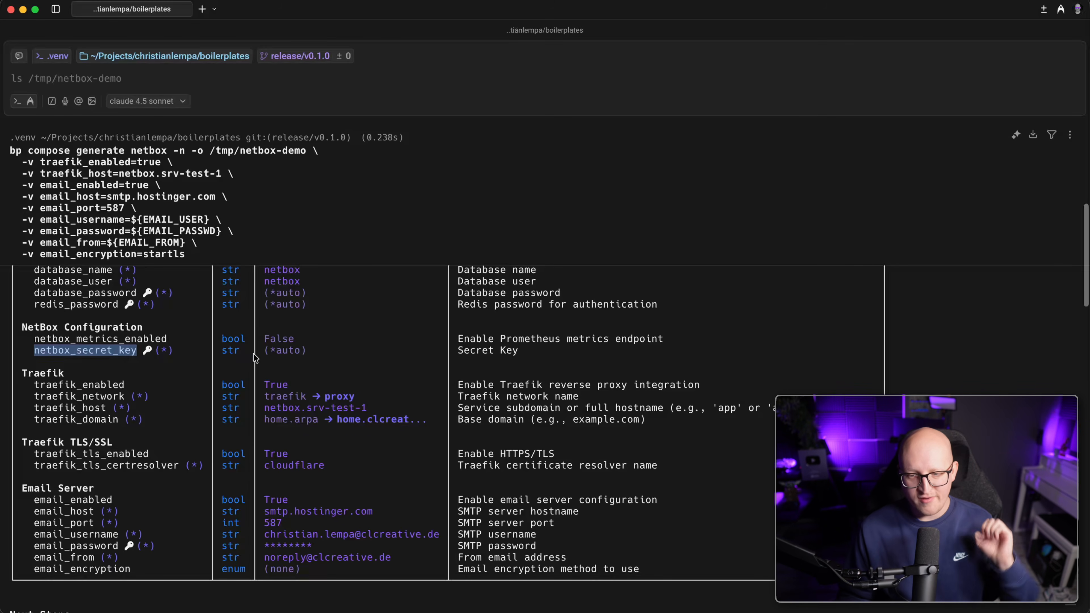
click(261, 349)
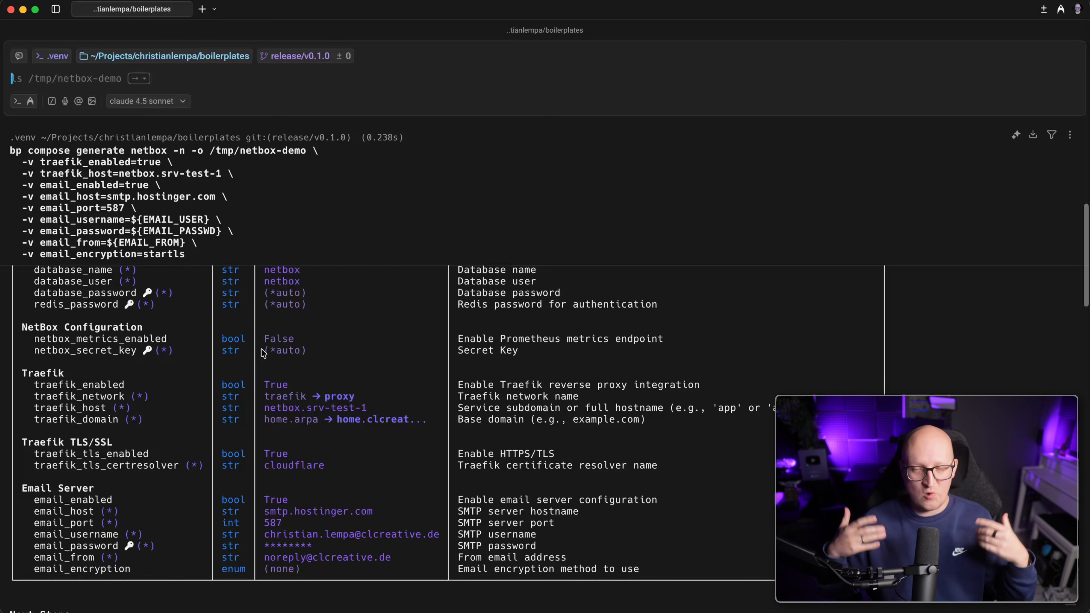
Review the netbox_secret_key variable and the generate command's options.
double_click(103, 352)
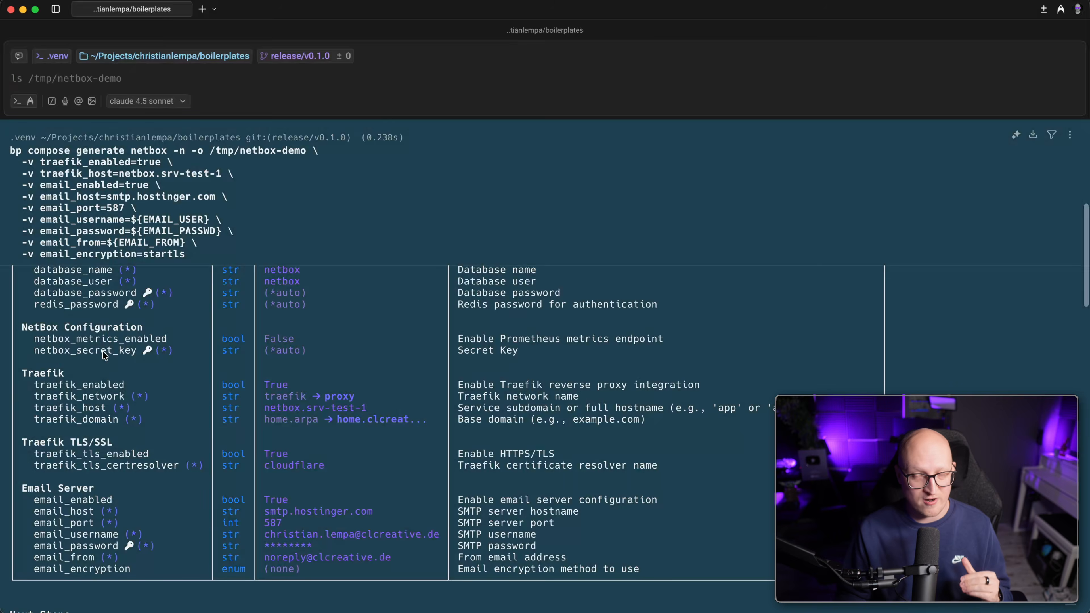
scroll(198, 321, down, 1)
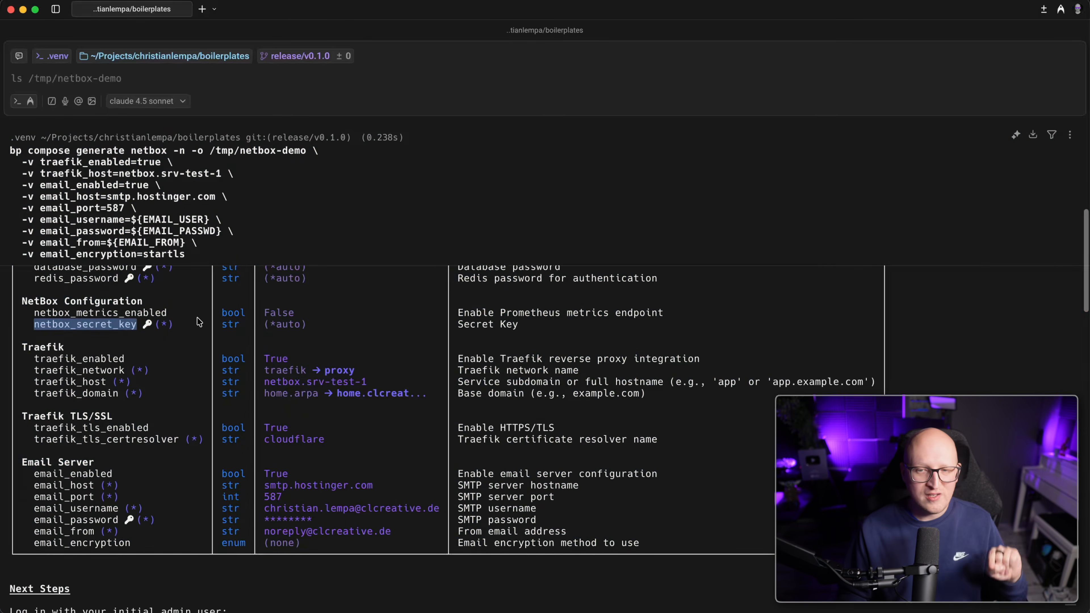
scroll(197, 317, up, 10)
drag(166, 163, 306, 151)
scroll(289, 245, down, 5)
scroll(323, 438, down, 5)
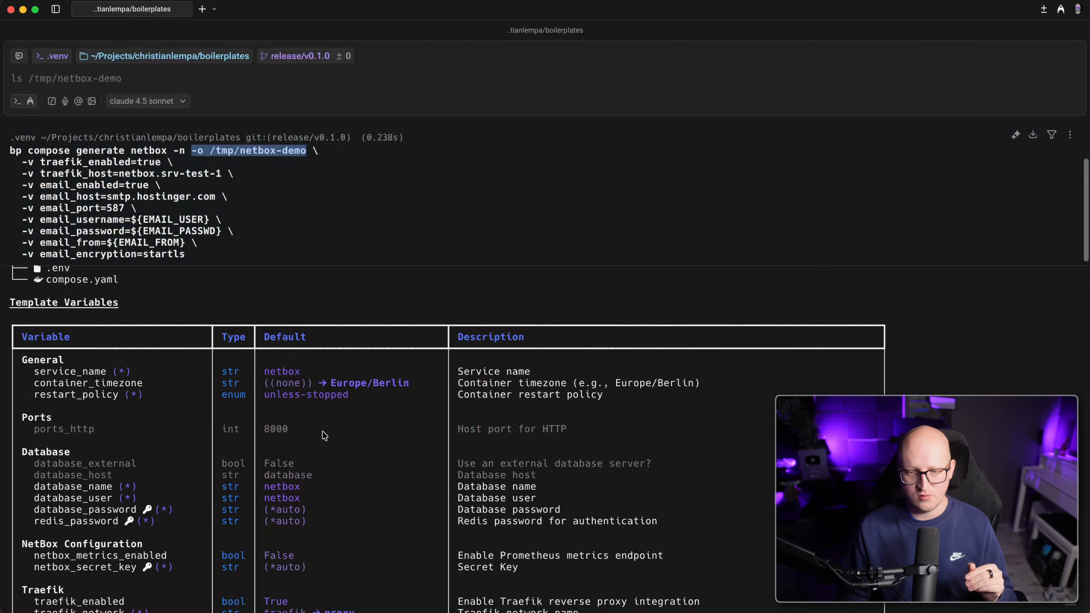
scroll(318, 437, up, 2)
click(111, 349)
Inspect the Ports section, noting ports_http defaults to 8000.
drag(61, 340, 37, 331)
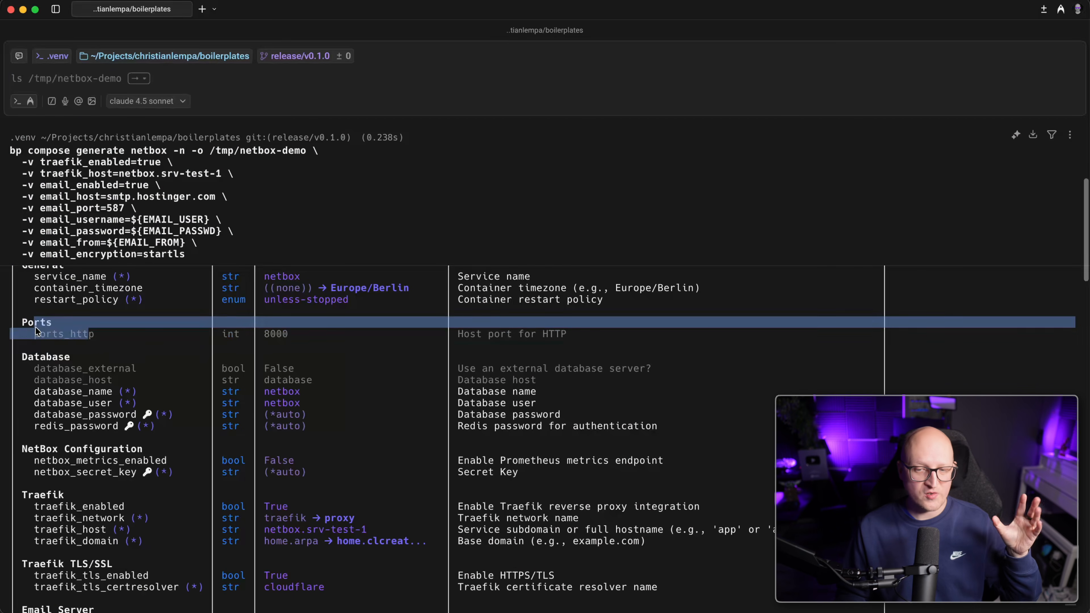
scroll(141, 372, down, 7)
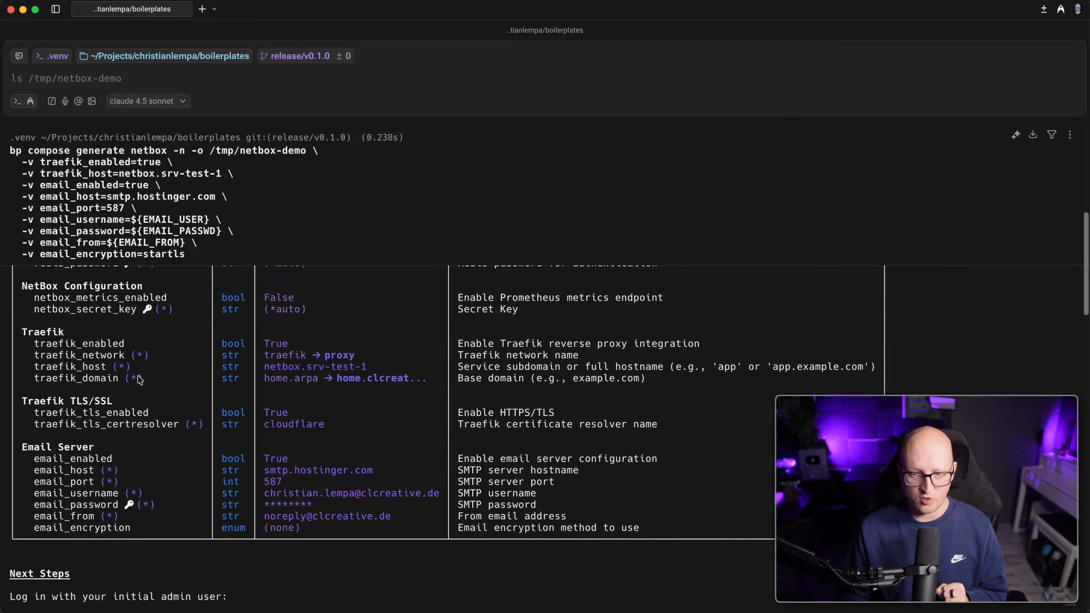
drag(46, 269, 337, 359)
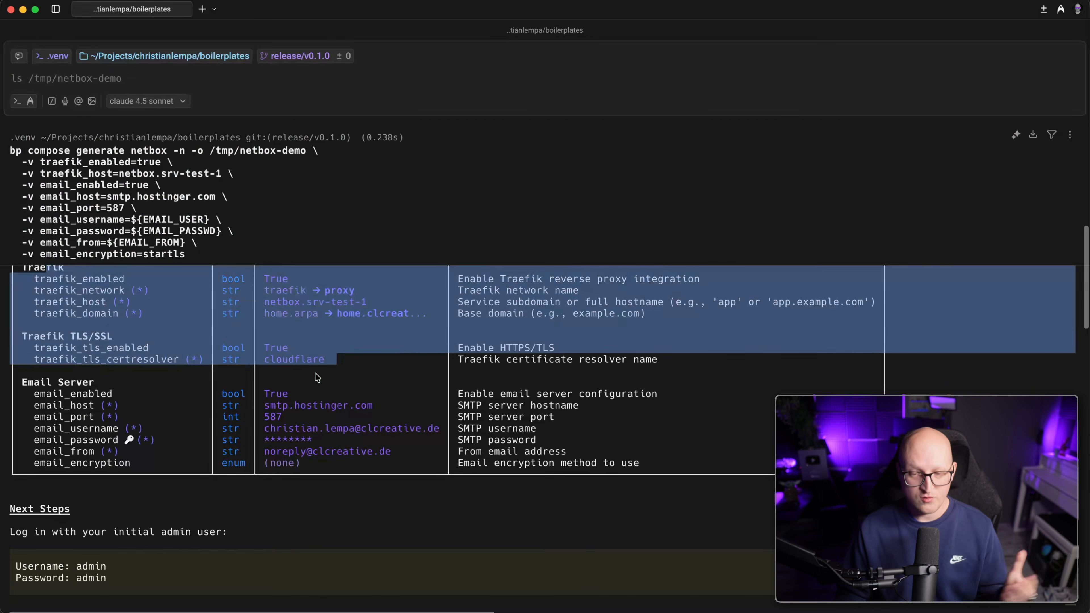
scroll(283, 365, up, 10)
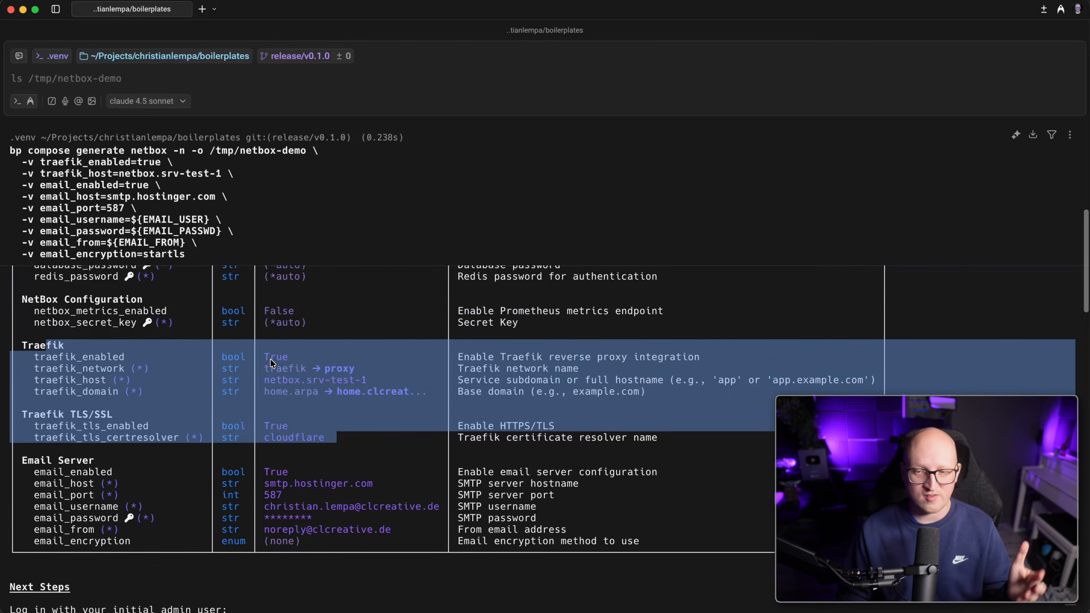
scroll(272, 363, down, 2)
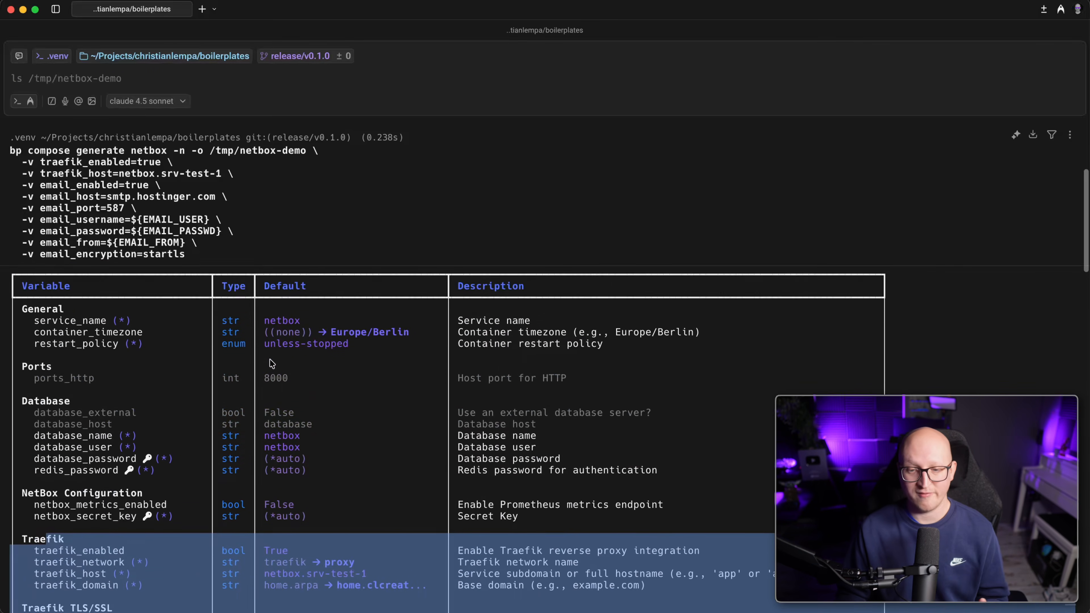
drag(107, 386, 294, 386)
scroll(326, 392, down, 5)
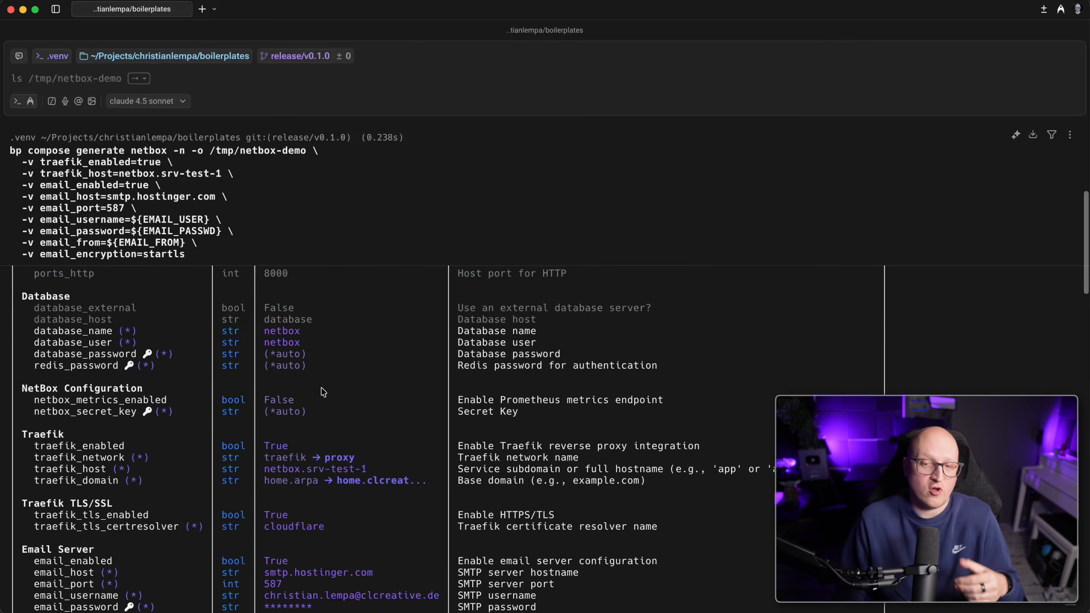
scroll(310, 384, up, 2)
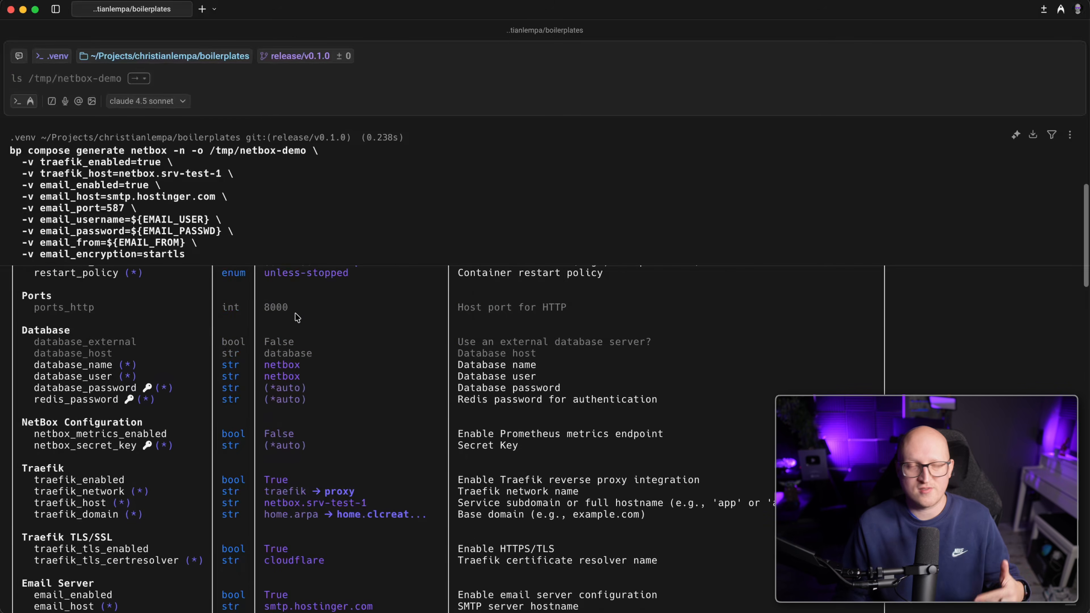
drag(296, 314, 99, 309)
drag(35, 467, 232, 560)
drag(40, 297, 255, 305)
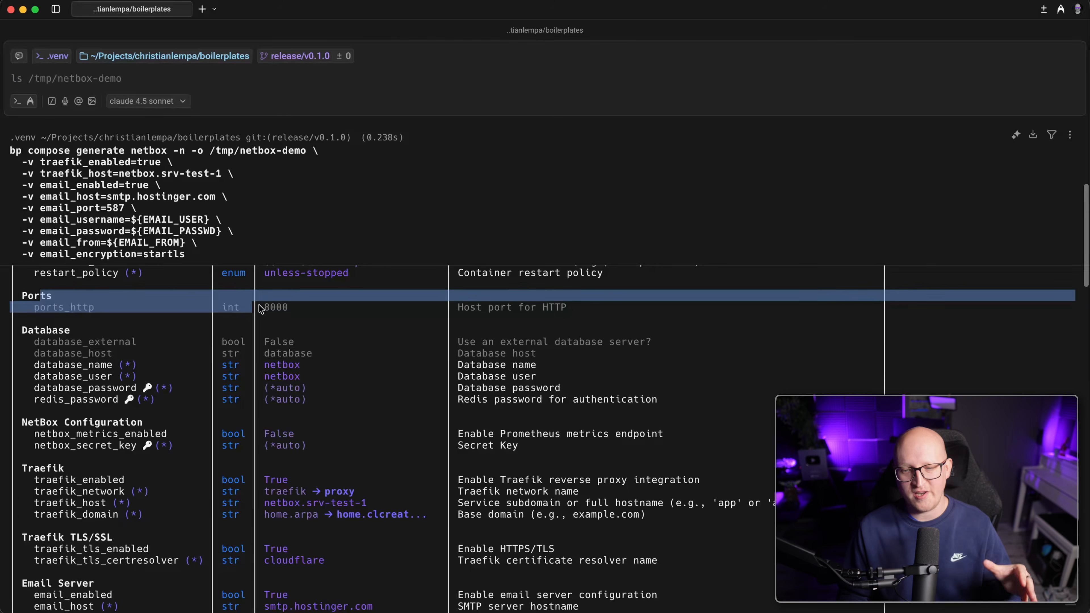
double_click(275, 310)
scroll(297, 330, down, 3)
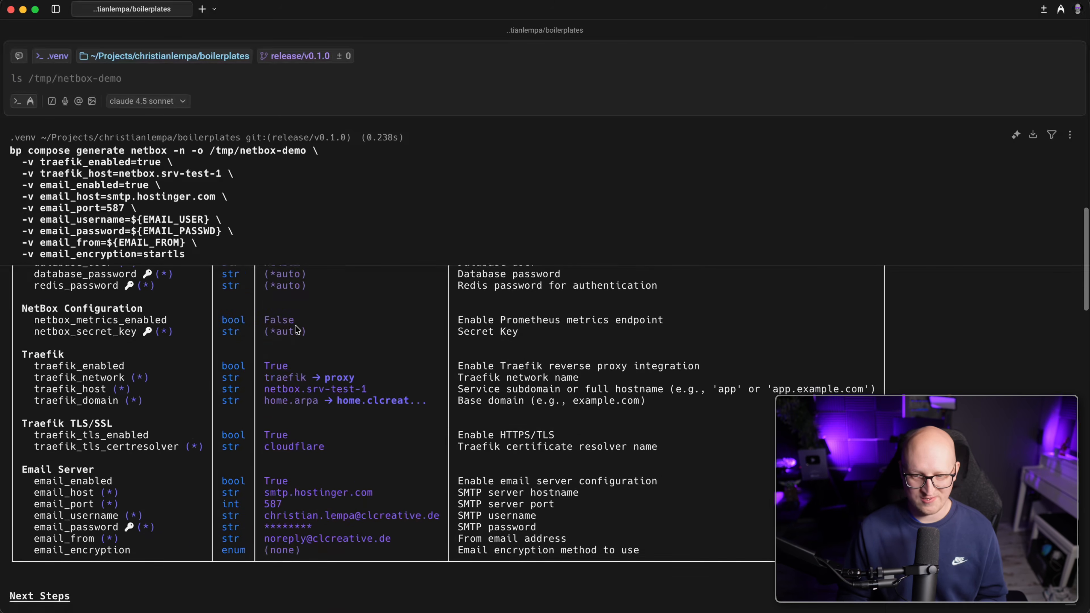
scroll(296, 330, up, 10)
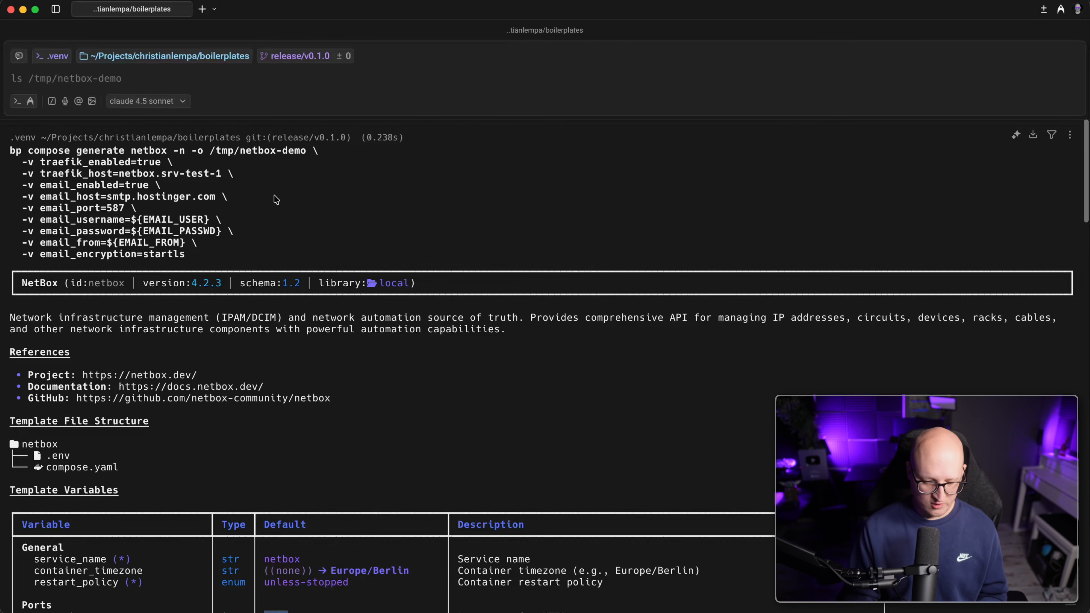
Change into /tmp/netbox-demo and list its files with ls and ls -la.
text(cd /tmp/netbox-demo)
key(Return)
text(ls)
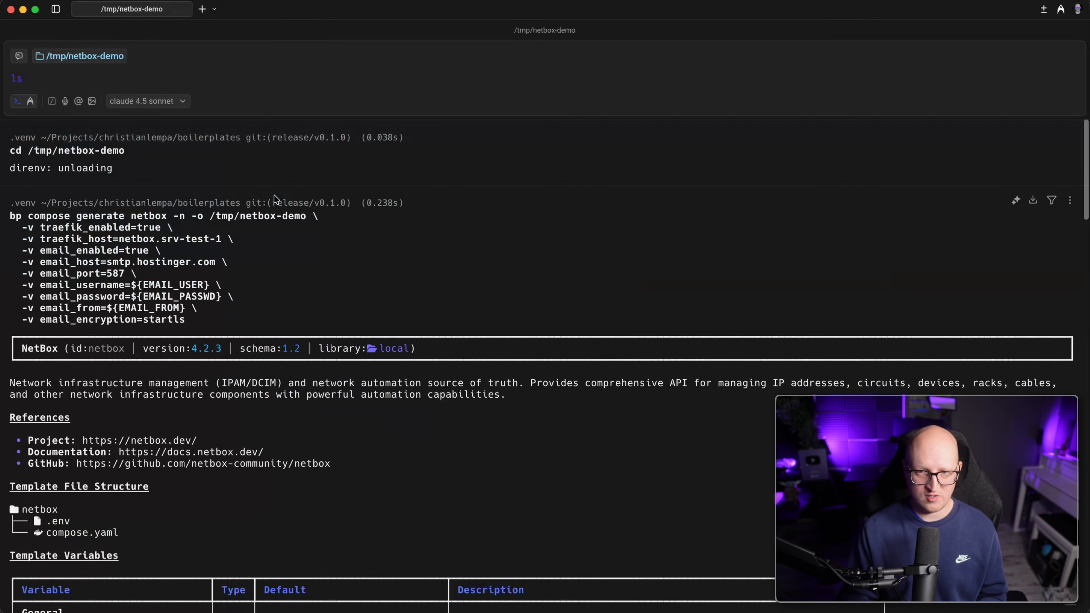
key(Return)
text(ls -la)
key(Return)
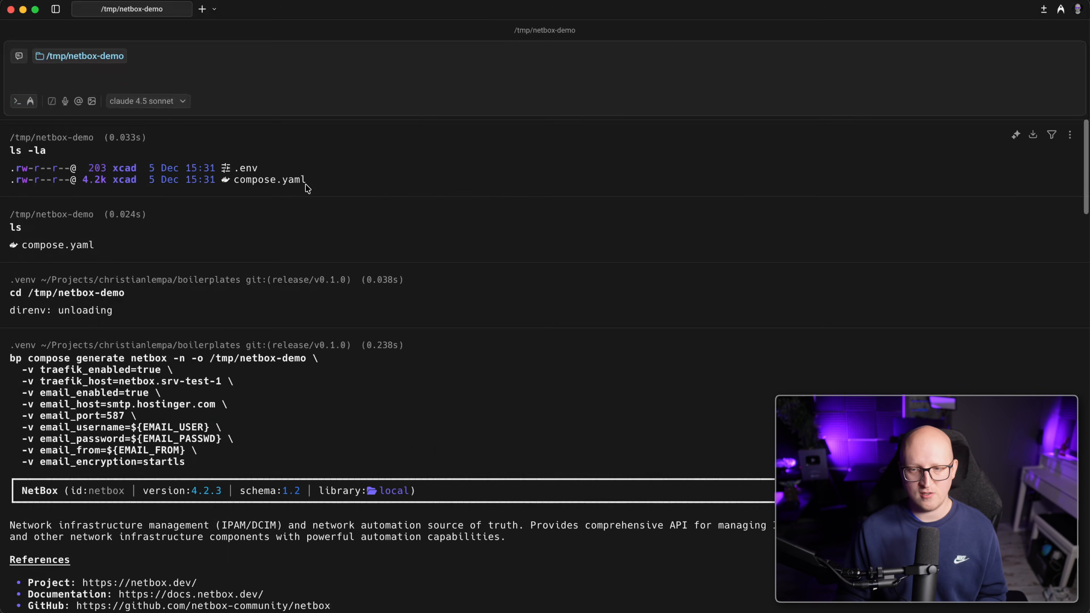
text(ca)
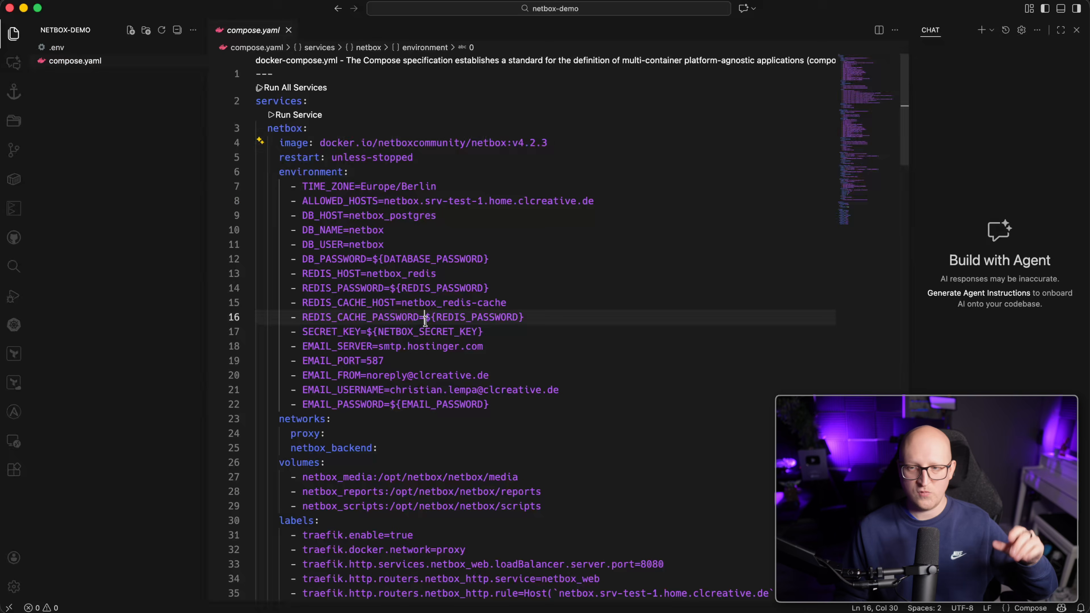
double_click(281, 128)
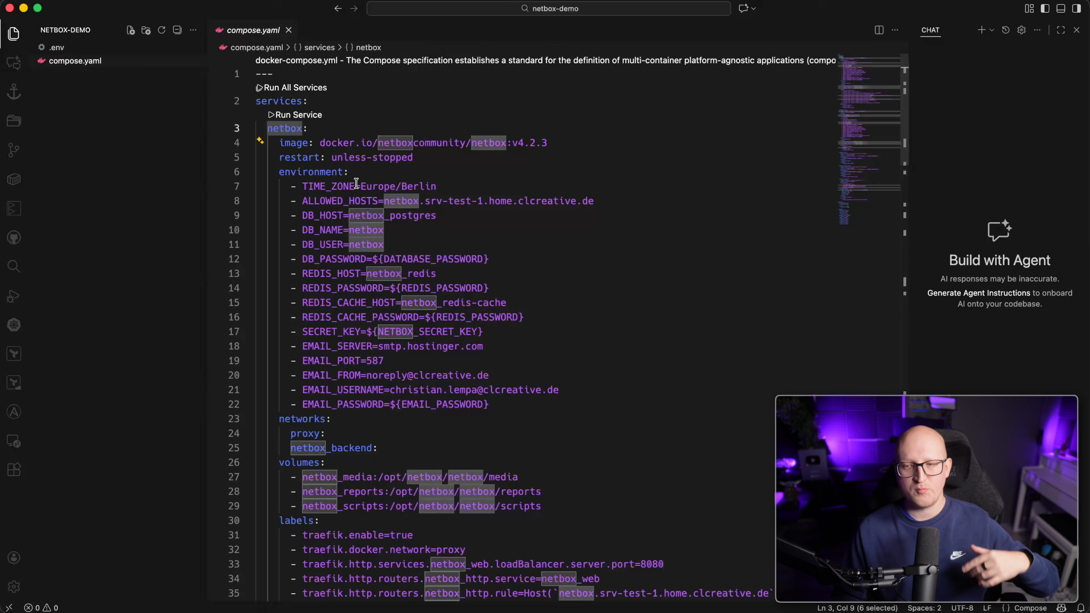
drag(549, 137, 475, 137)
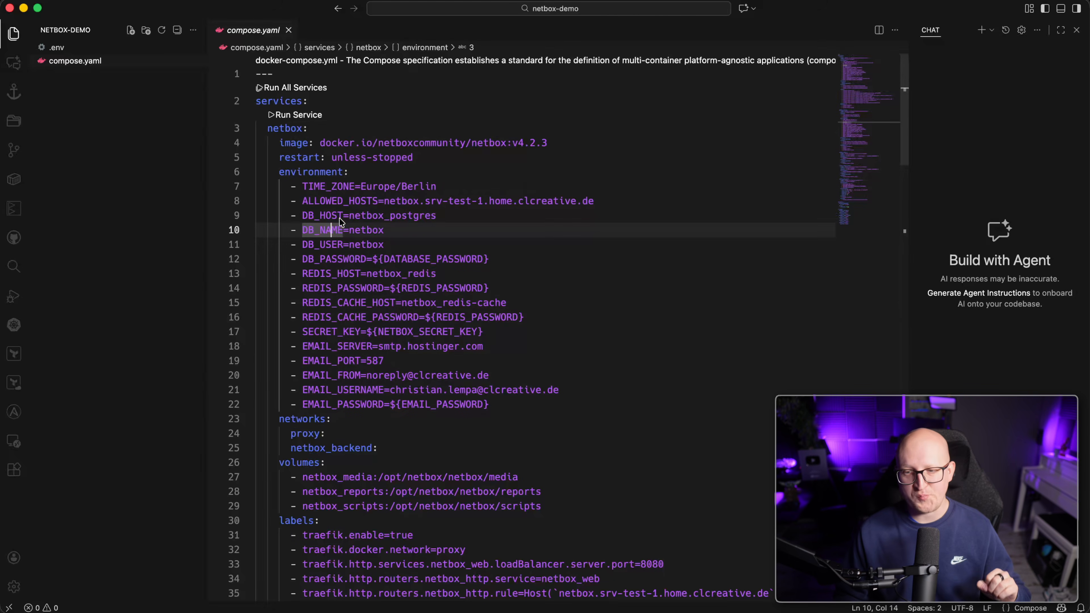
click(336, 202)
double_click(335, 203)
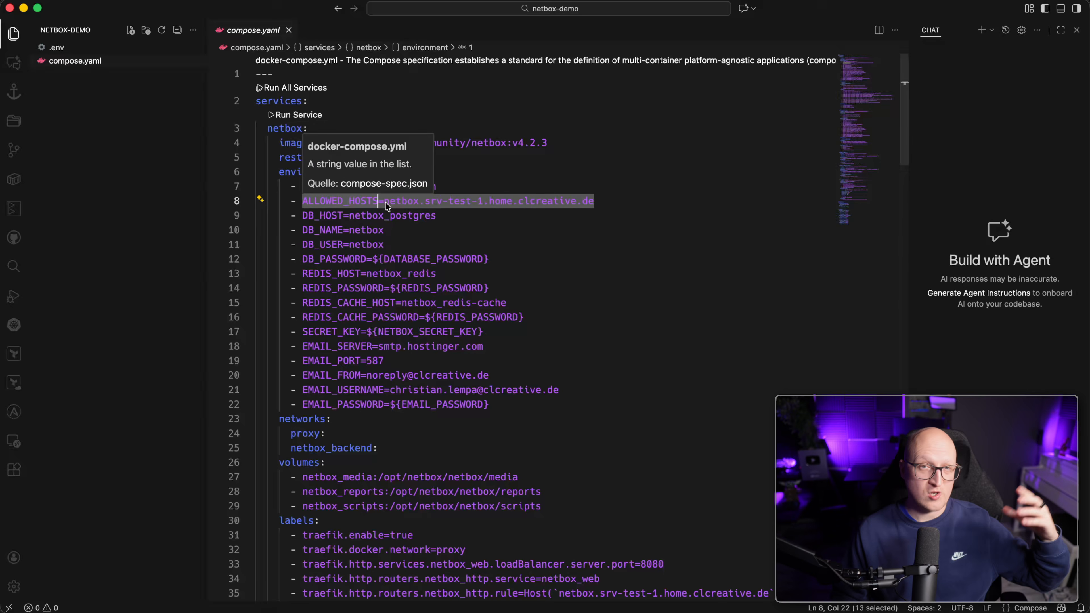
click(394, 232)
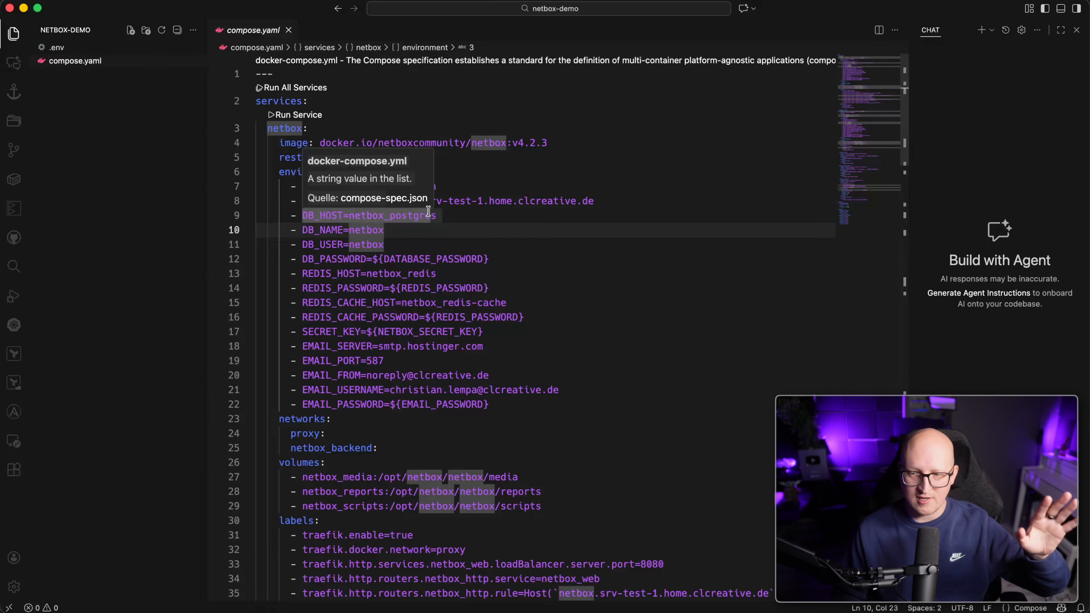
click(427, 244)
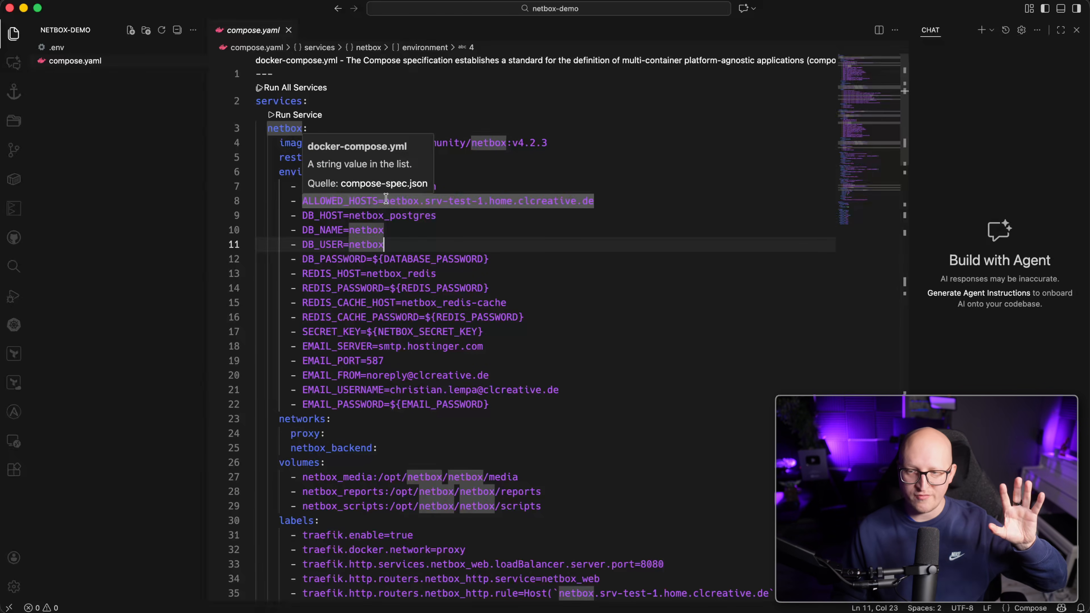
drag(490, 259, 448, 189)
click(465, 243)
scroll(451, 253, down, 1)
drag(296, 248, 494, 291)
click(432, 308)
double_click(431, 308)
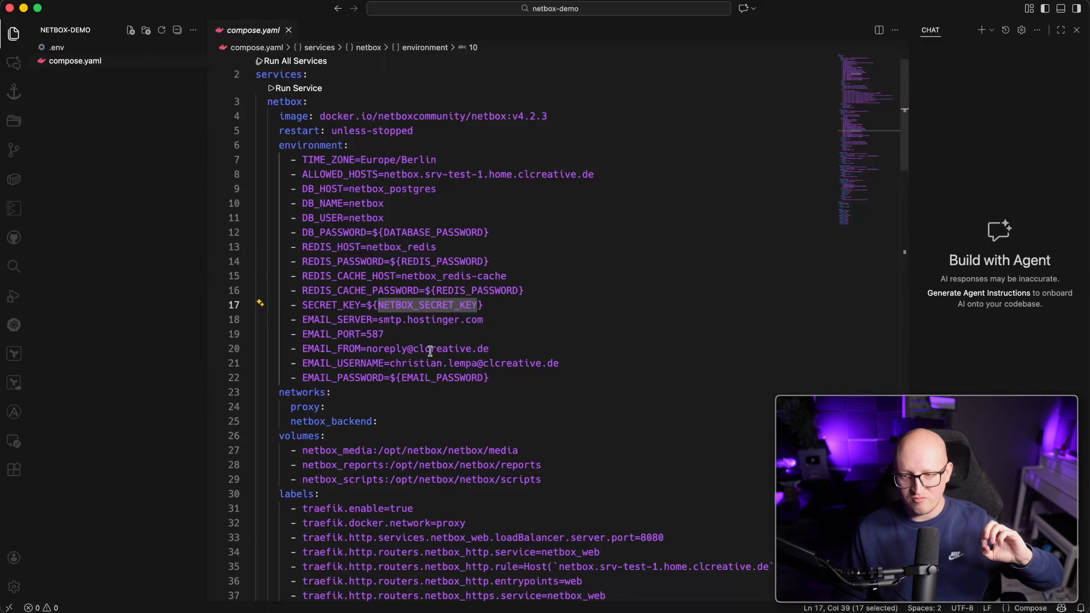
scroll(434, 351, down, 2)
drag(491, 340, 440, 336)
scroll(429, 344, up, 3)
drag(343, 362, 402, 376)
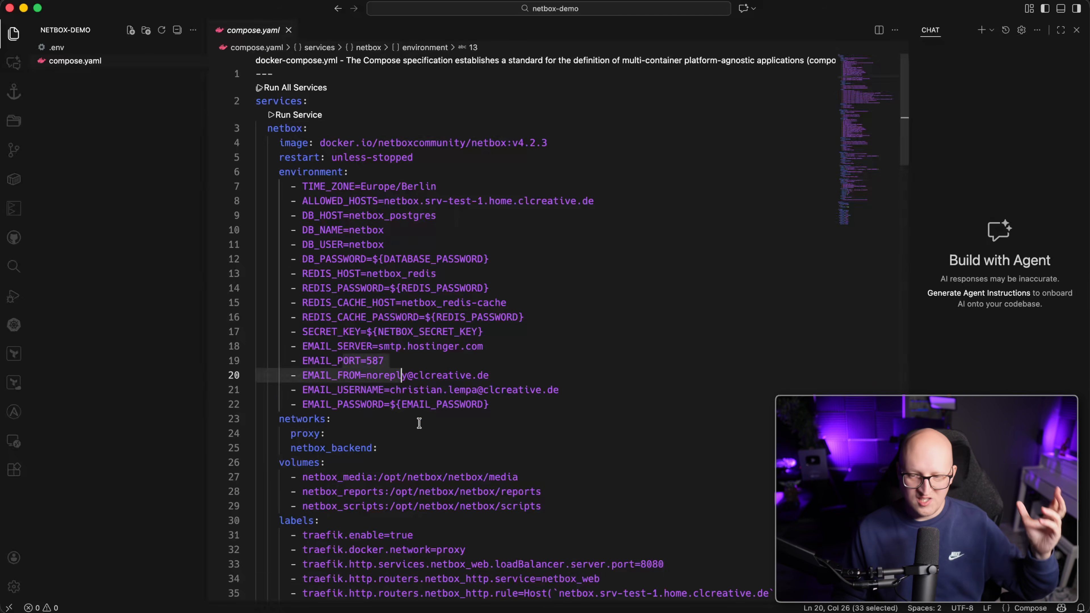
scroll(419, 423, down, 6)
click(365, 280)
drag(291, 149, 393, 184)
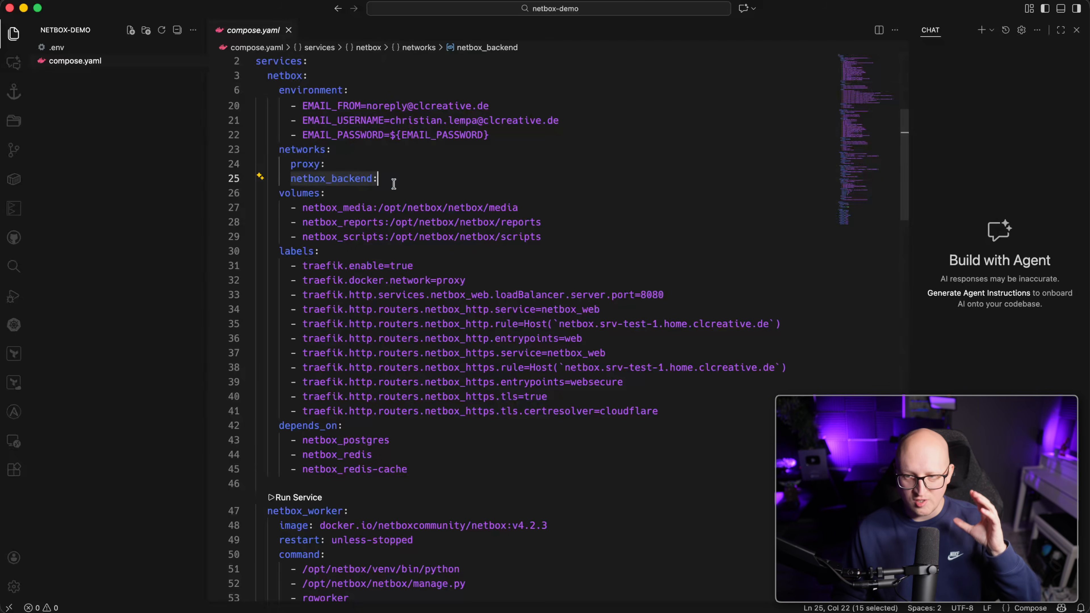
scroll(399, 251, down, 1)
drag(293, 194, 417, 220)
scroll(344, 294, up, 1)
drag(332, 267, 626, 398)
click(312, 287)
drag(302, 267, 550, 353)
scroll(548, 353, down, 10)
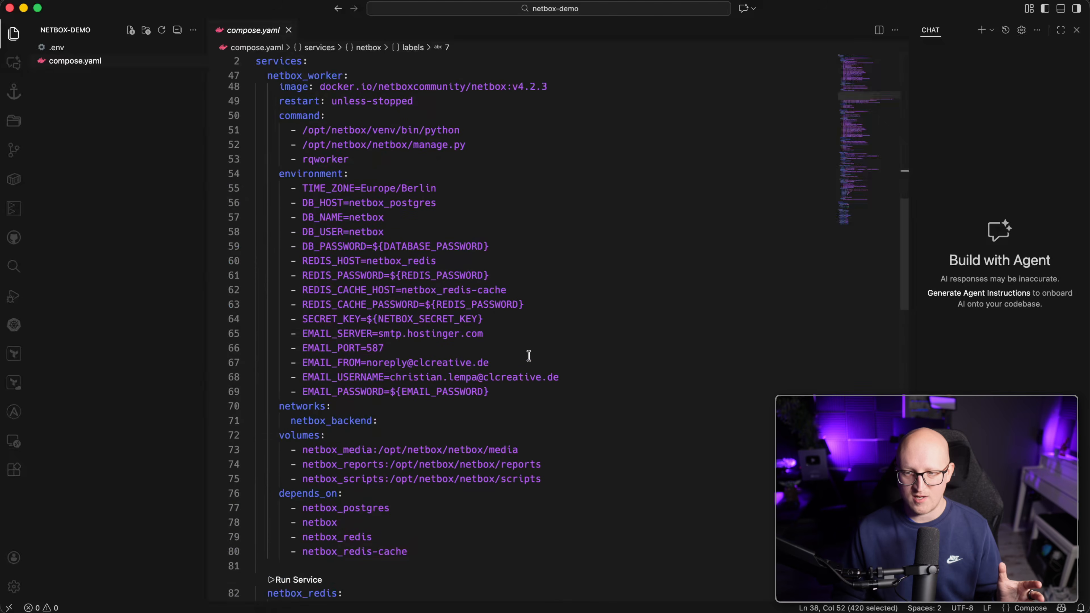
scroll(529, 356, up, 5)
drag(257, 214, 461, 335)
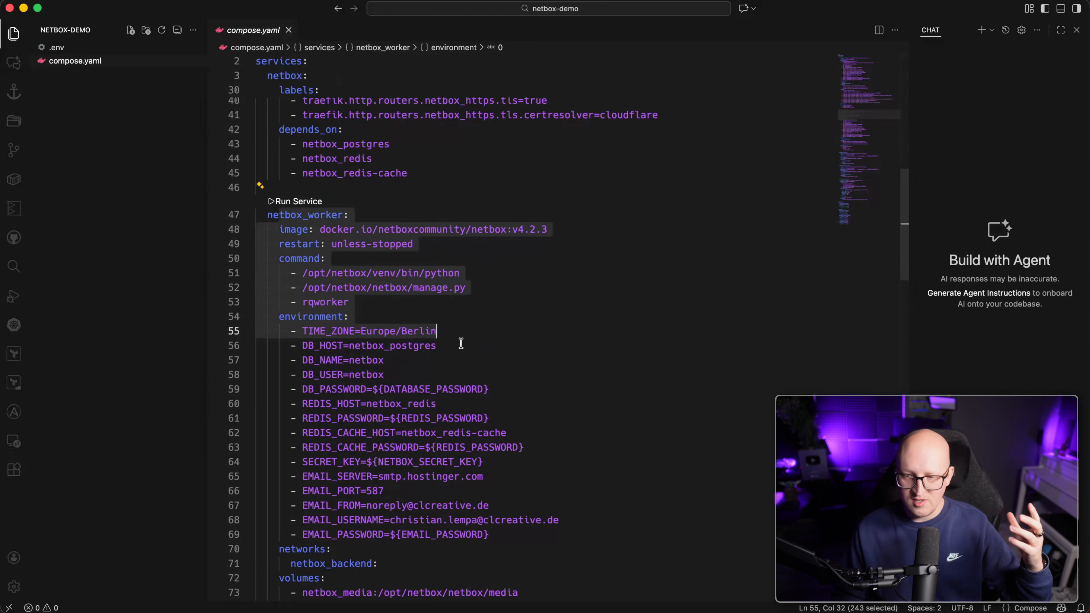
scroll(461, 343, down, 10)
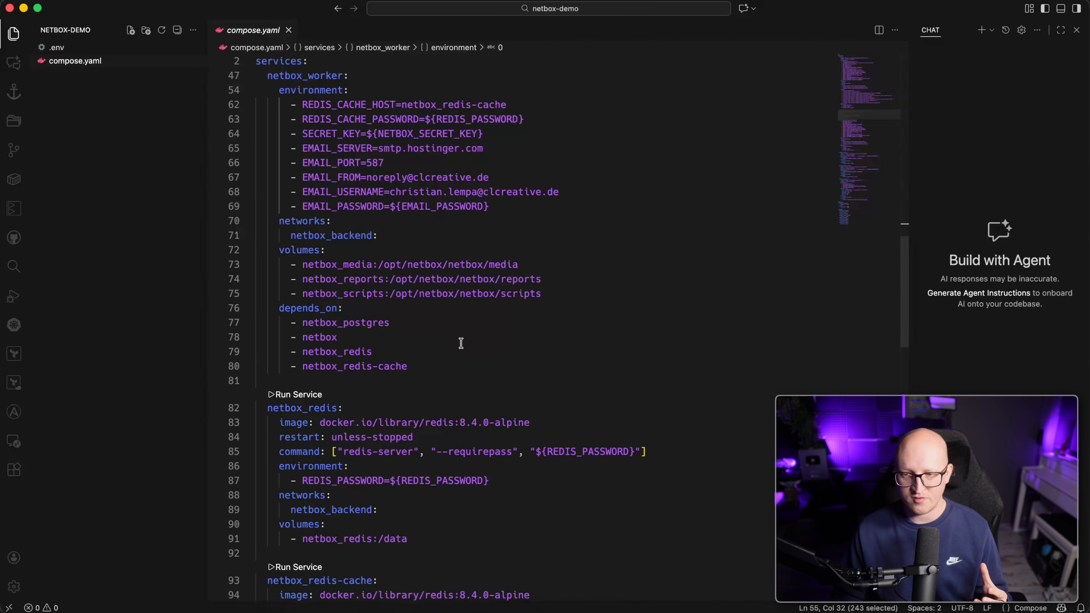
scroll(461, 344, down, 5)
drag(279, 191, 427, 309)
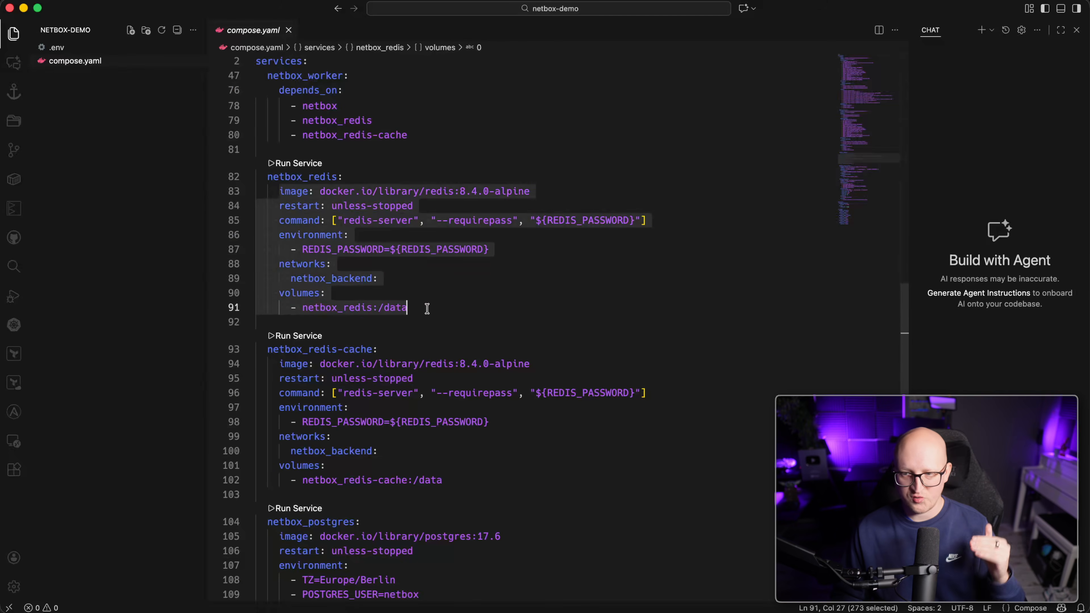
scroll(427, 310, down, 3)
drag(290, 243, 421, 324)
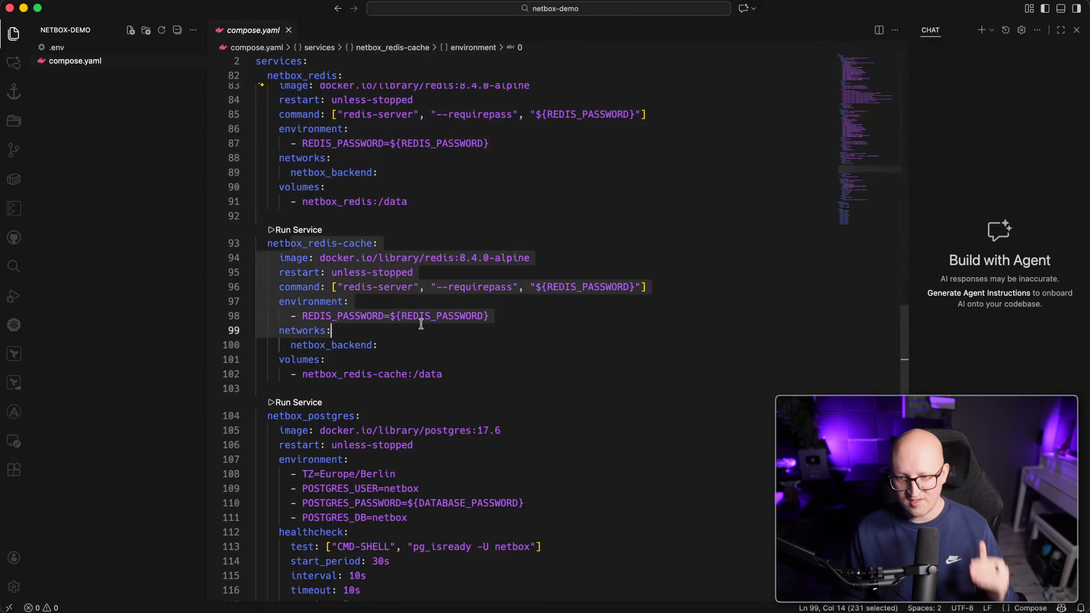
scroll(421, 324, down, 5)
drag(290, 234, 552, 484)
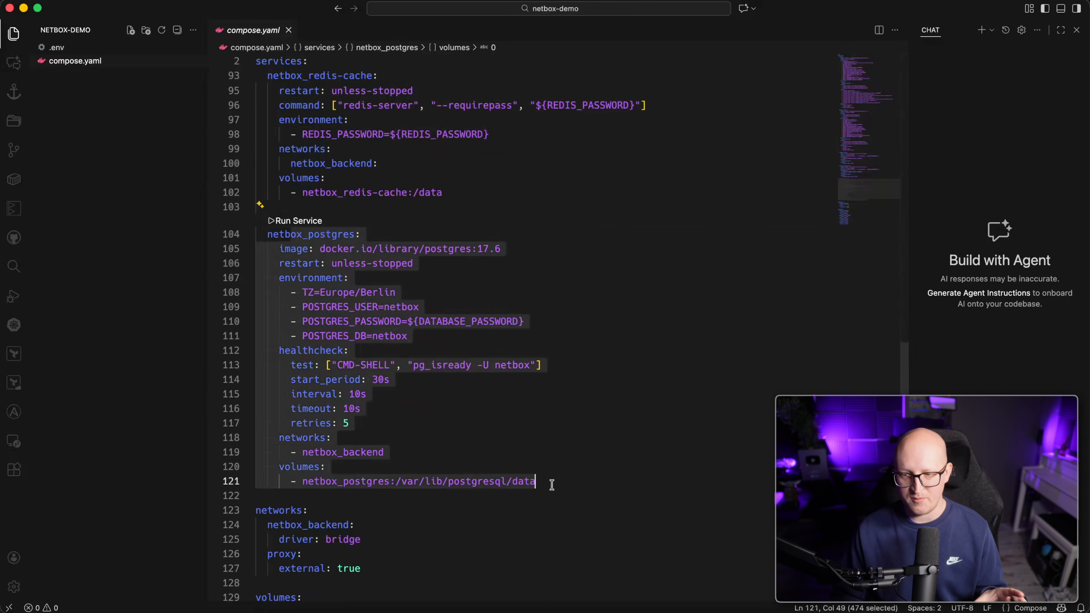
scroll(506, 471, down, 5)
drag(301, 276, 392, 356)
click(359, 369)
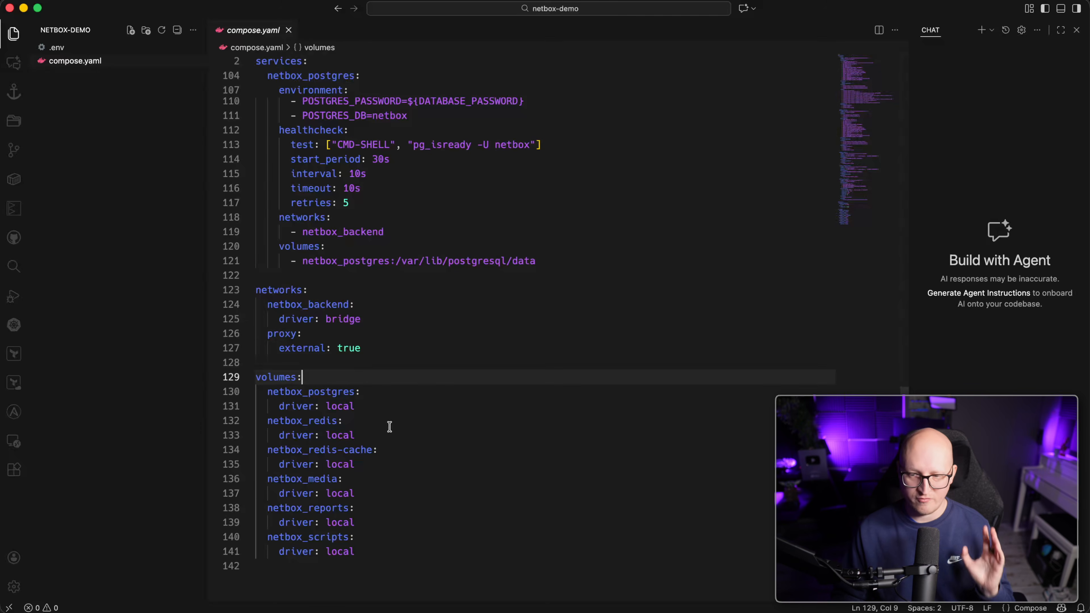
scroll(416, 367, up, 20)
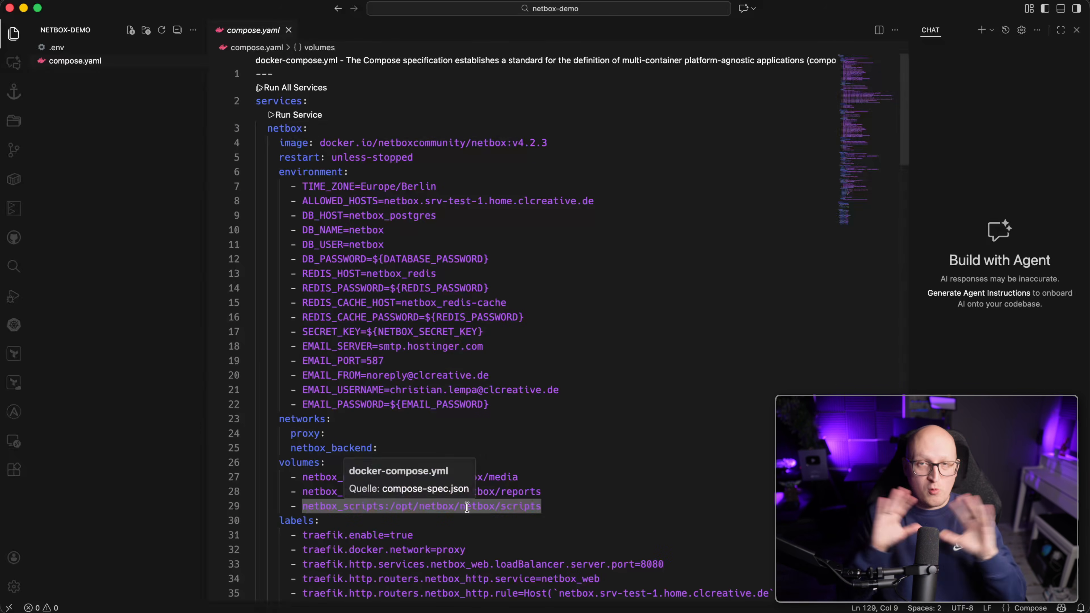
Check the currently running containers with docker ps.
key(super+Tab)
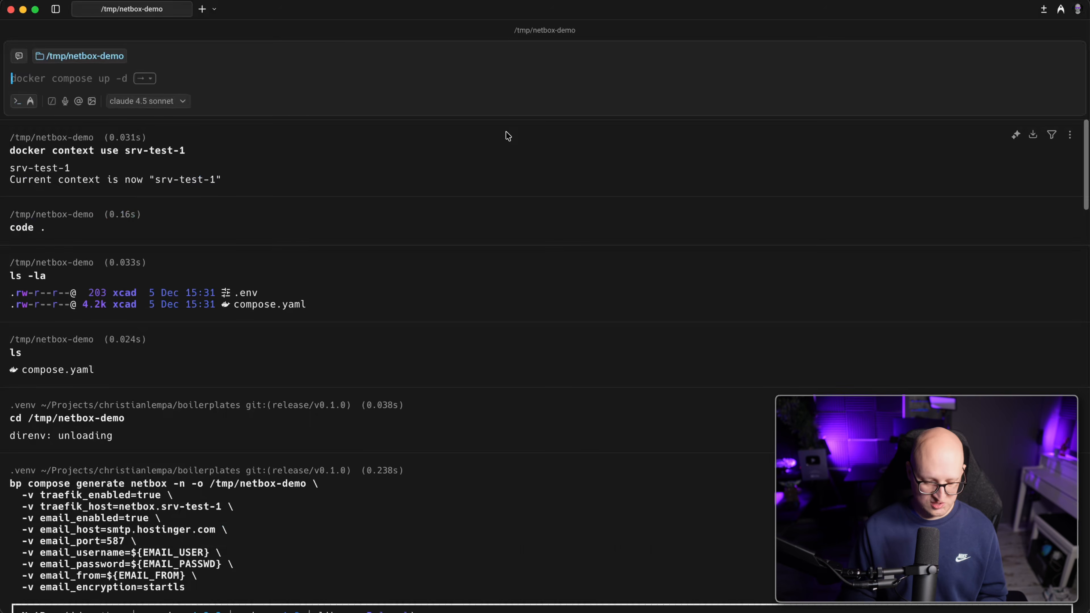
text(docker ps)
key(Return)
drag(53, 208, 791, 232)
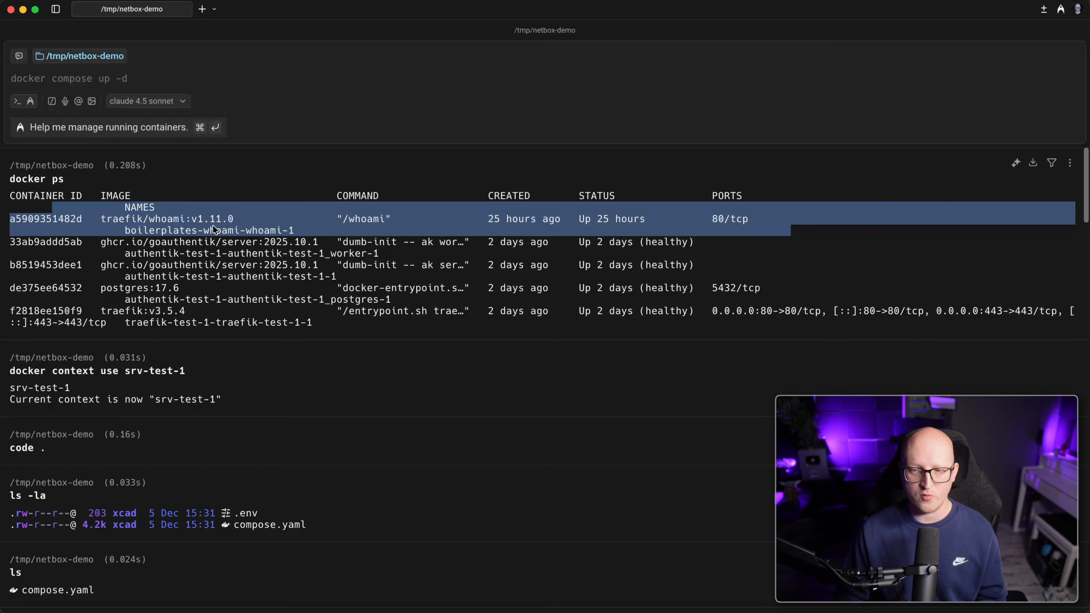
Start the NetBox stack with docker compose up -d and follow docker compose logs -f.
click(224, 223)
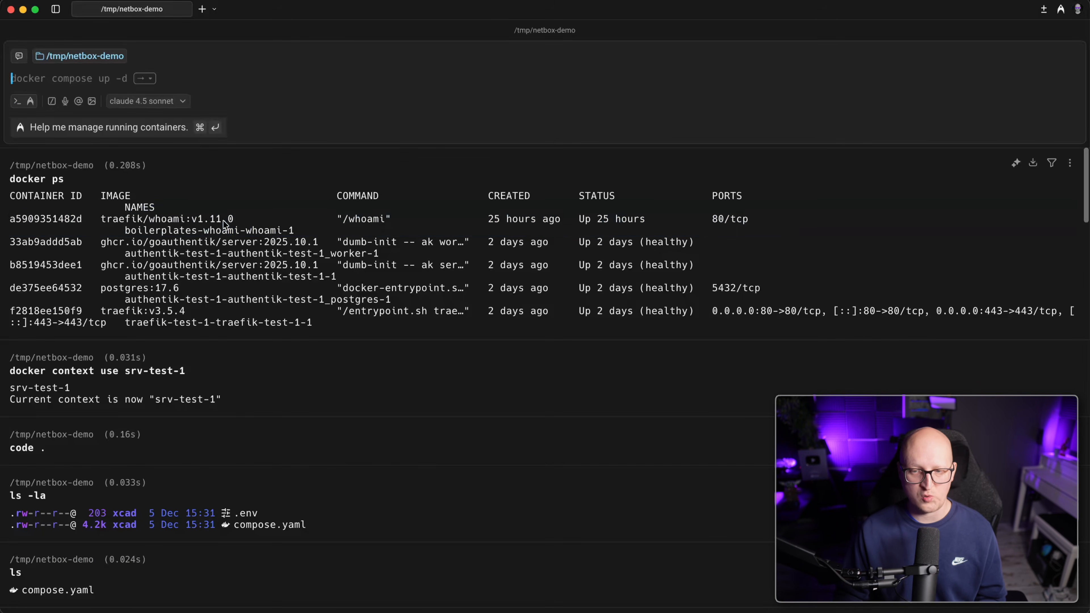
key(Right)
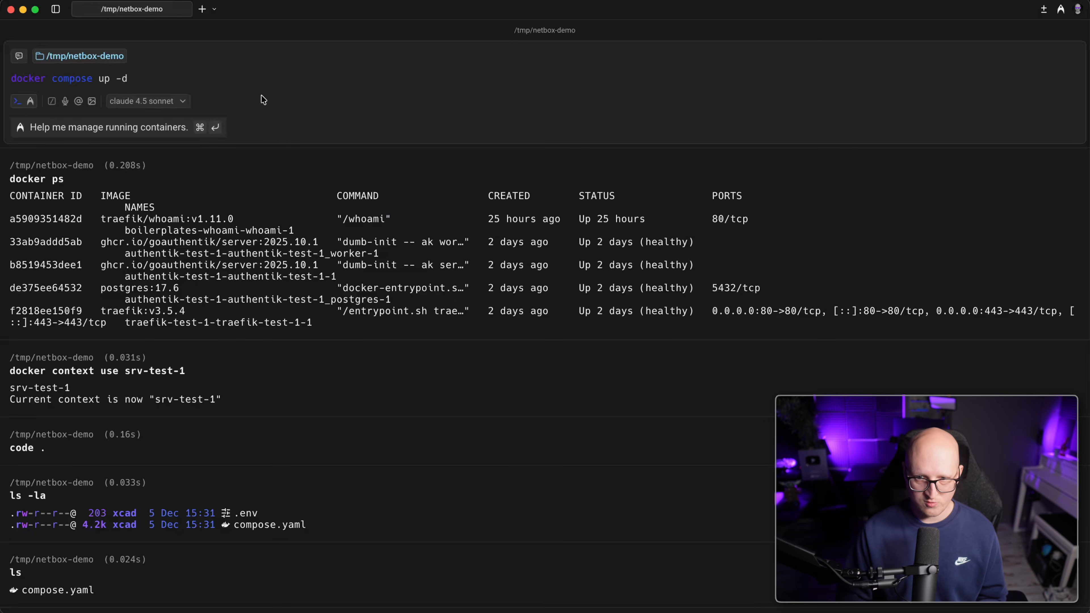
key(Return)
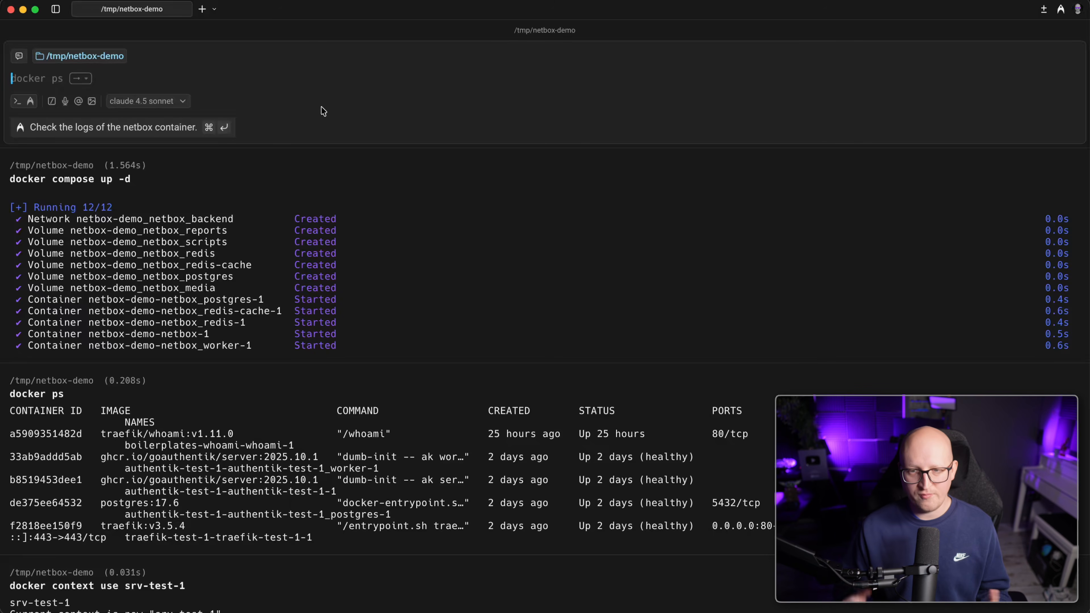
text(docker)
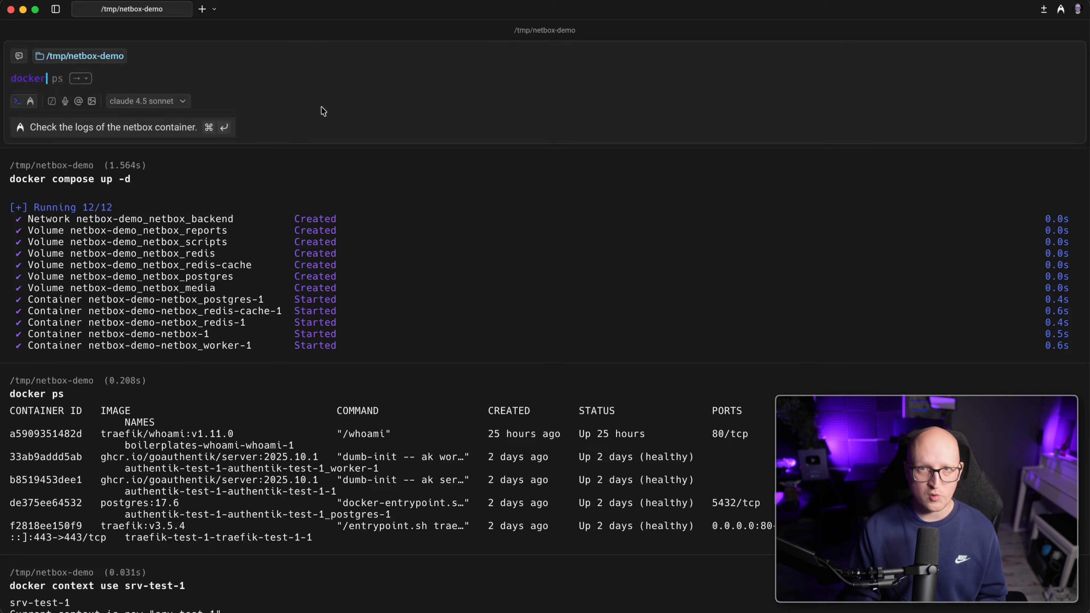
text( compose )
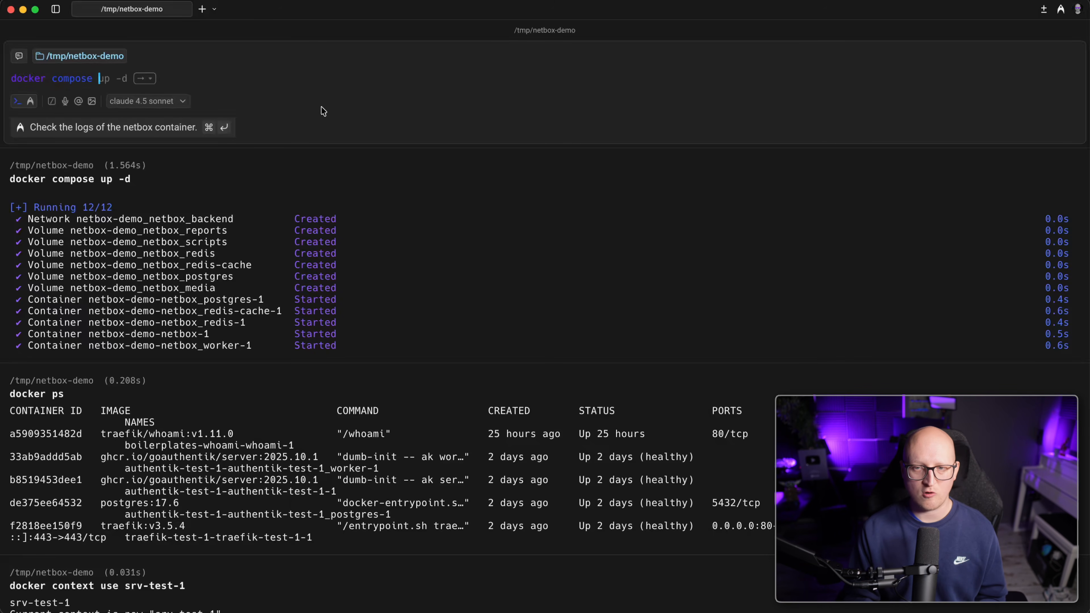
text(logs -f)
key(Return)
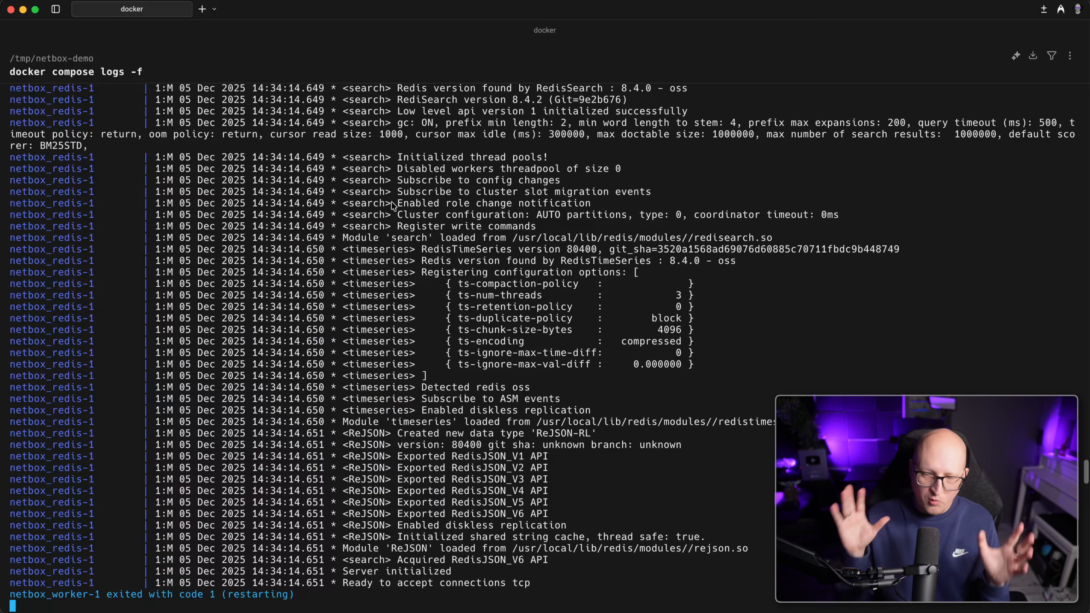
Watch the logs until 'Unit configuration loaded successfully' appears and highlight that line.
scroll(383, 278, up, 10)
scroll(240, 327, down, 15)
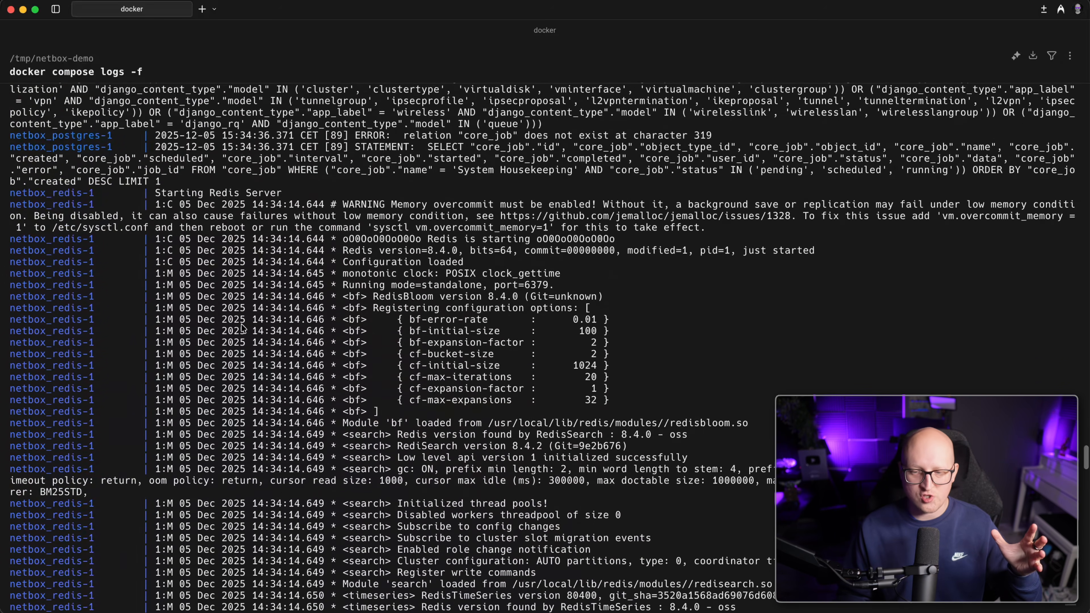
scroll(232, 297, down, 5)
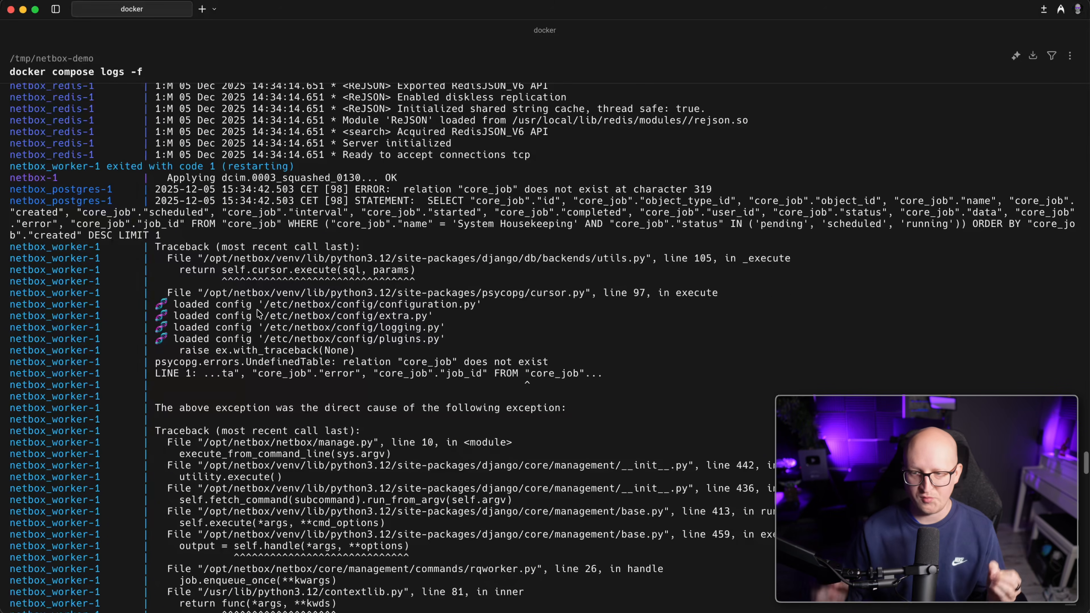
scroll(202, 300, down, 10)
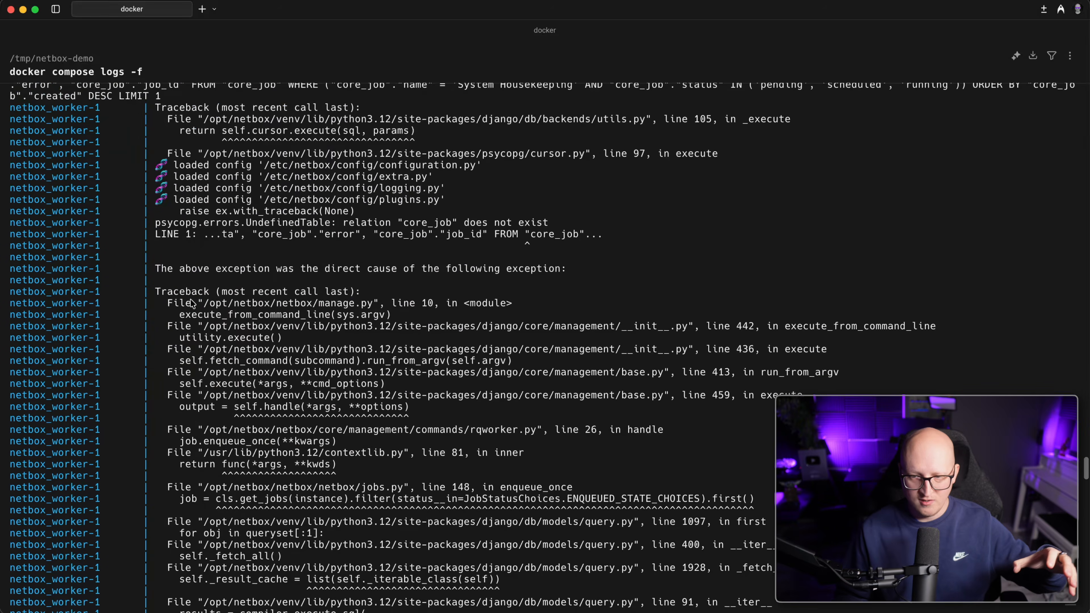
scroll(370, 339, down, 10)
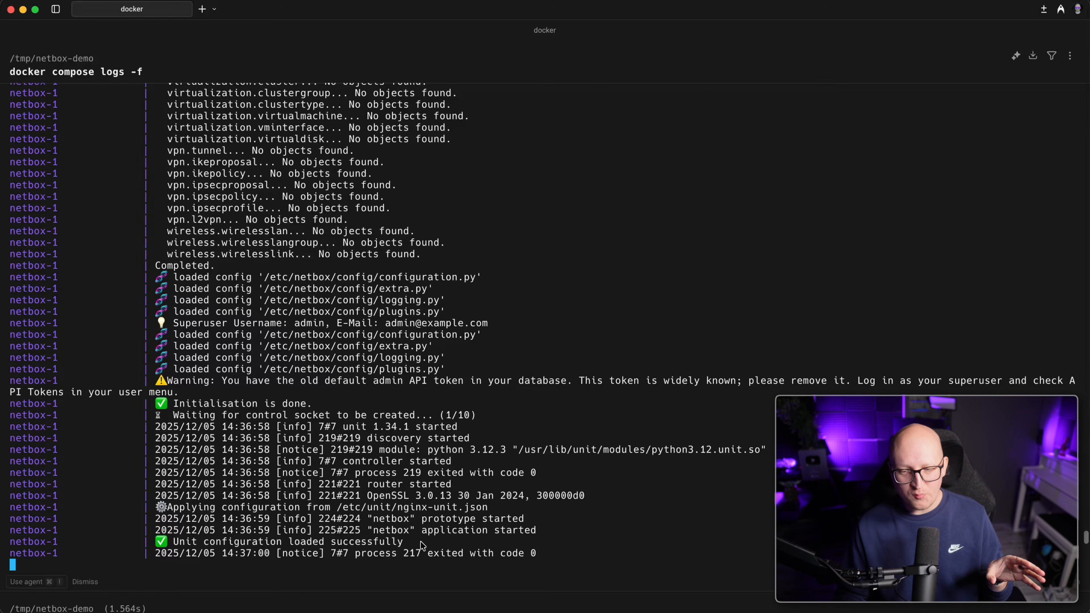
drag(422, 543, 167, 545)
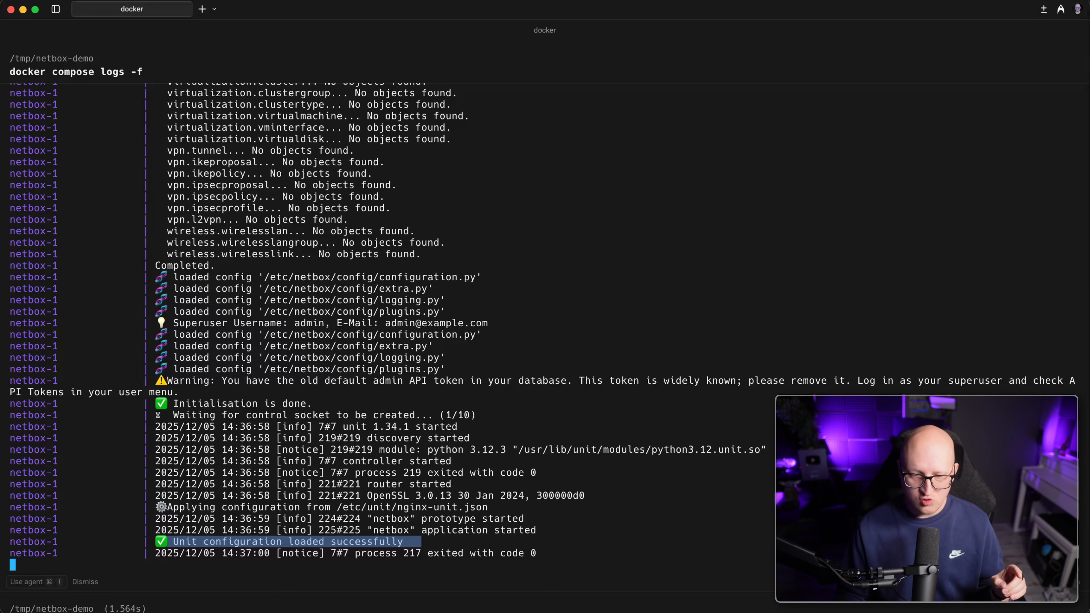
key(super+Tab)
Load netbox.srv-test-1.home.clcreative.de in Chrome and sign in with the admin username.
text(netbox)
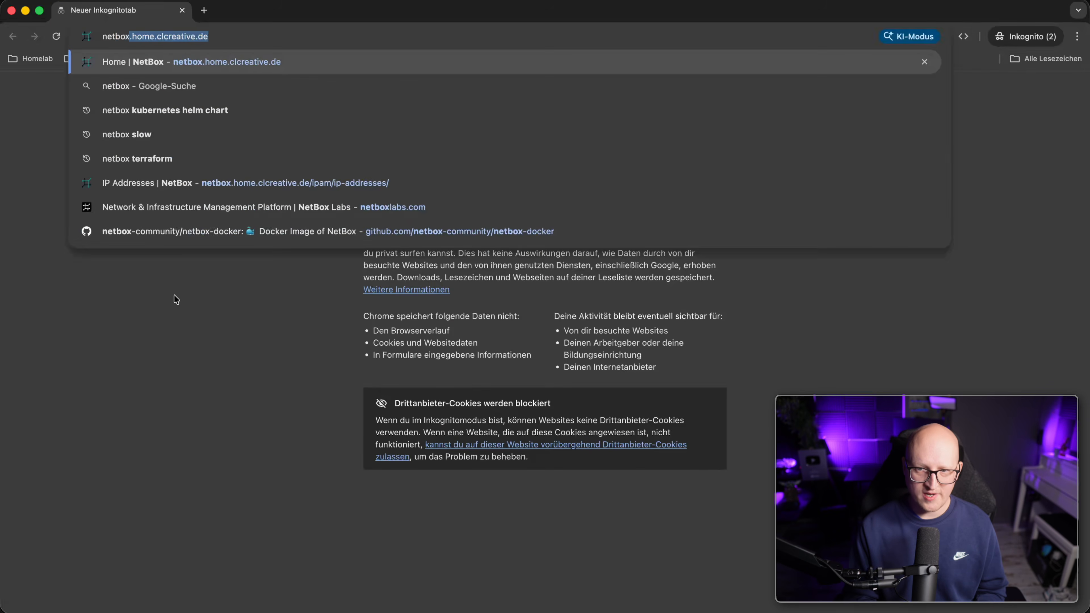
text(.srv-test-1.home.clcreative.de)
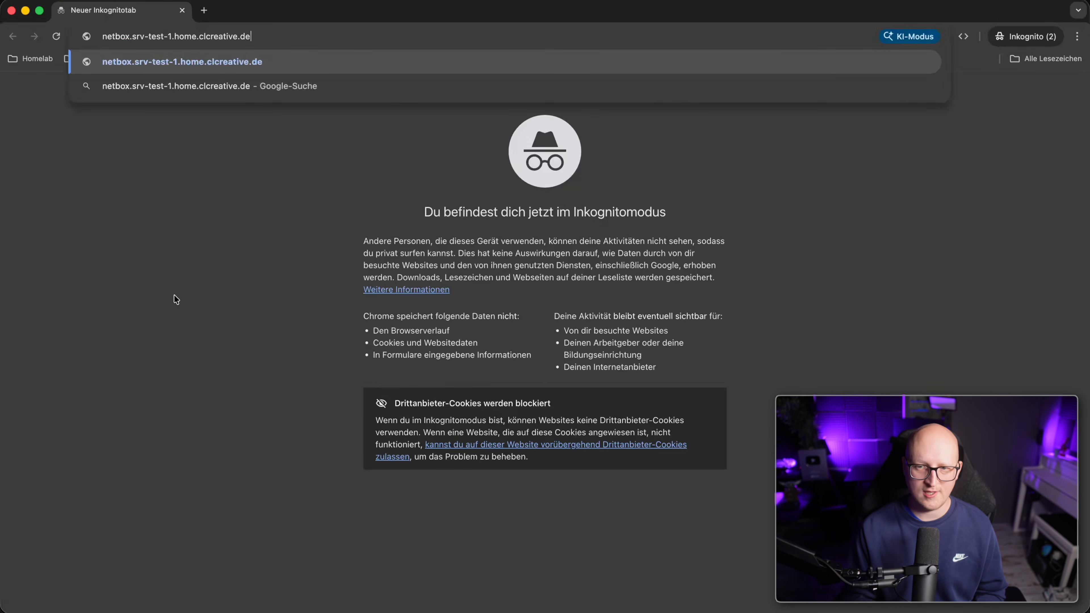
key(Return)
click(453, 365)
text(admin)
key(Tab)
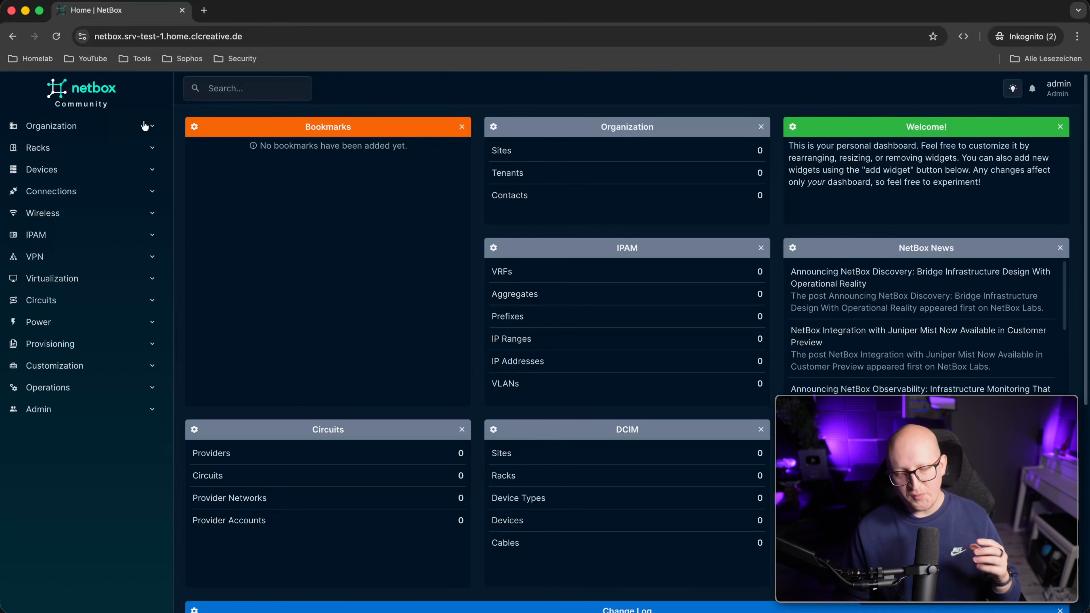
Check that the Sites, Regions, Site Groups and Locations lists under Organization are empty.
click(110, 134)
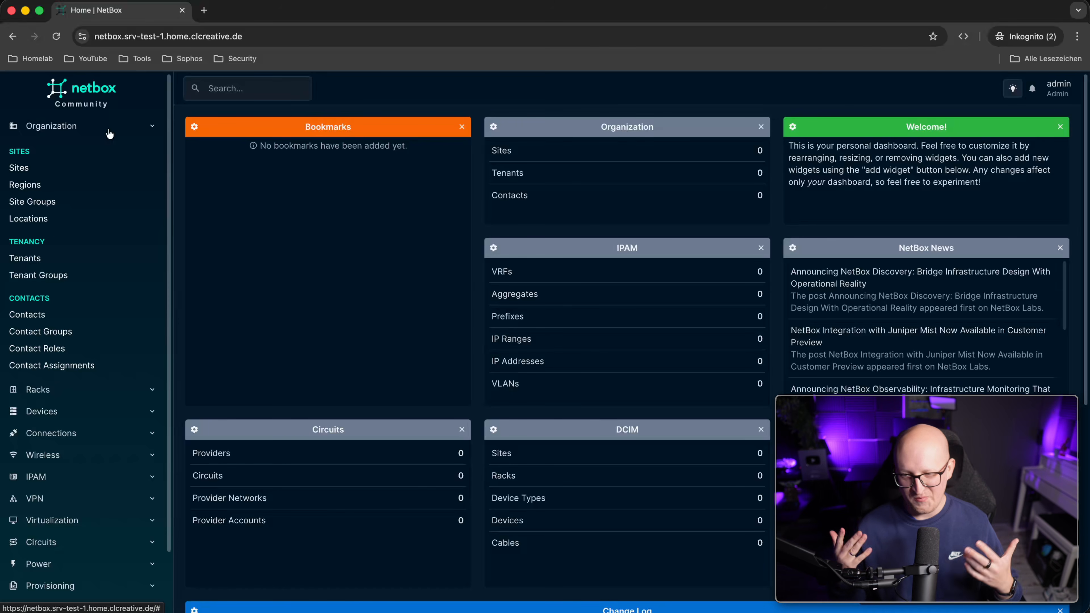
click(77, 168)
click(99, 194)
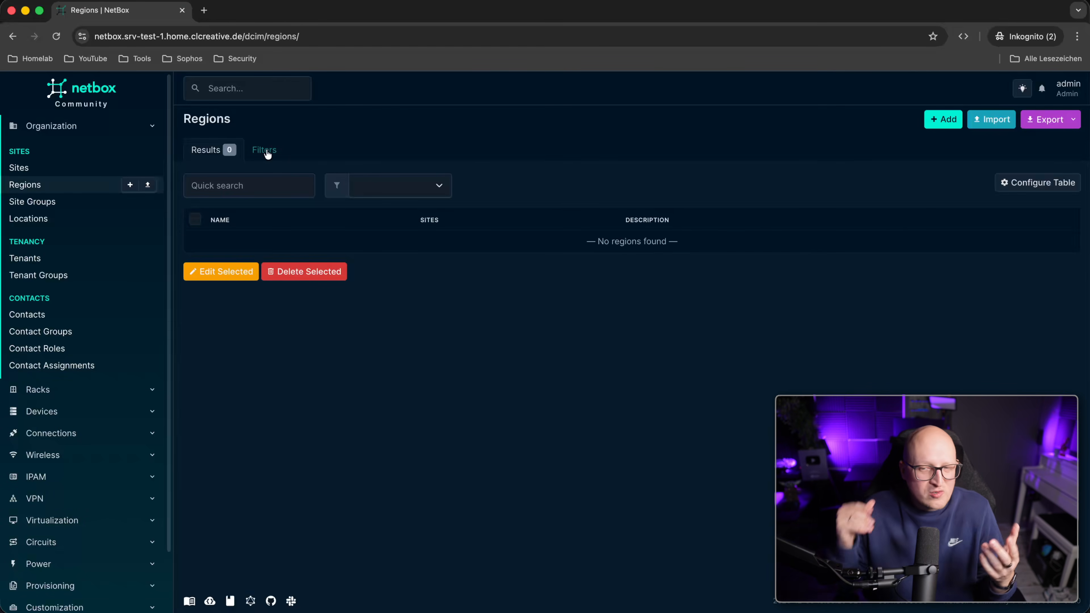
click(51, 201)
click(56, 218)
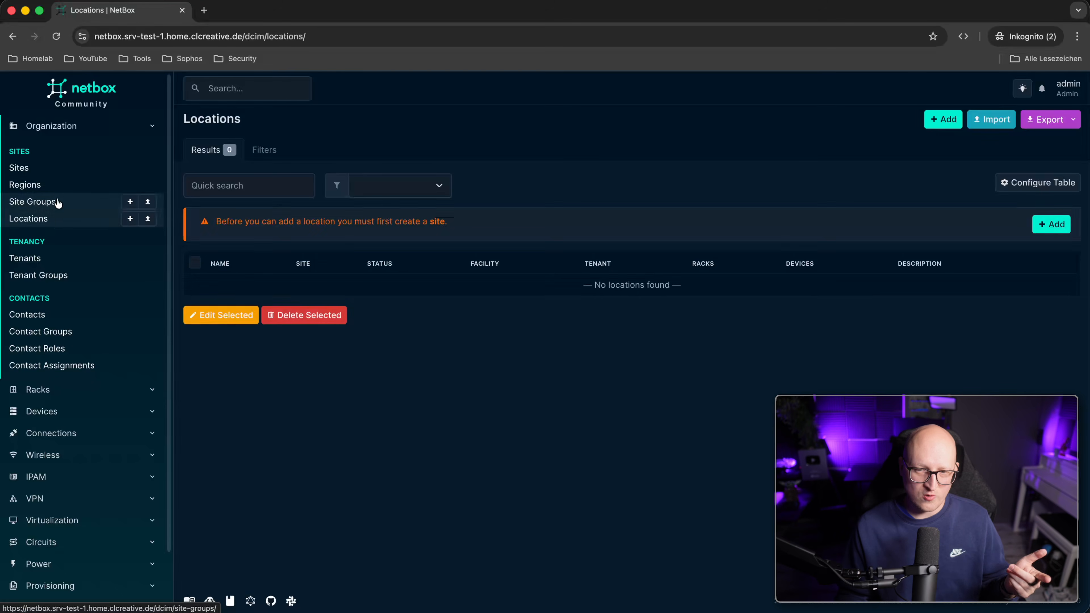
click(58, 202)
click(58, 184)
click(59, 167)
click(65, 127)
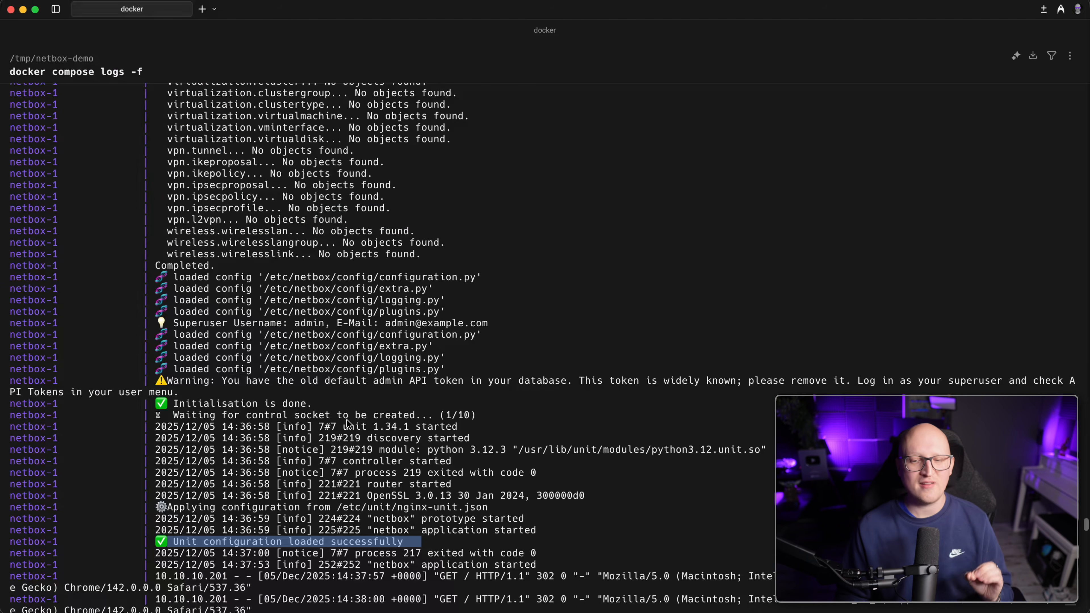
Highlight the netbox-1 log warning that the default admin API token is still in the database.
click(334, 402)
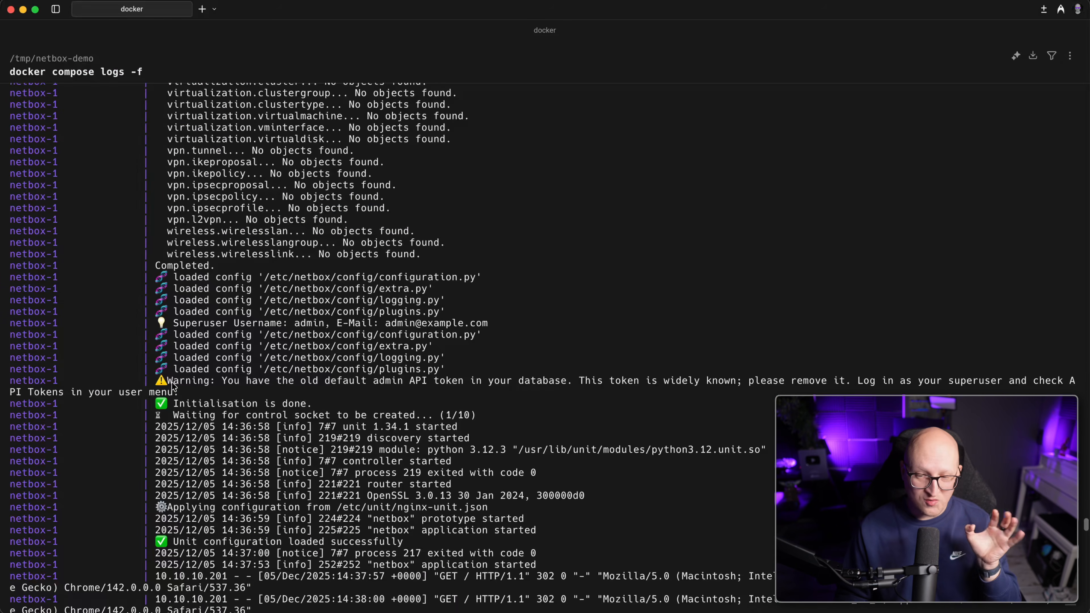
drag(157, 380, 191, 392)
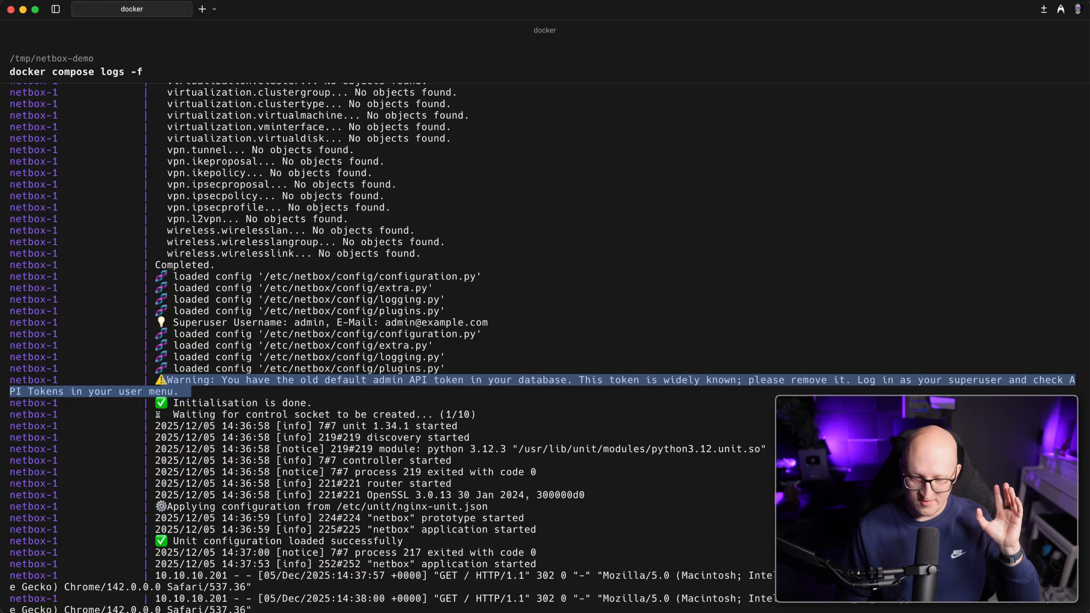
click(46, 413)
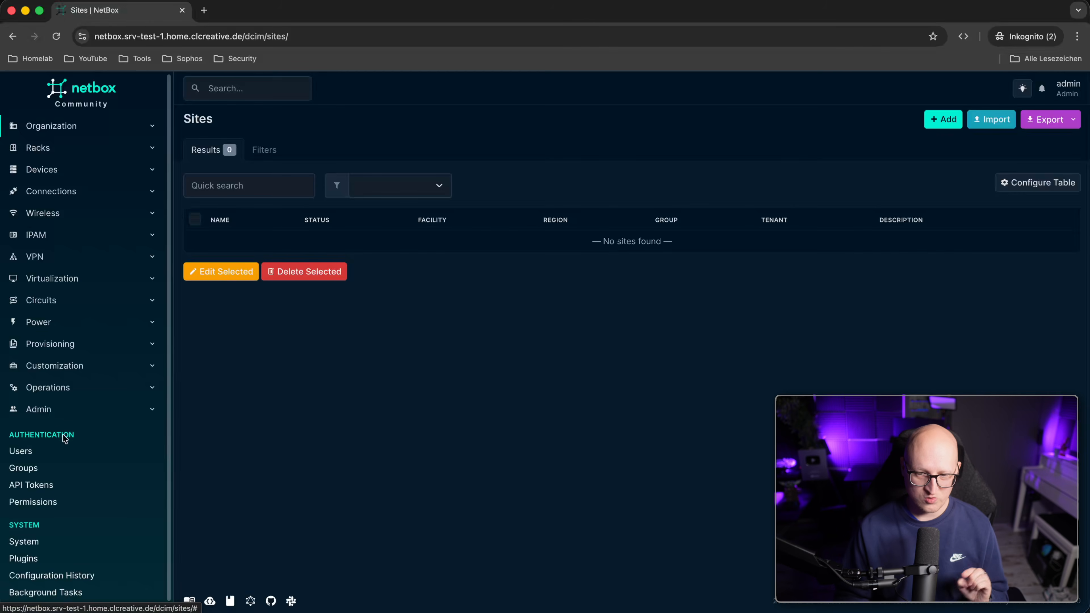
Open the admin user's account from Admin > Users and review its settings.
click(53, 451)
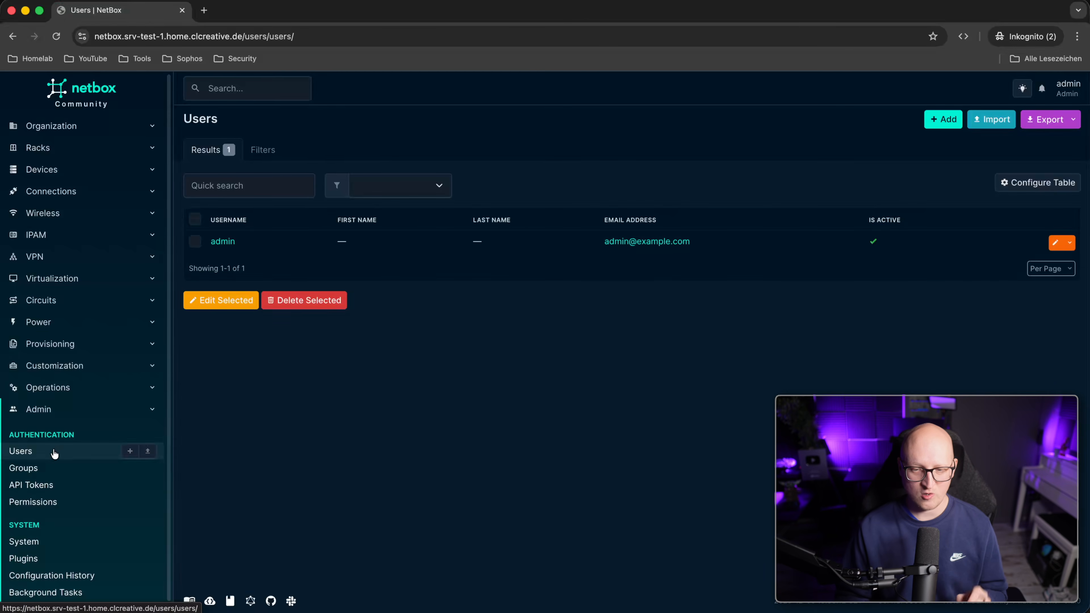
click(1056, 242)
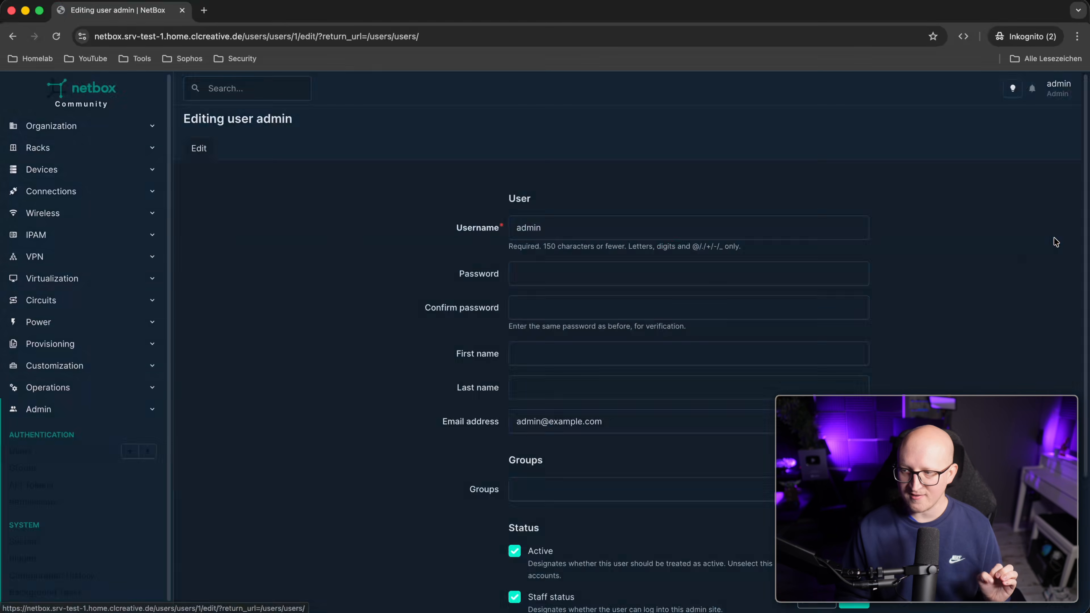
click(592, 269)
click(434, 285)
scroll(509, 304, down, 4)
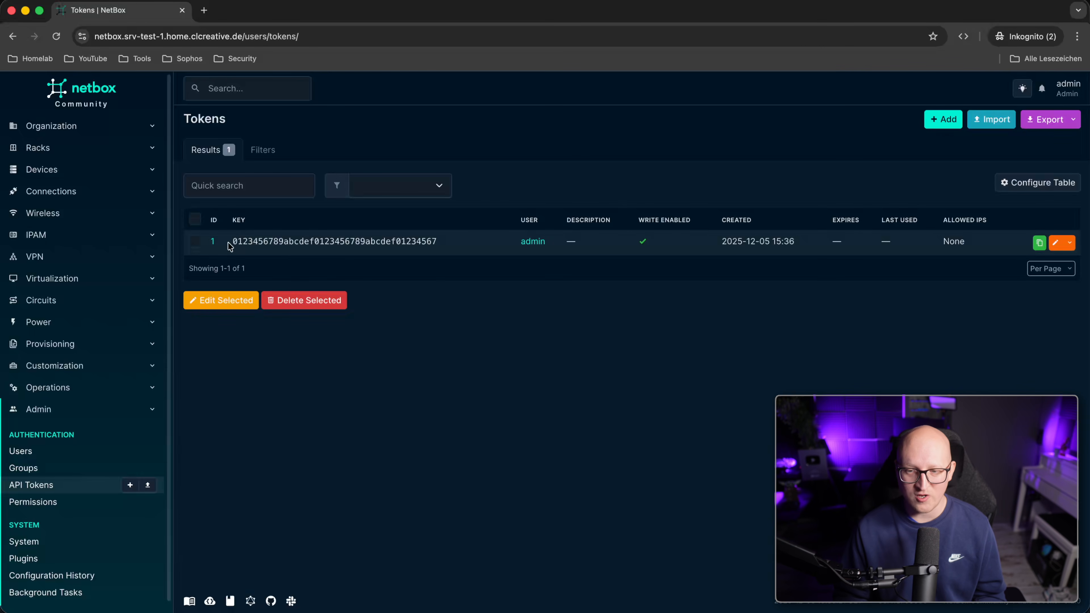
Inspect the default API token's key and empty Allowed IPs, then open its edit form.
drag(248, 243, 380, 243)
click(833, 292)
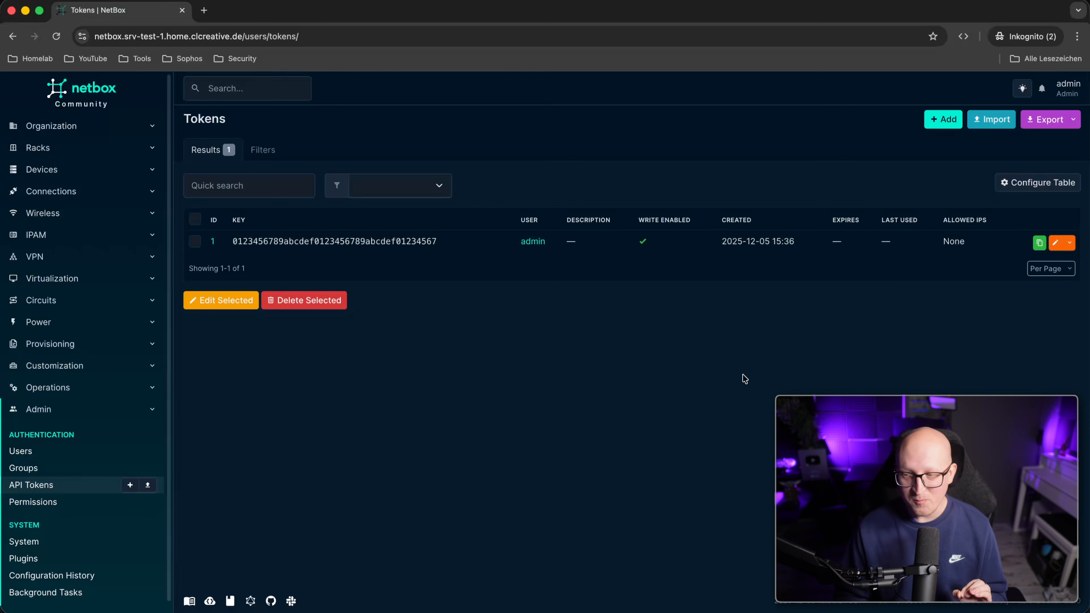
double_click(954, 242)
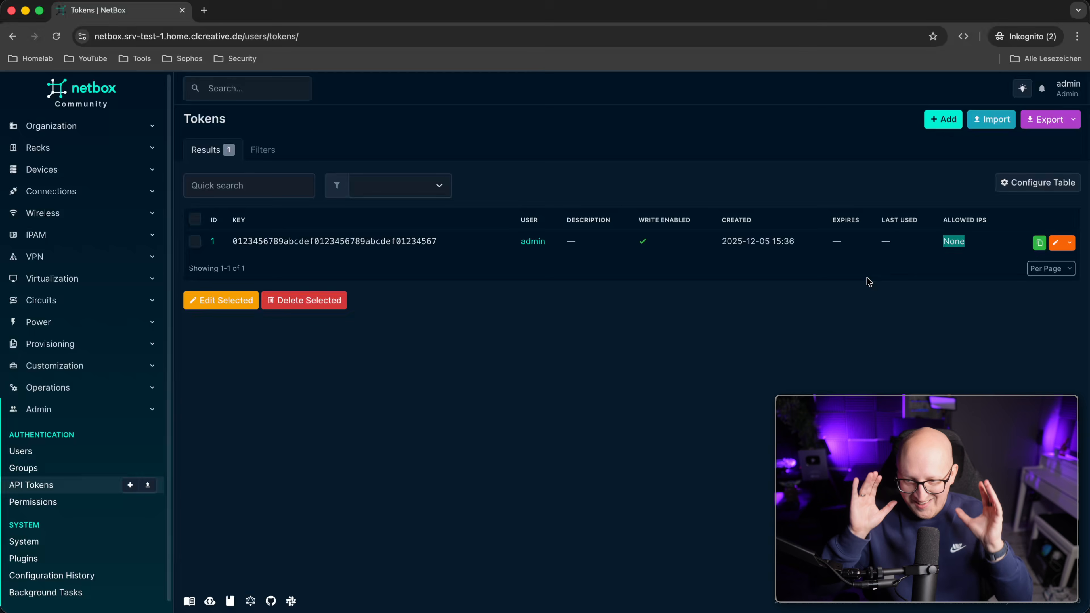
click(494, 385)
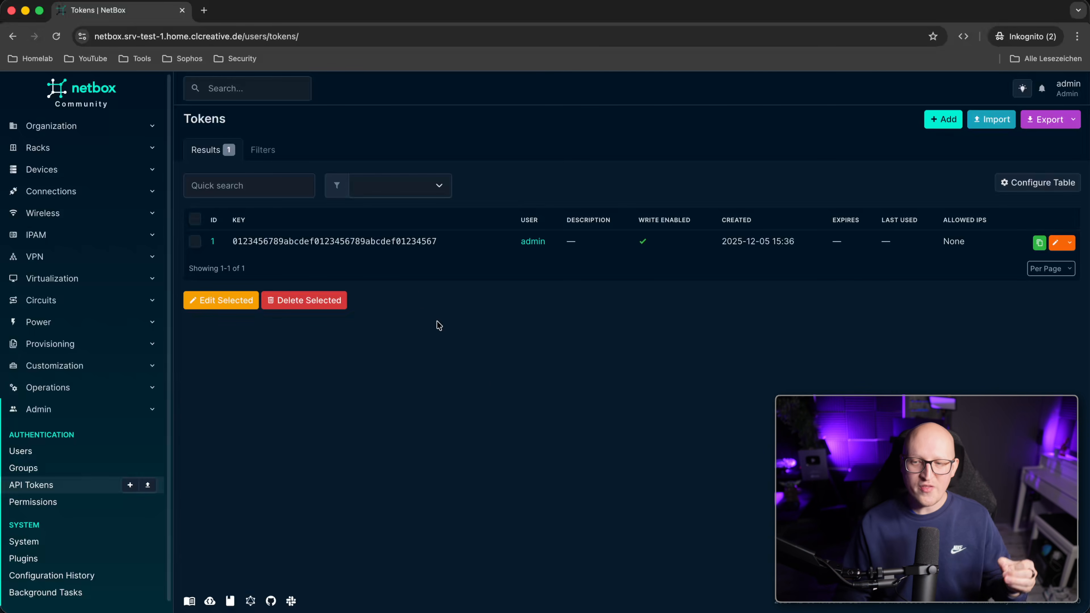
double_click(393, 242)
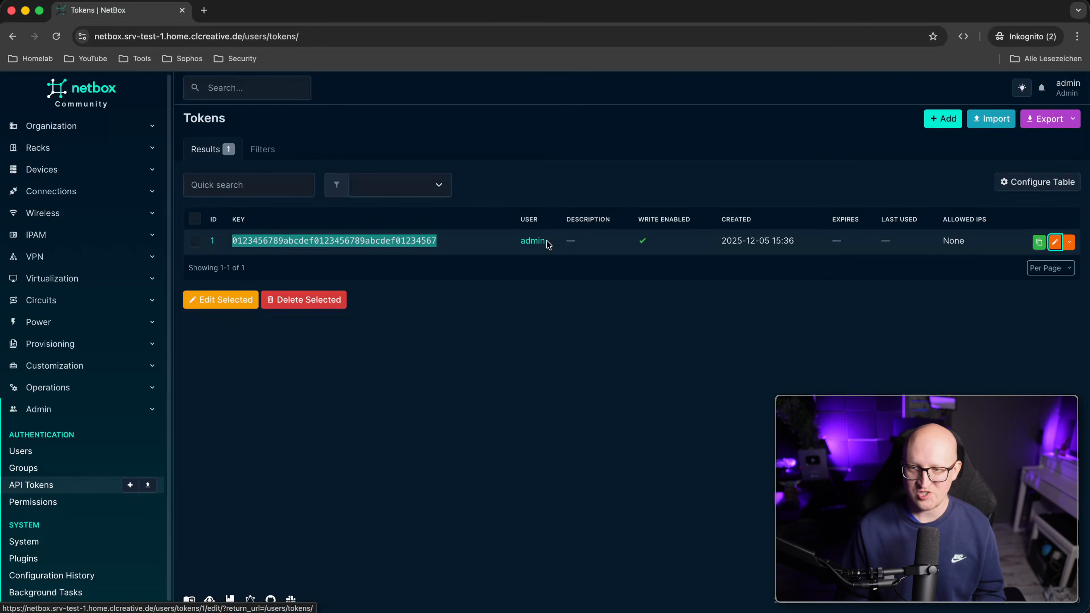
click(460, 368)
click(489, 293)
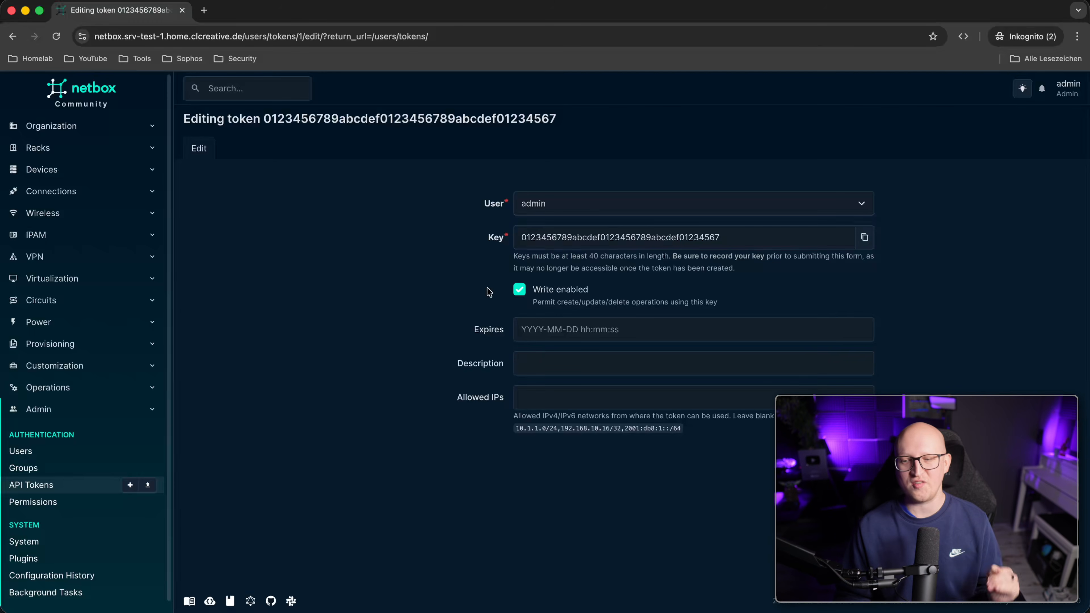
double_click(556, 243)
click(425, 356)
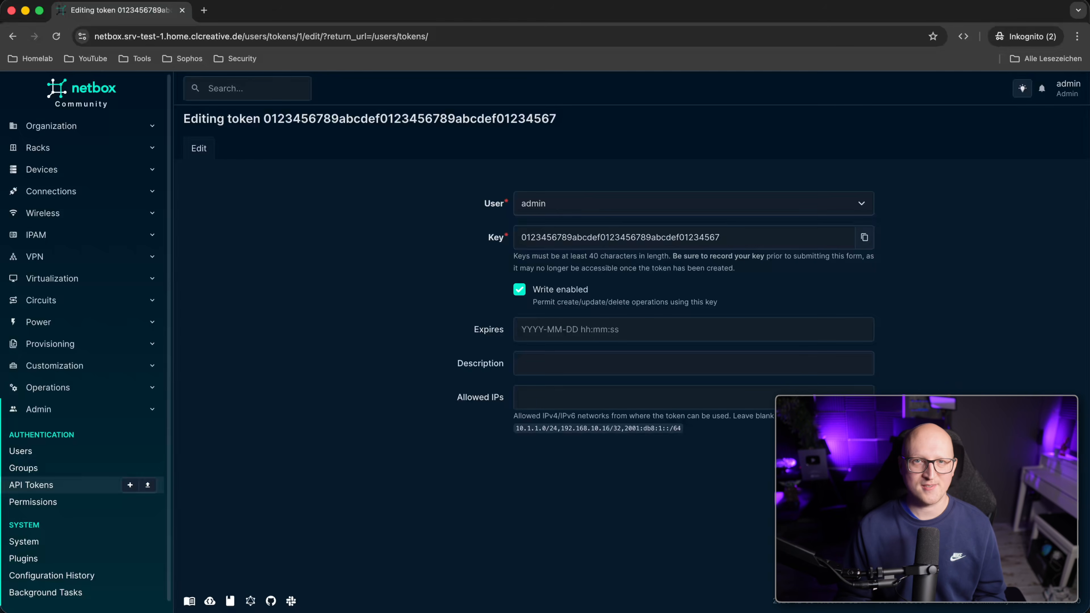
Stop following the container logs in Warp and list the project folder containing compose.yaml.
click(101, 131)
key(super+Tab)
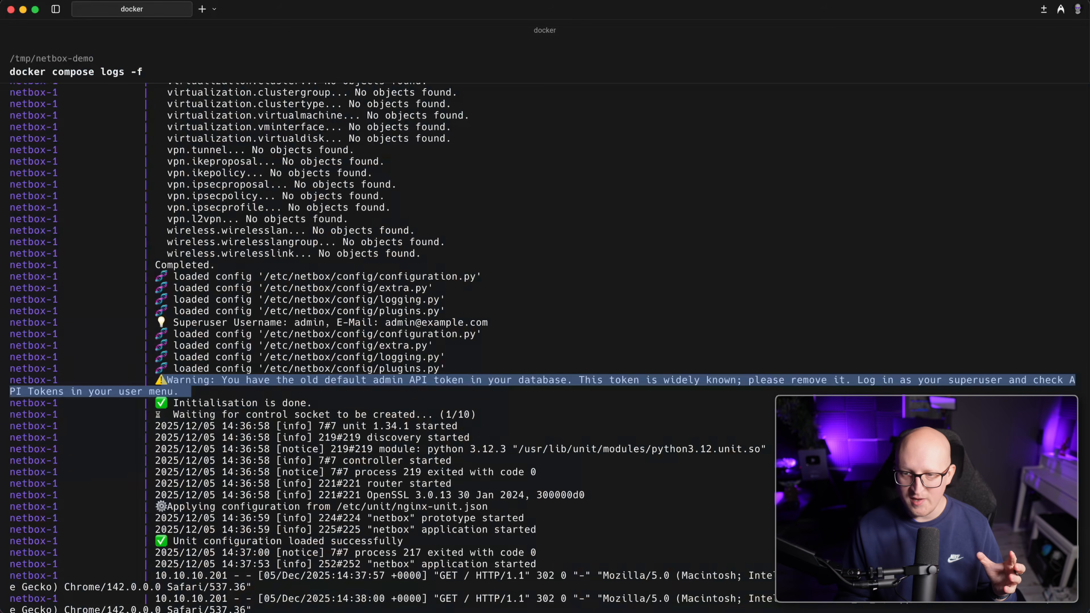
key(ctrl+c)
key(Return)
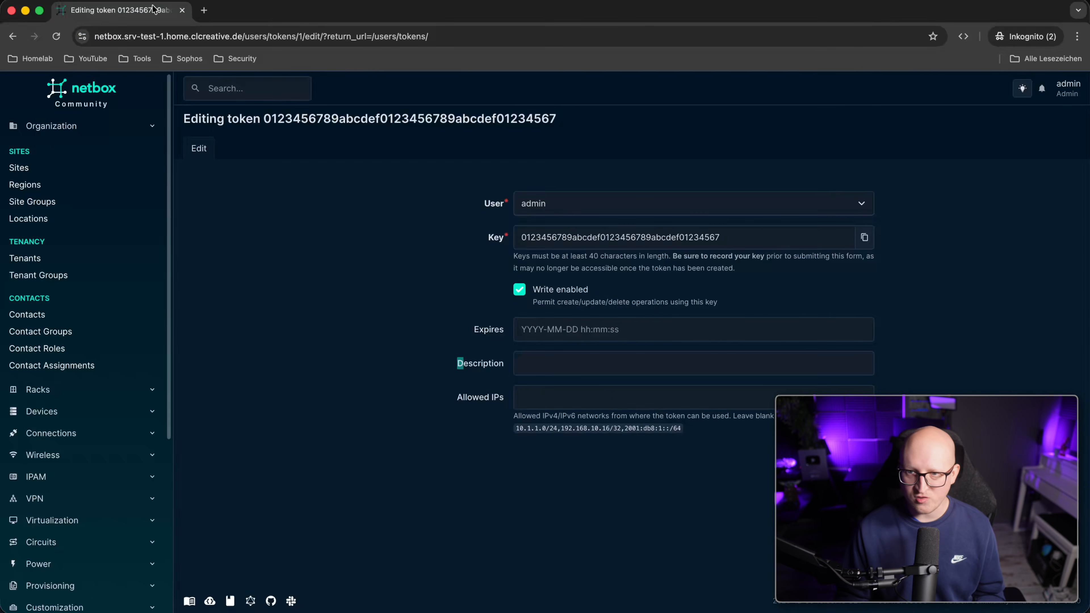
Scroll the System Parameters docs to EMAIL and highlight the 'python ./manage.py nbshell' line.
click(199, 13)
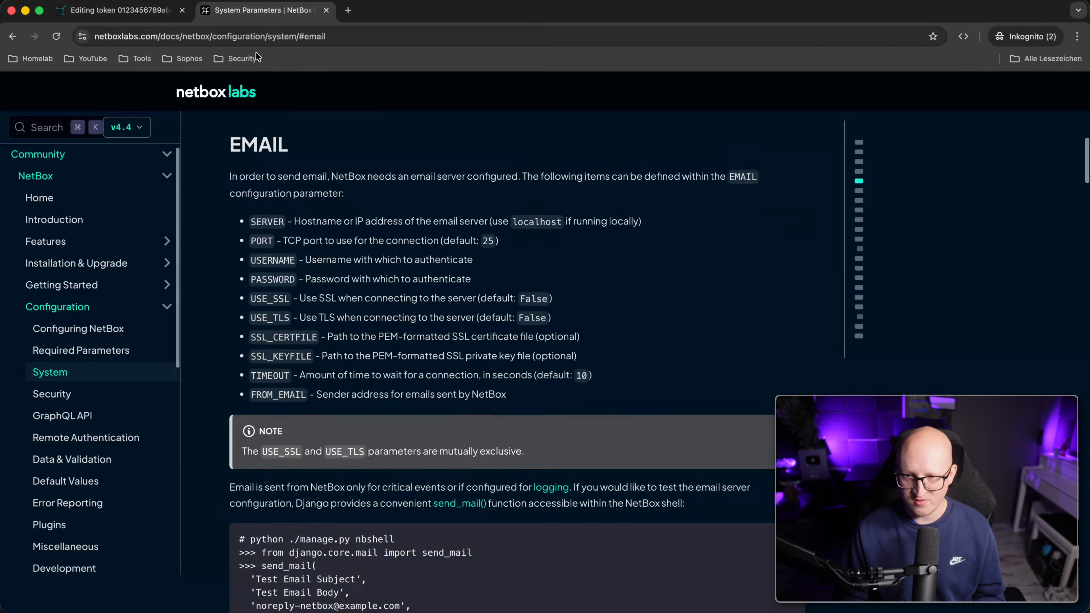
scroll(341, 361, down, 5)
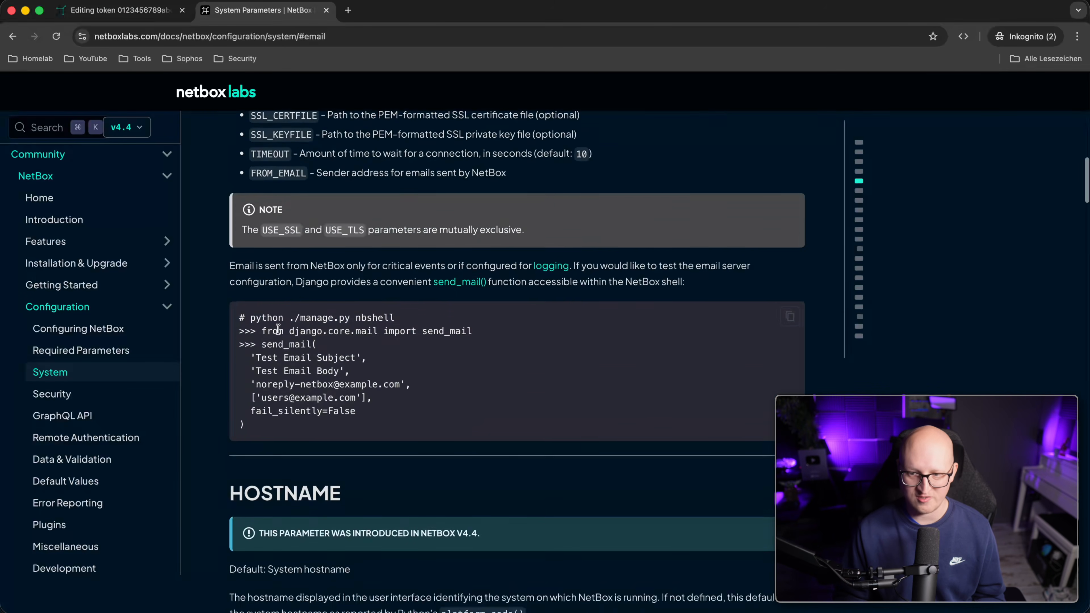
scroll(330, 269, up, 4)
drag(248, 184, 355, 336)
click(354, 337)
scroll(353, 336, down, 2)
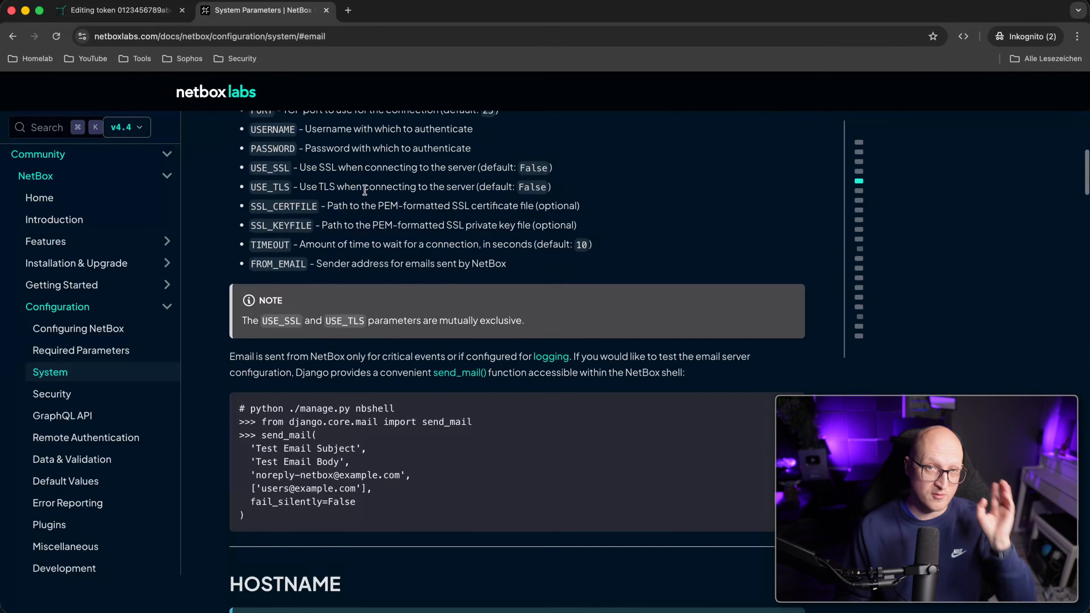
scroll(308, 402, down, 2)
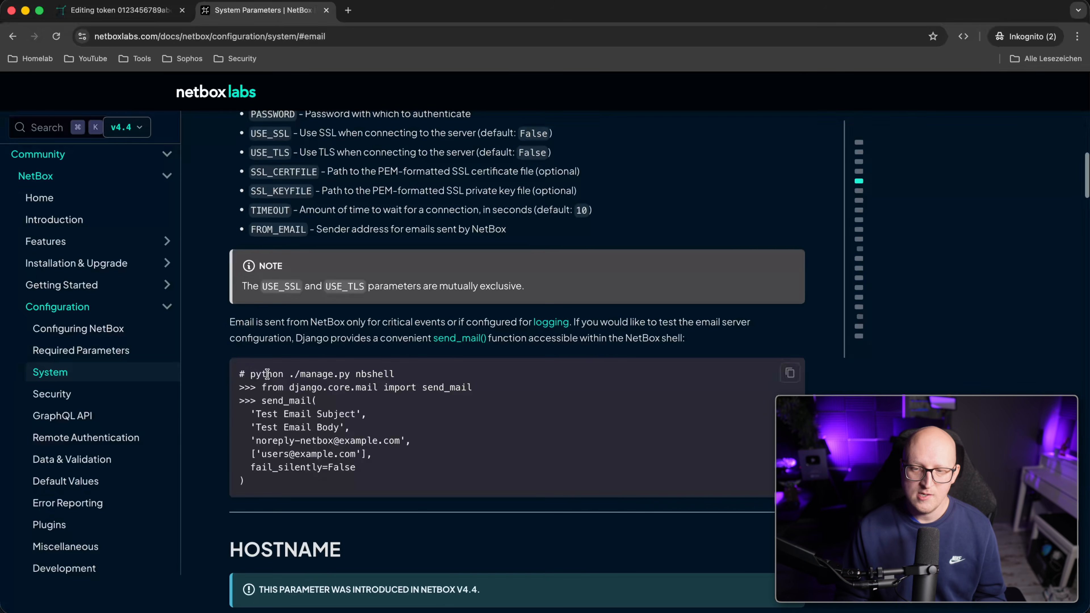
drag(248, 373, 398, 375)
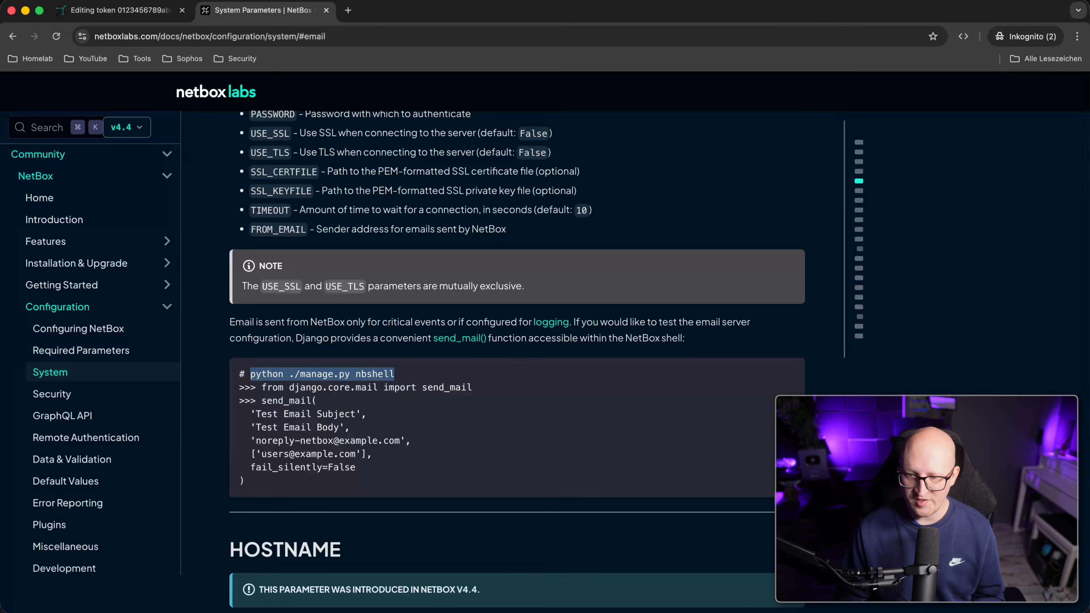
Enter the netbox container with 'docker compose exec -it' and start python ./manage.py nbshell.
key(super+Tab)
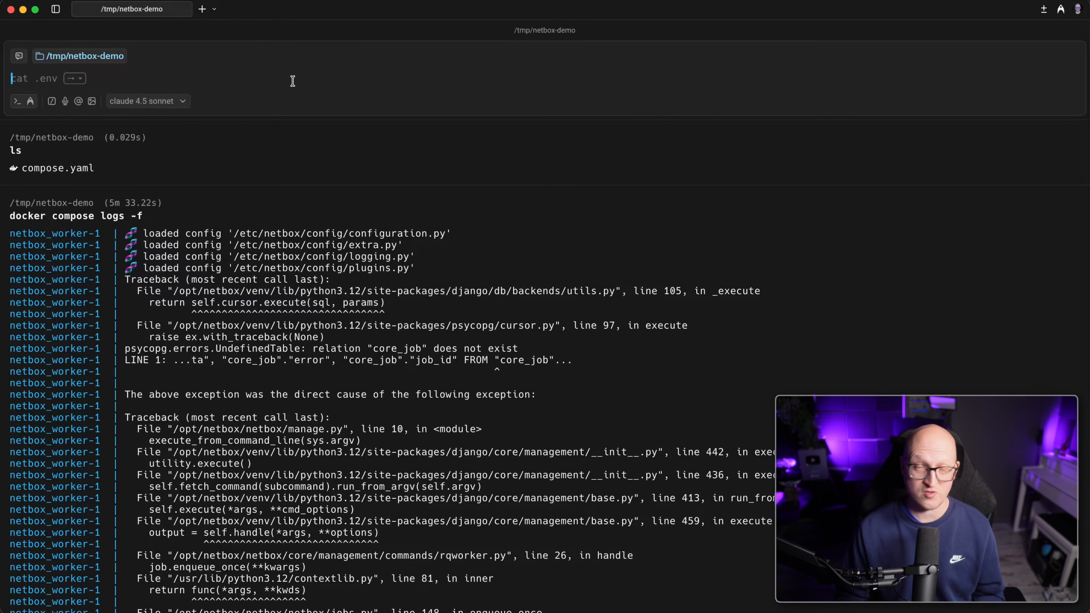
text(docker compose exec)
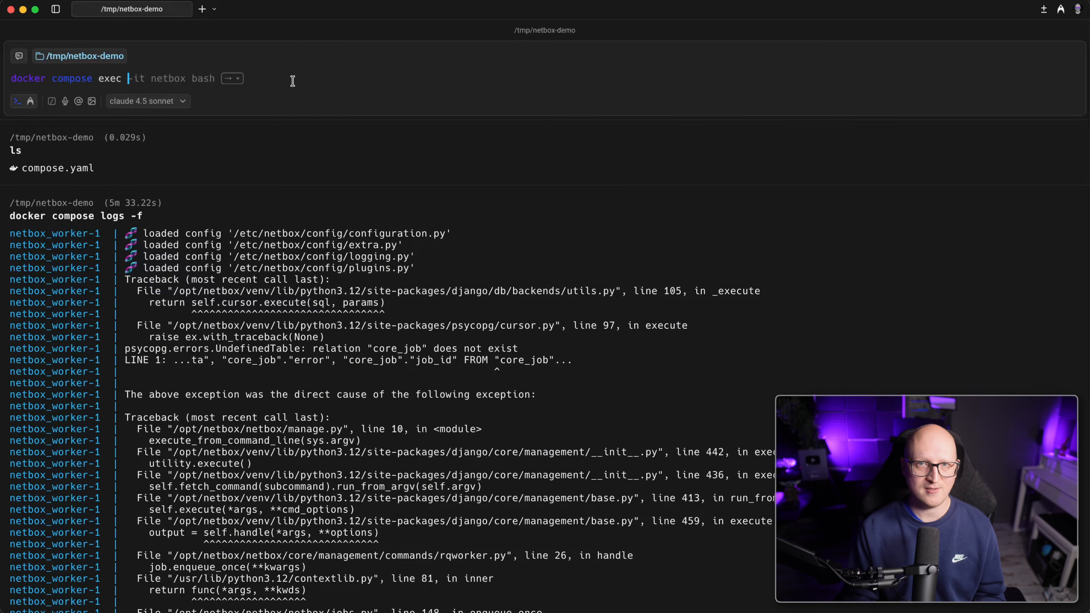
text( -it)
key(Right)
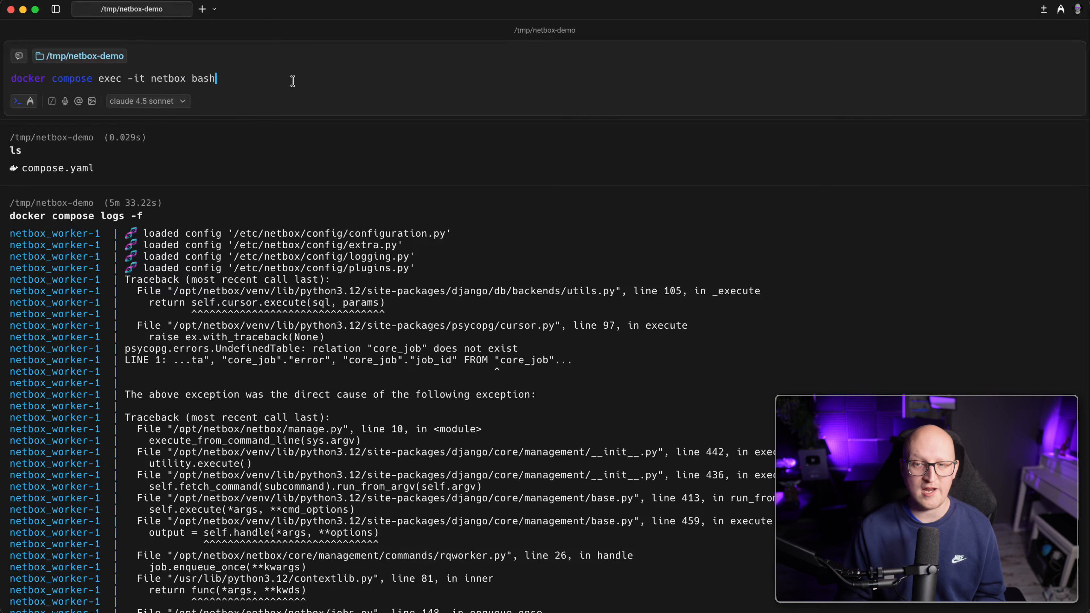
key(Return)
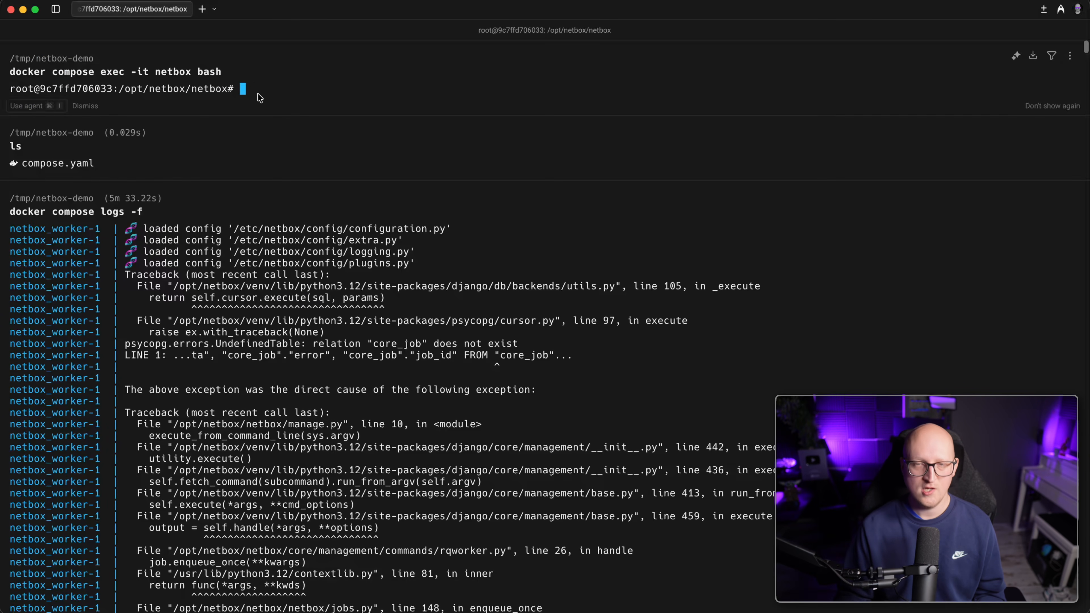
key(super+v)
key(Return)
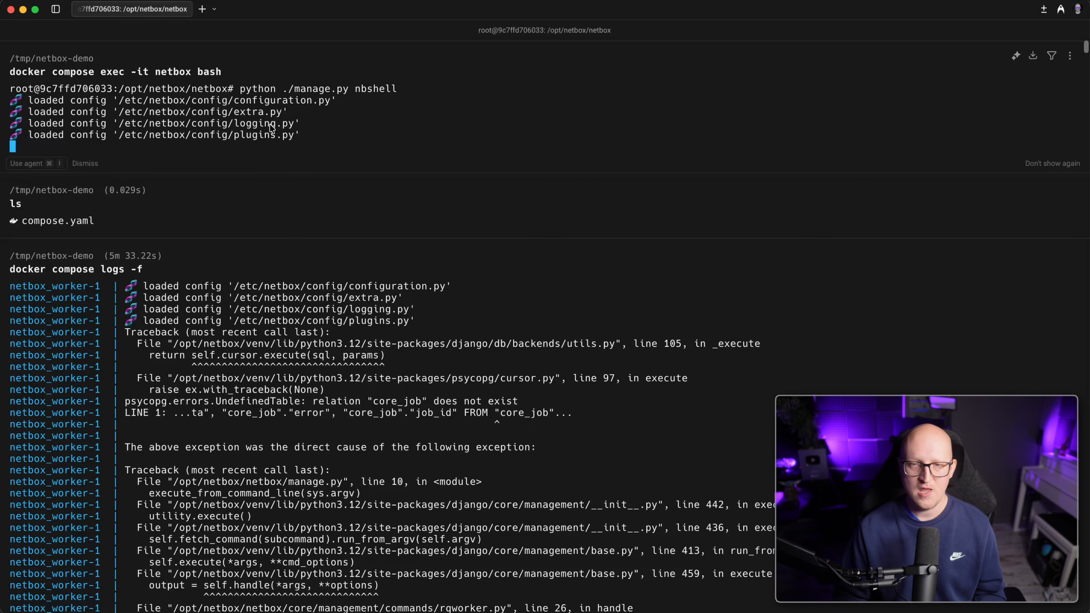
Copy the docs' send_mail example and run it with sender and recipient addresses.
key(super+Tab)
click(354, 455)
drag(284, 488, 232, 381)
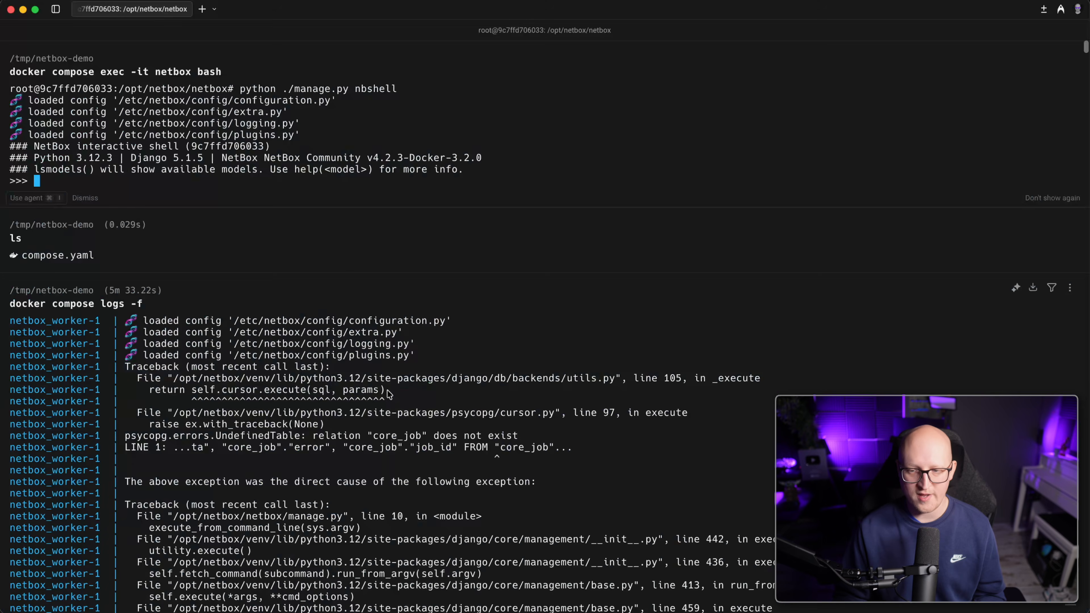
drag(52, 180, 228, 180)
click(285, 181)
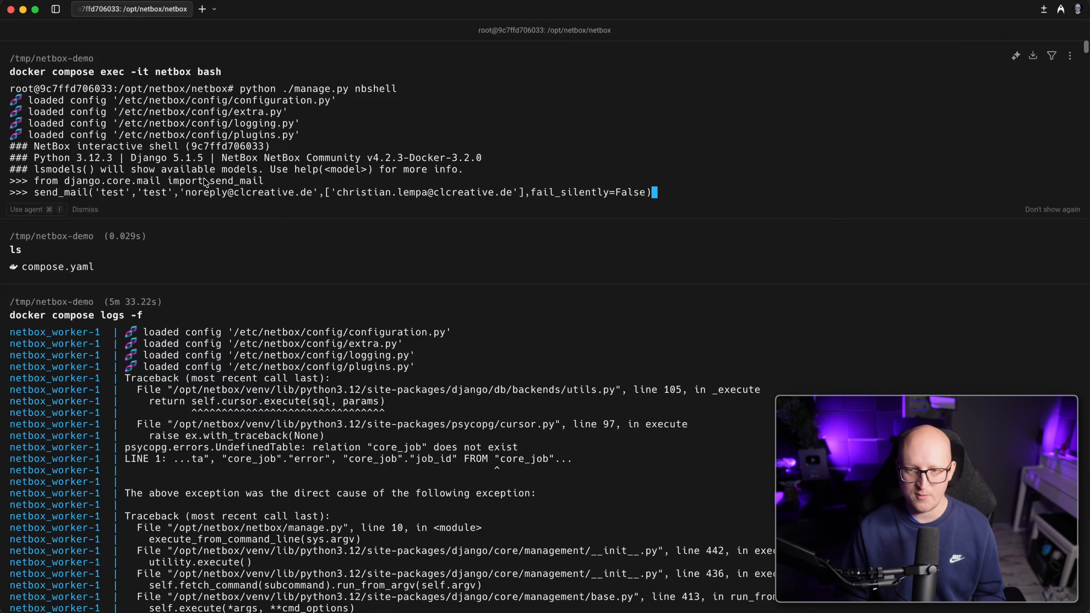
drag(49, 192, 312, 200)
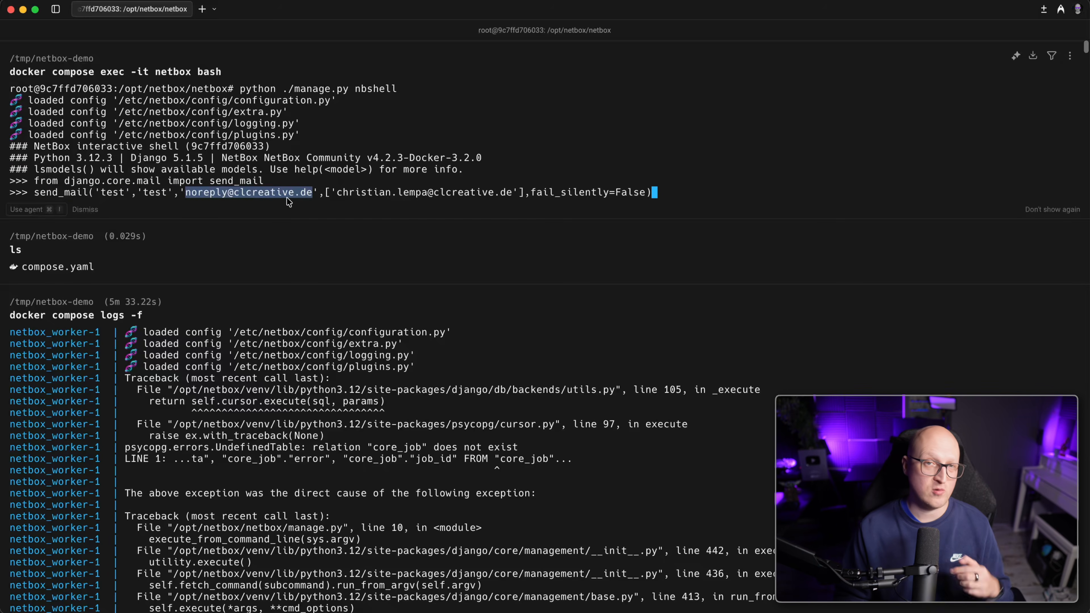
drag(338, 197, 472, 198)
click(481, 198)
key(Return)
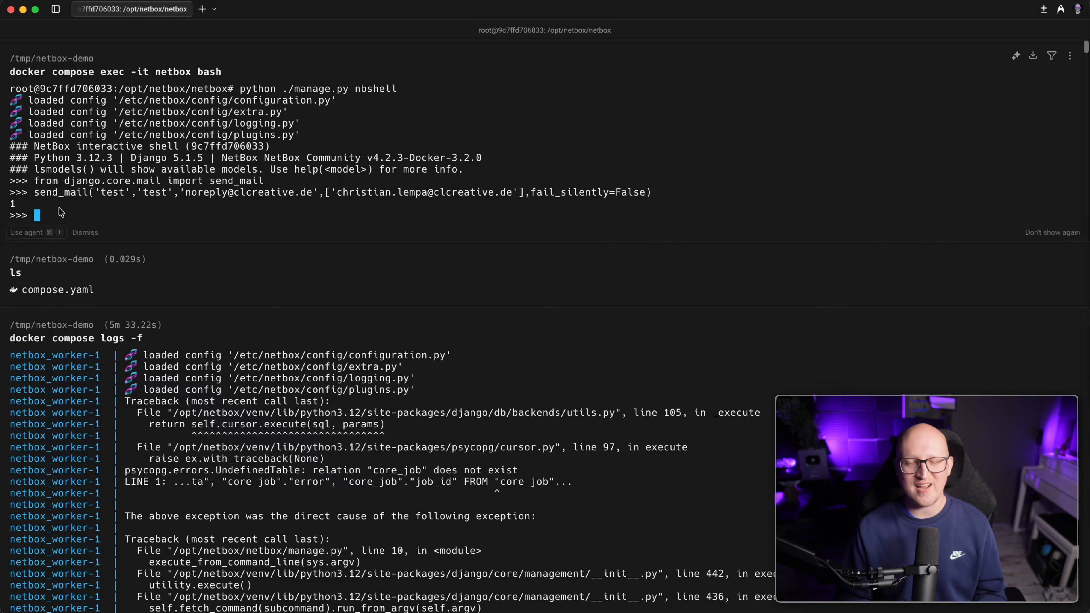
Confirm send_mail returned 1, then view and delete the test e-mail in Apple Mail.
double_click(12, 206)
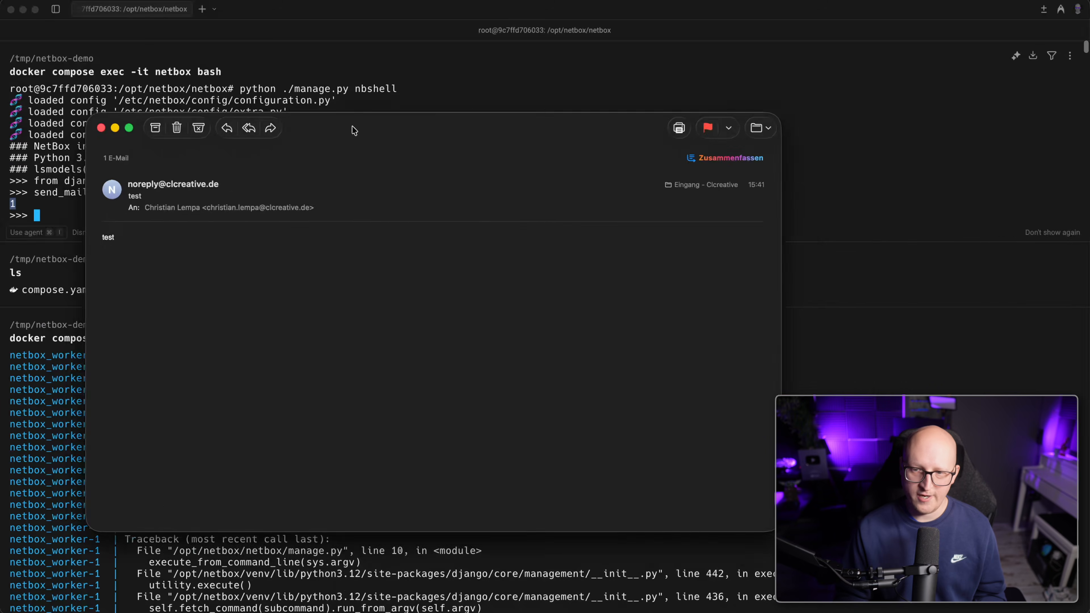
drag(353, 129, 429, 114)
drag(241, 231, 171, 158)
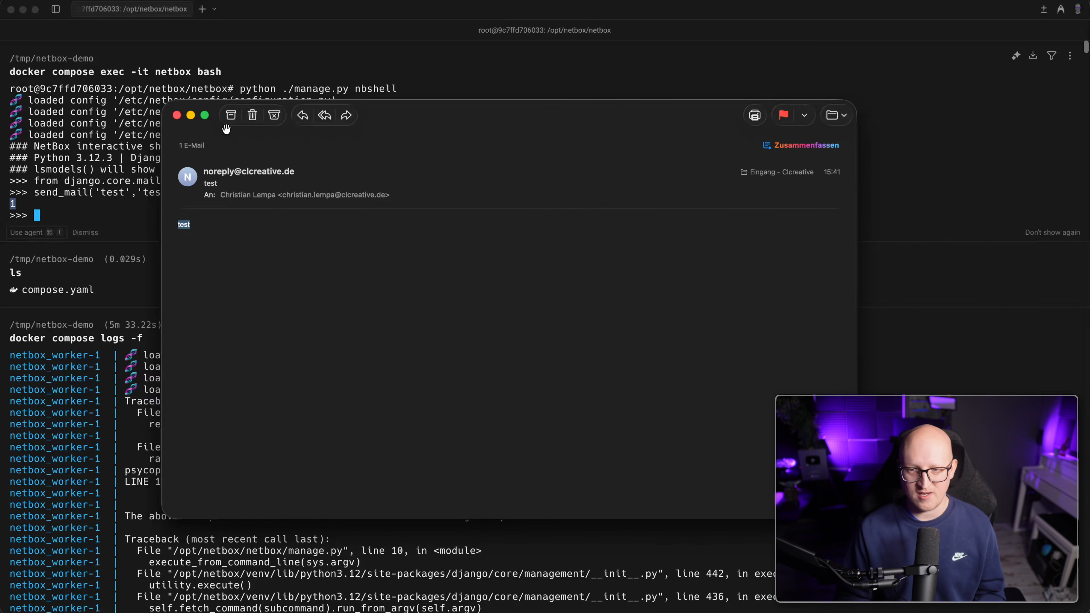
click(252, 115)
Leave the NetBox shell and the container shell with exit() and exit.
click(345, 229)
text(exit()
key(Return)
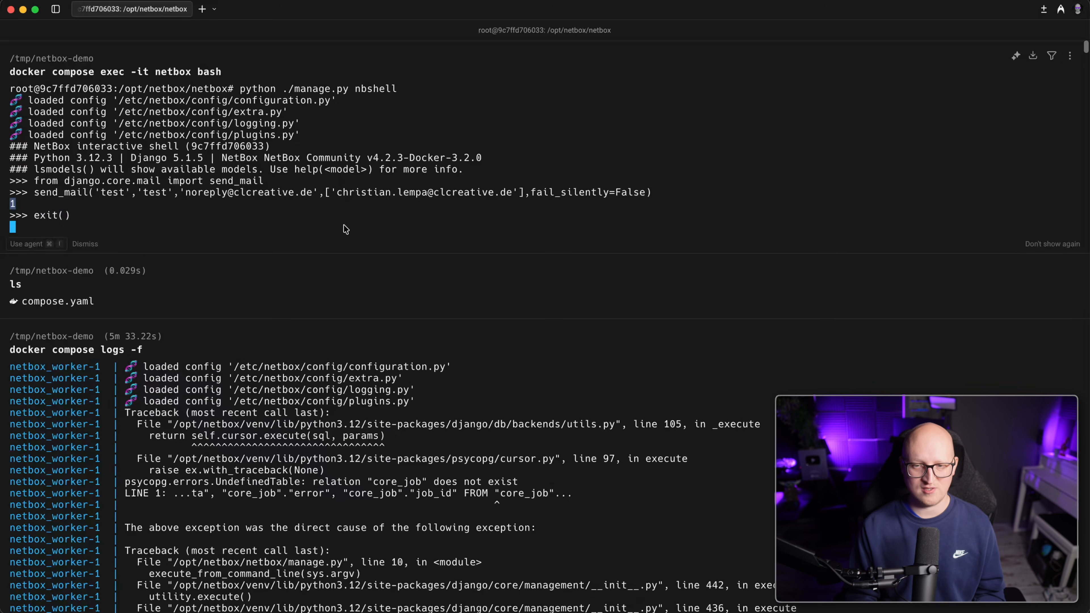
text(exit)
key(Return)
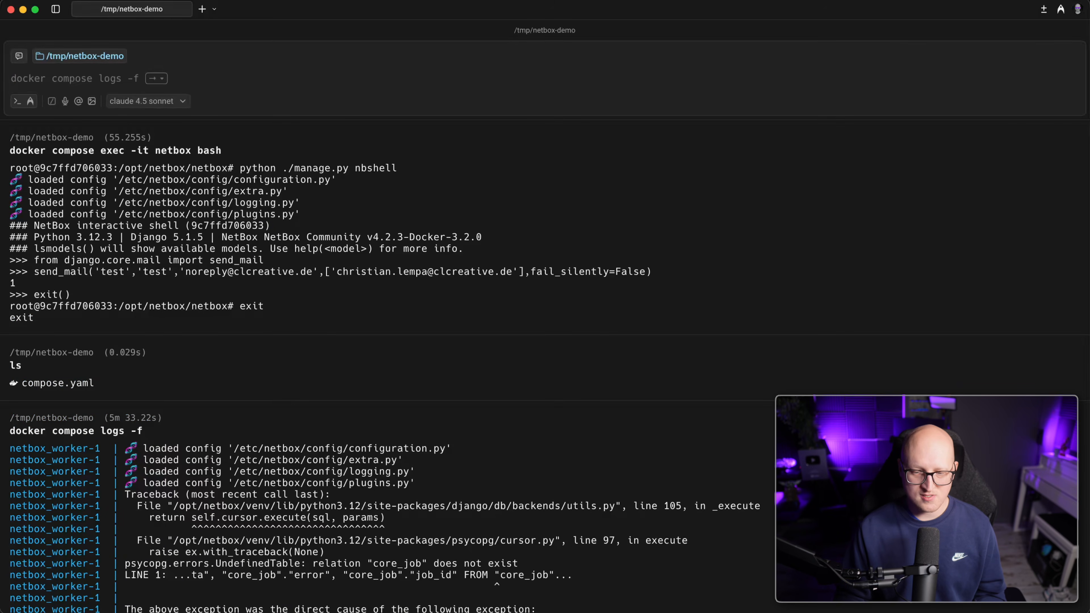
key(super+Tab)
Return to the NetBox token page and close the System Parameters docs tab.
click(147, 13)
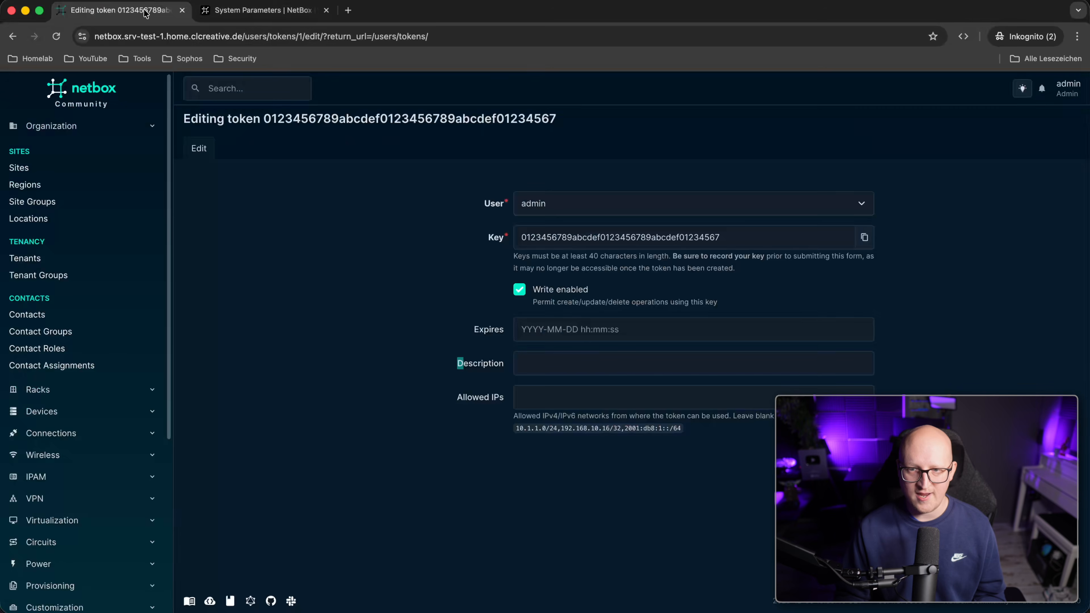
click(326, 10)
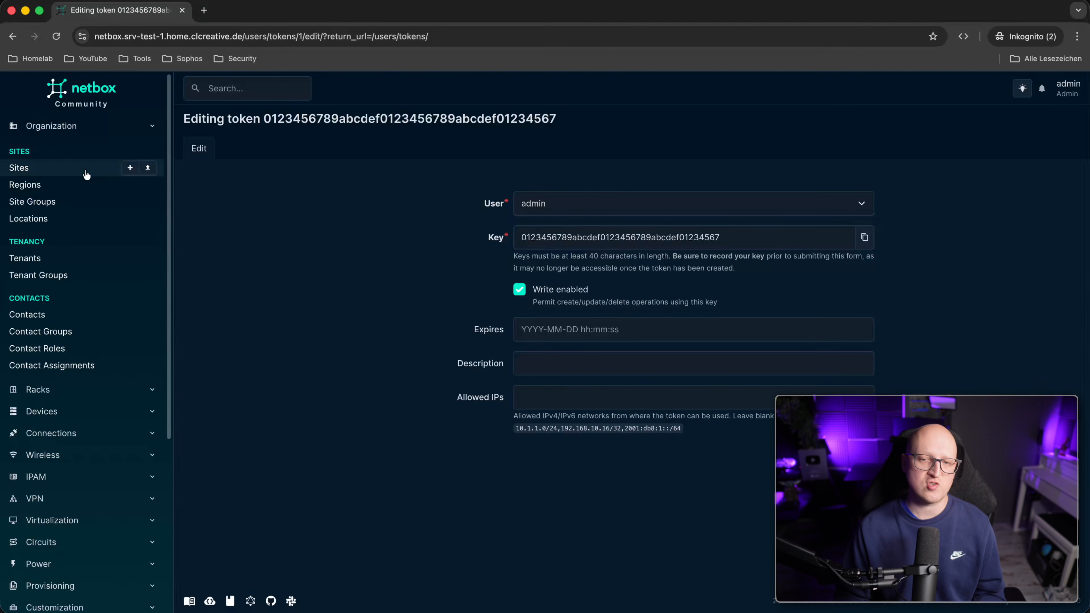
click(85, 123)
click(88, 123)
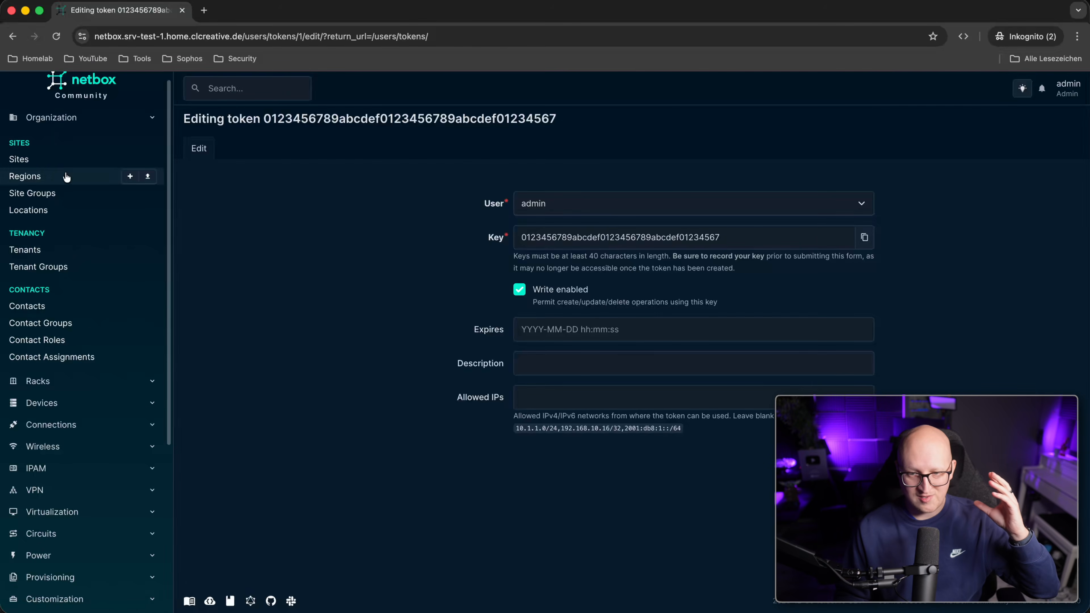
scroll(71, 281, down, 1)
scroll(71, 281, down, 1)
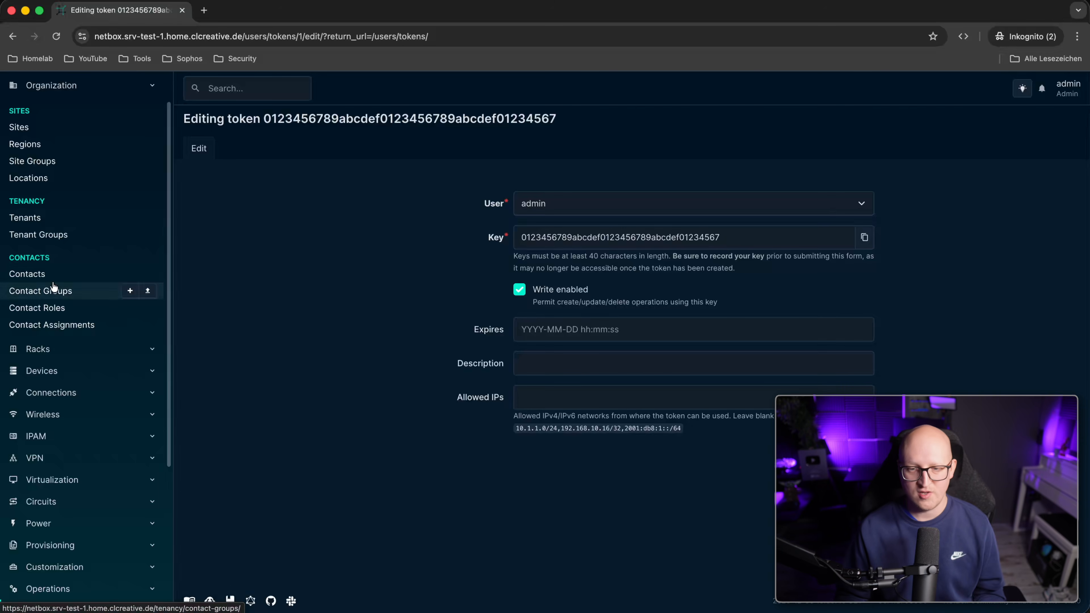
Expand the Racks and Devices sidebar groups to browse NetBox's sections.
click(79, 350)
scroll(62, 346, down, 5)
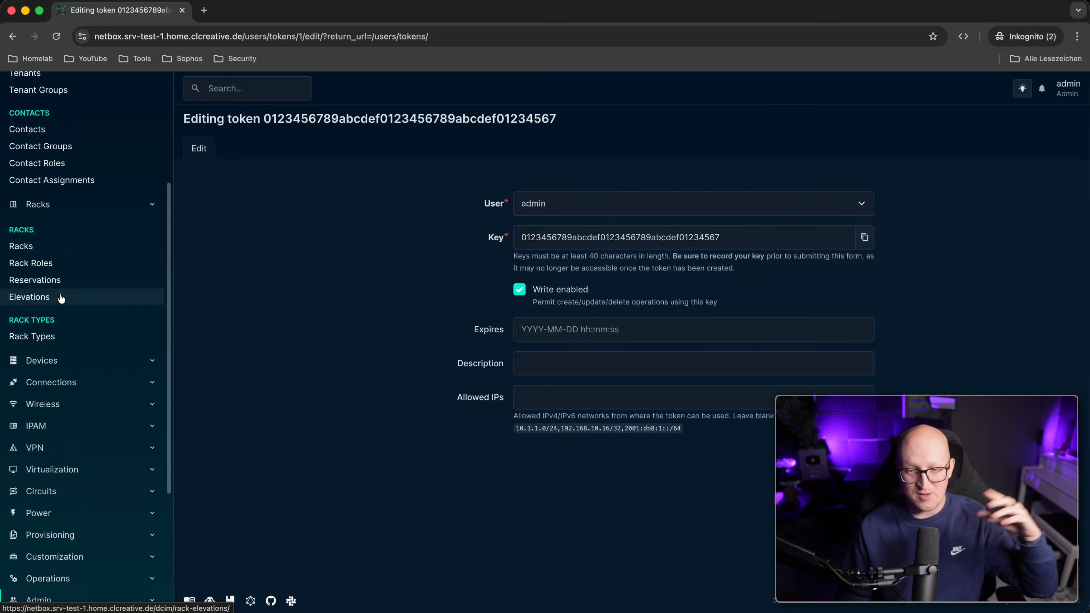
scroll(44, 220, up, 6)
scroll(43, 258, down, 2)
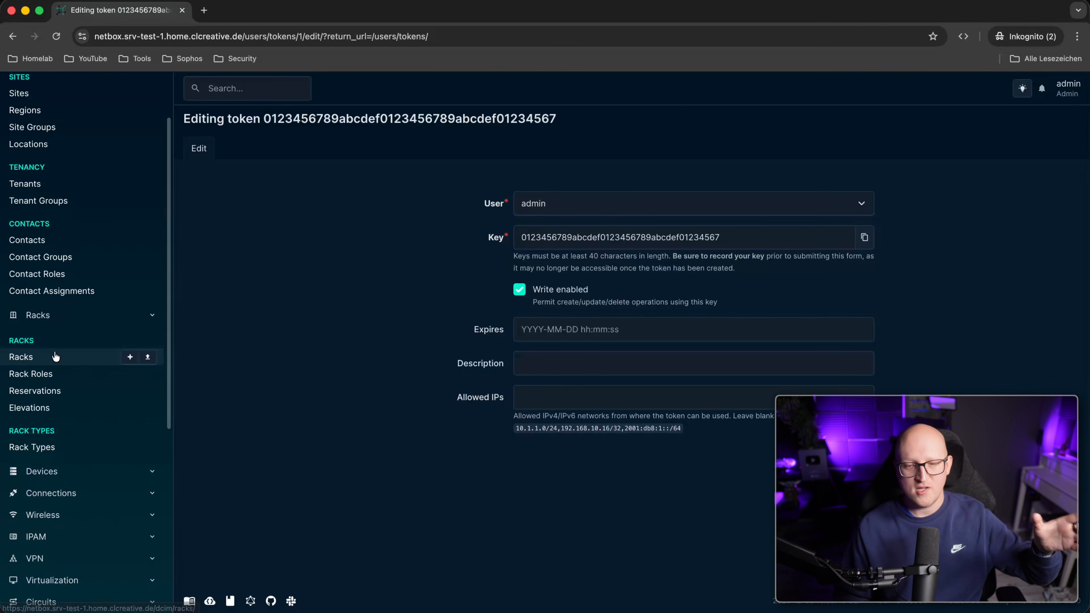
scroll(79, 397, down, 3)
click(66, 377)
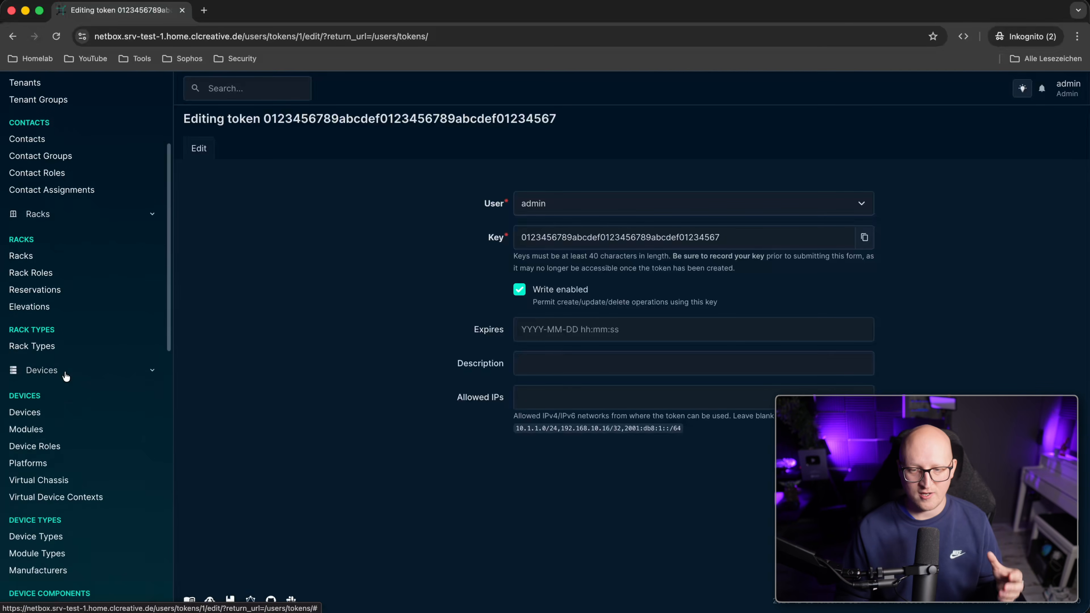
scroll(71, 412, down, 3)
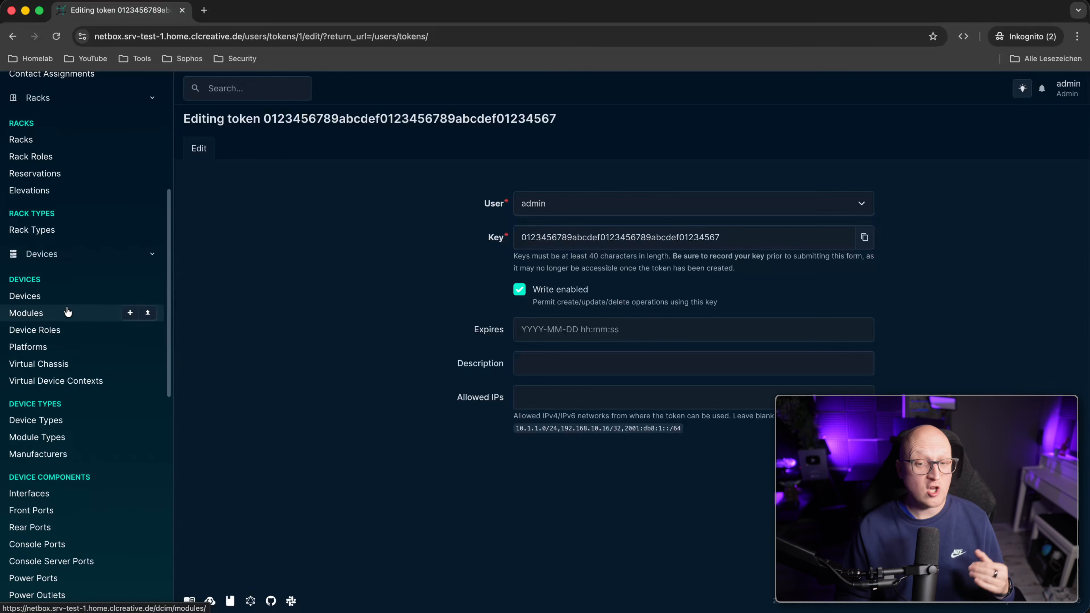
scroll(77, 389, down, 1)
scroll(77, 386, down, 1)
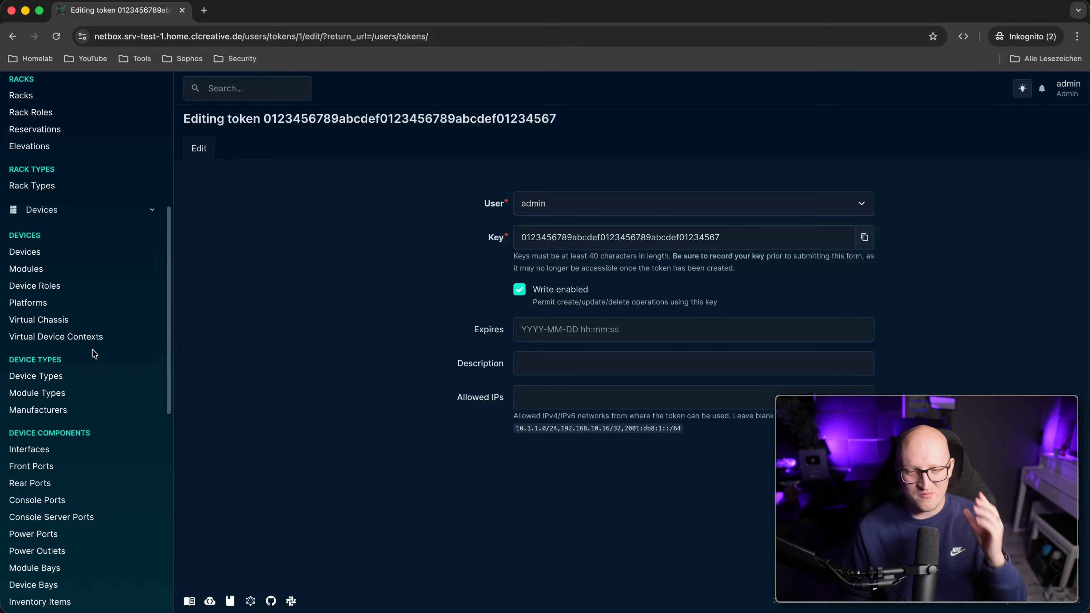
scroll(65, 374, down, 2)
scroll(63, 371, down, 10)
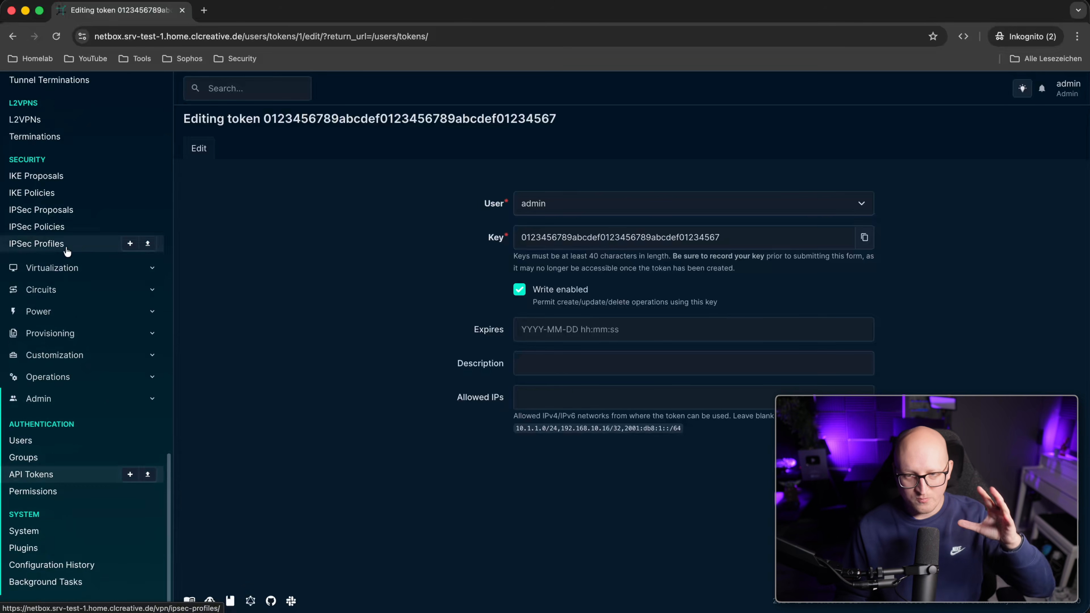
Collapse the VPN group and open the empty Devices > Devices list.
scroll(67, 251, up, 6)
click(85, 229)
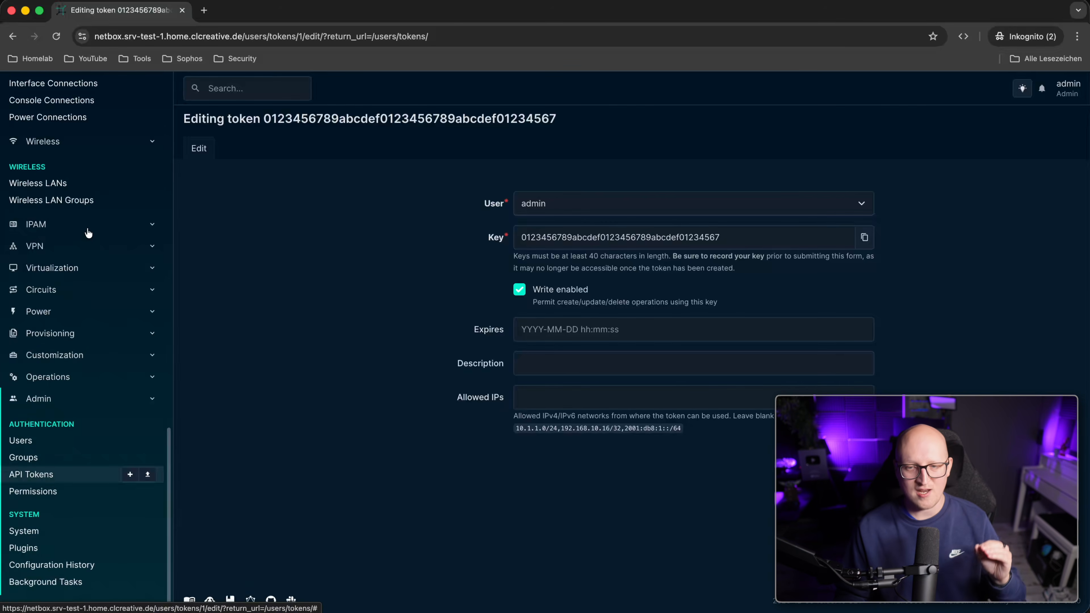
scroll(93, 378, up, 5)
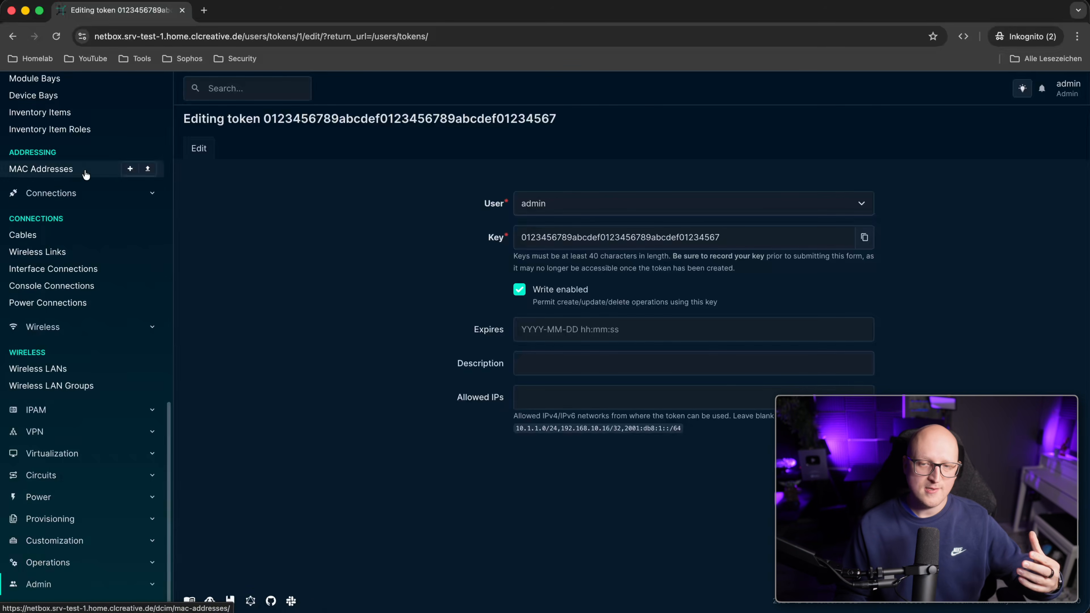
scroll(110, 194, up, 3)
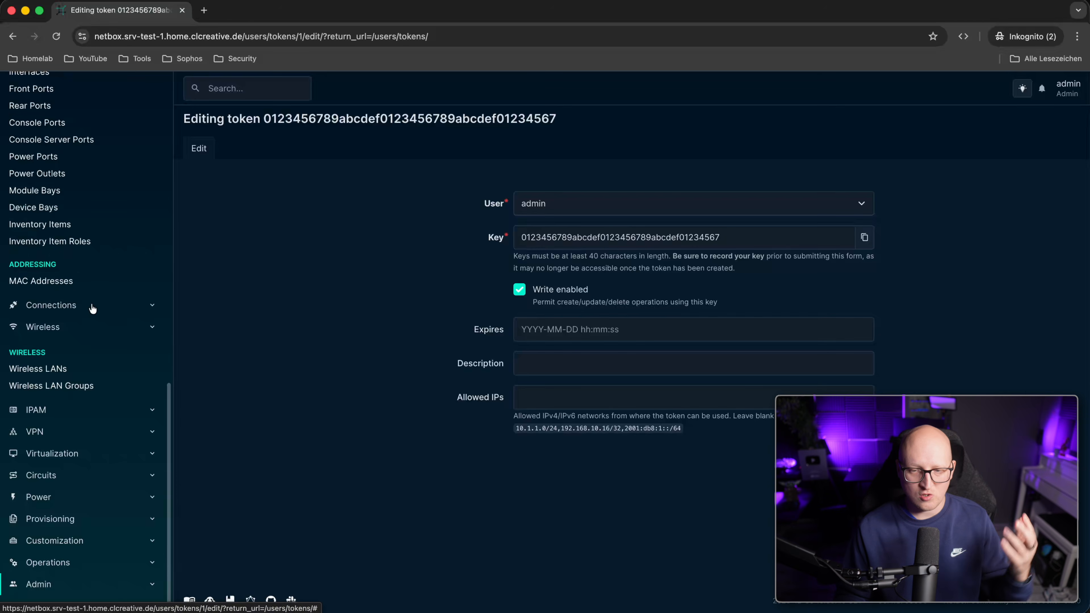
scroll(73, 258, up, 7)
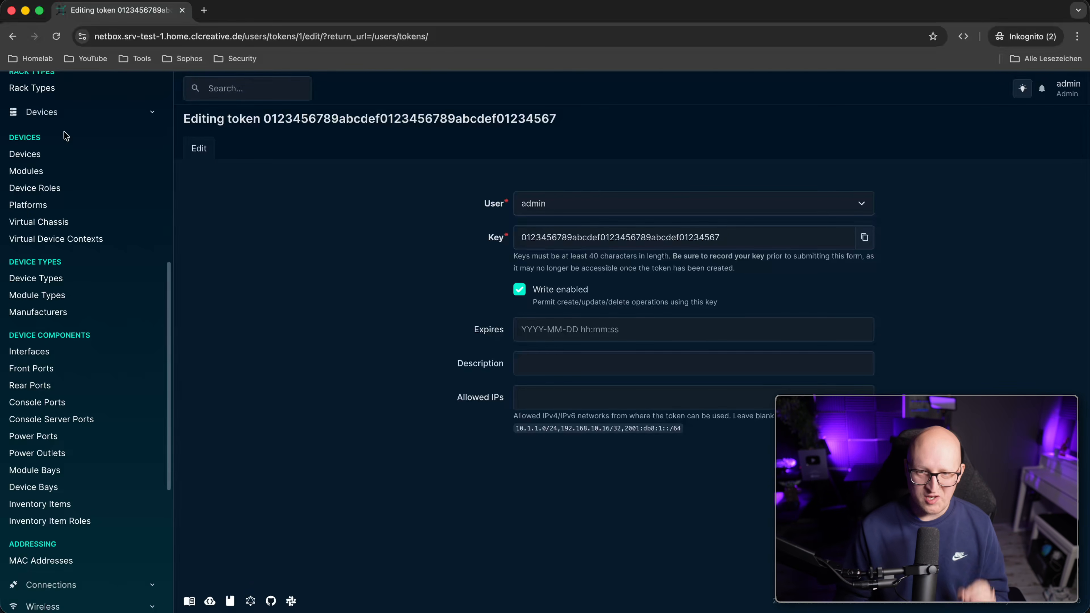
click(22, 155)
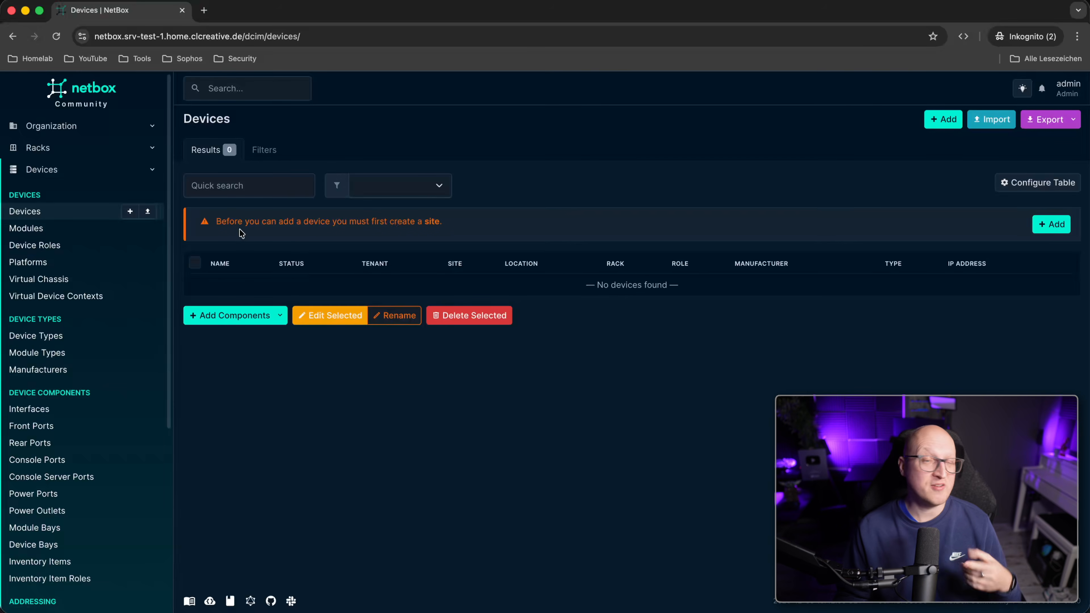
Note the warning that a site must exist first, then go back to the home dashboard.
drag(230, 222, 429, 222)
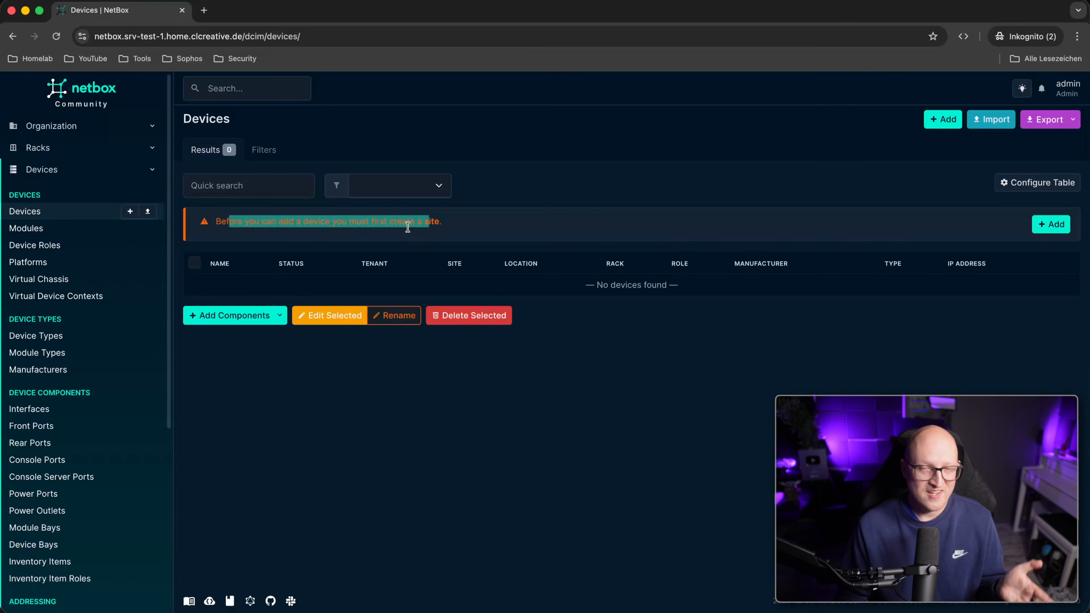
click(377, 428)
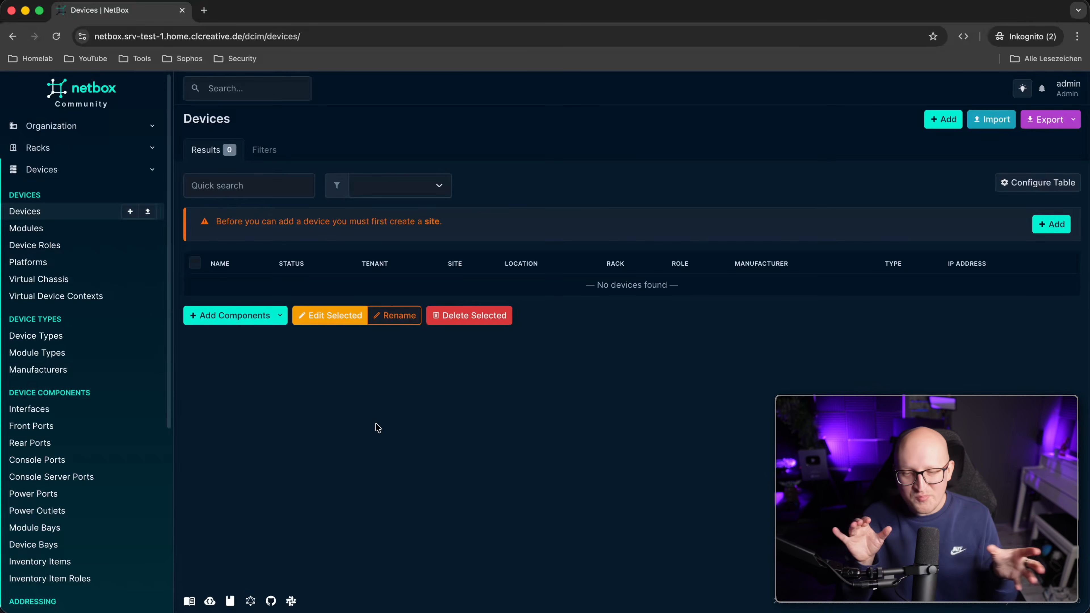
click(94, 172)
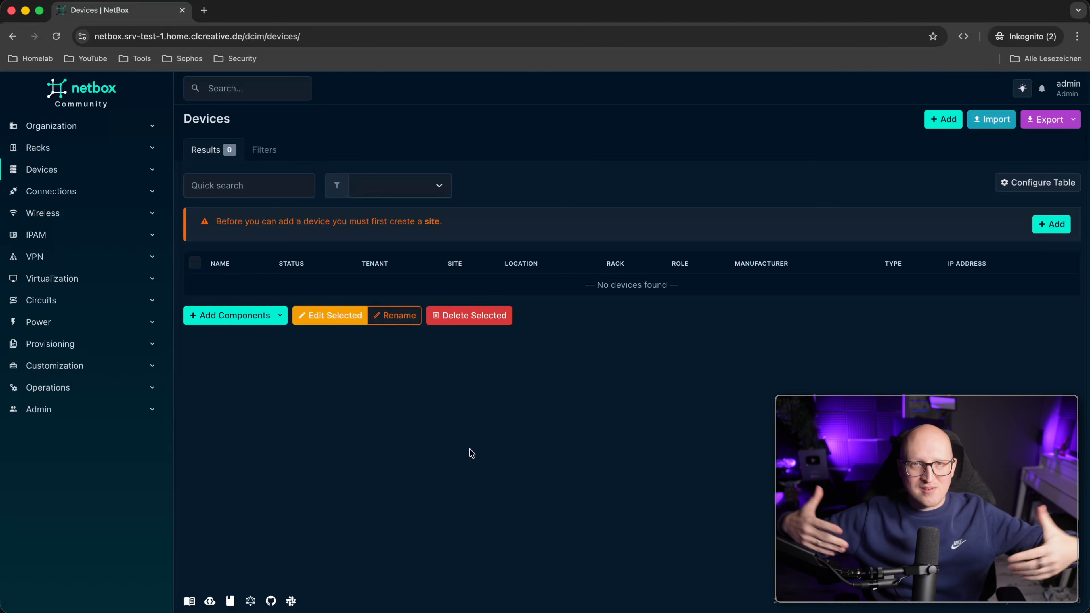
click(75, 96)
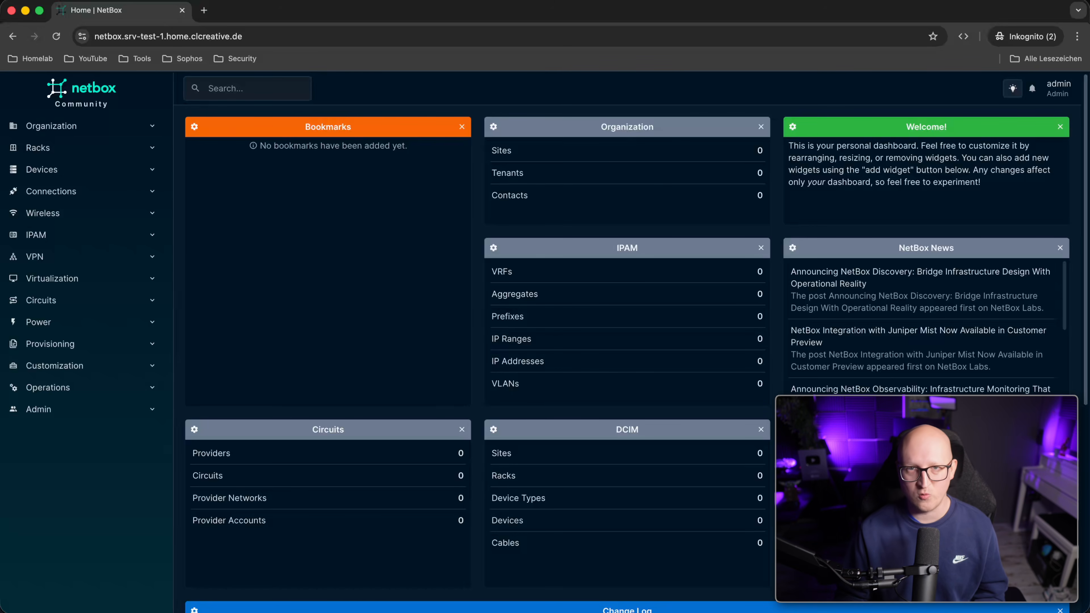
Open Organization > Sites to show the empty sites list.
click(90, 125)
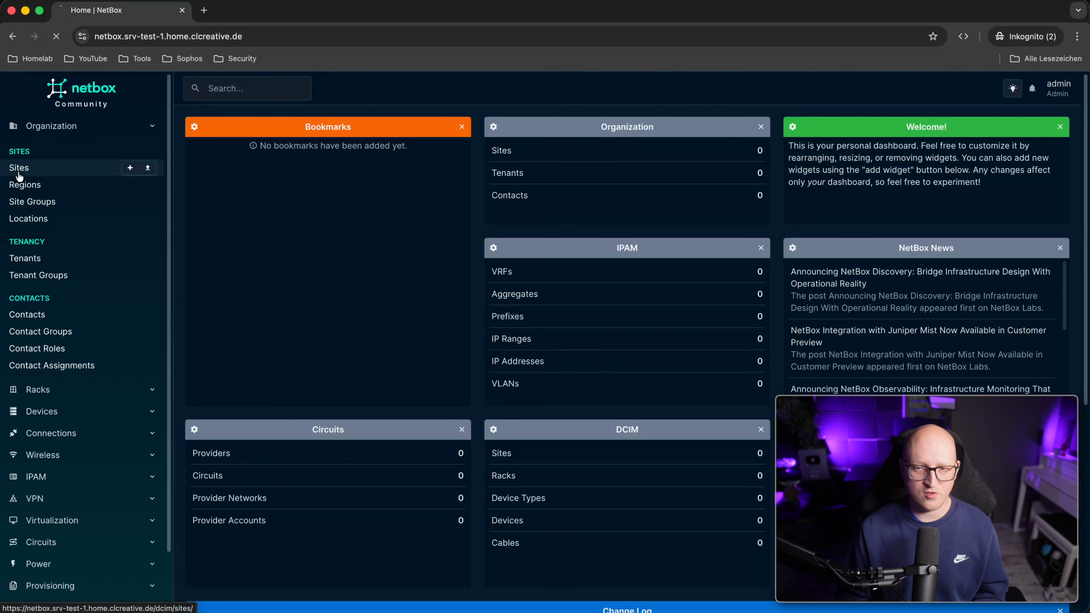
click(19, 169)
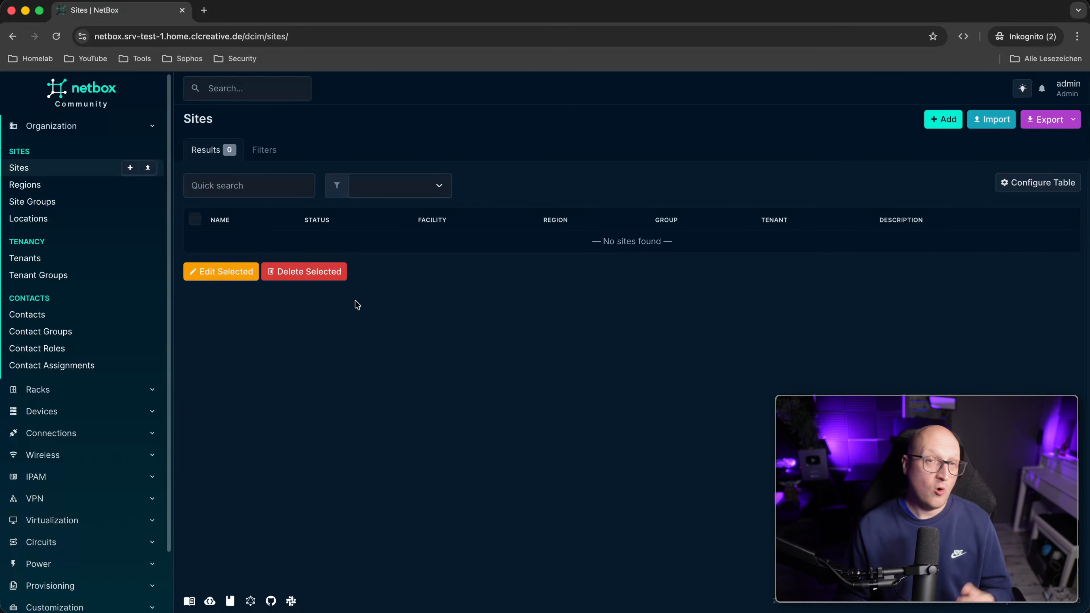
Start a new site named HomeLab and let the slug auto-fill as homelab.
click(942, 119)
click(540, 225)
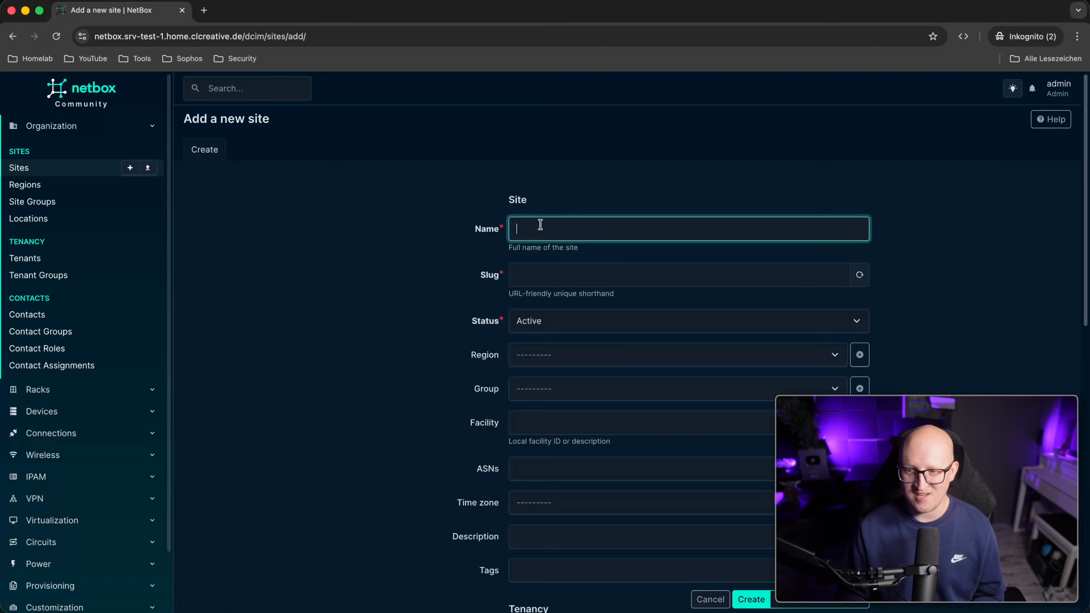
text(HomeLa)
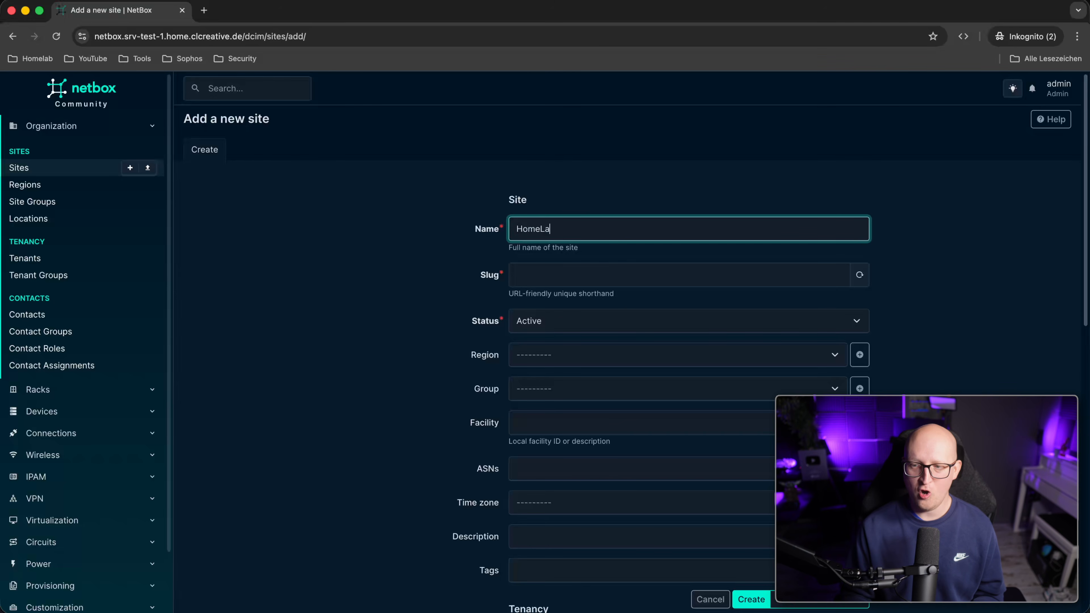
text(b)
scroll(429, 198, down, 3)
key(Tab)
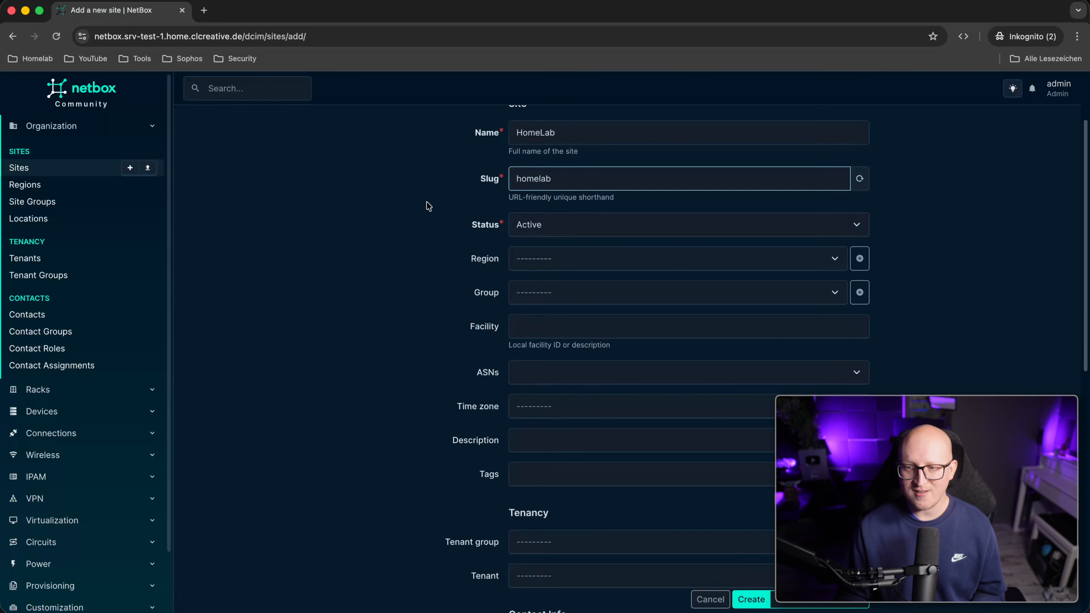
drag(519, 197, 549, 200)
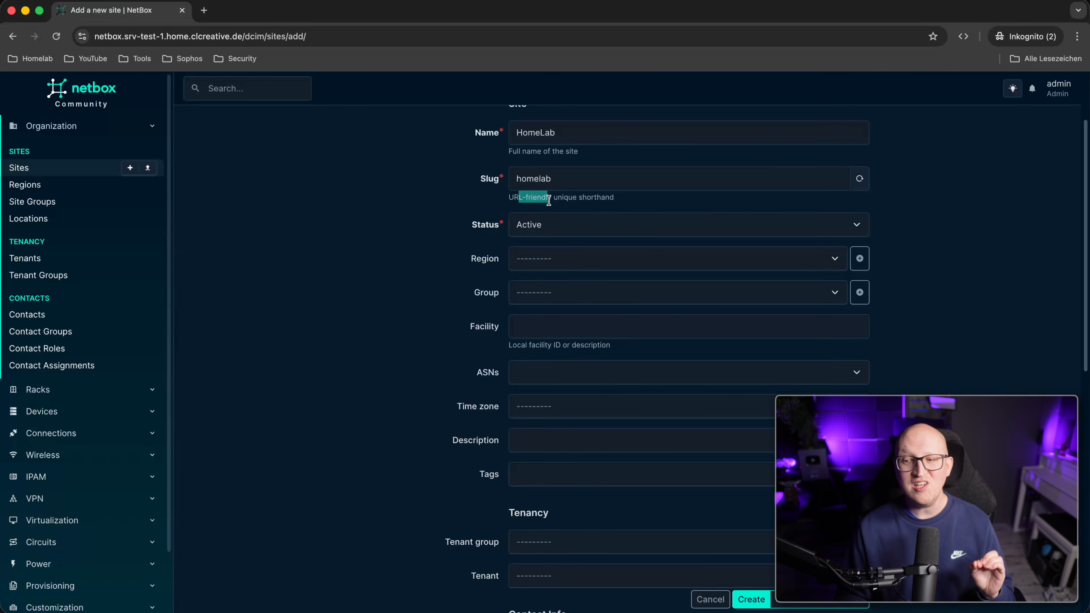
click(555, 200)
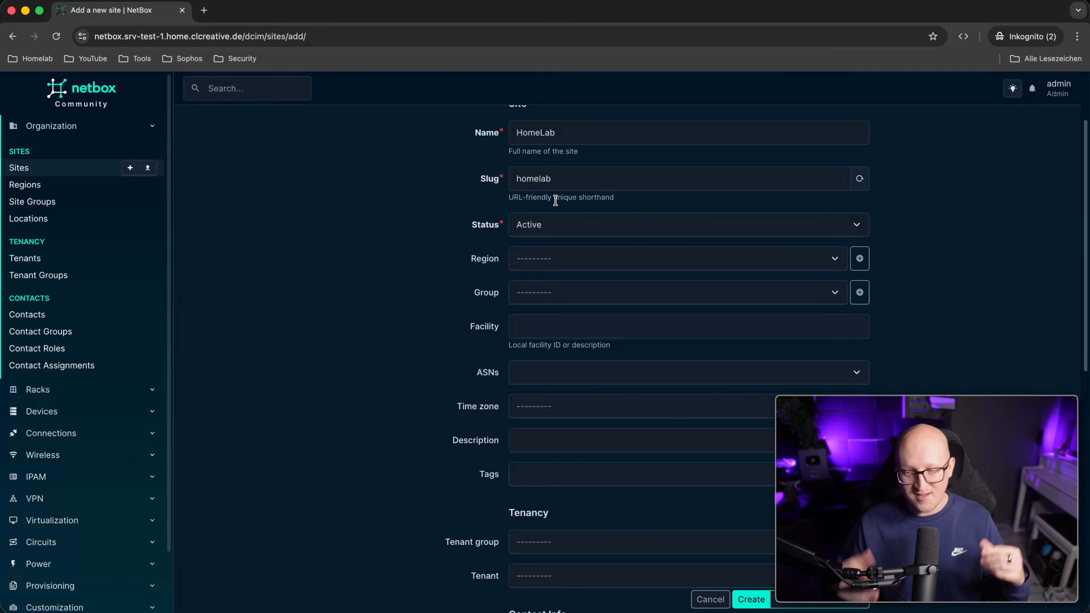
Leave region and address fields empty and create the Active HomeLab site.
scroll(548, 239, down, 1)
click(550, 239)
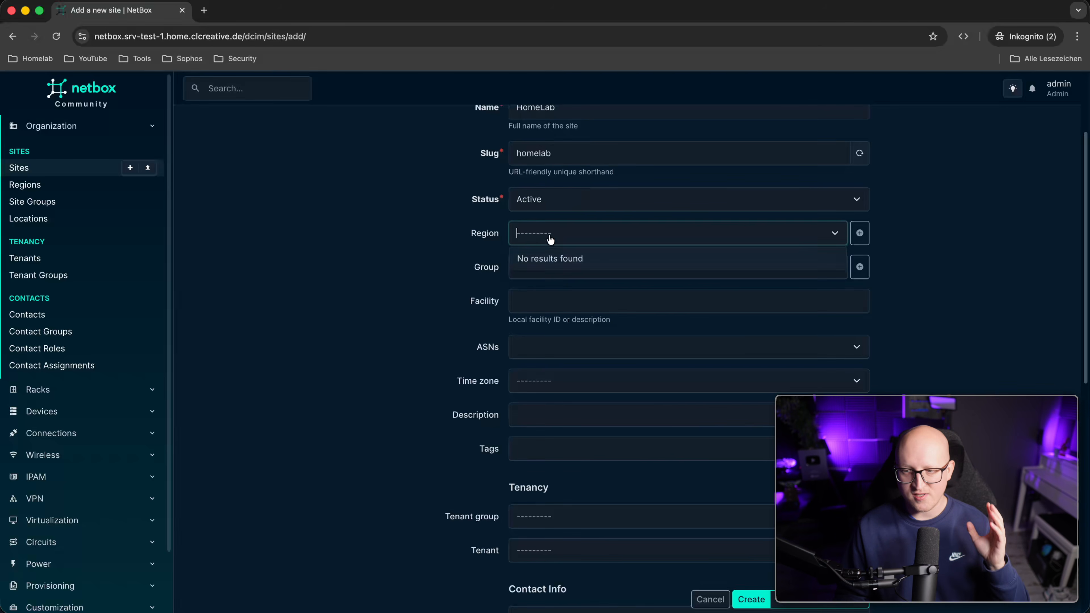
click(431, 263)
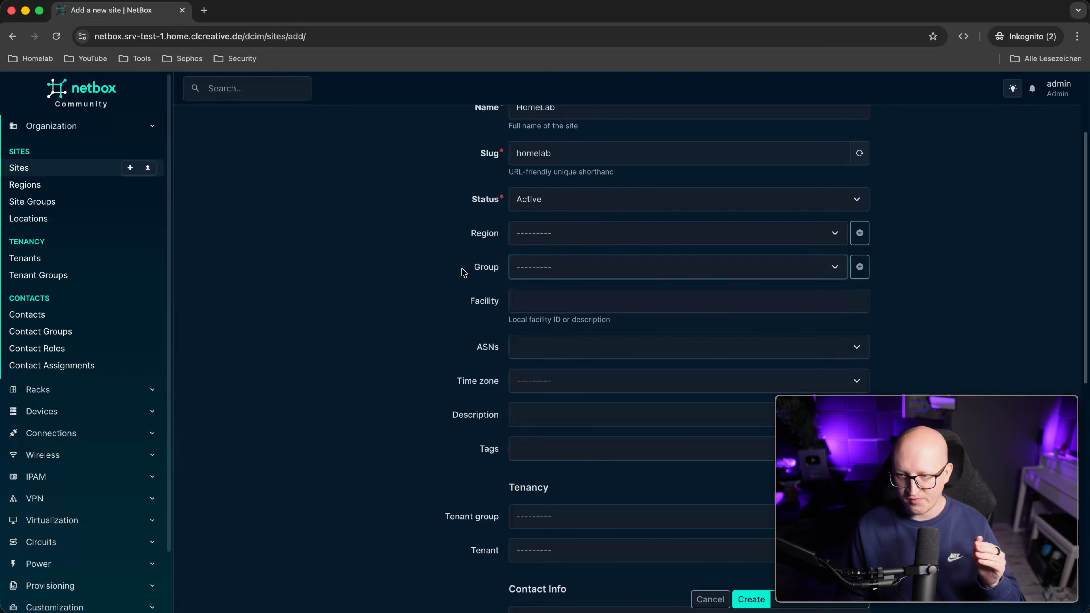
scroll(511, 276, down, 1)
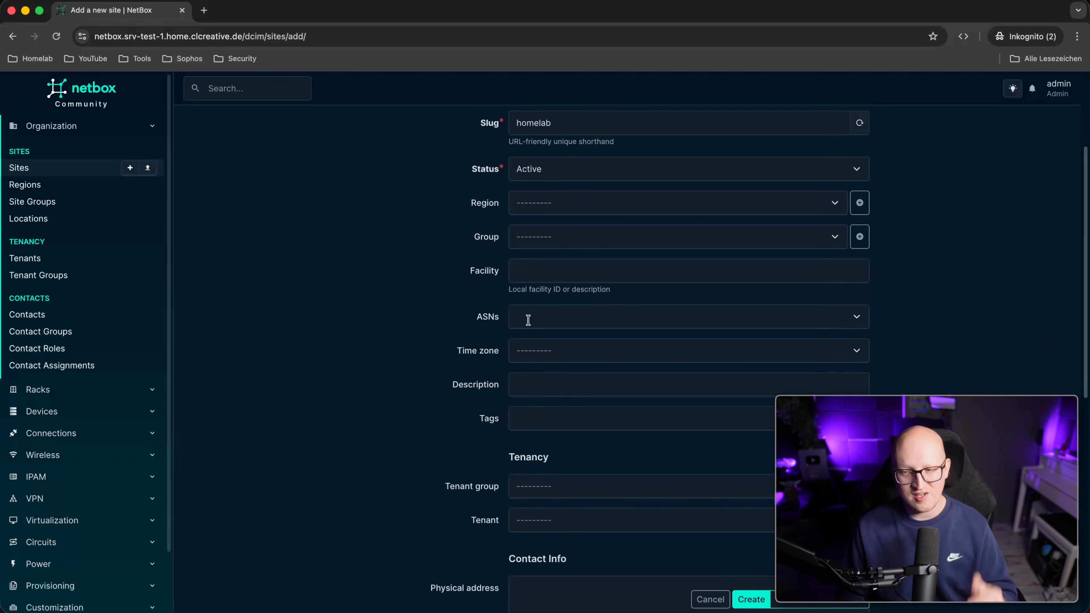
scroll(529, 319, down, 5)
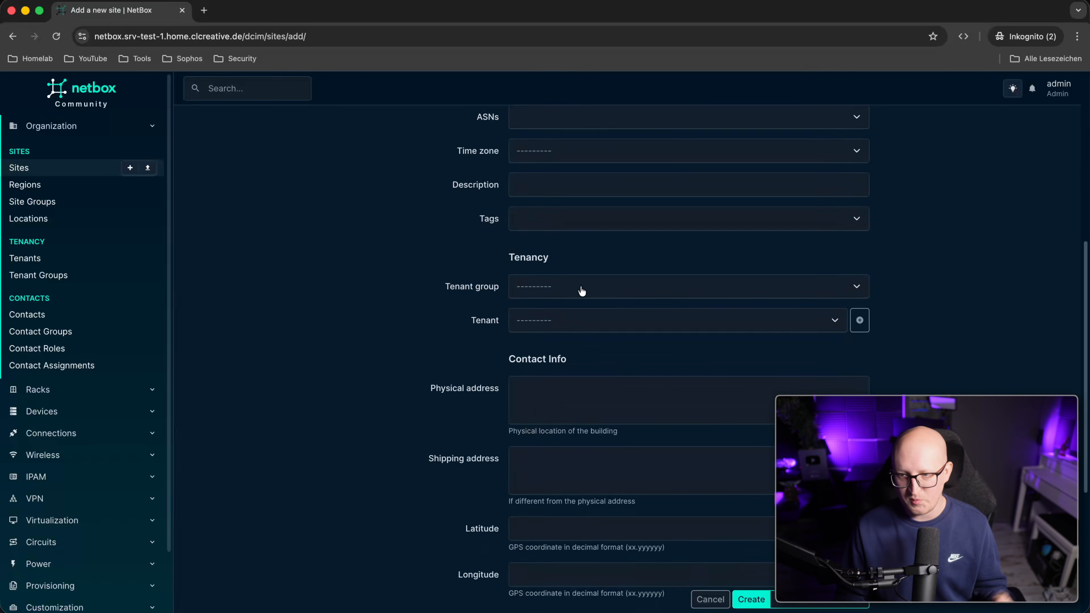
scroll(581, 291, down, 2)
click(560, 325)
click(557, 377)
click(358, 361)
scroll(360, 354, down, 2)
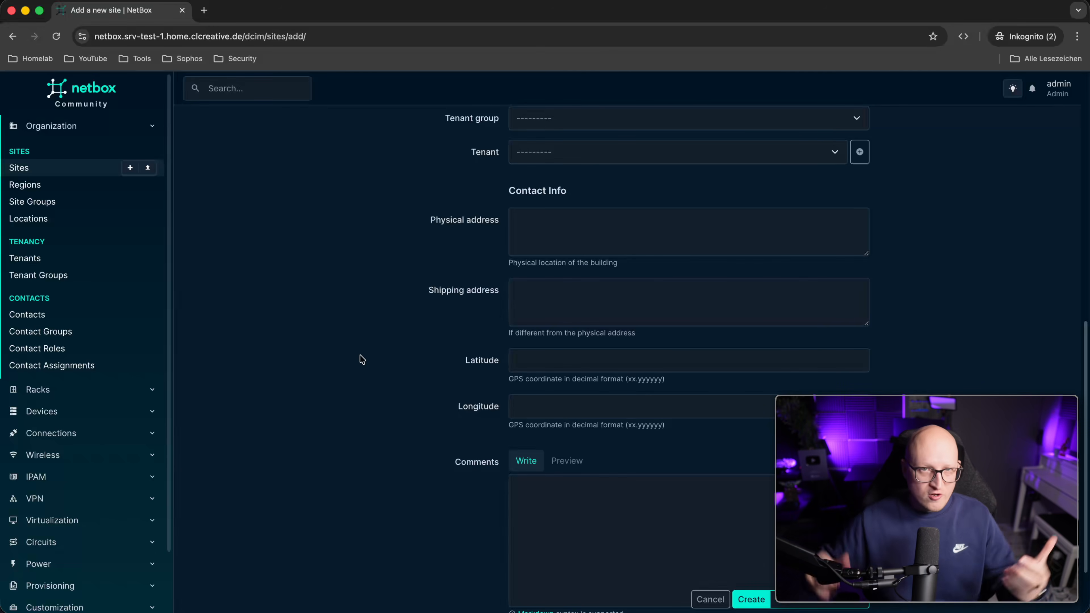
scroll(657, 275, up, 10)
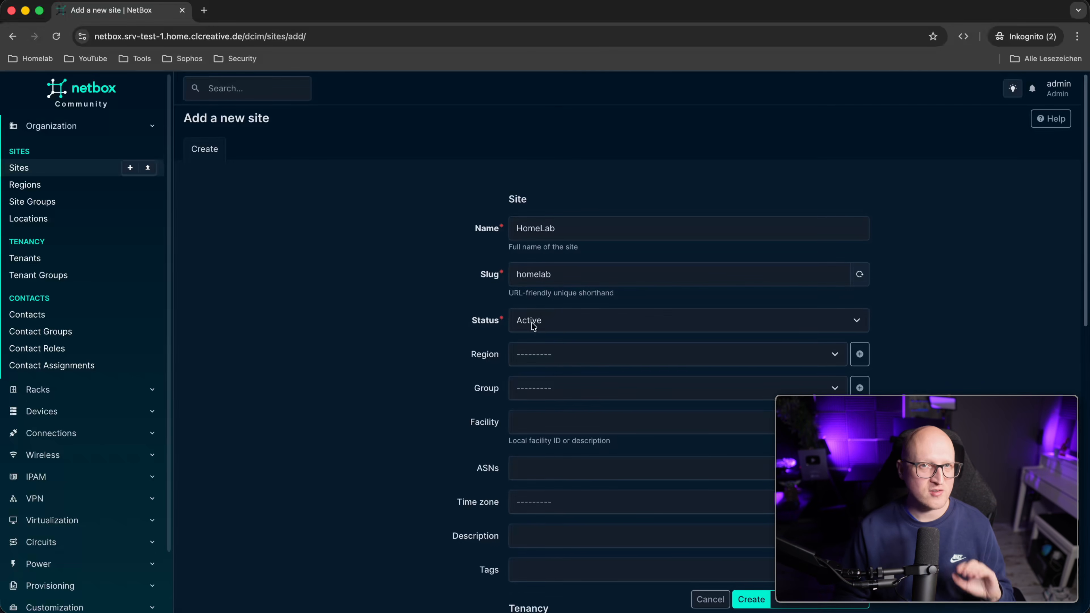
click(764, 601)
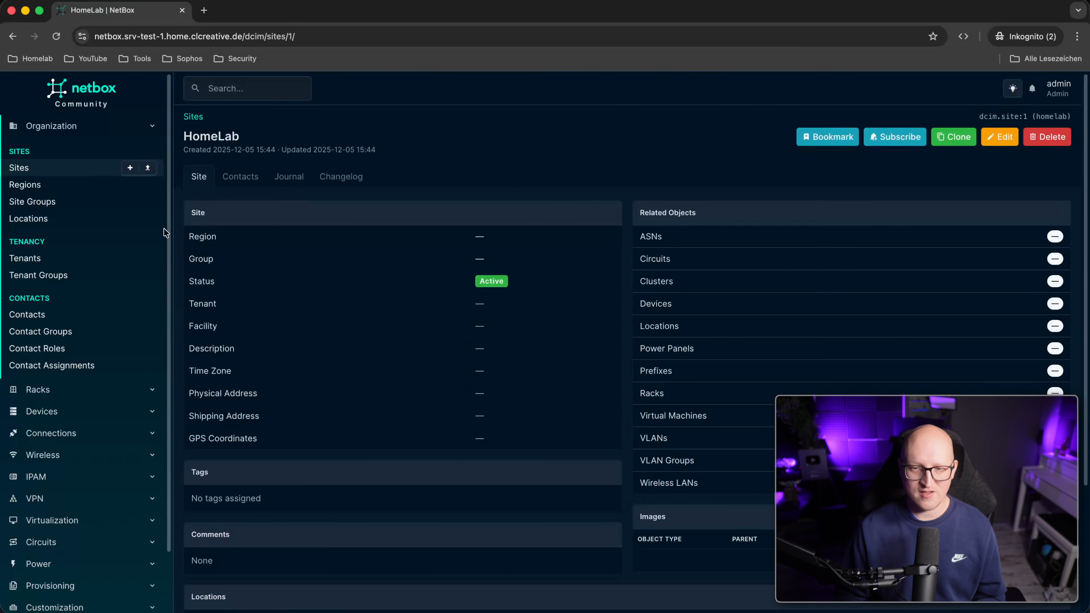
Go to the Racks list from the sidebar and start a new rack.
click(126, 130)
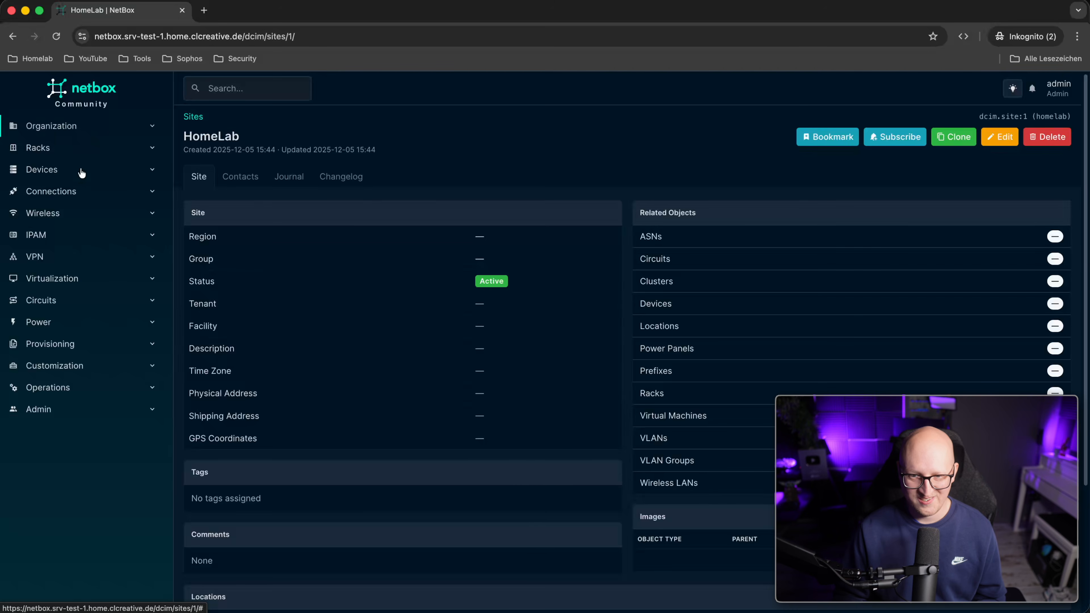
click(85, 151)
click(70, 190)
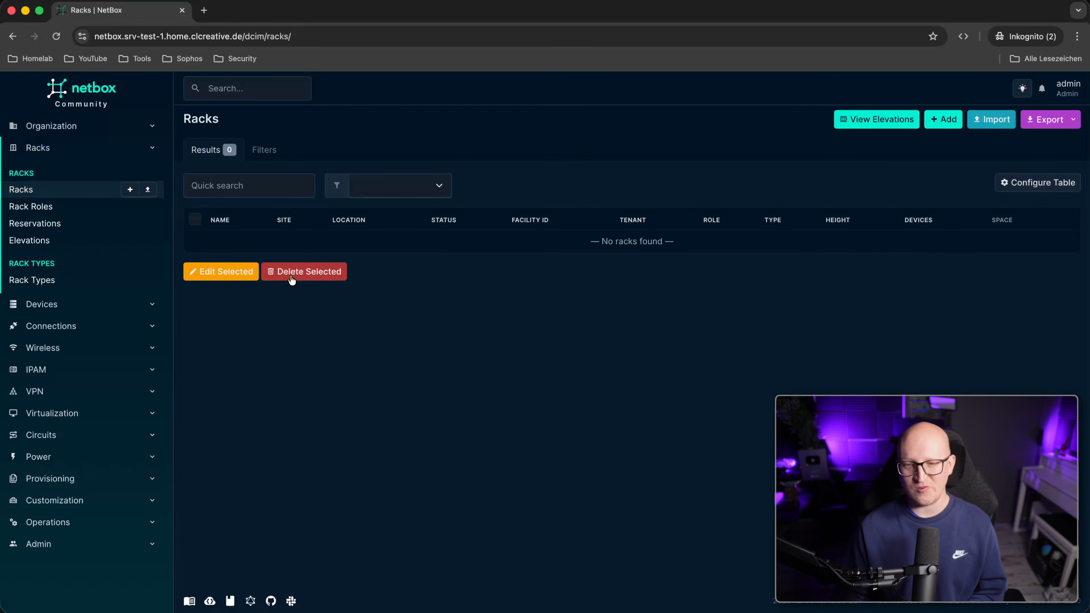
click(941, 123)
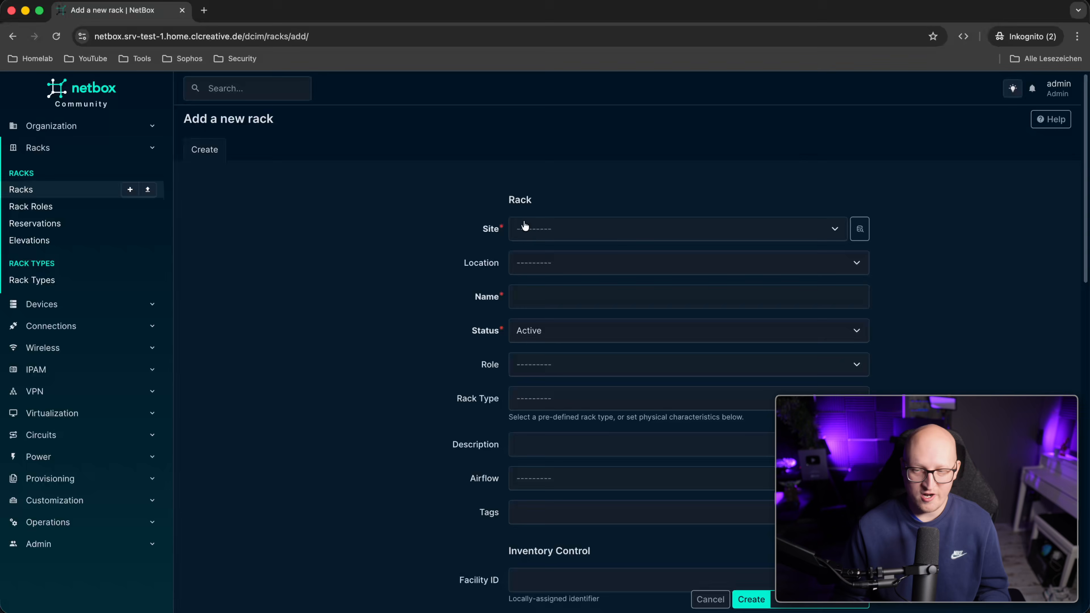
Assign the rack to site HomeLab, name it HomeLab Server Rack, status Active.
click(622, 237)
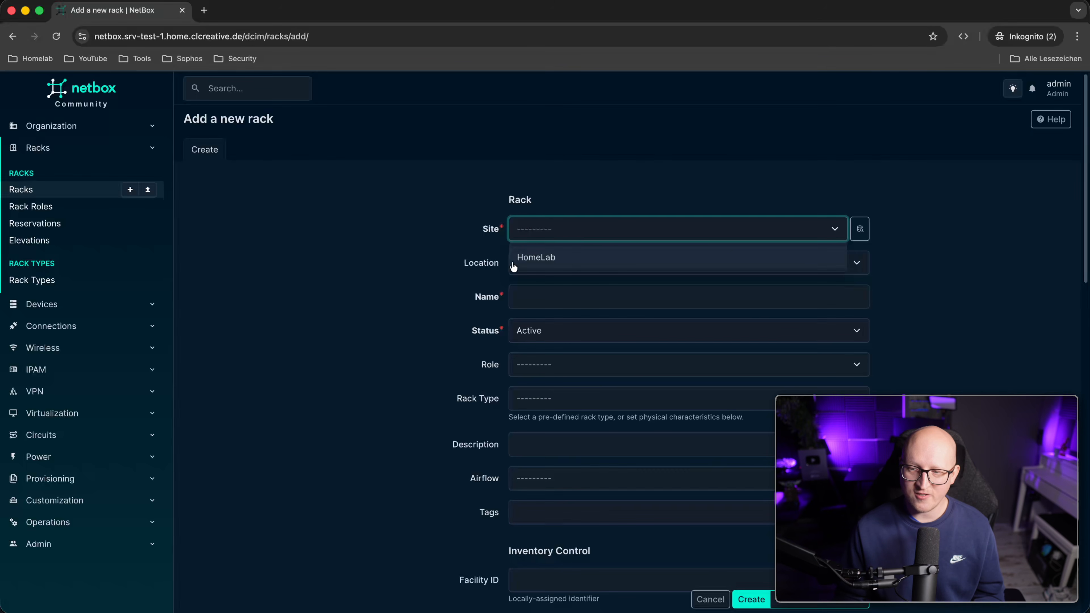
click(474, 235)
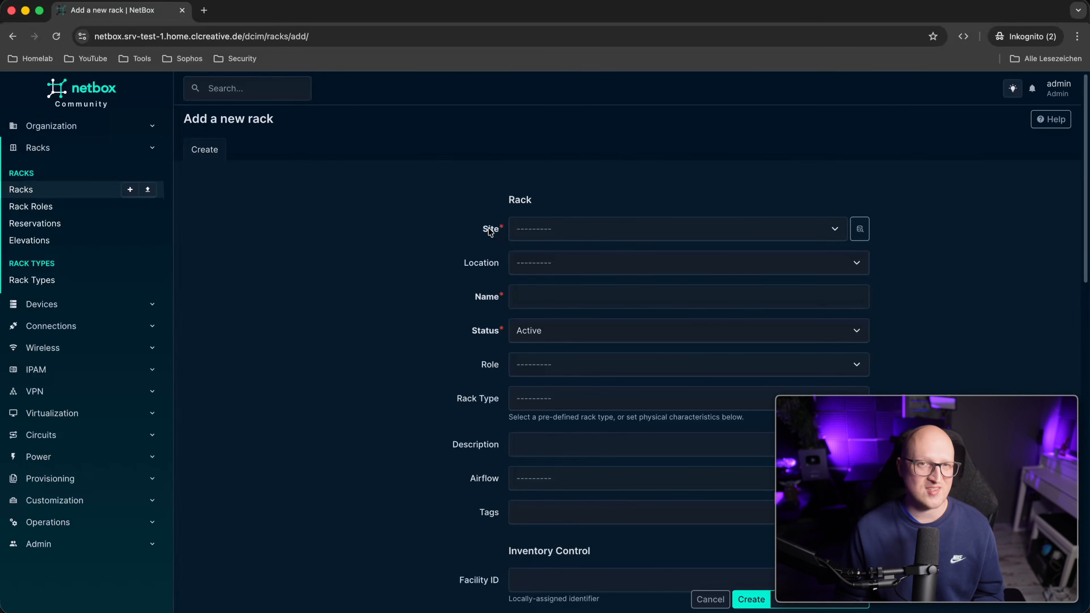
scroll(603, 208, down, 1)
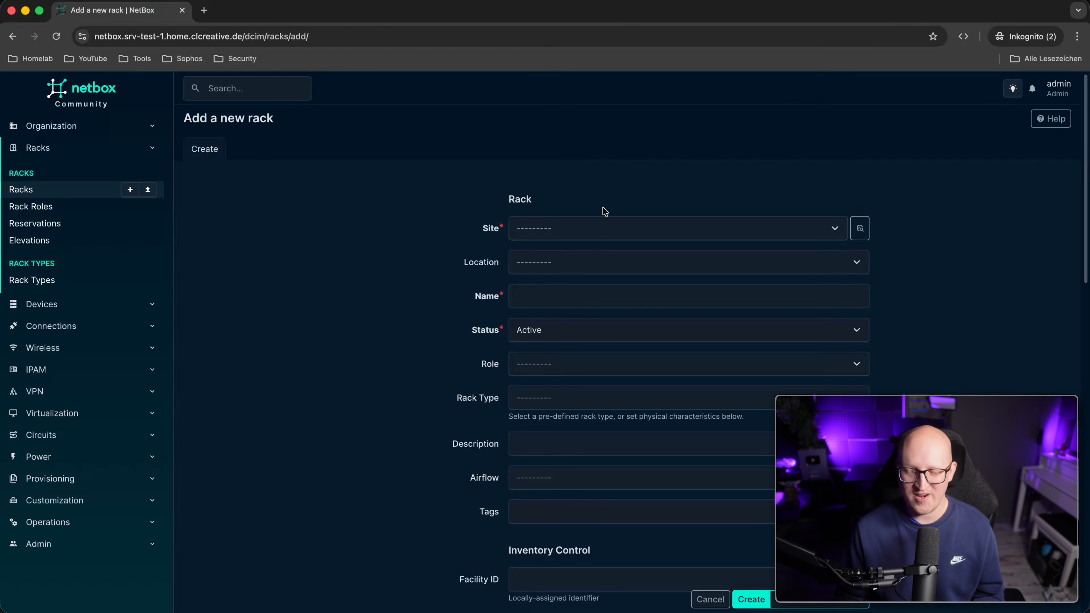
click(582, 227)
click(546, 256)
scroll(537, 258, down, 2)
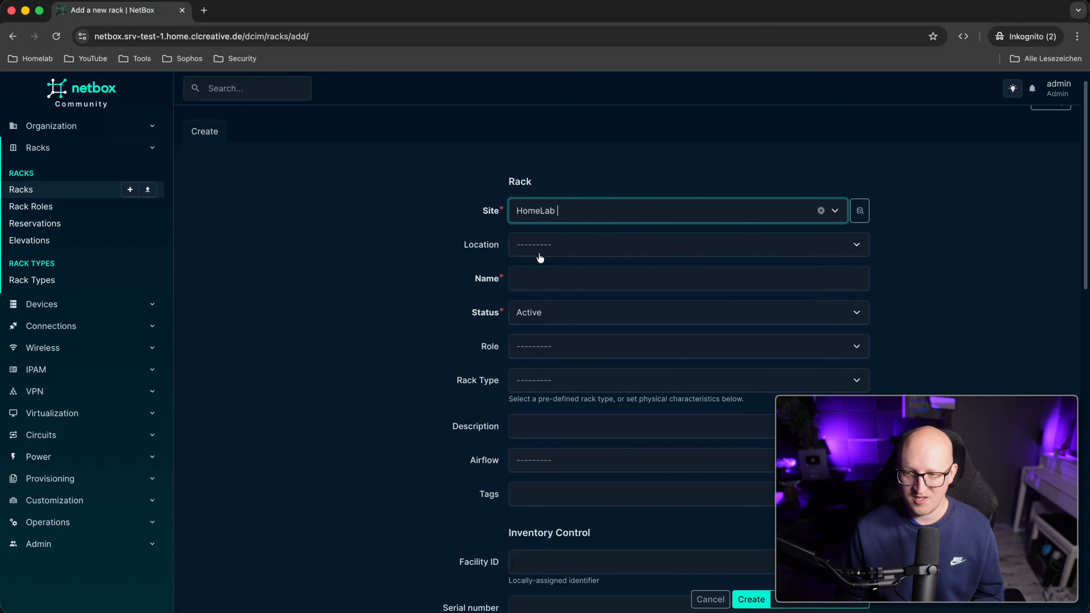
click(533, 258)
text(HomeL)
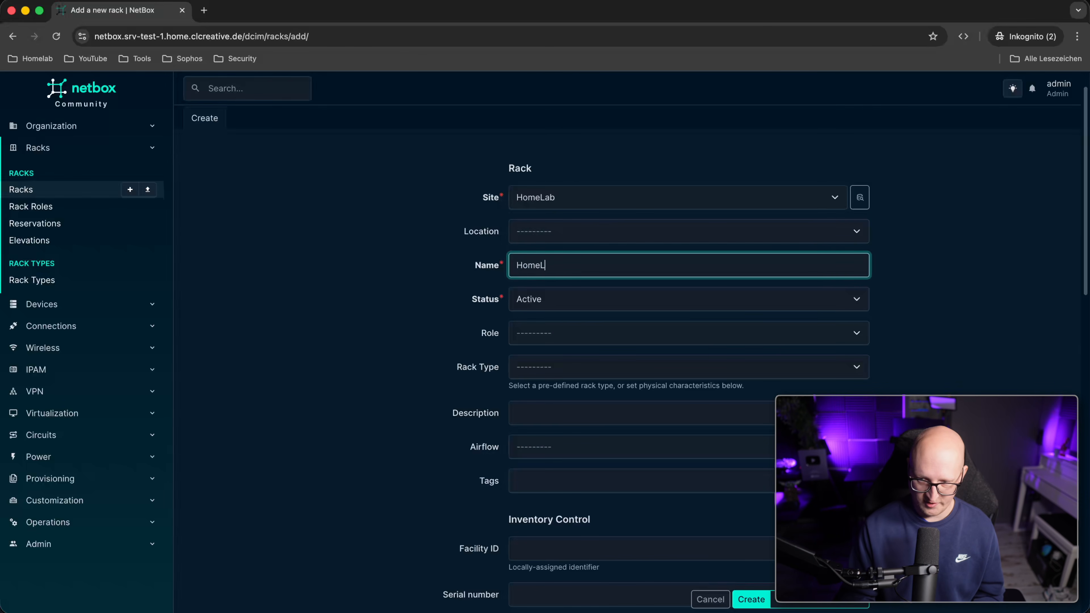
text(ab Server Rack)
click(596, 302)
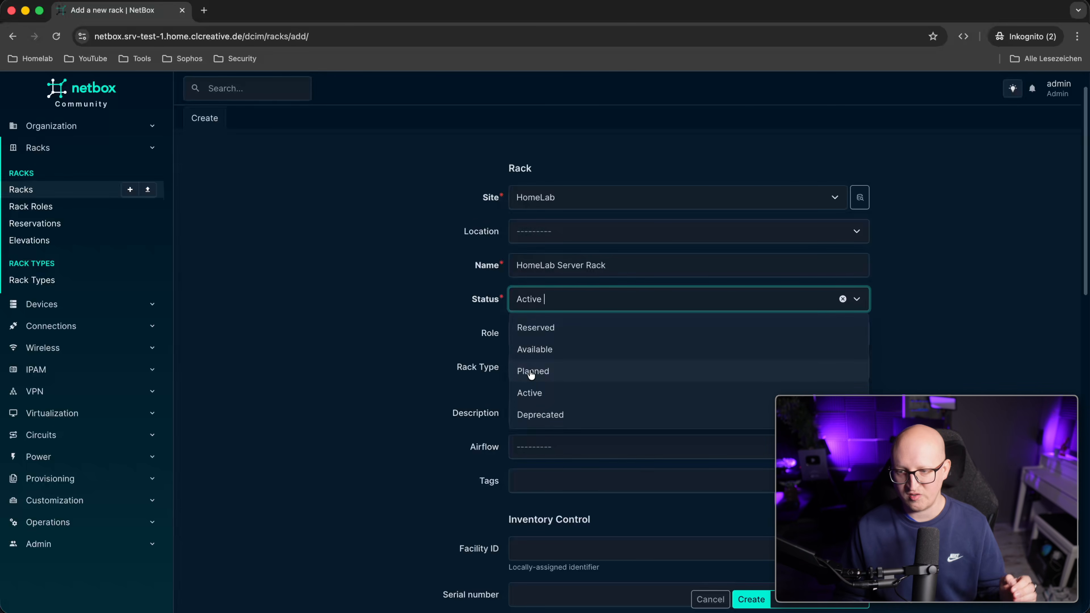
click(392, 304)
Leave rack role, rack type and airflow unset.
scroll(514, 379, down, 2)
scroll(422, 298, down, 3)
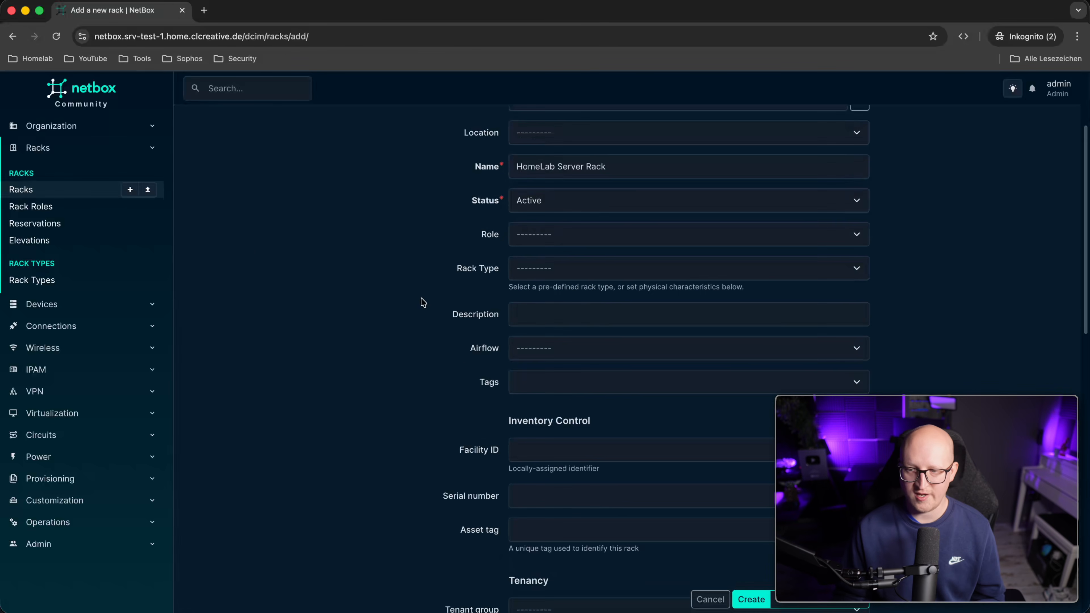
click(550, 237)
click(517, 270)
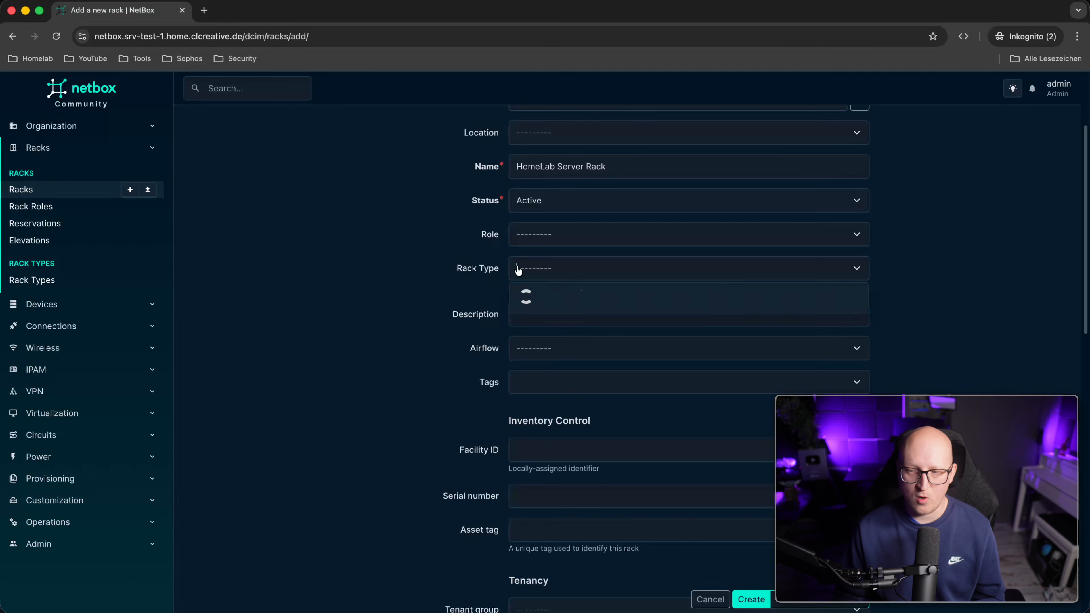
click(413, 262)
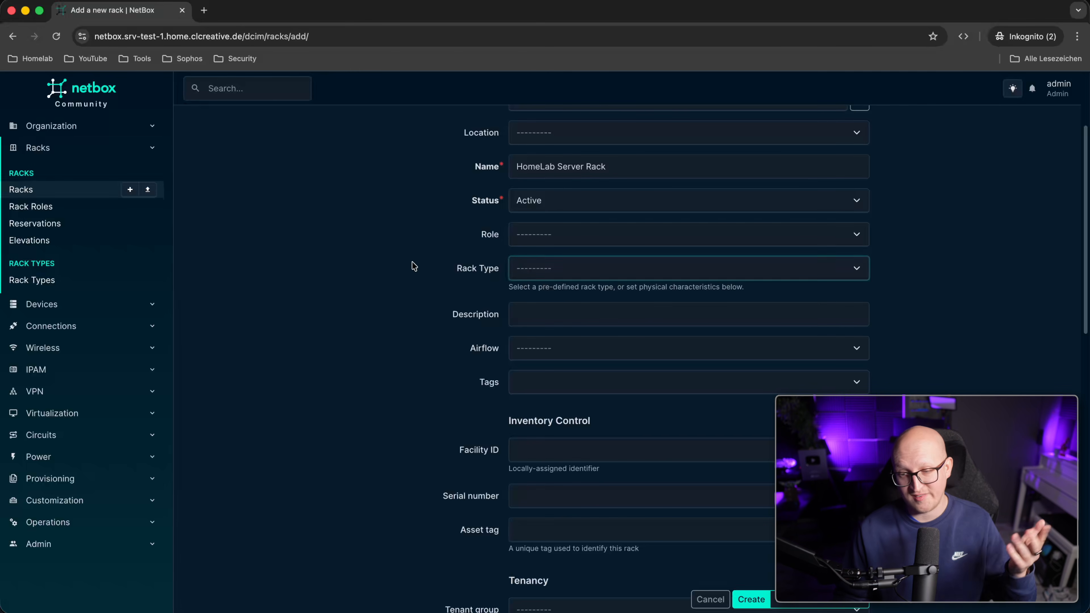
scroll(454, 253, down, 2)
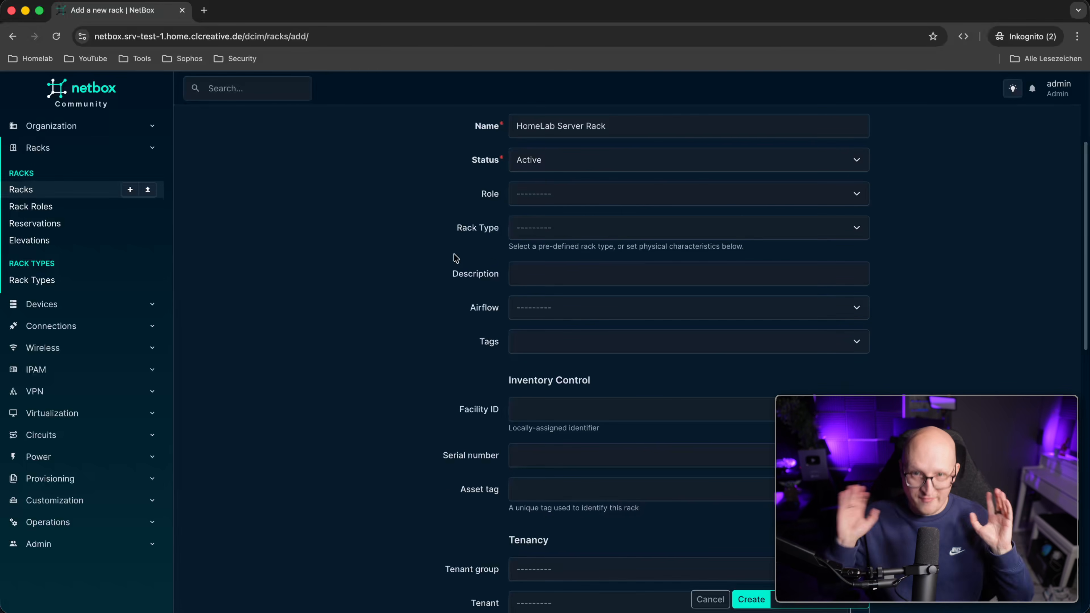
scroll(465, 260, down, 2)
click(542, 256)
click(462, 290)
scroll(563, 305, down, 4)
scroll(563, 305, down, 15)
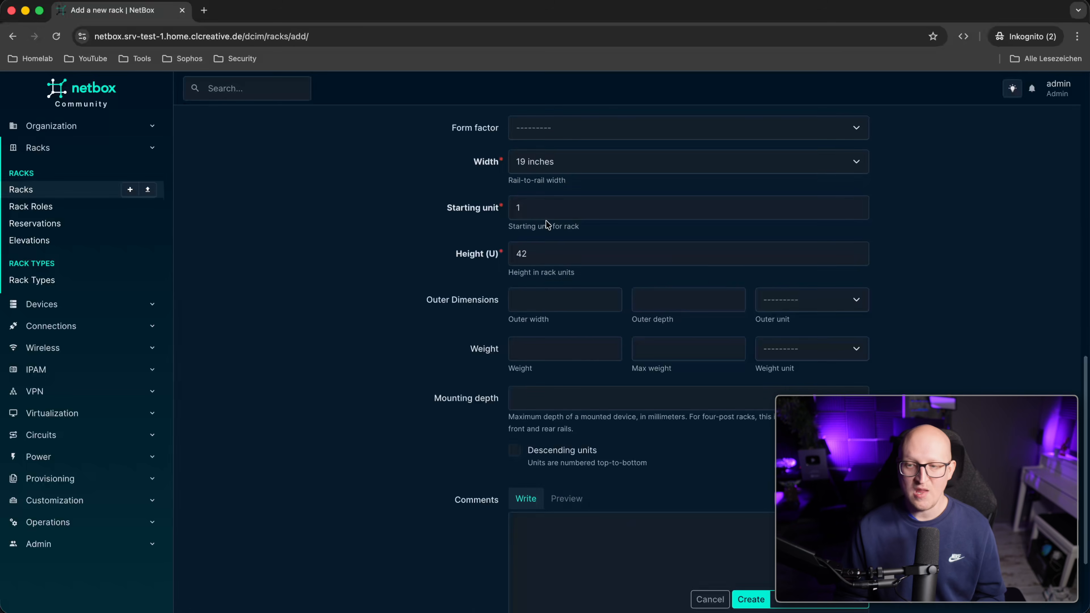
Keep the 19-inch width and change the rack height from 42 to 24U.
click(531, 168)
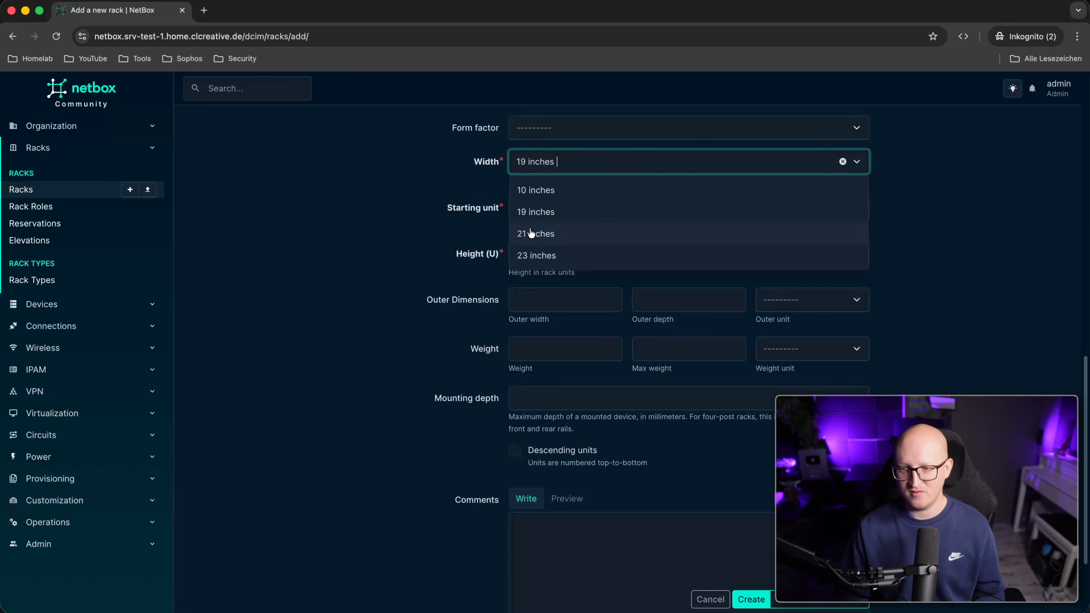
click(448, 203)
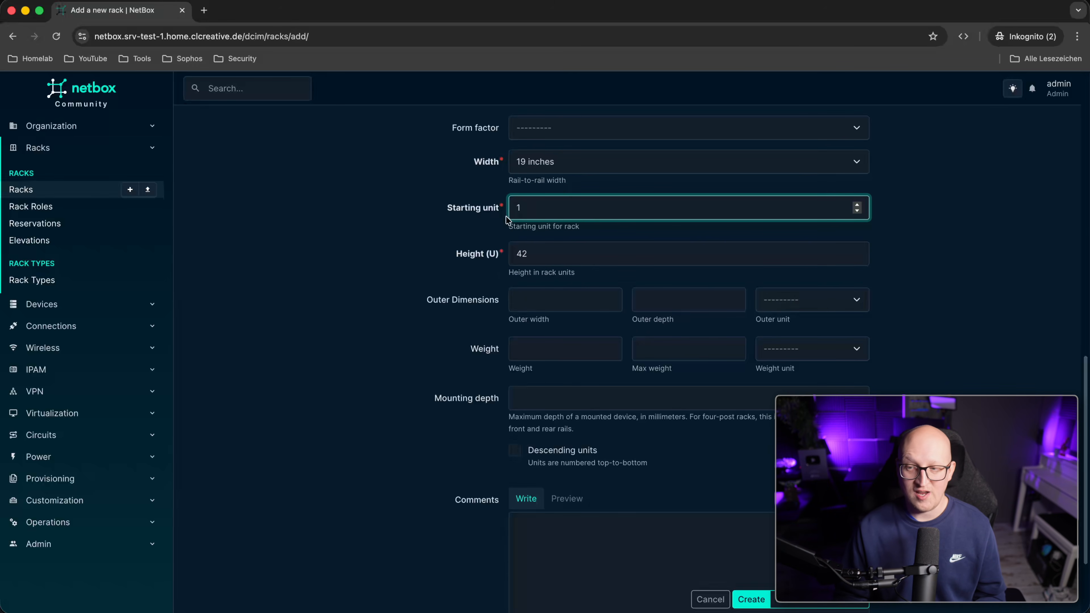
click(545, 255)
double_click(561, 257)
click(343, 261)
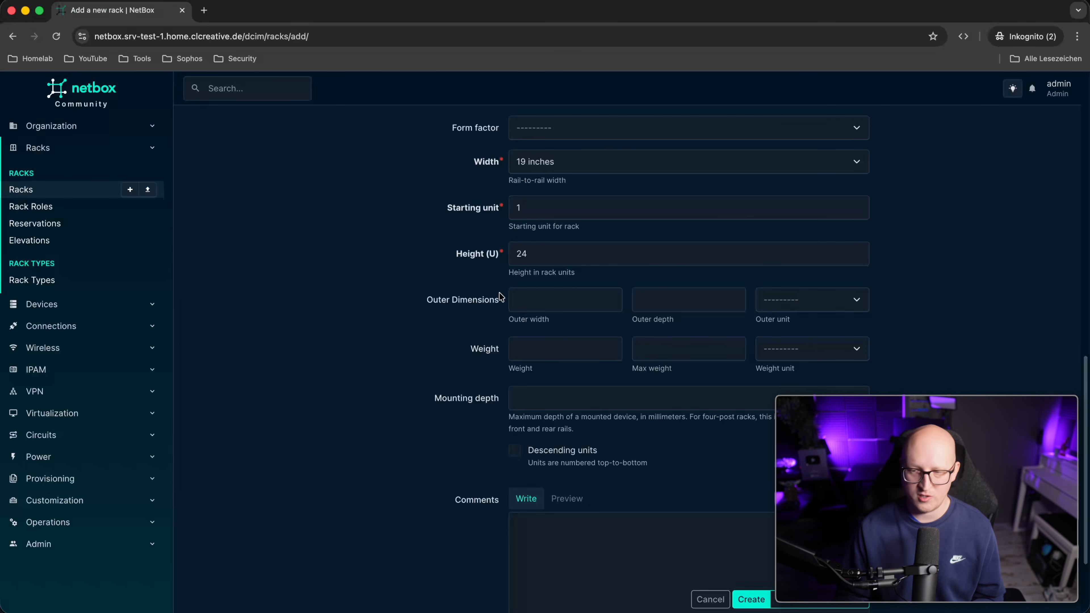
scroll(500, 309, down, 2)
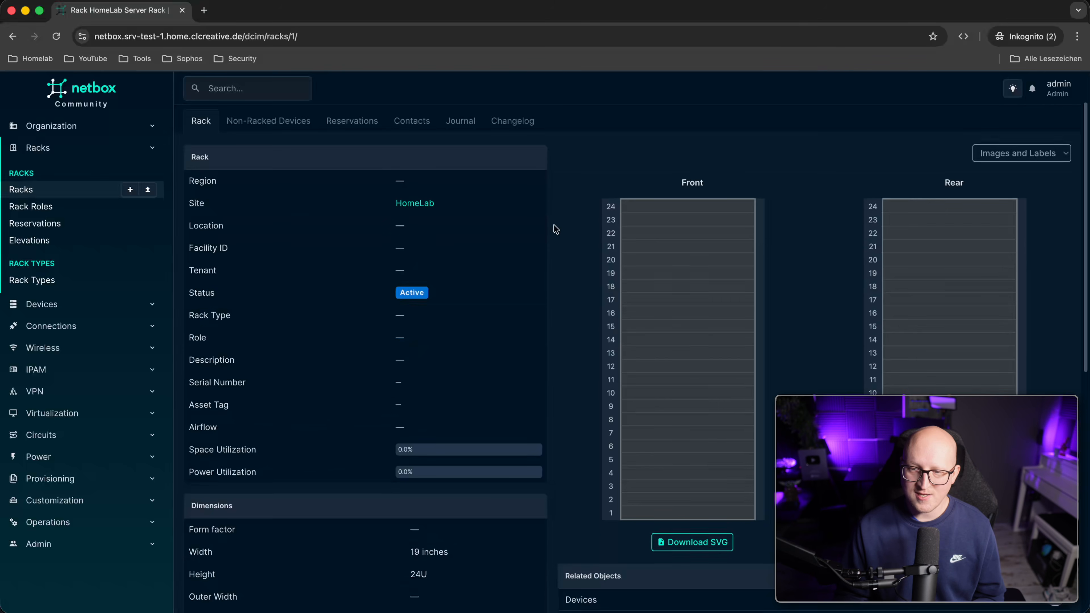
scroll(554, 223, down, 1)
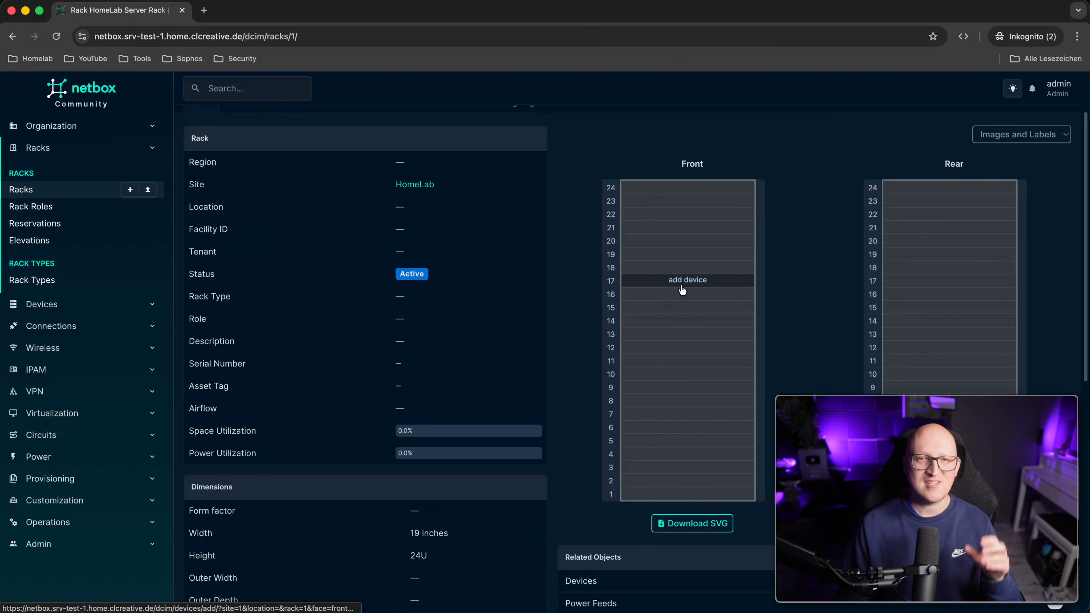
Review the empty 24U rack elevation, then expand the Devices navigation section.
scroll(666, 241, down, 1)
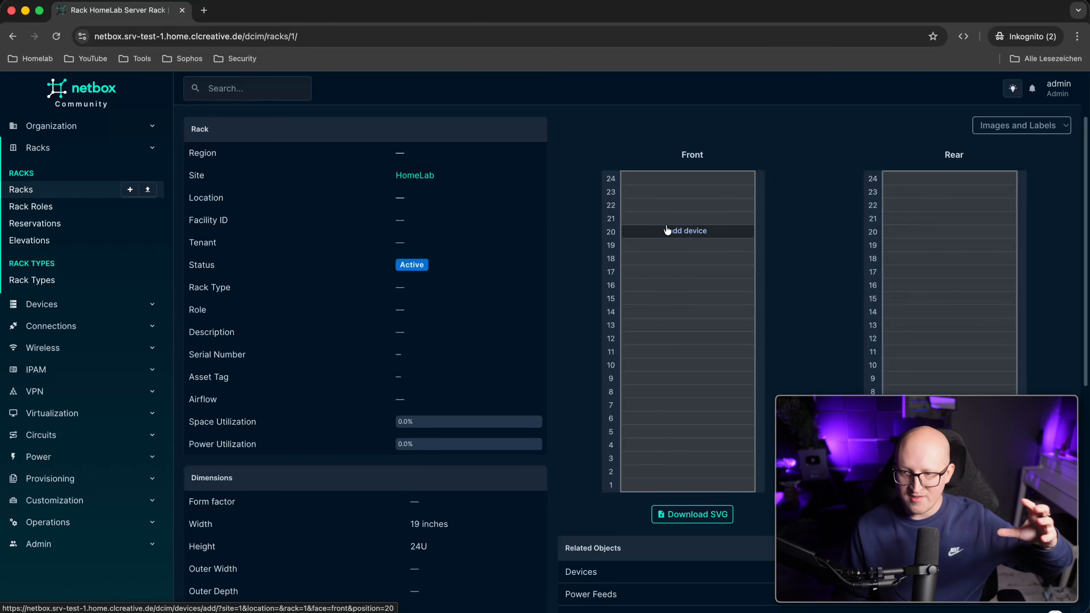
scroll(678, 287, up, 1)
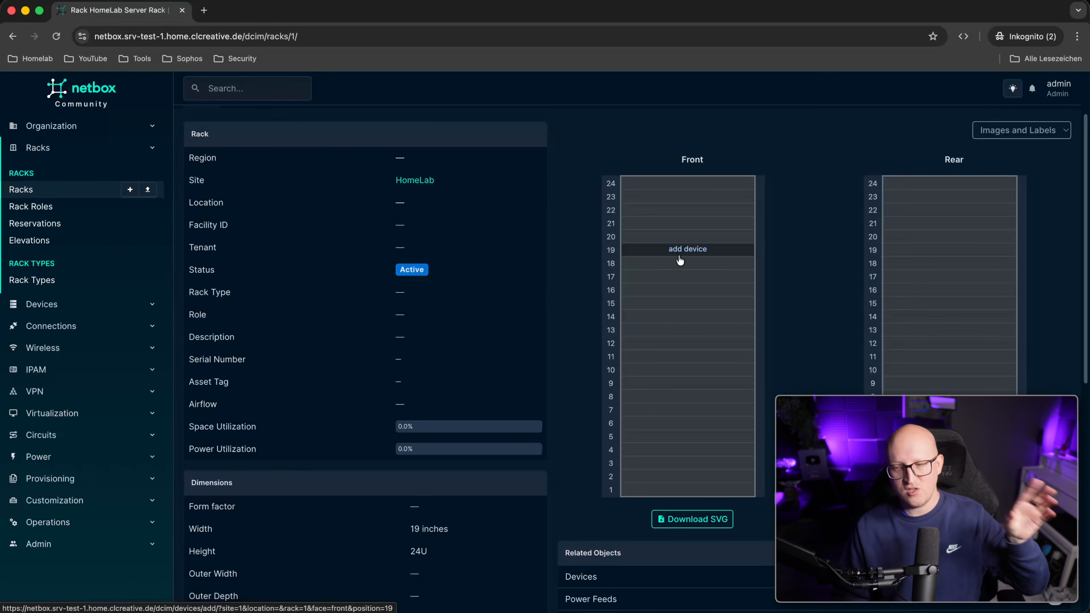
scroll(674, 255, up, 1)
scroll(672, 258, down, 1)
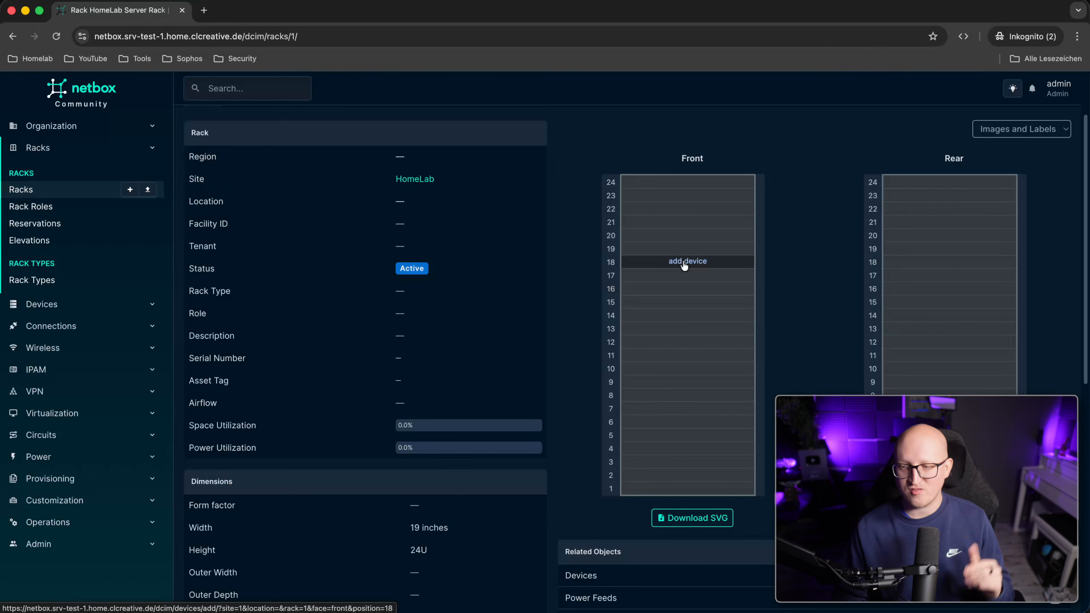
scroll(720, 331, down, 2)
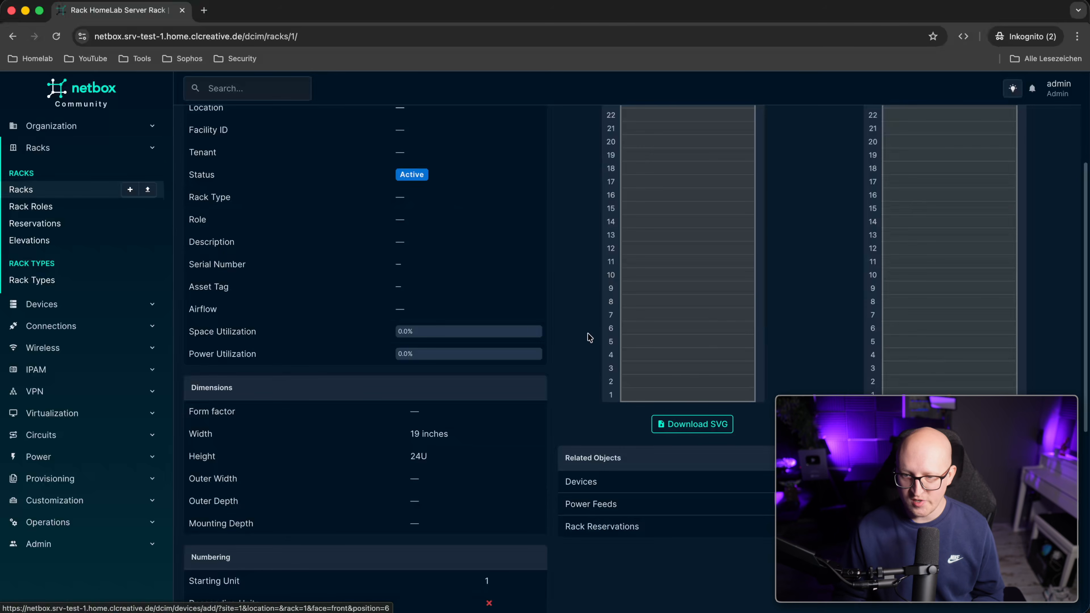
scroll(717, 385, up, 3)
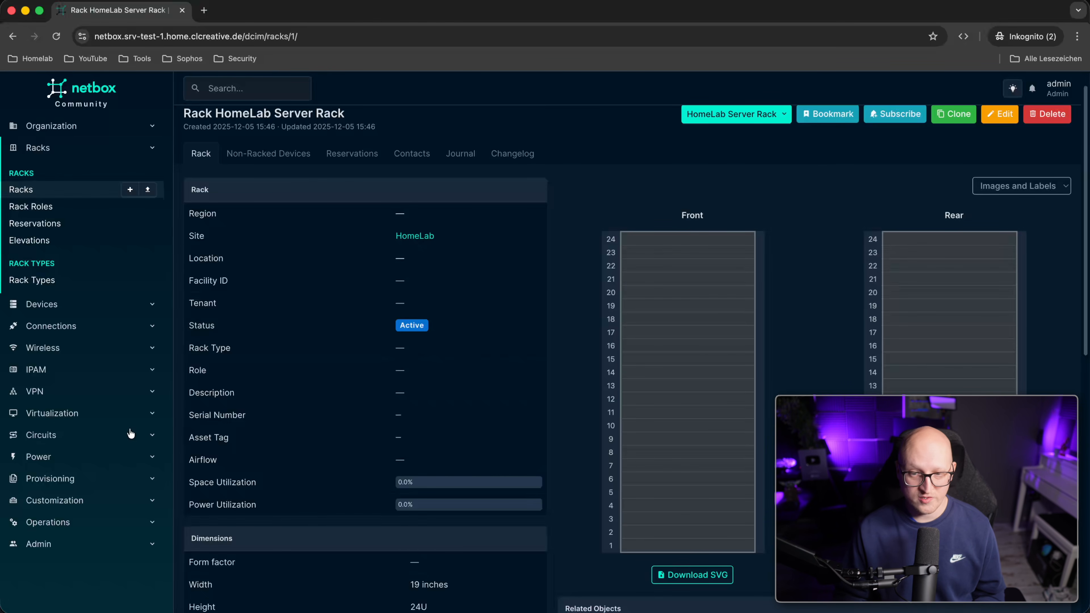
click(80, 303)
scroll(74, 304, down, 1)
scroll(73, 301, down, 2)
scroll(73, 193, up, 3)
Add the Router device role with a brown colour, then return to the roles list.
click(76, 115)
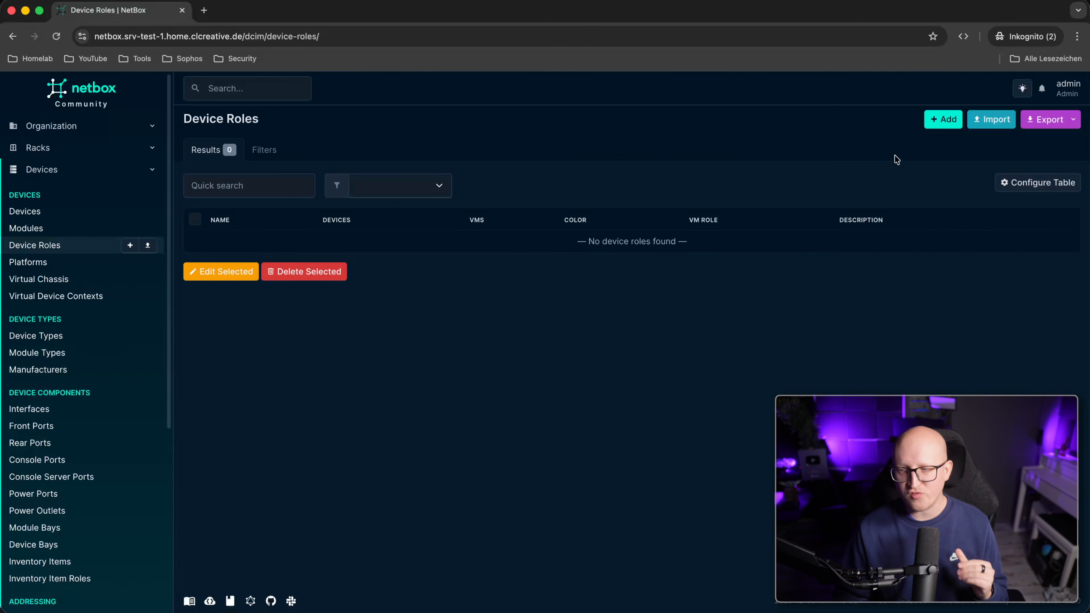
click(943, 118)
click(564, 229)
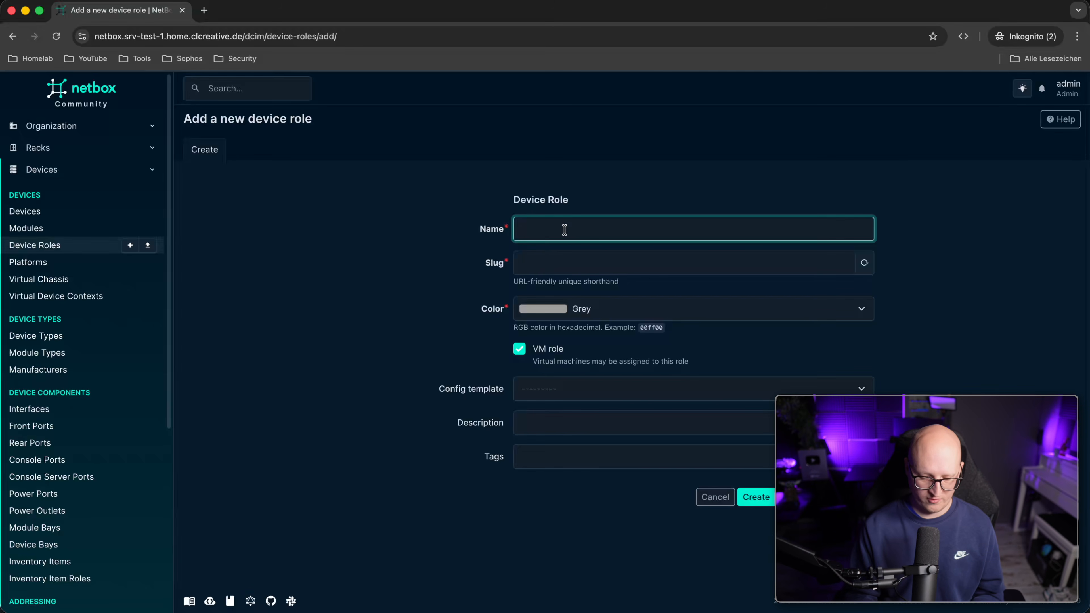
text(Router)
key(Tab)
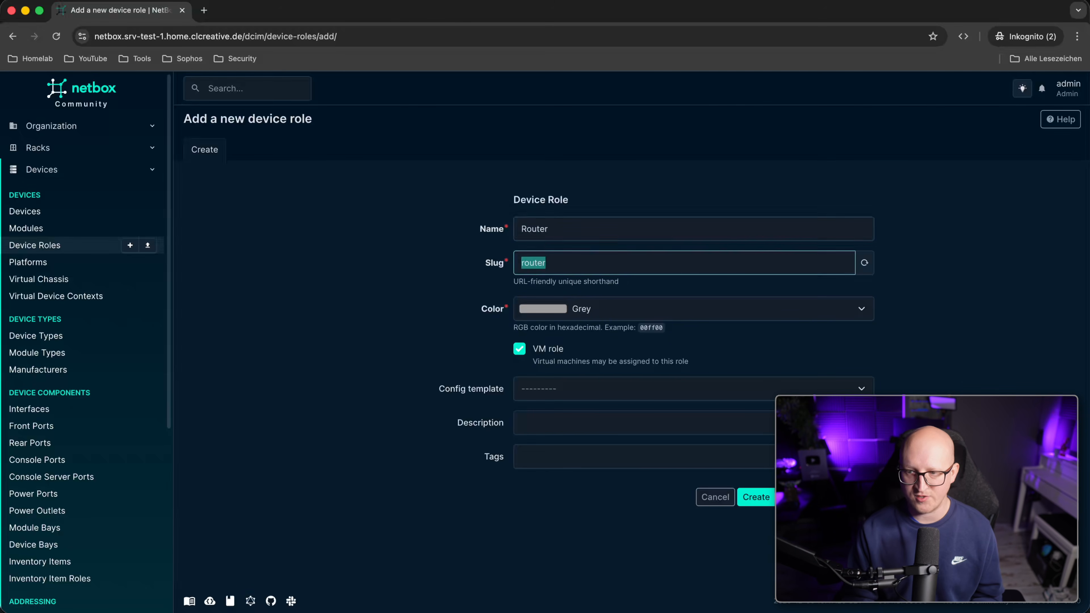
key(Tab)
key(Tab)
scroll(584, 395, up, 2)
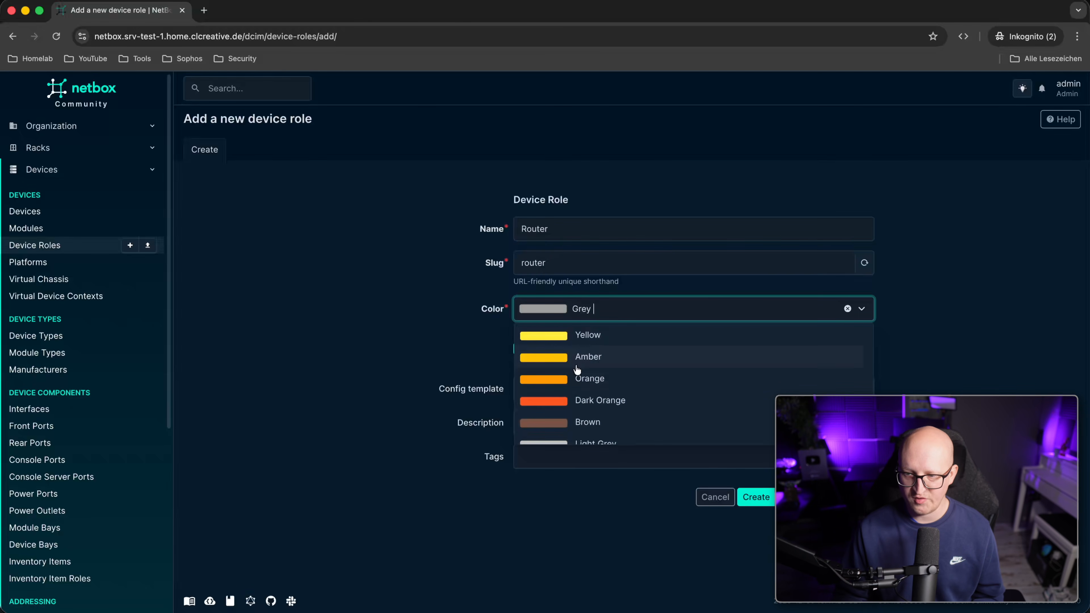
click(597, 423)
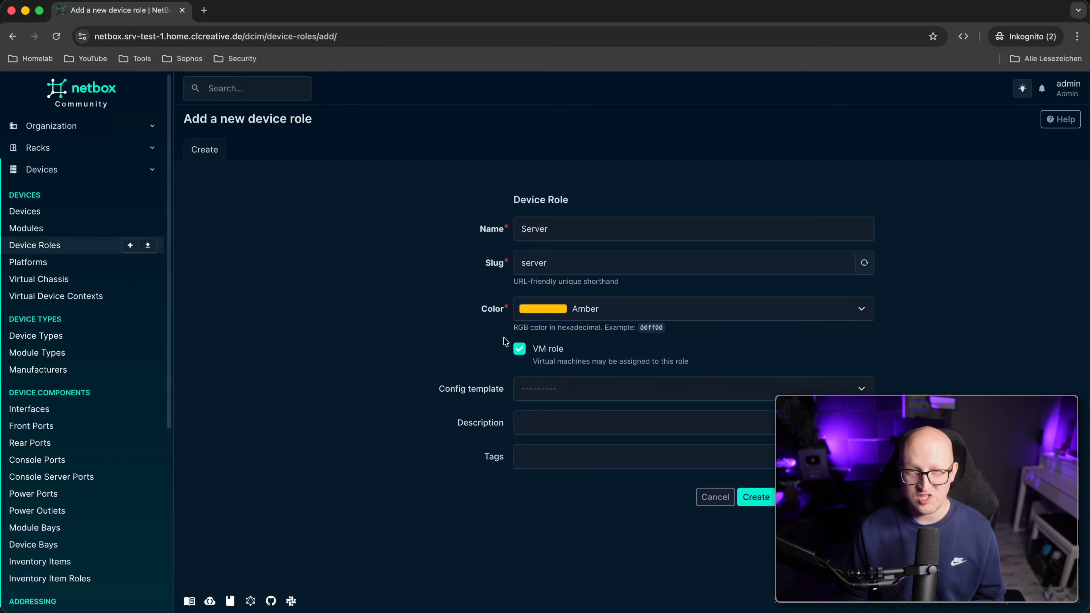
click(757, 498)
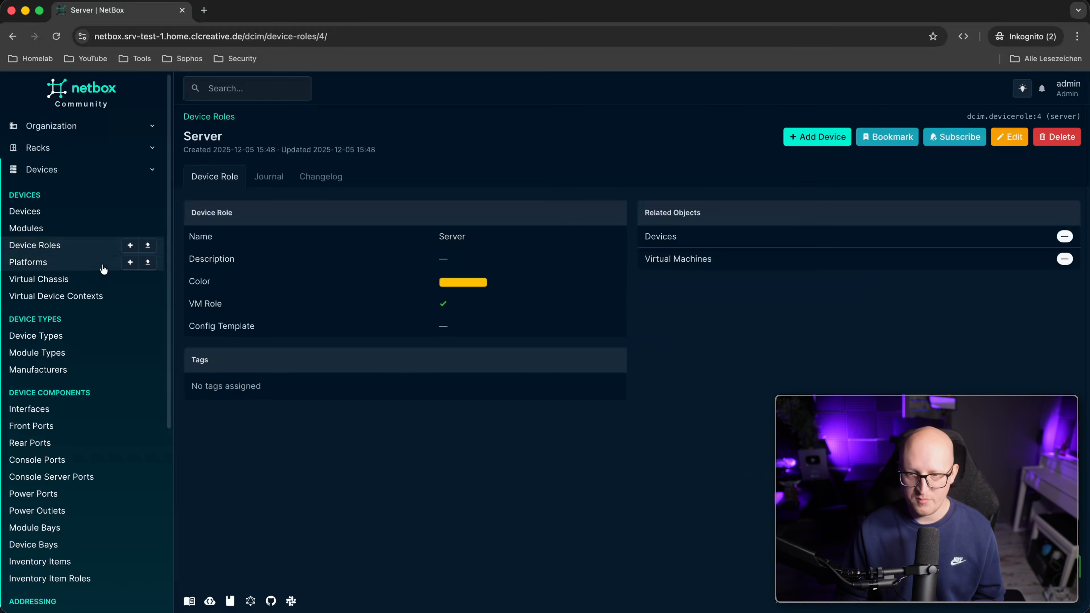
click(117, 245)
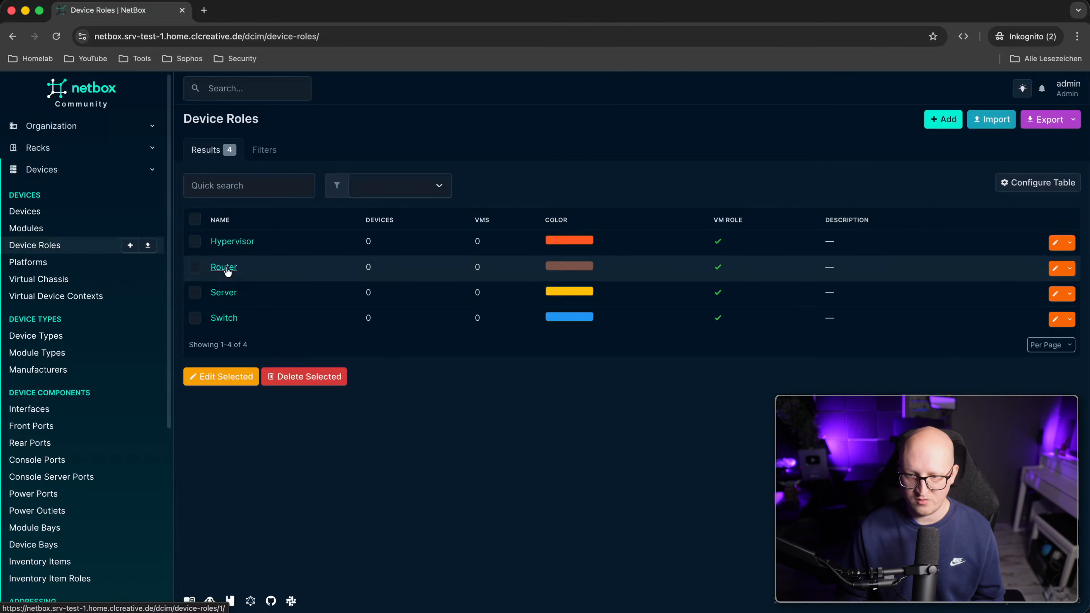
Turn off the VM role setting on the Switch device role.
click(224, 318)
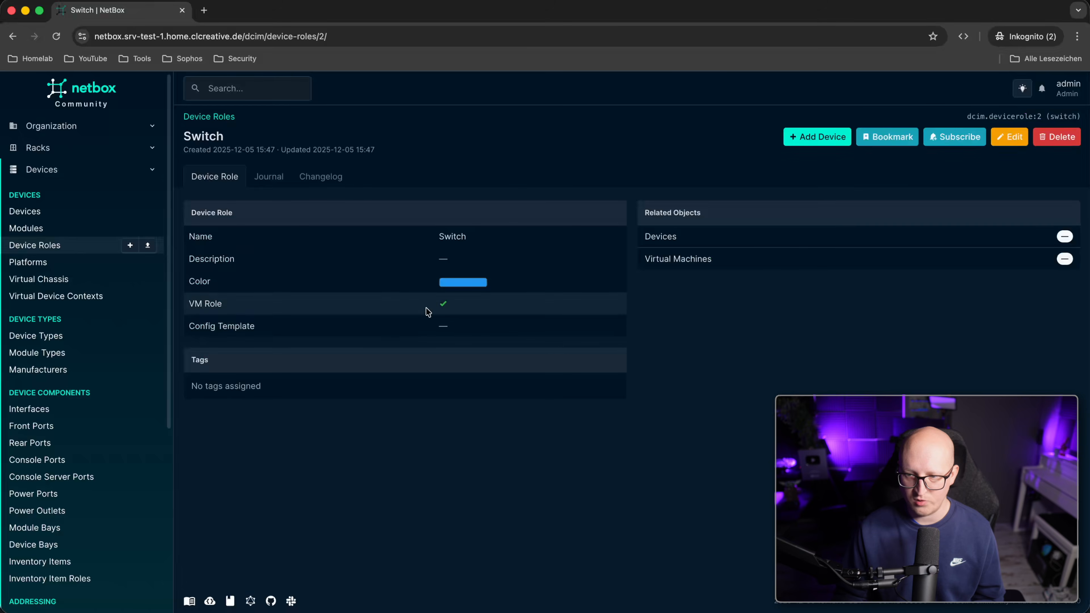
click(1010, 137)
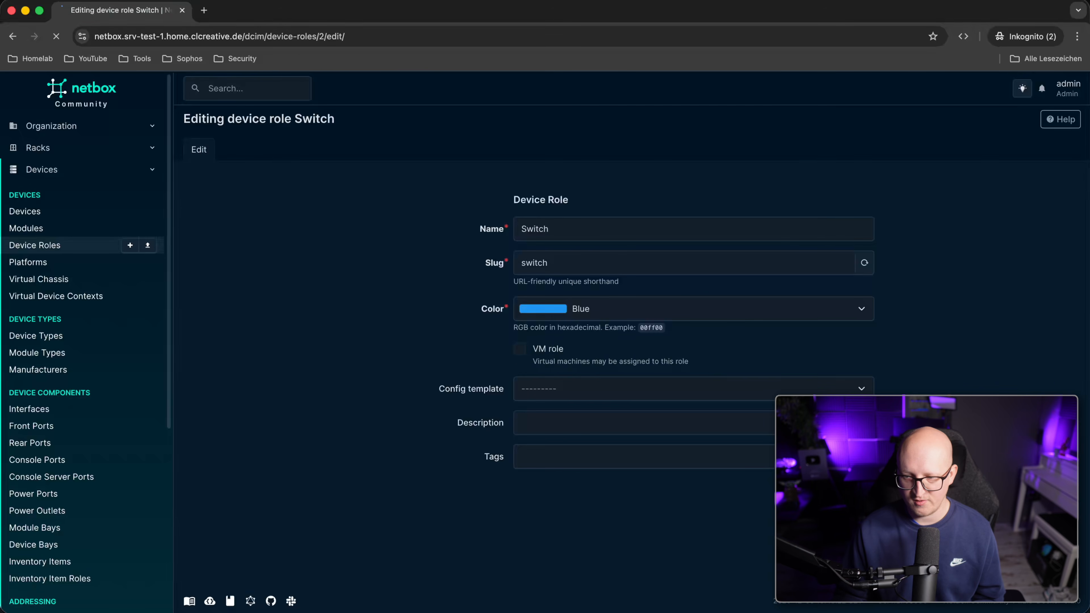
click(80, 247)
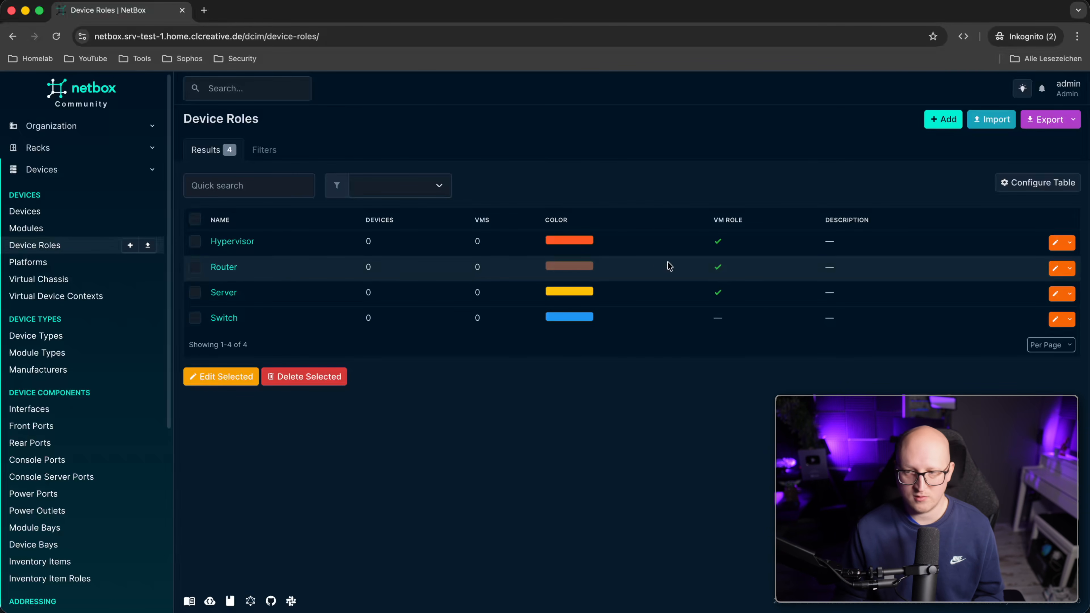
Edit the Hypervisor role, then go to the empty Device Types list.
click(253, 242)
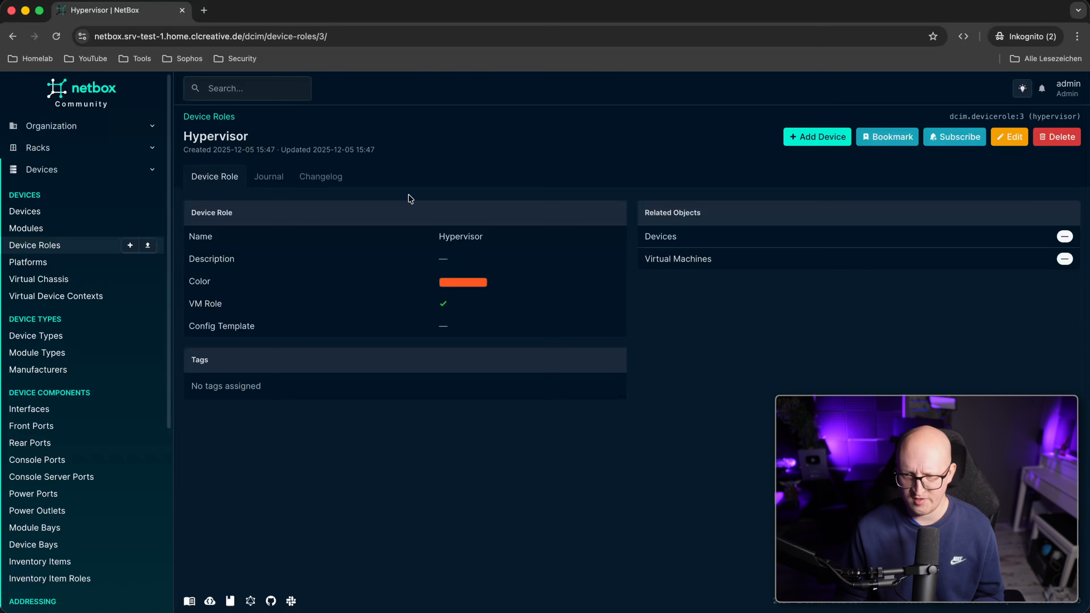
click(1010, 136)
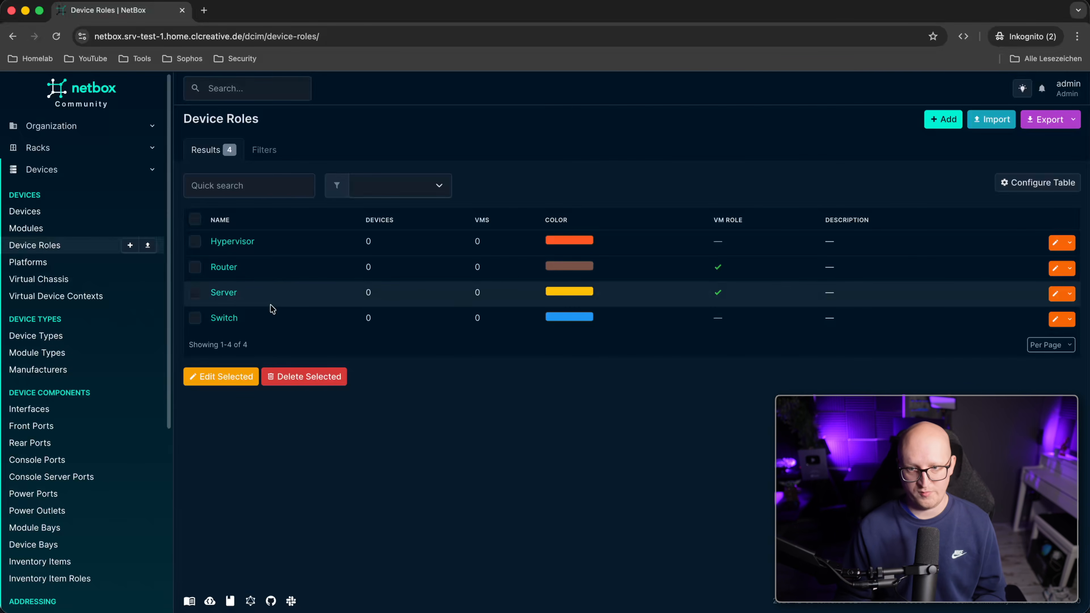
click(35, 335)
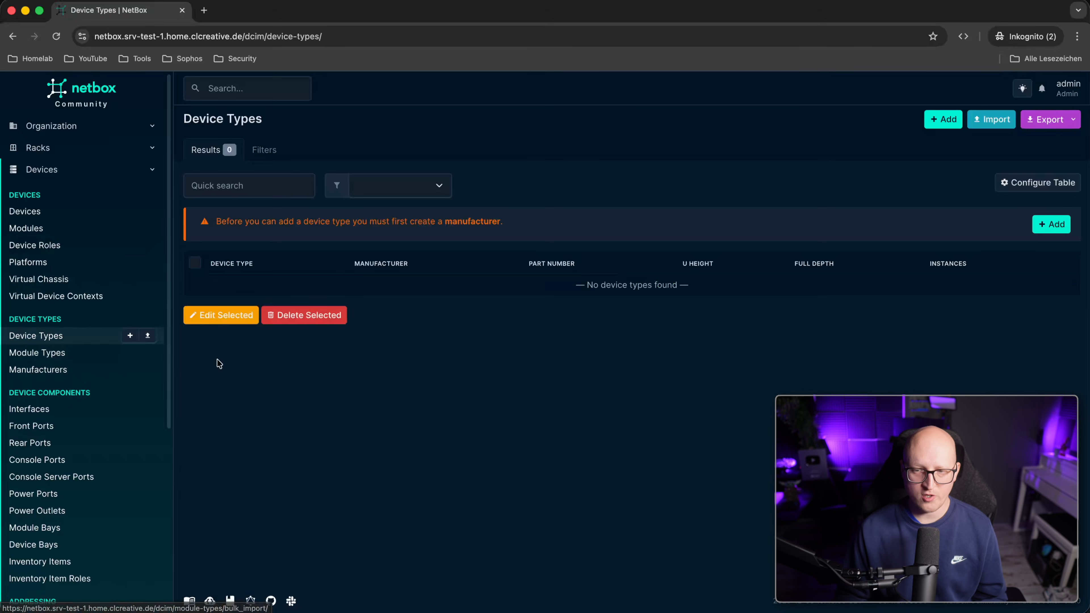
Start a new device type and, with no manufacturers available, bring up Quick Add Manufacturer.
drag(251, 219, 482, 221)
click(497, 326)
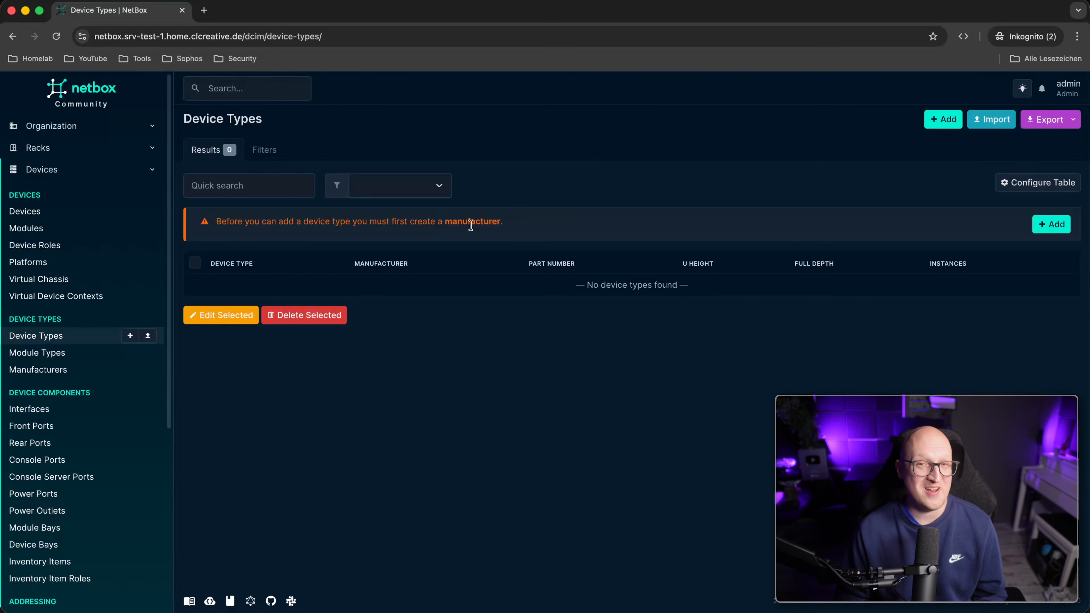
click(946, 118)
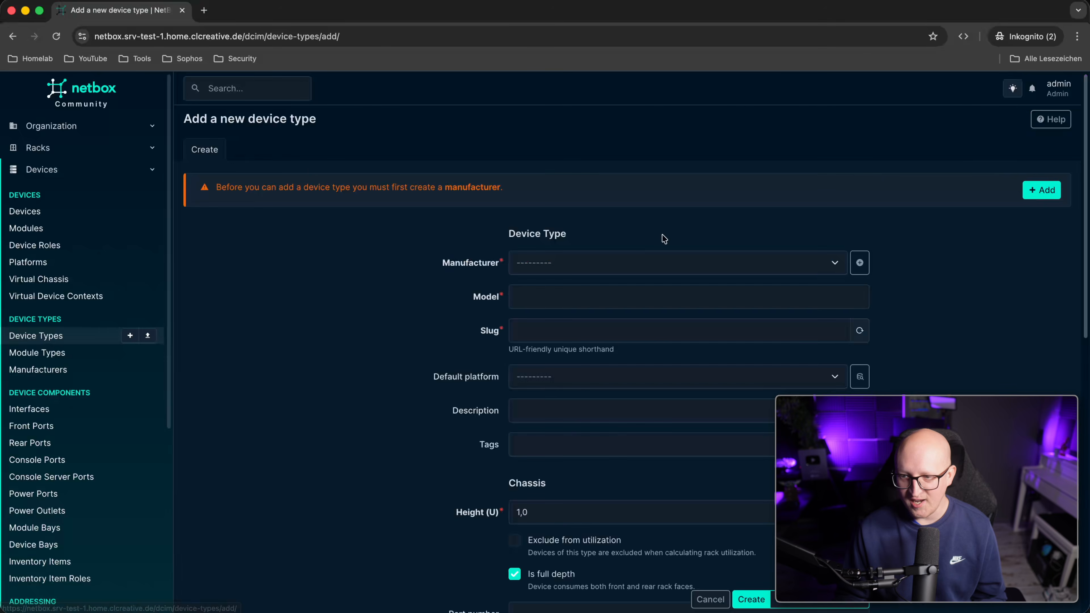
scroll(393, 294, down, 2)
scroll(442, 285, down, 1)
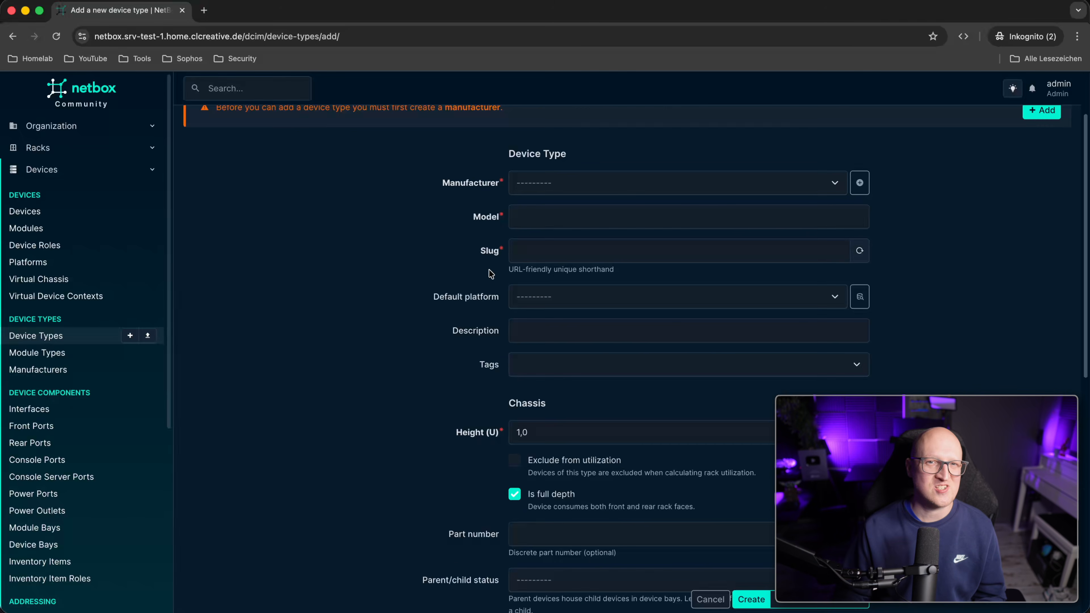
scroll(490, 274, up, 3)
click(542, 265)
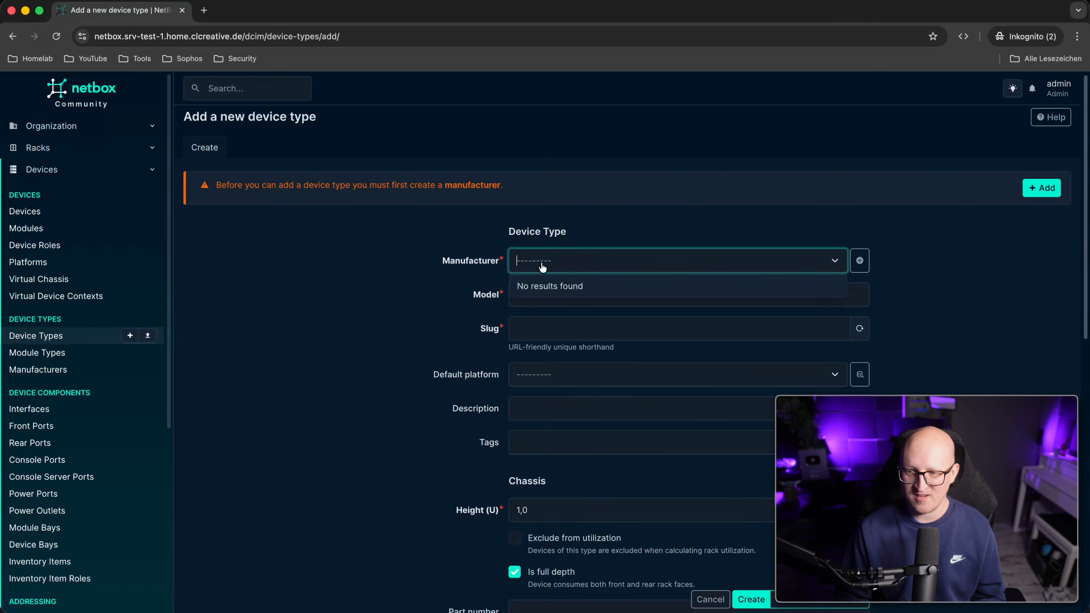
click(460, 277)
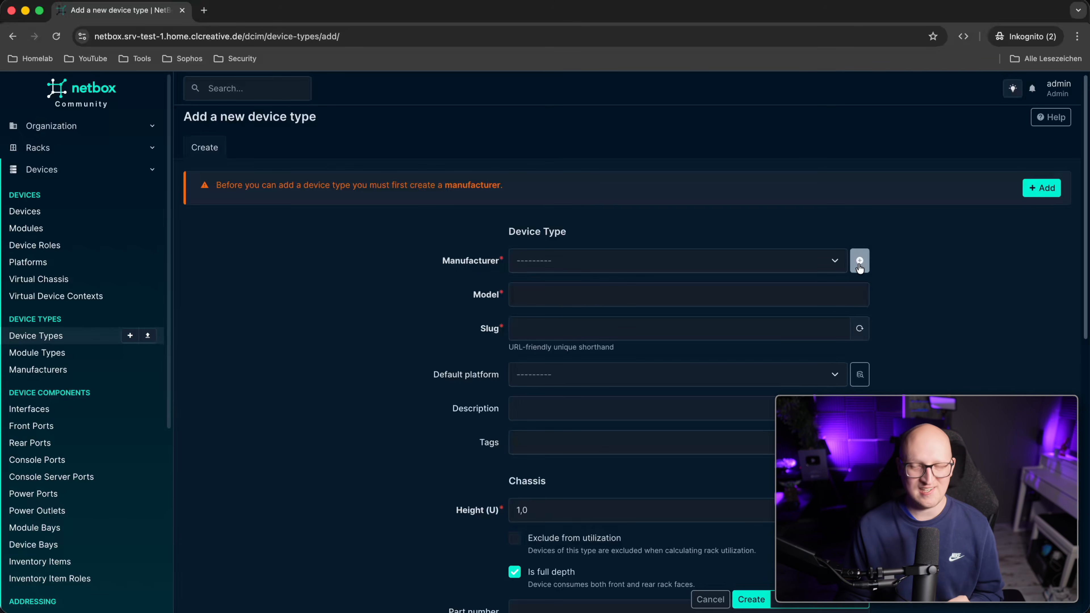
click(859, 261)
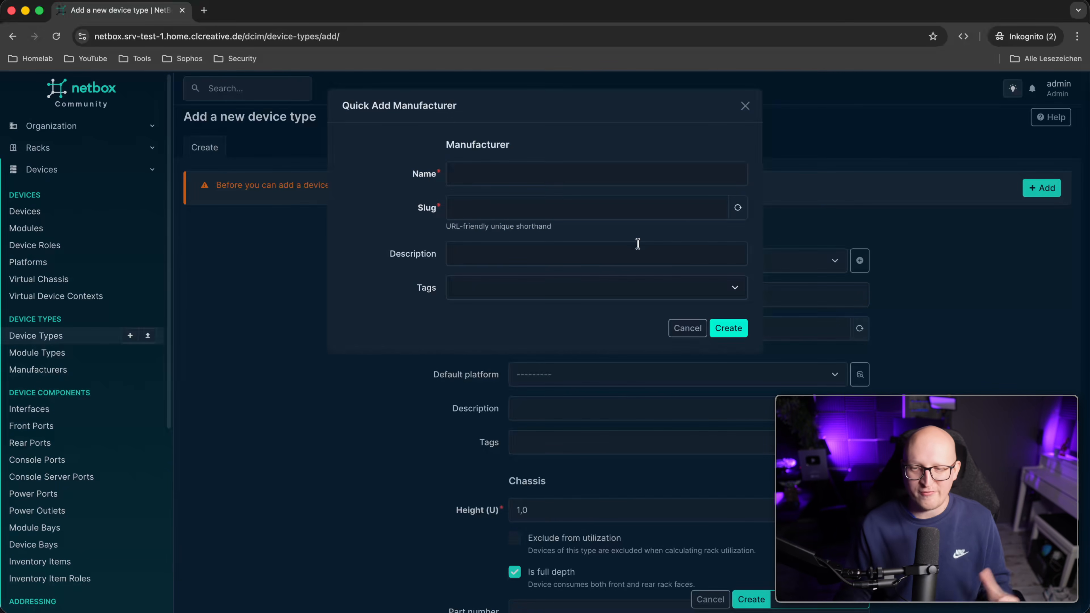
Quick-add the manufacturer Minisforum.
click(460, 173)
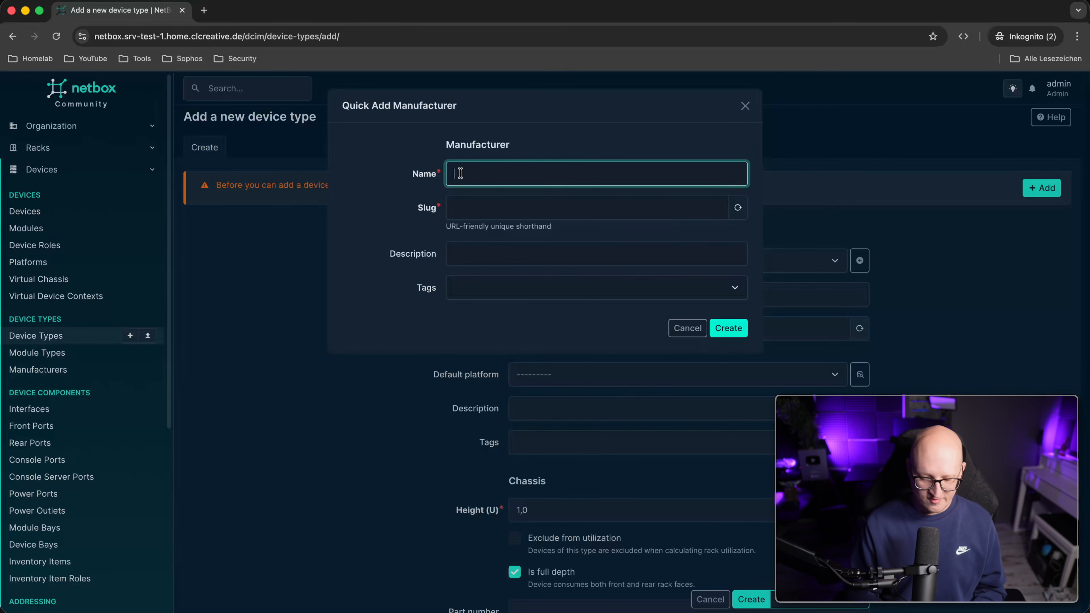
text(HP)
key(BackSpace)
key(BackSpace)
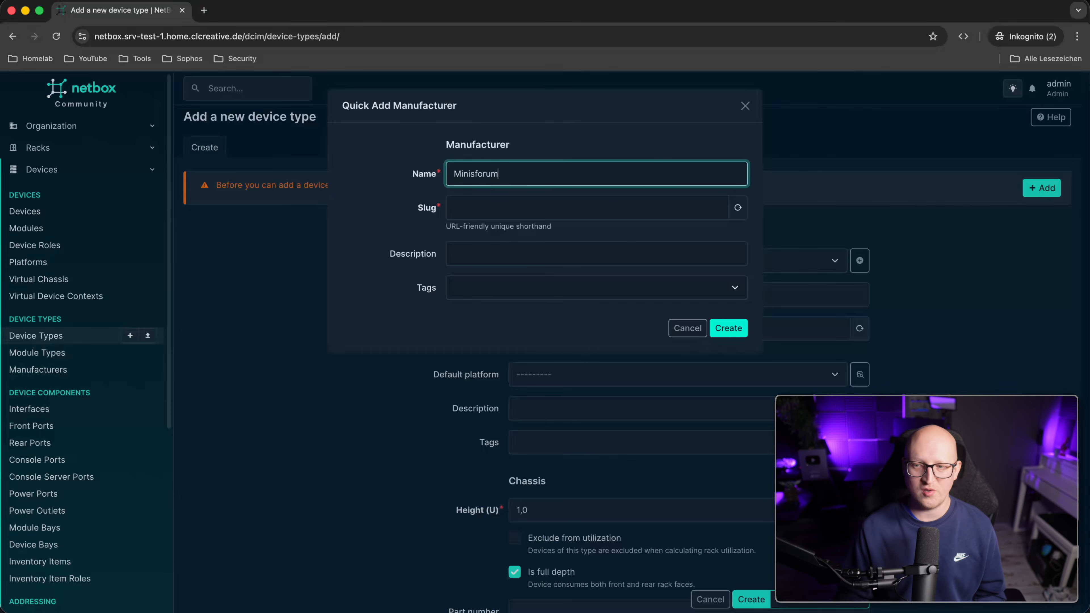
click(729, 328)
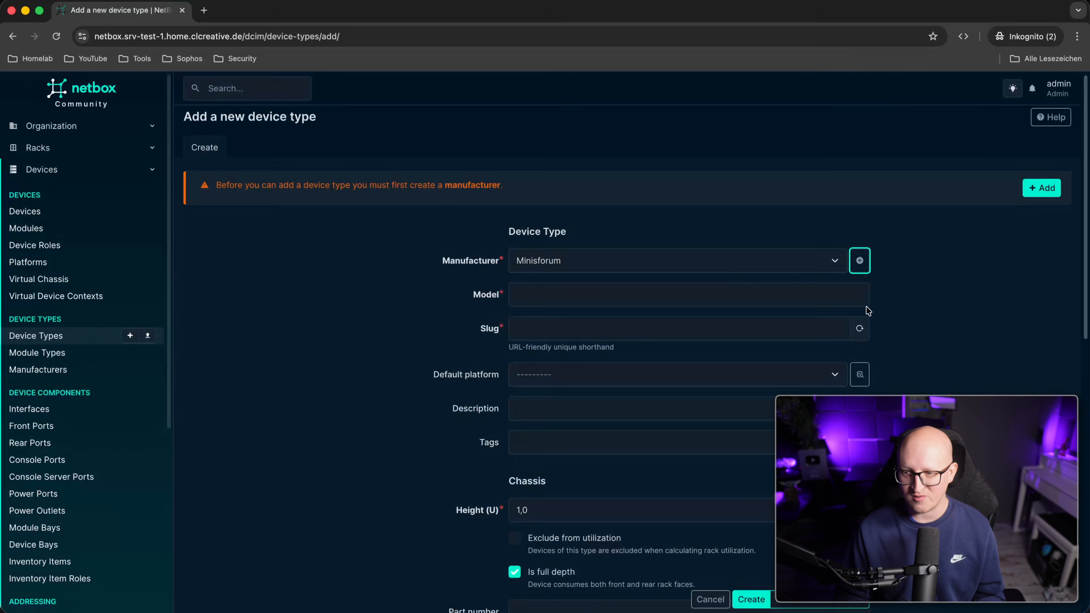
Quick-add manufacturer DIY (slug diy) and select it for the new device type.
click(860, 261)
text(DIY)
key(Tab)
click(400, 205)
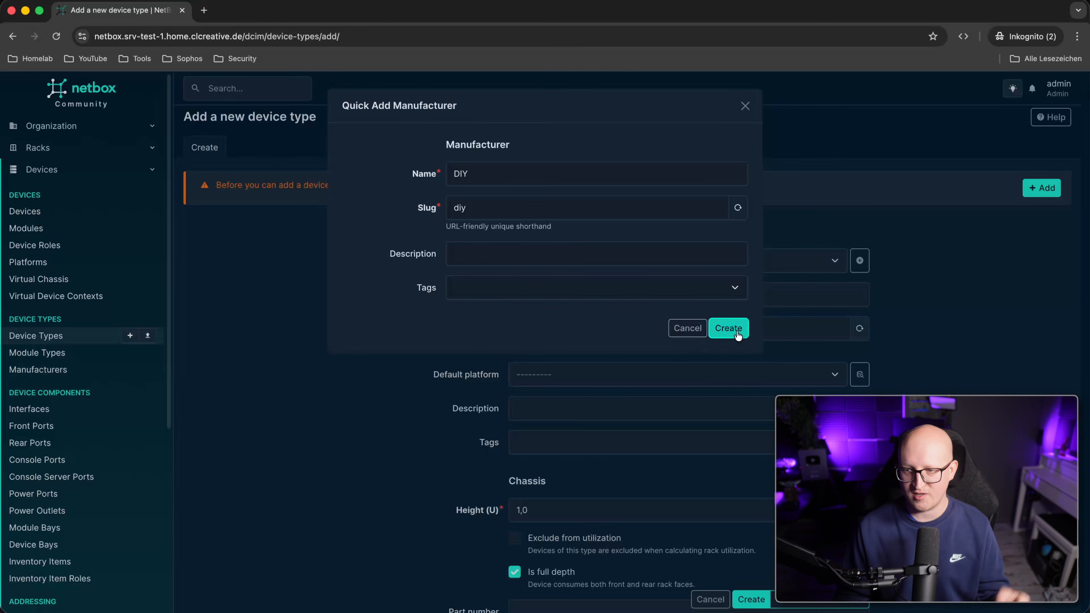
click(729, 330)
click(548, 264)
click(538, 313)
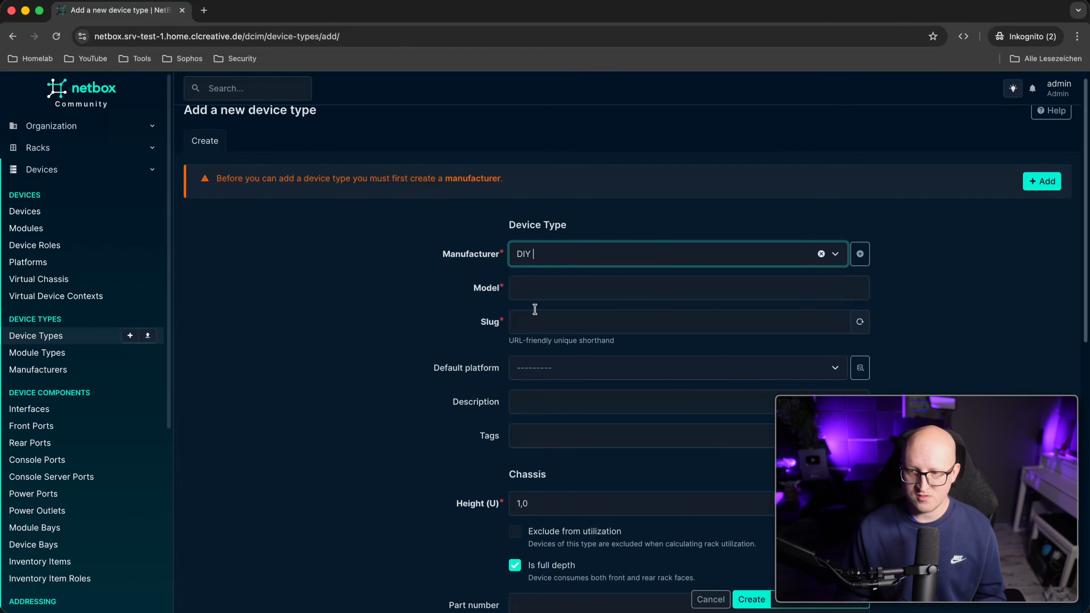
Name the model 2U DIY Rack Server, leaving the default platform empty.
click(561, 280)
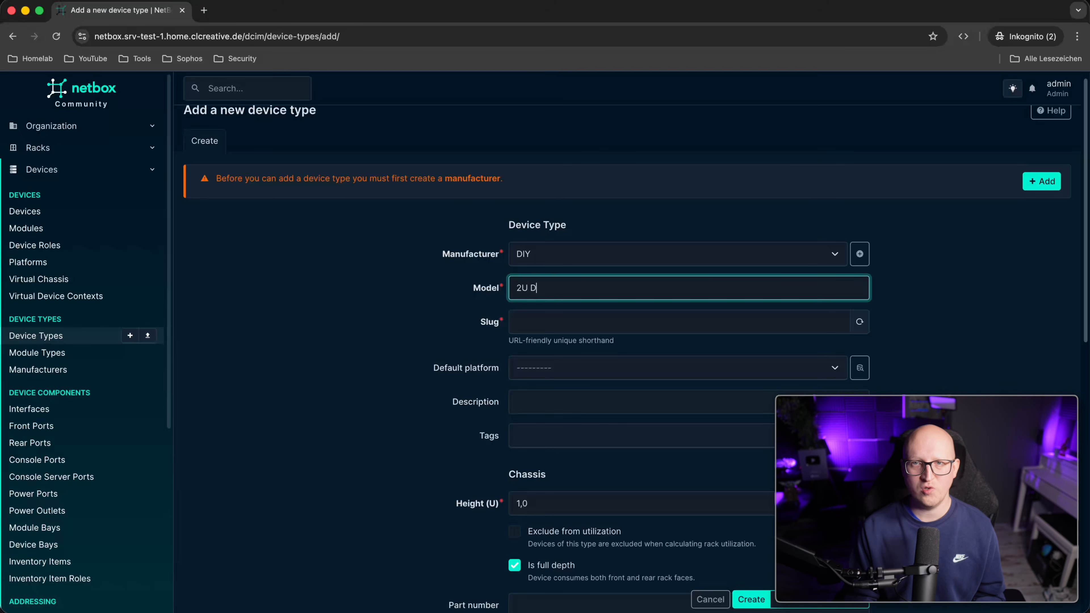
text(2U DIY Rack Server)
click(355, 309)
click(512, 362)
click(461, 314)
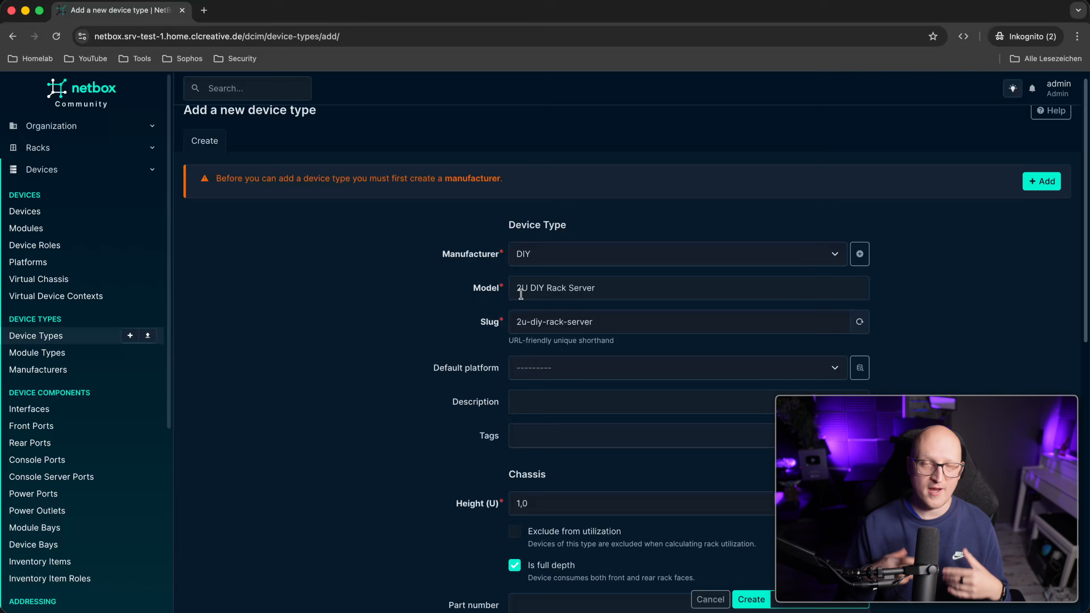
Set the height to 2U and create the full-depth device type.
scroll(522, 356, down, 3)
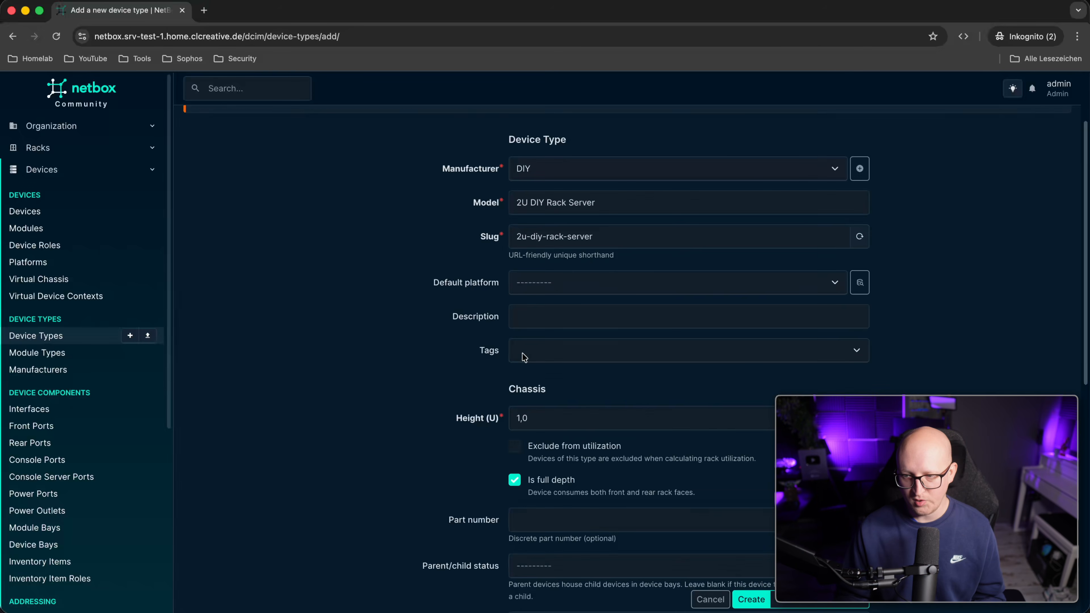
double_click(518, 400)
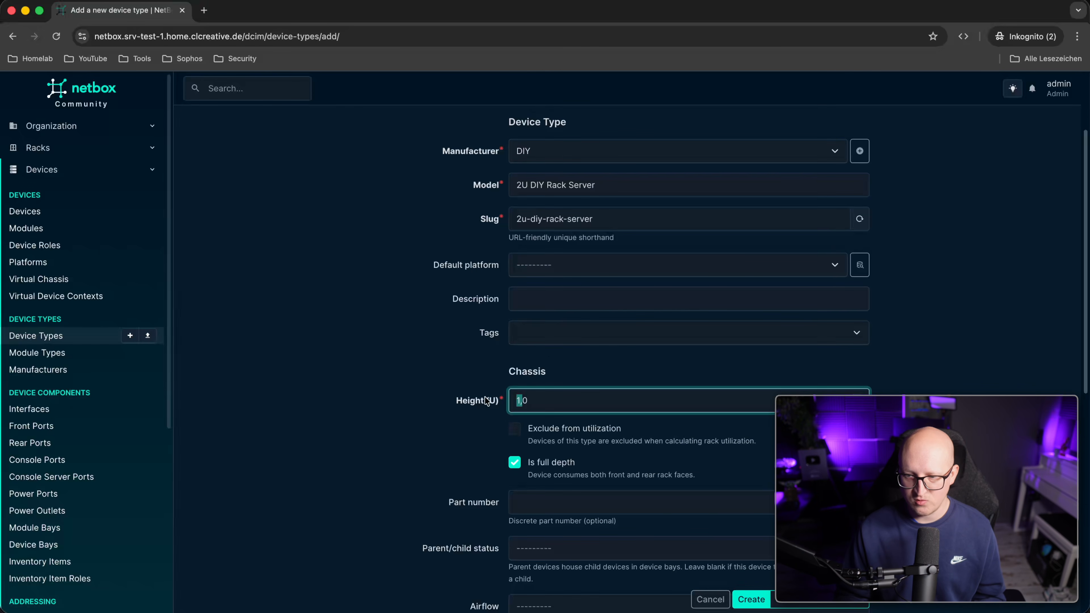
text(2)
key(Delete)
click(497, 408)
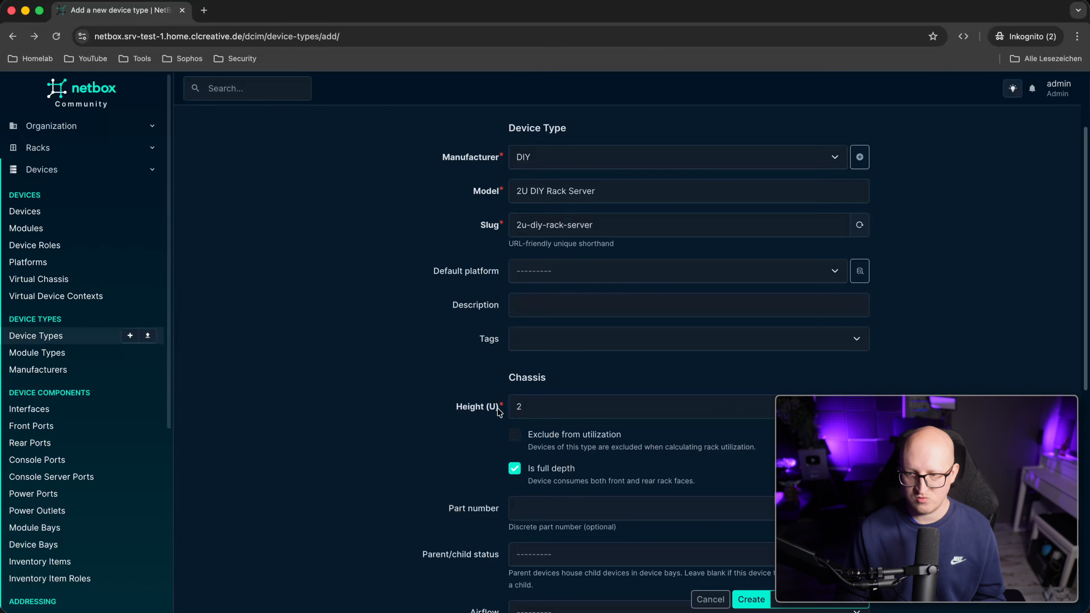
scroll(498, 411, down, 3)
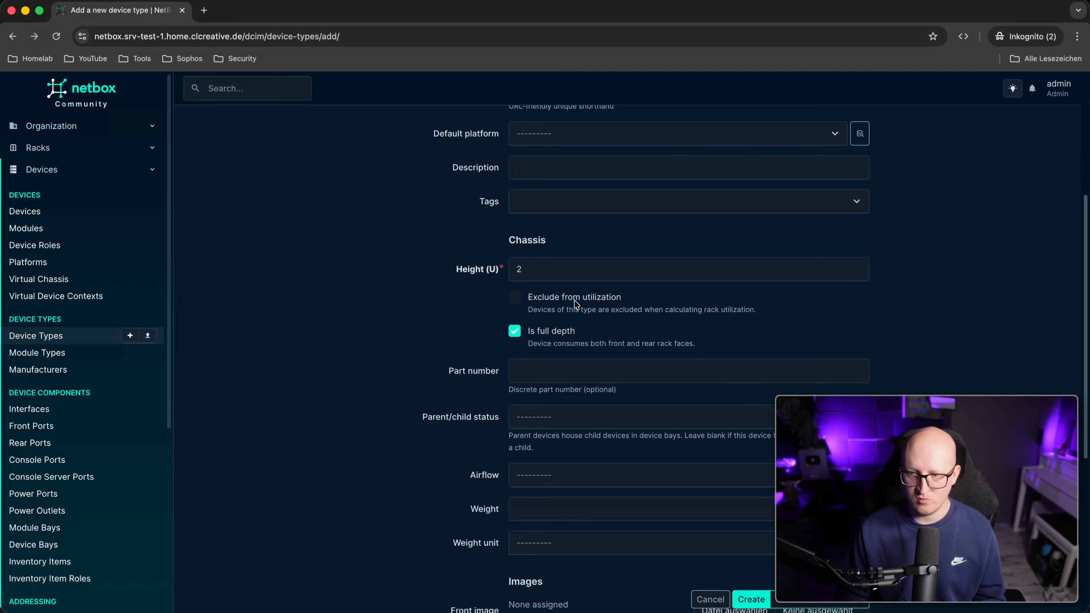
scroll(574, 300, down, 1)
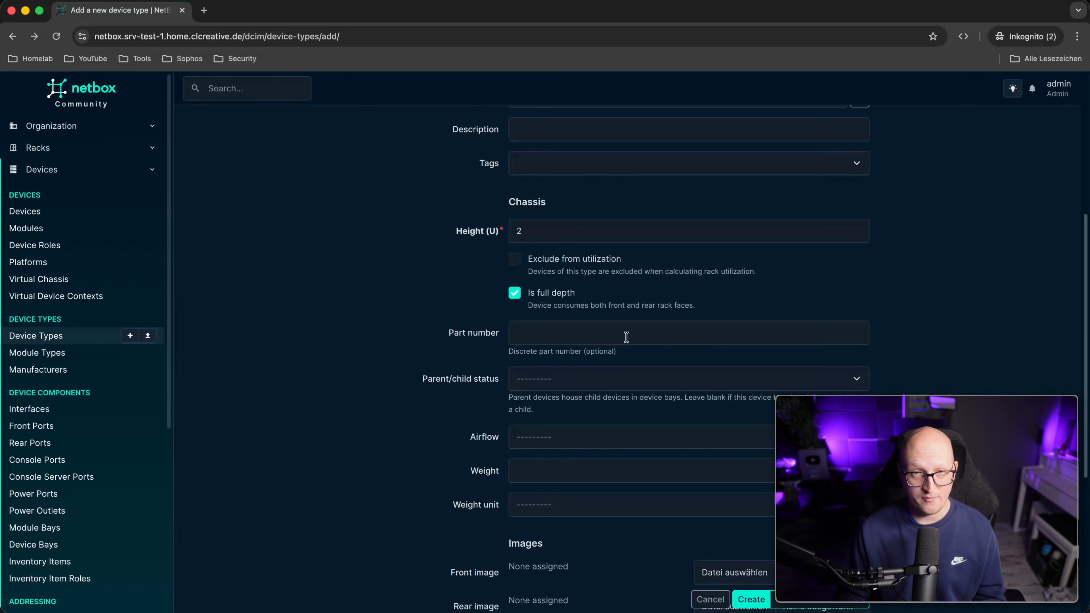
scroll(554, 293, down, 1)
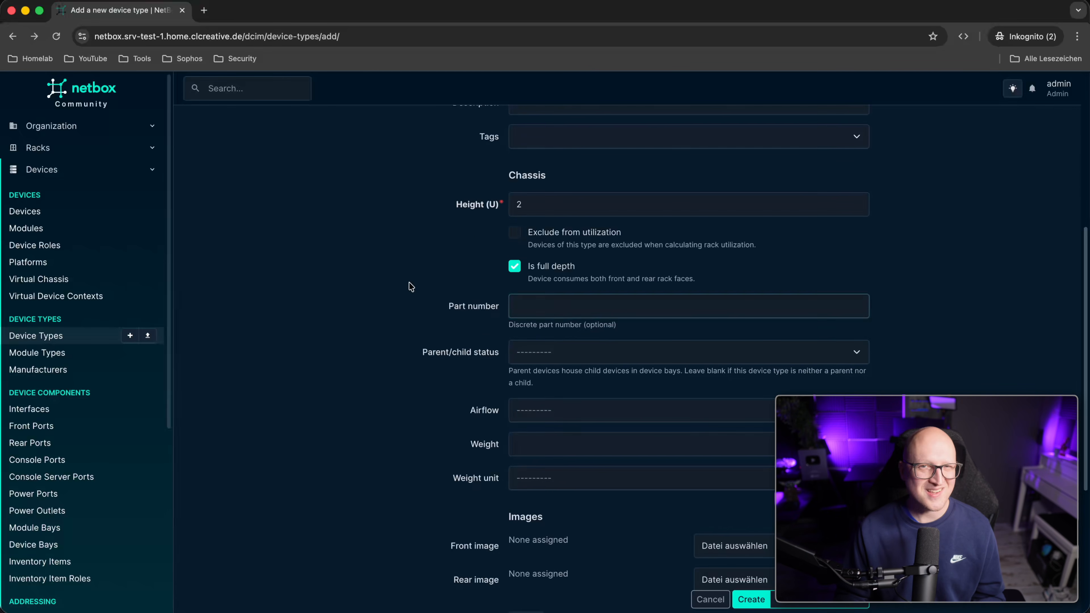
scroll(700, 520, down, 3)
click(751, 599)
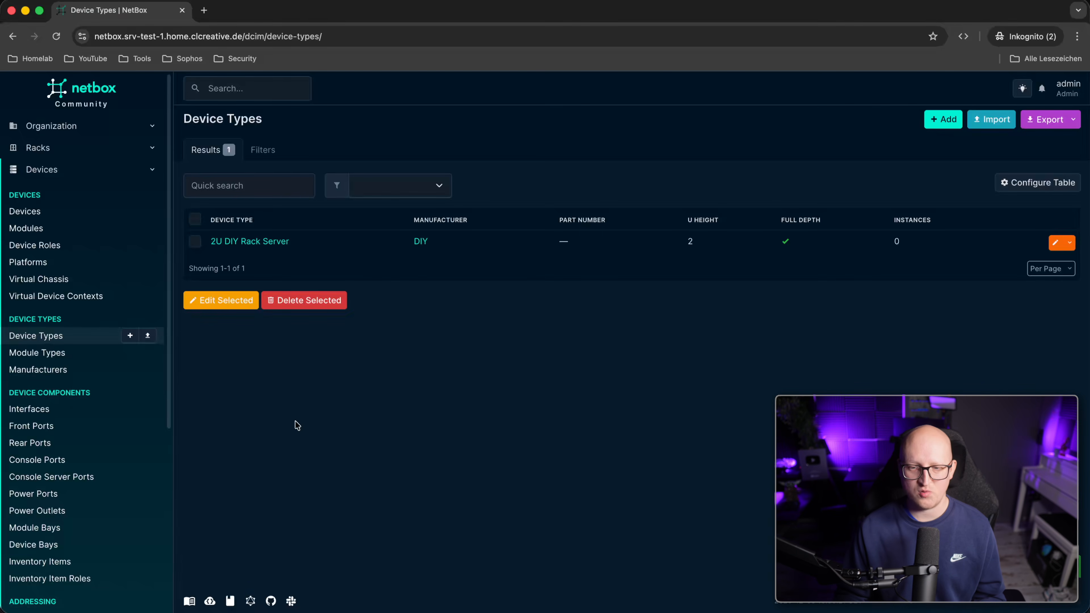
click(68, 219)
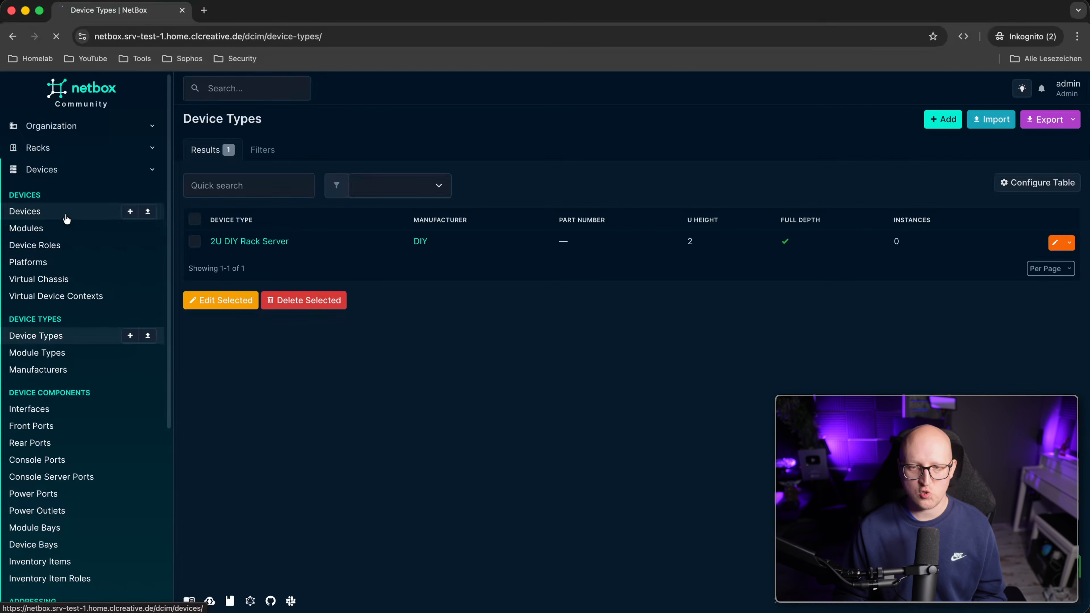
Start device Proxmox Production 1 with role Hypervisor and type 2U DIY Rack Server.
click(932, 128)
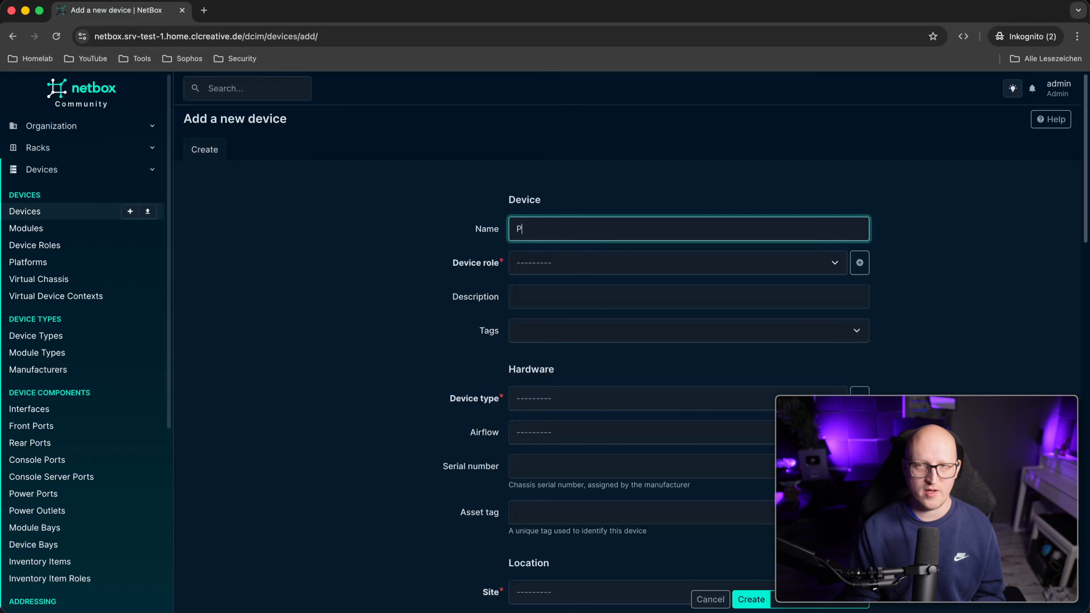
text(Proxmox Production 1)
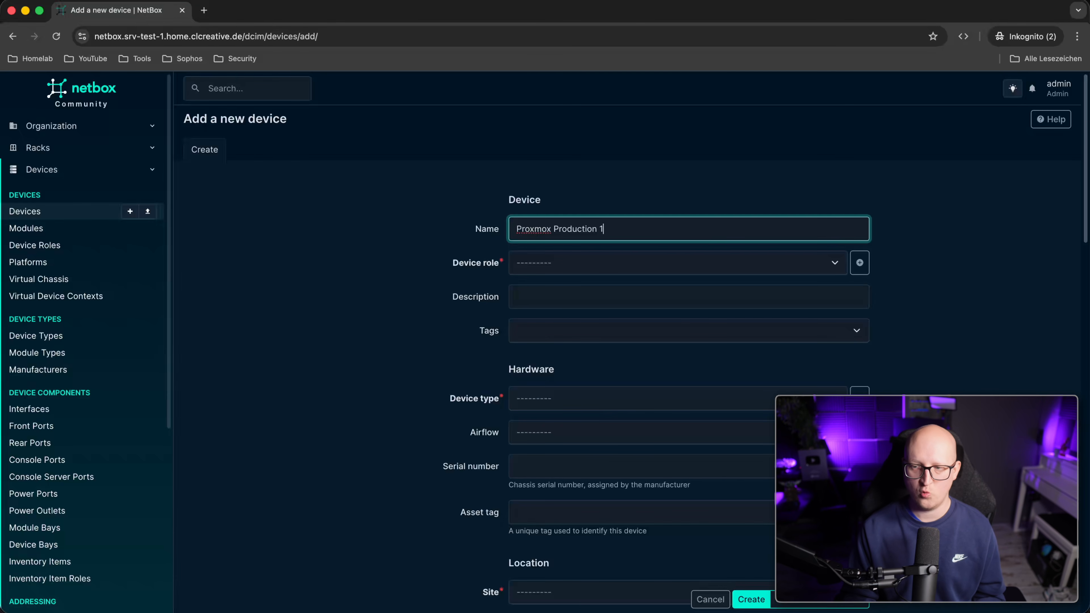
key(Tab)
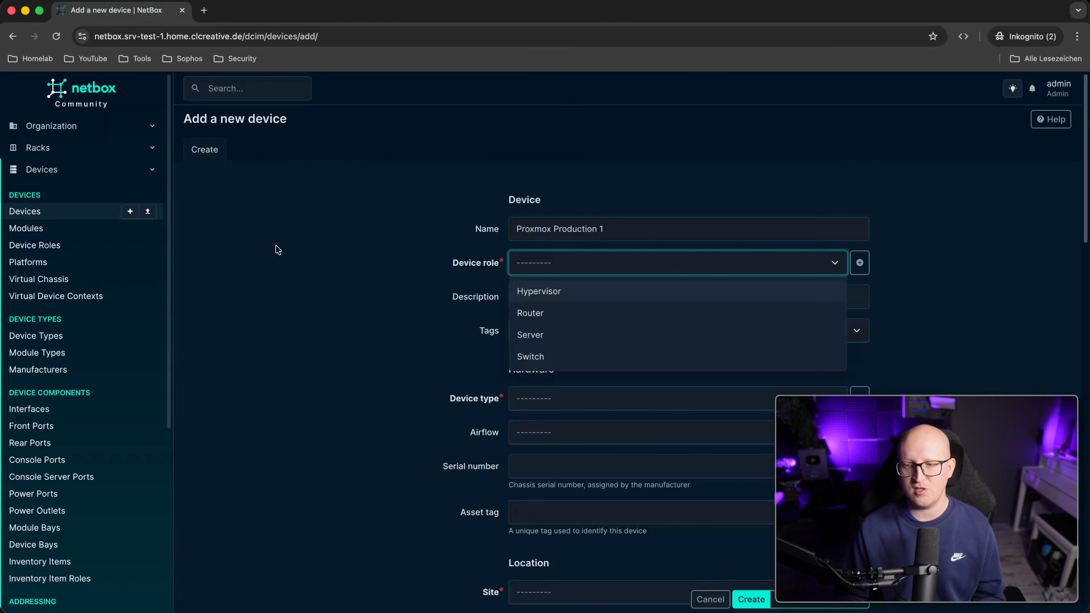
click(566, 300)
scroll(531, 315, down, 3)
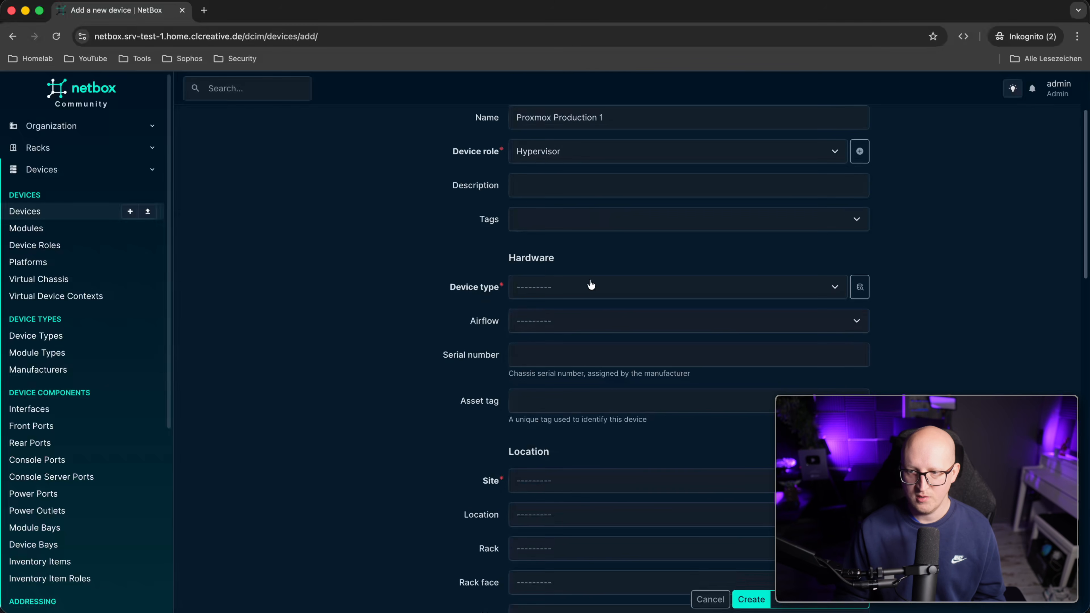
click(590, 283)
click(527, 318)
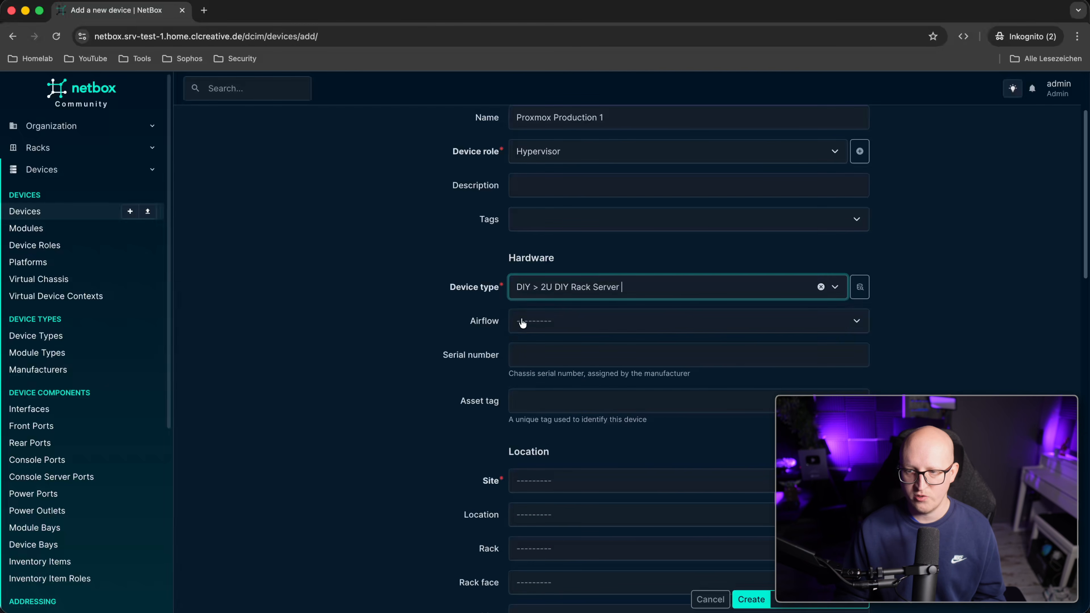
click(385, 310)
Mount it in HomeLab Server Rack at site HomeLab, front face, U16, and create it.
scroll(494, 317, down, 6)
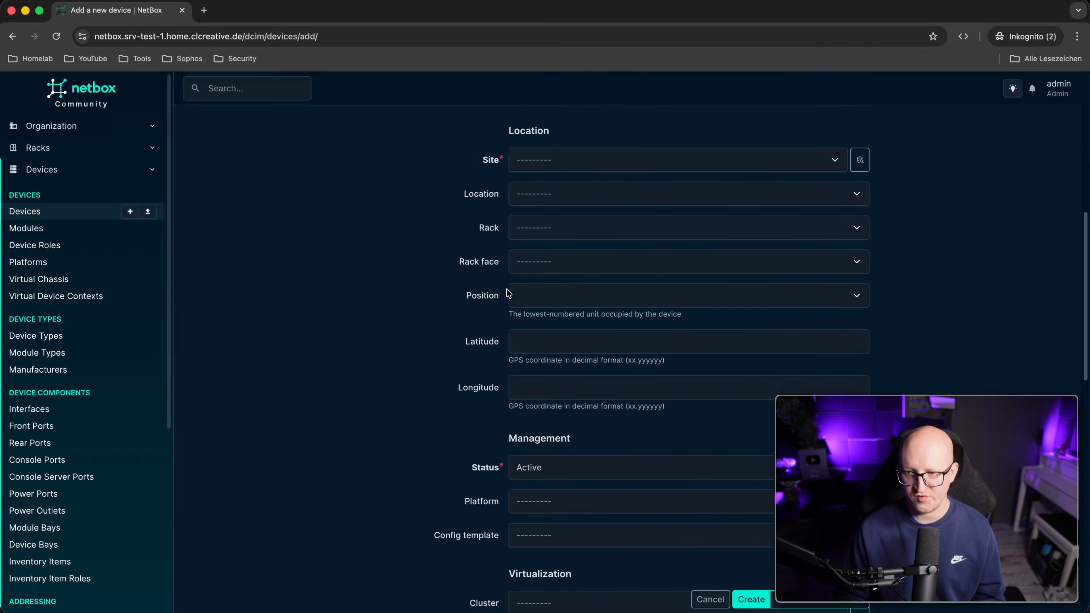
click(553, 227)
click(551, 253)
click(425, 293)
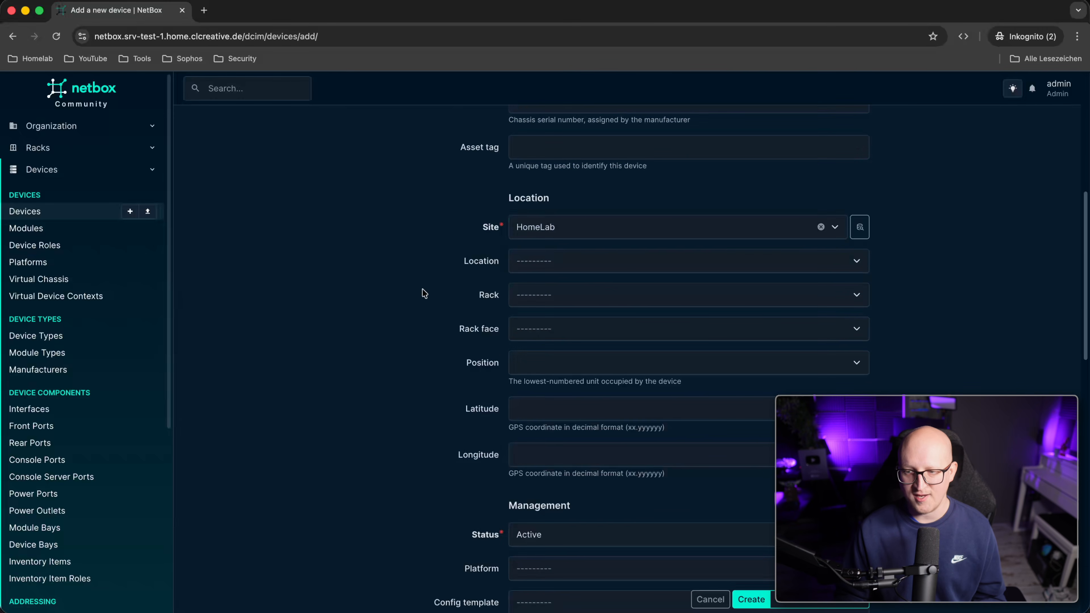
click(562, 303)
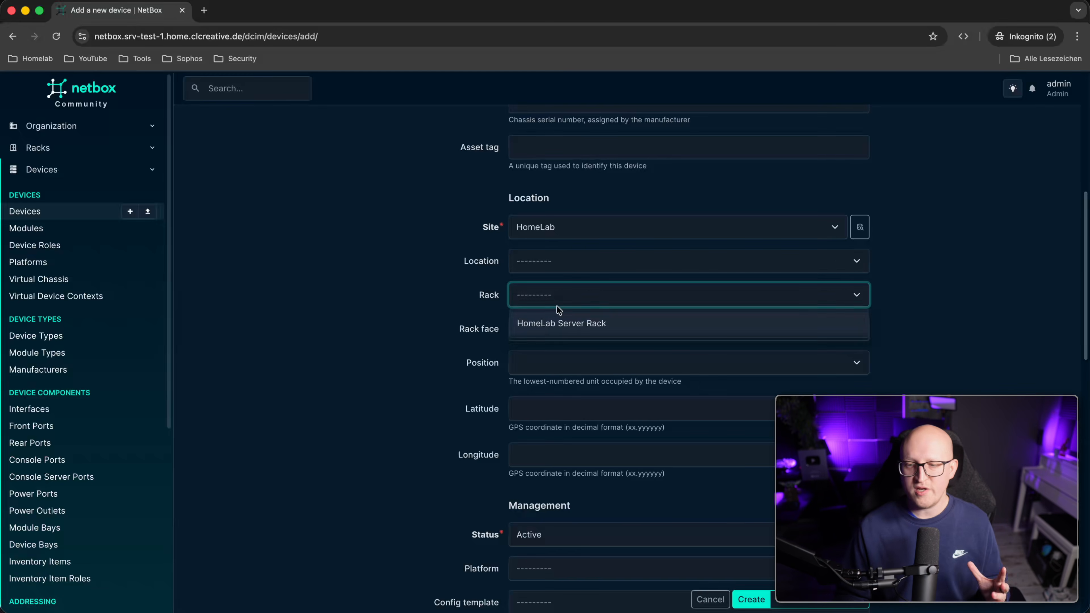
click(552, 327)
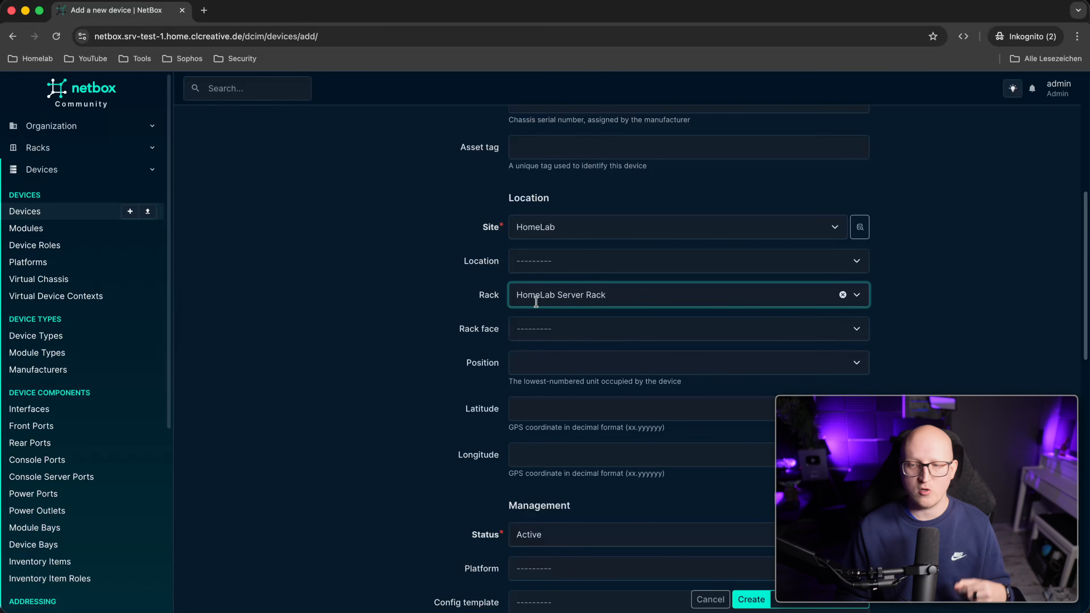
click(523, 329)
click(554, 365)
click(552, 364)
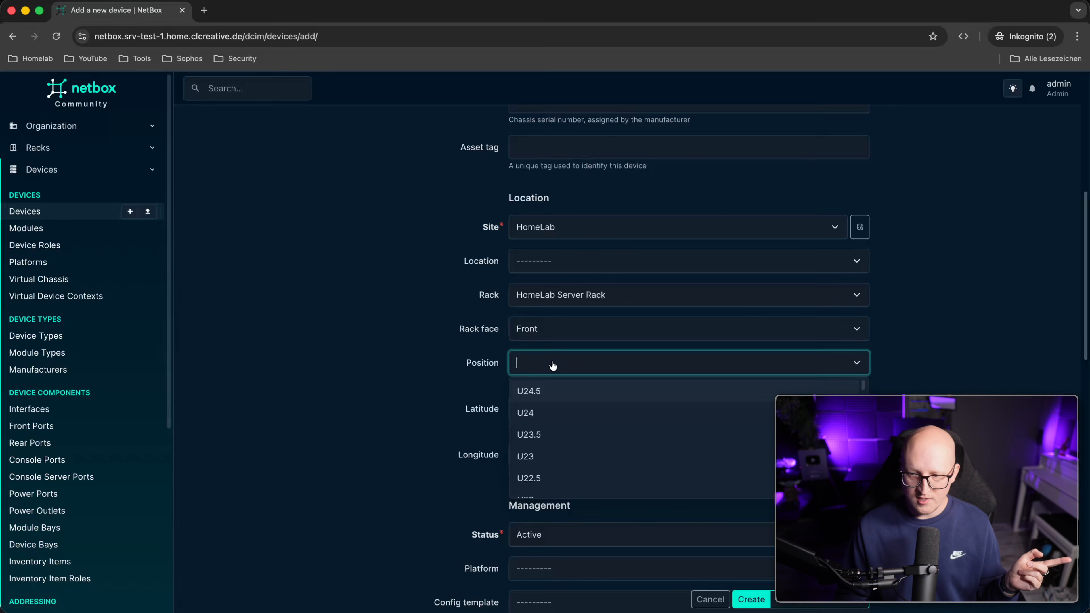
scroll(571, 434, down, 5)
scroll(577, 458, down, 2)
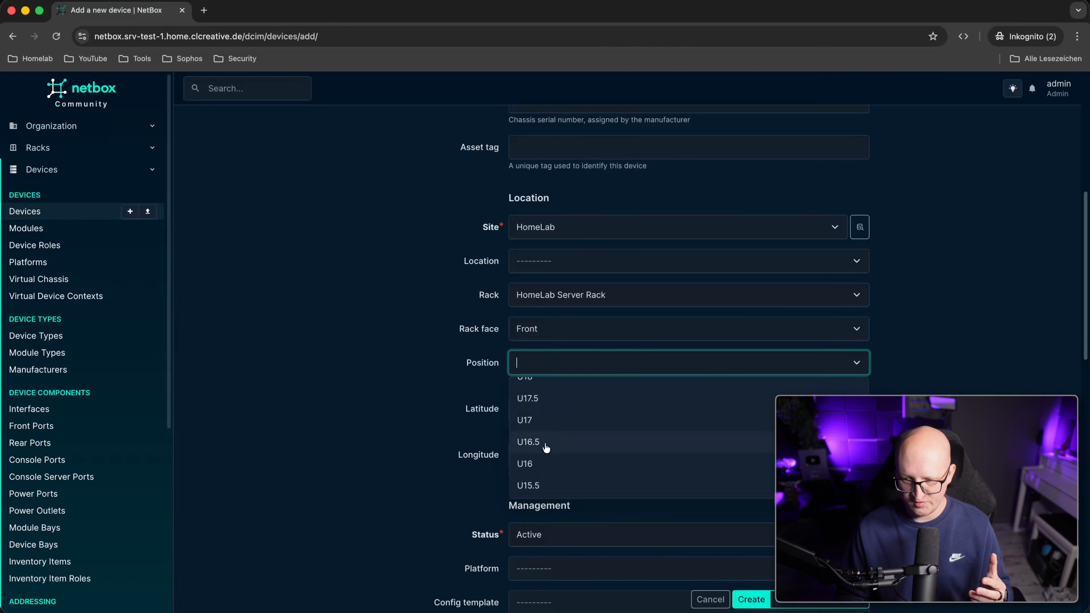
click(542, 465)
scroll(408, 365, down, 2)
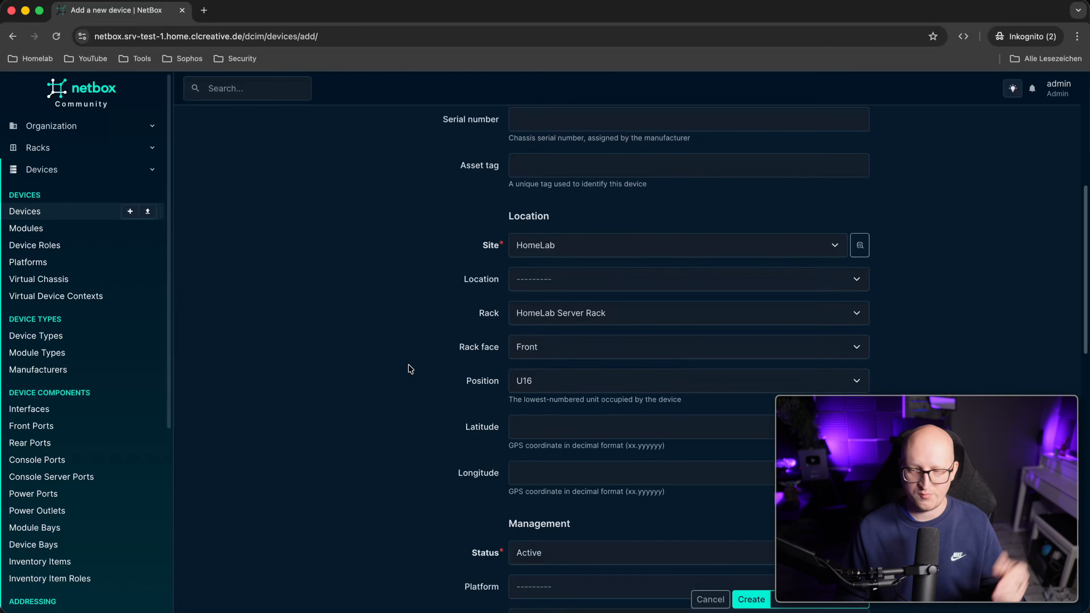
scroll(686, 558, down, 4)
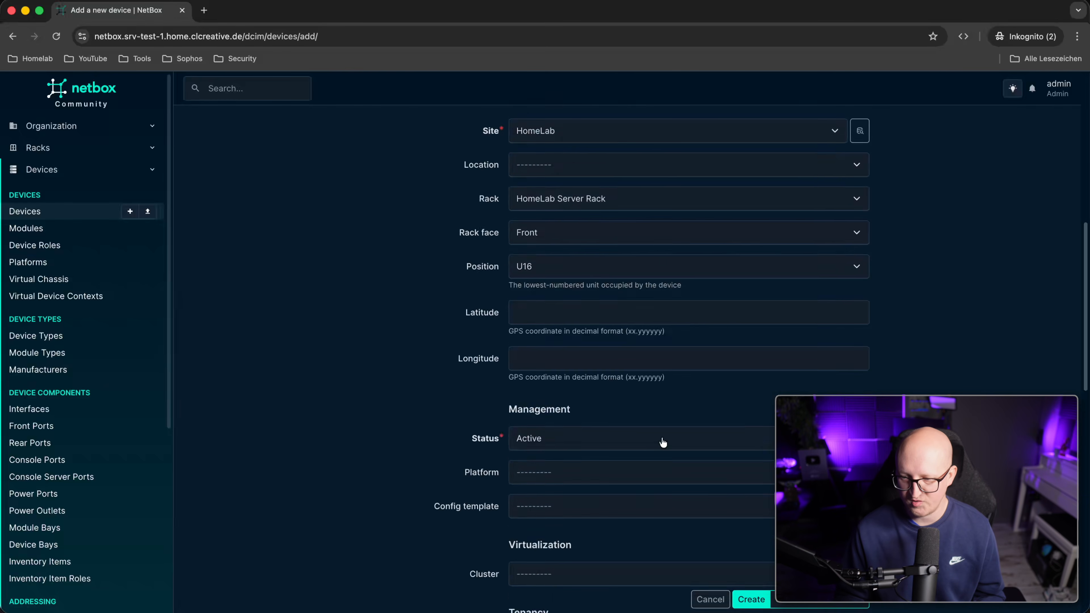
click(749, 599)
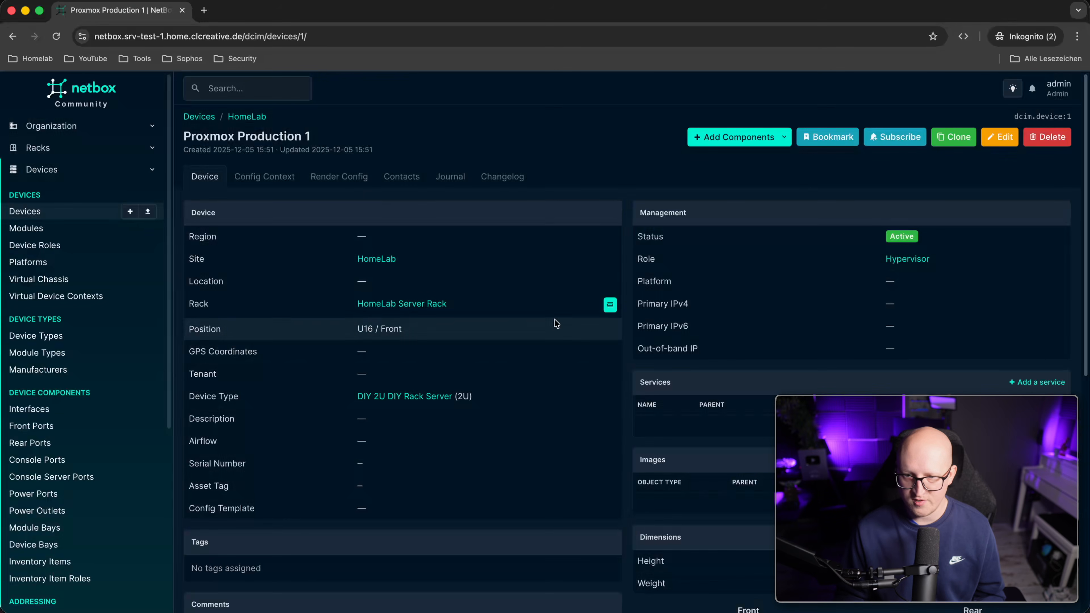
Open HomeLab Server Rack and check Proxmox Production 1 fills U16–U17, at 8.3% utilization.
click(60, 151)
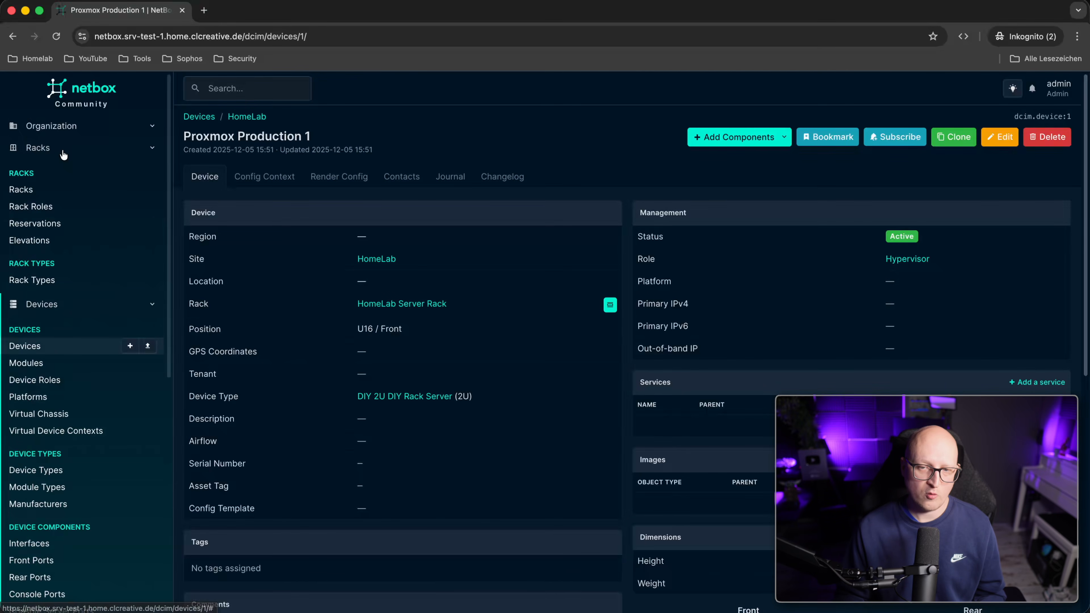
click(35, 187)
click(270, 242)
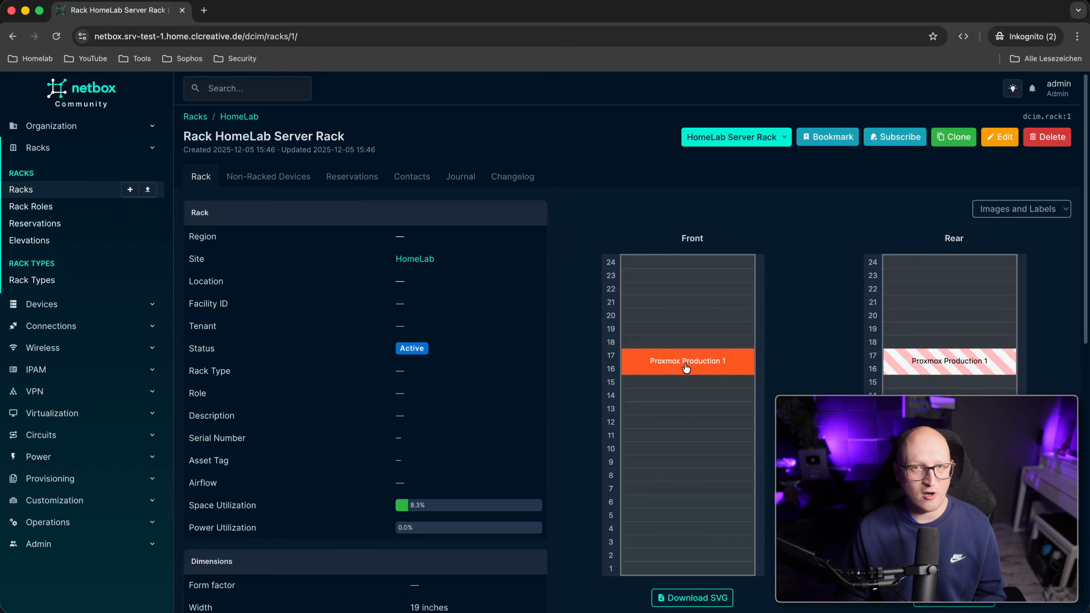
mouse_move(659, 365)
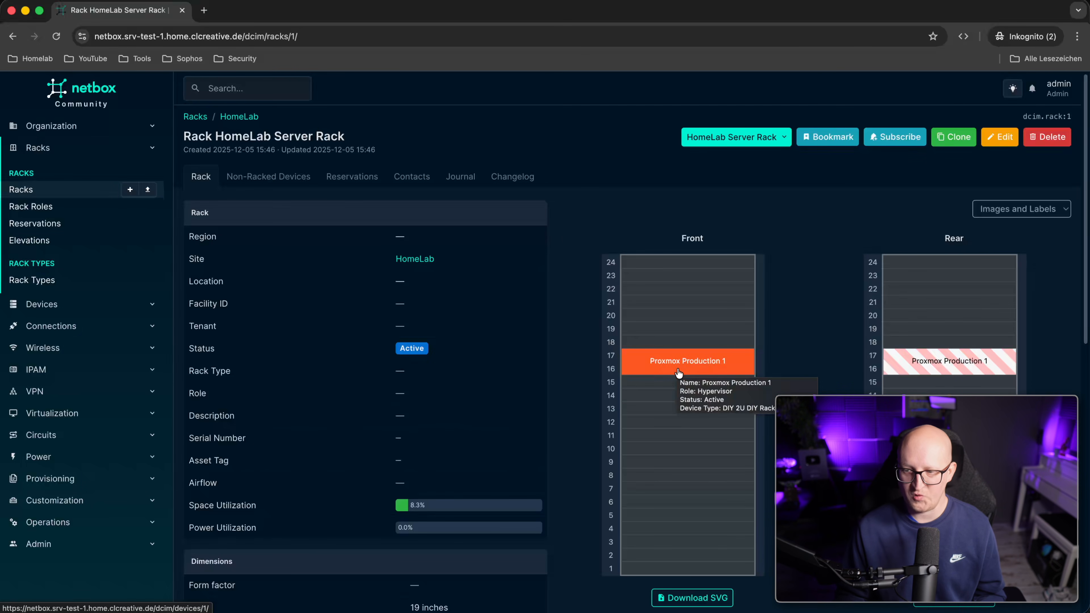
mouse_move(671, 386)
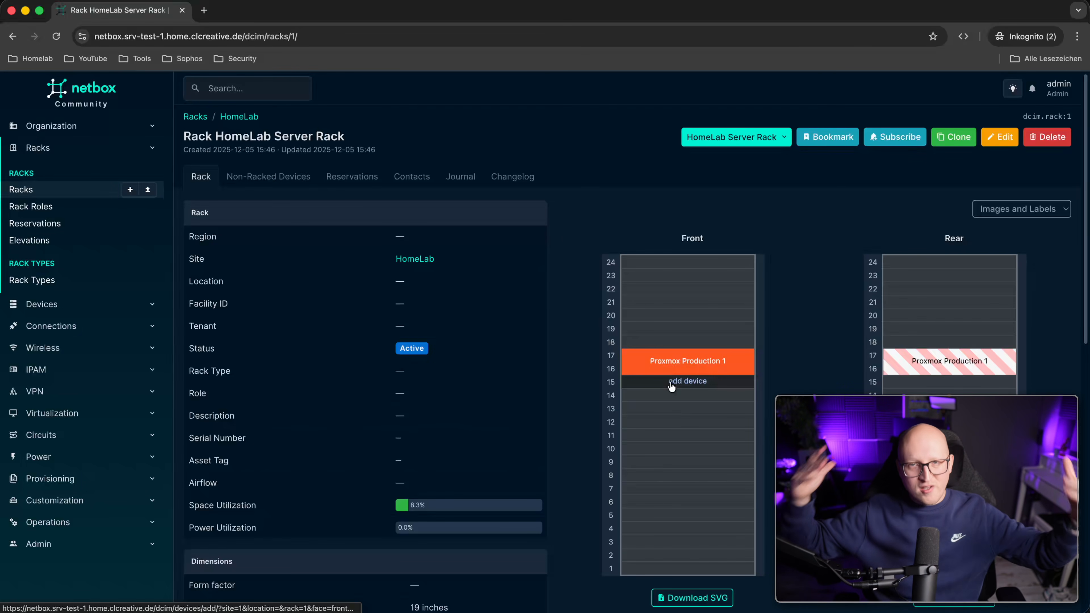
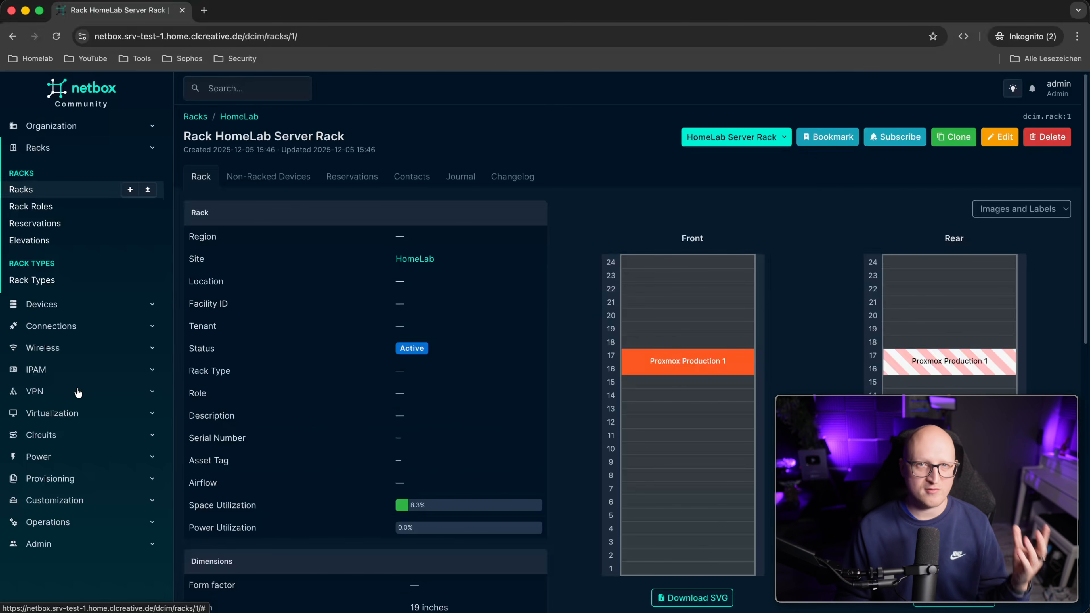
Go through Virtual Machines and Clusters to Cluster Types and start a new cluster type.
click(79, 412)
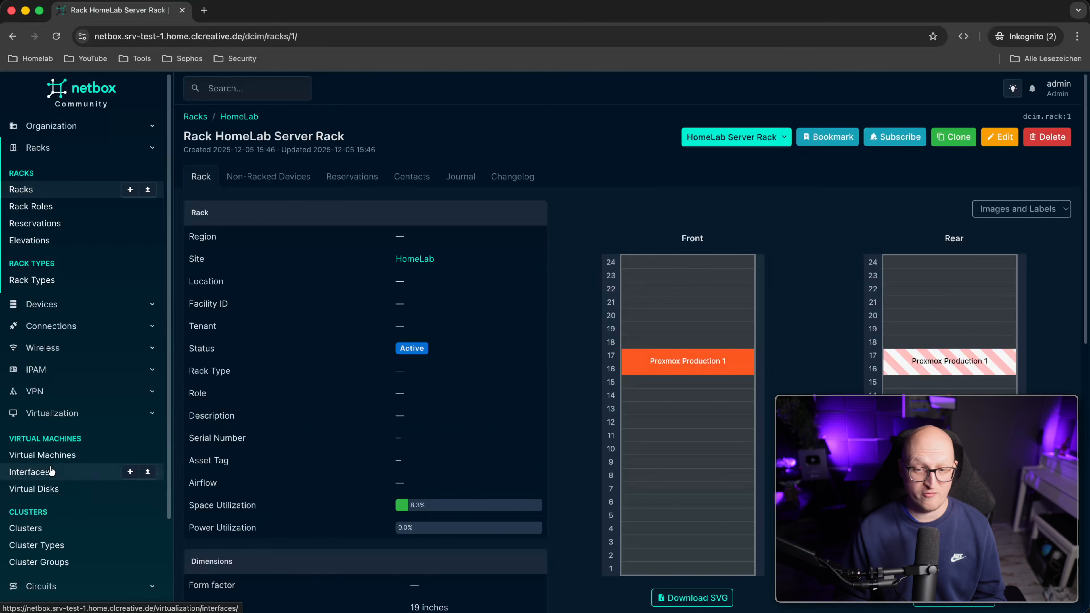
click(92, 453)
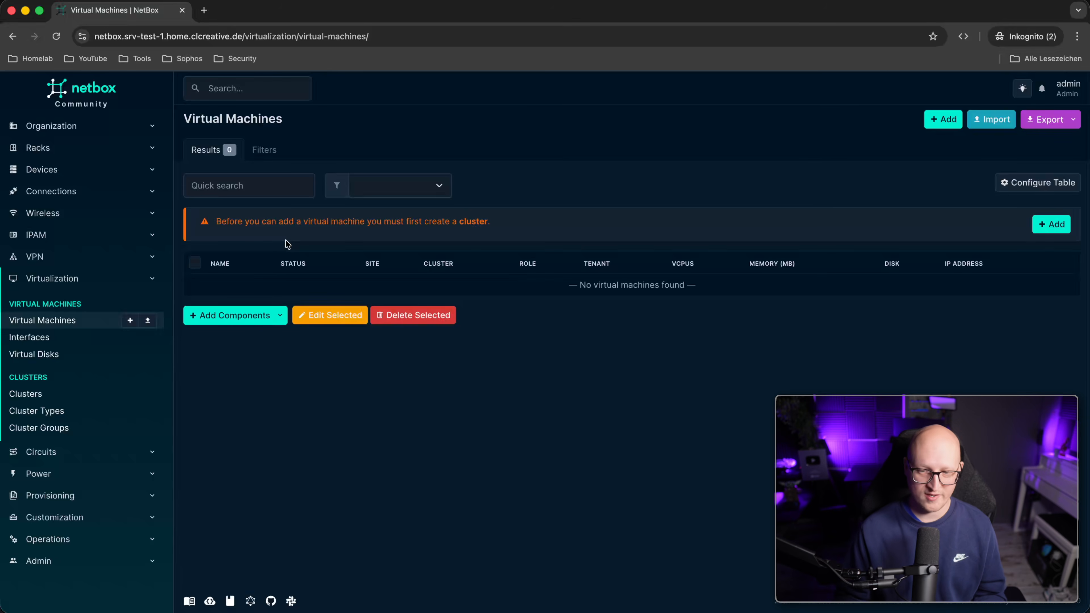
click(88, 401)
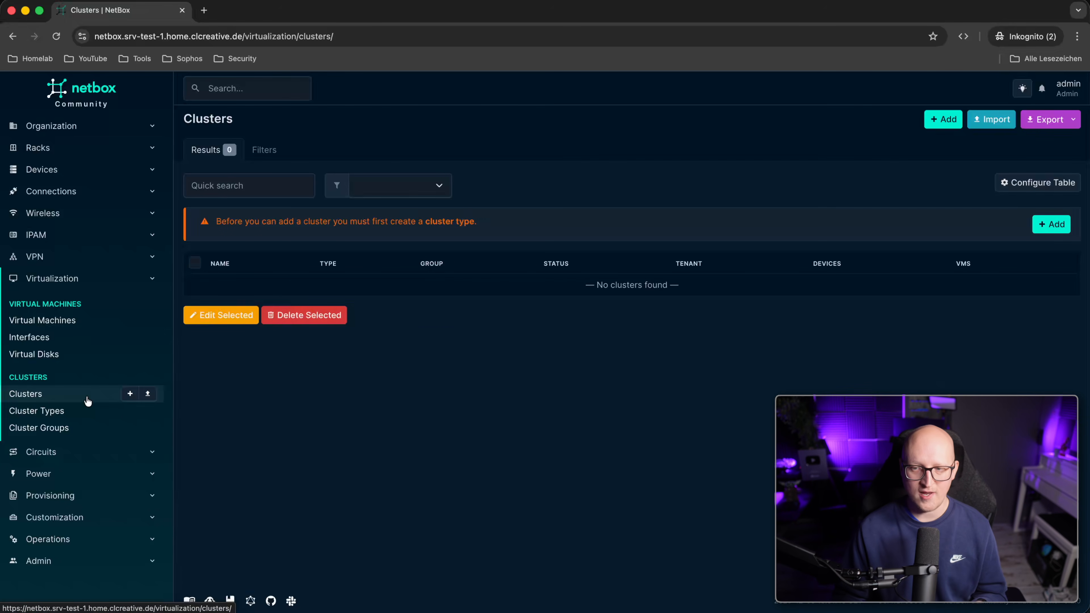
click(77, 413)
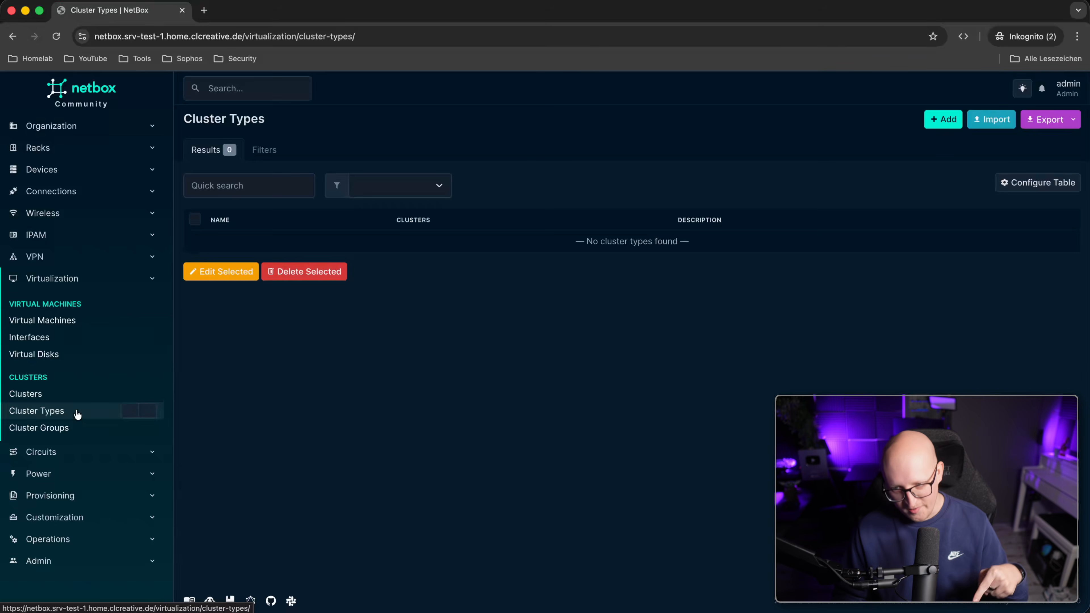
click(942, 119)
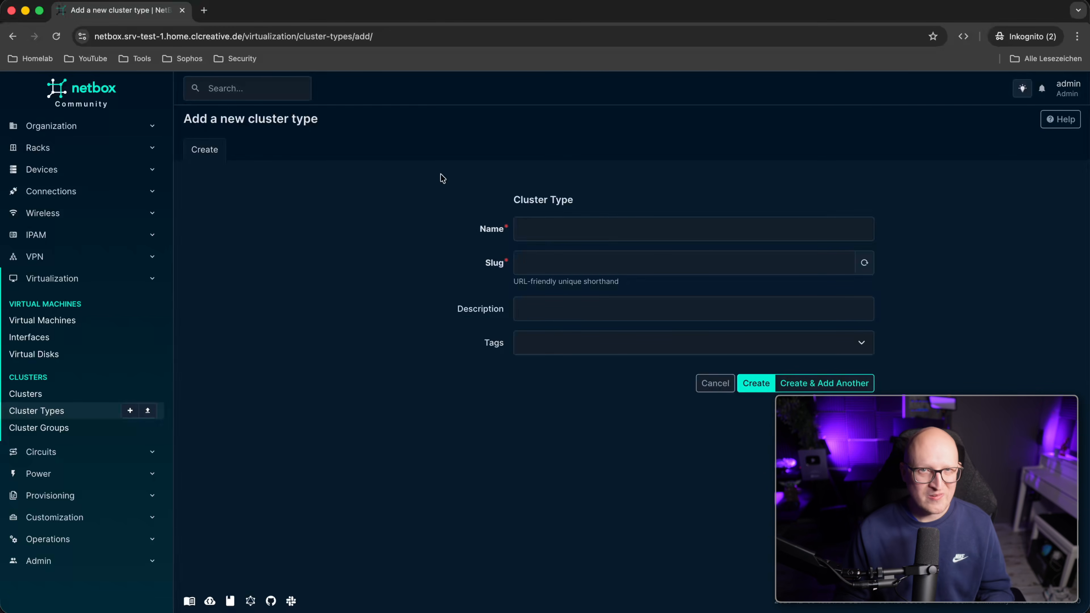
Create cluster type Proxmox Cluster with slug proxmox.
click(609, 235)
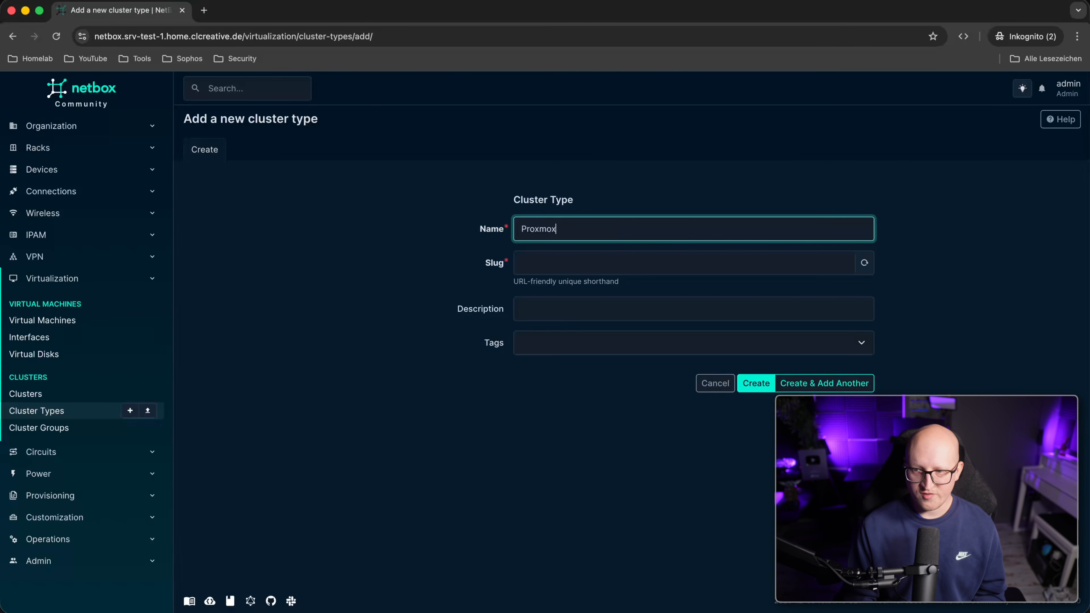
key(Tab)
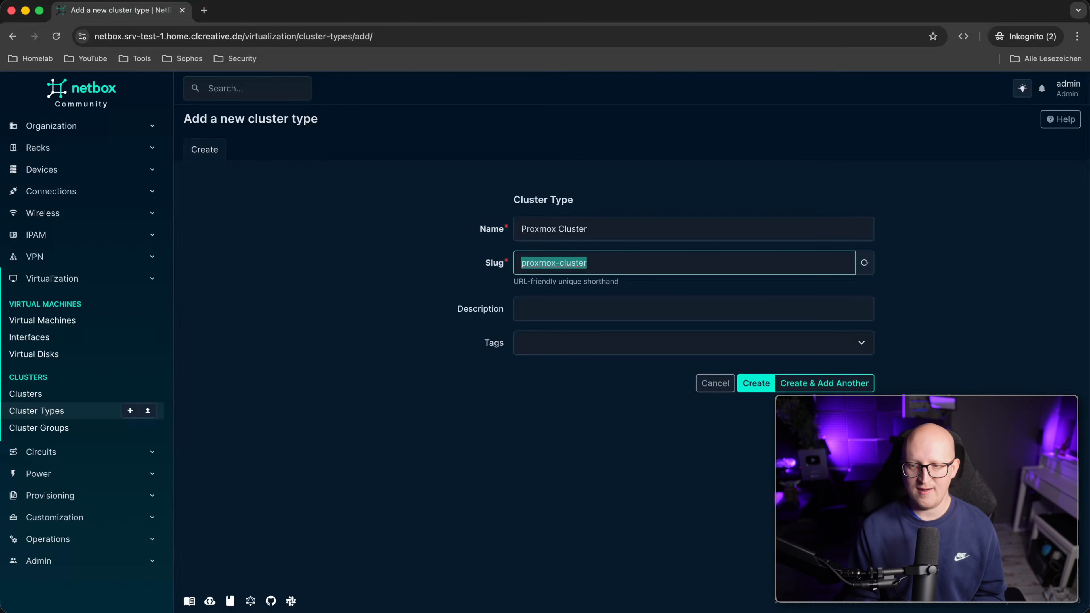
text(proxmox)
click(585, 363)
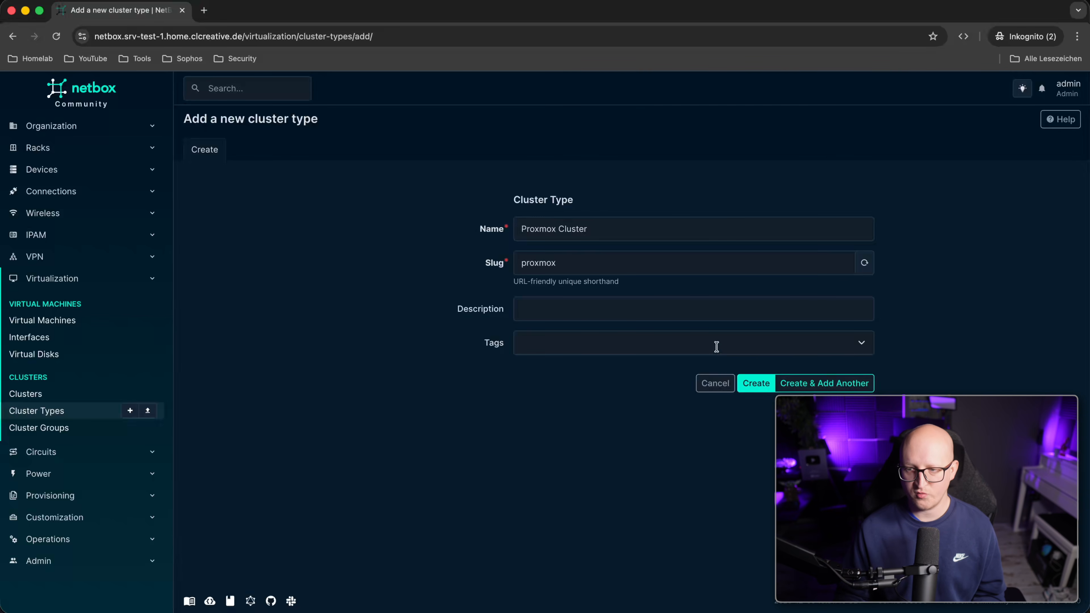
click(754, 384)
Add cluster Proxmox Cluster Production 1 of type Proxmox Cluster.
click(26, 395)
click(927, 122)
click(592, 229)
text(Proxmox Cluster)
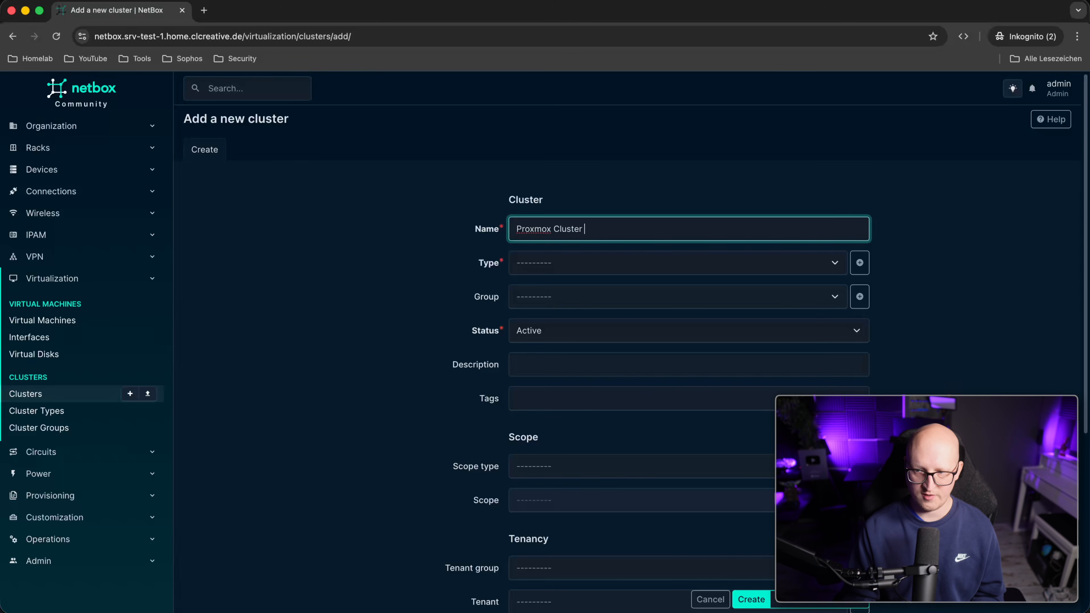
text( Production 1)
click(642, 271)
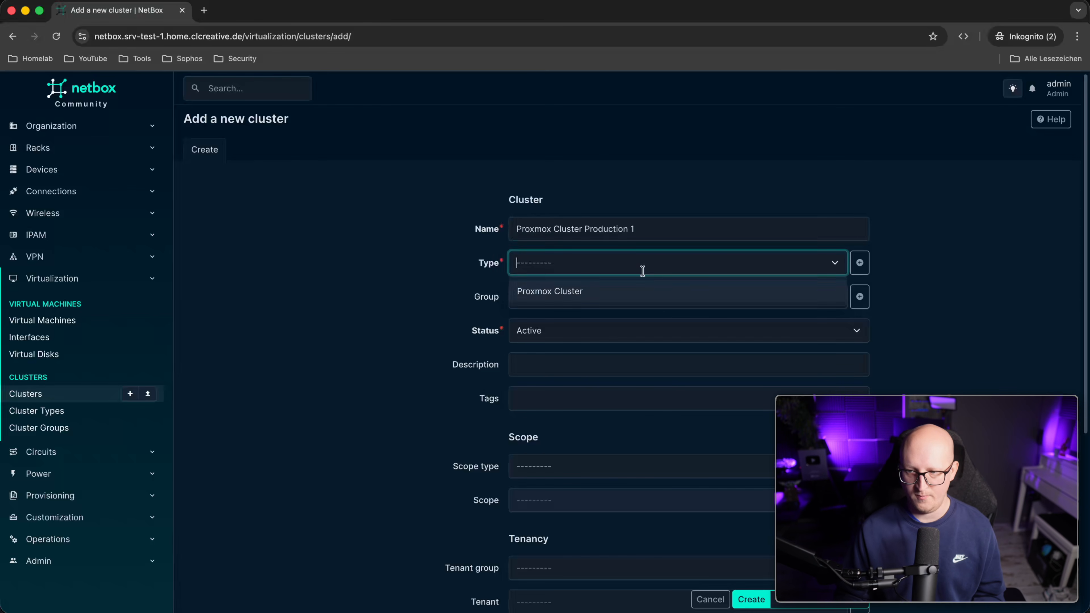
click(543, 284)
scroll(544, 301, down, 2)
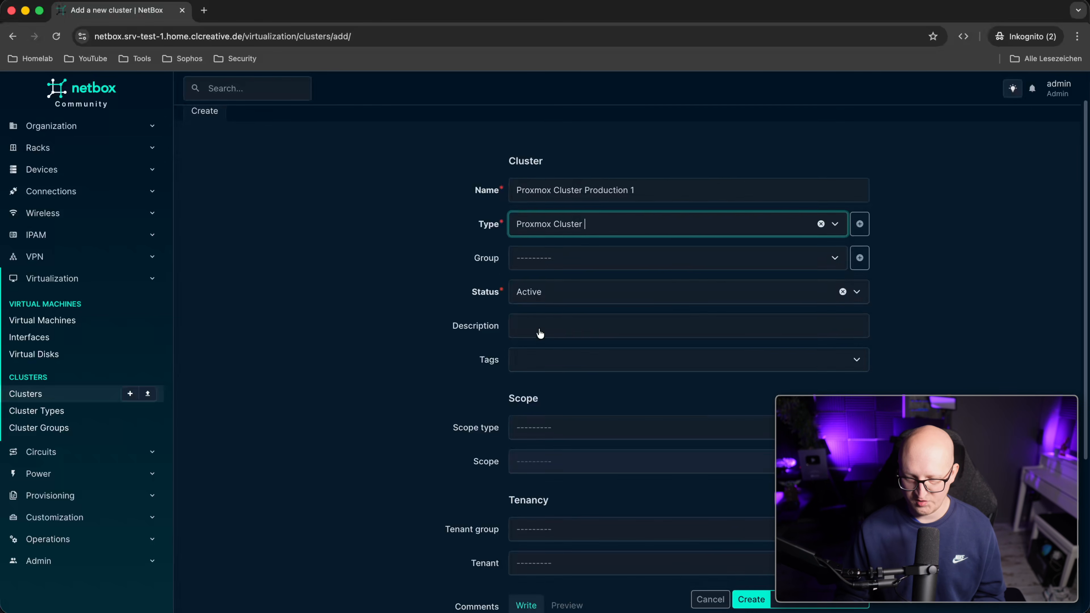
scroll(546, 304, down, 5)
click(751, 599)
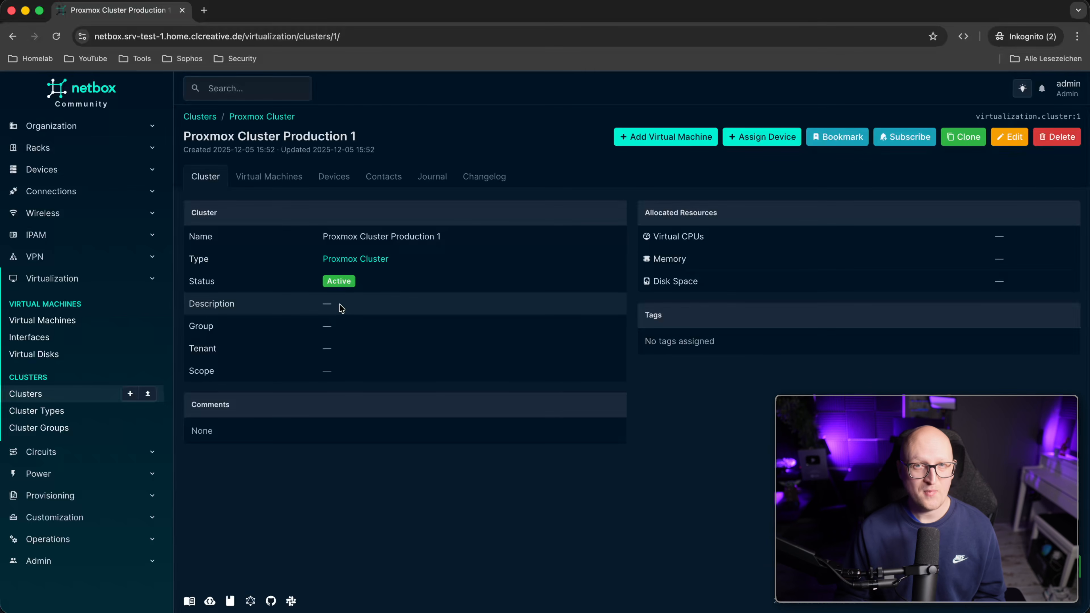
click(95, 327)
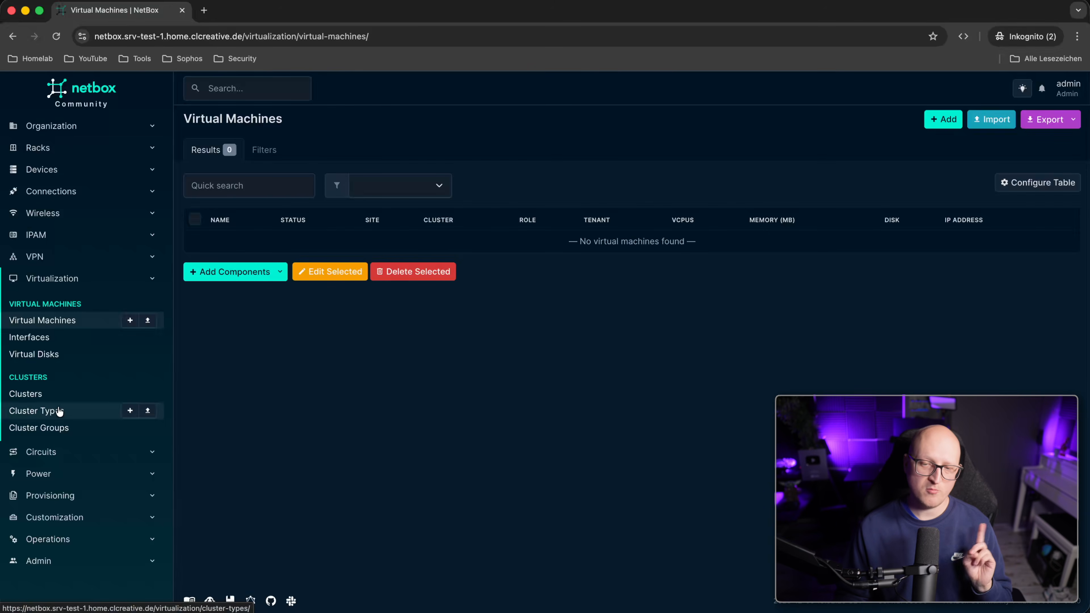
Edit device Proxmox Production 1 so its cluster is Proxmox Cluster Production 1.
click(69, 403)
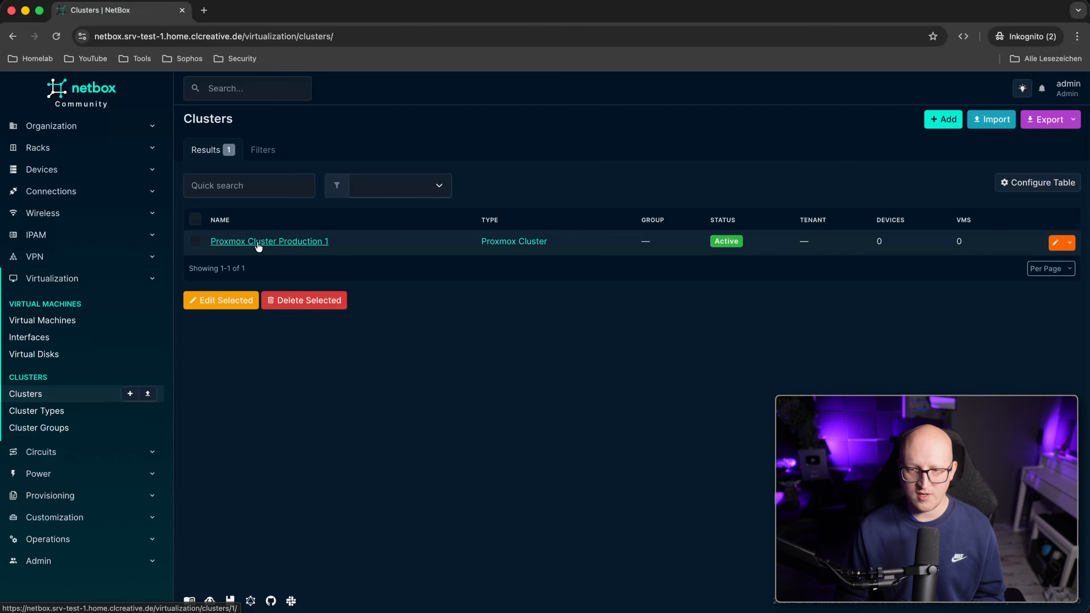
click(303, 247)
click(70, 171)
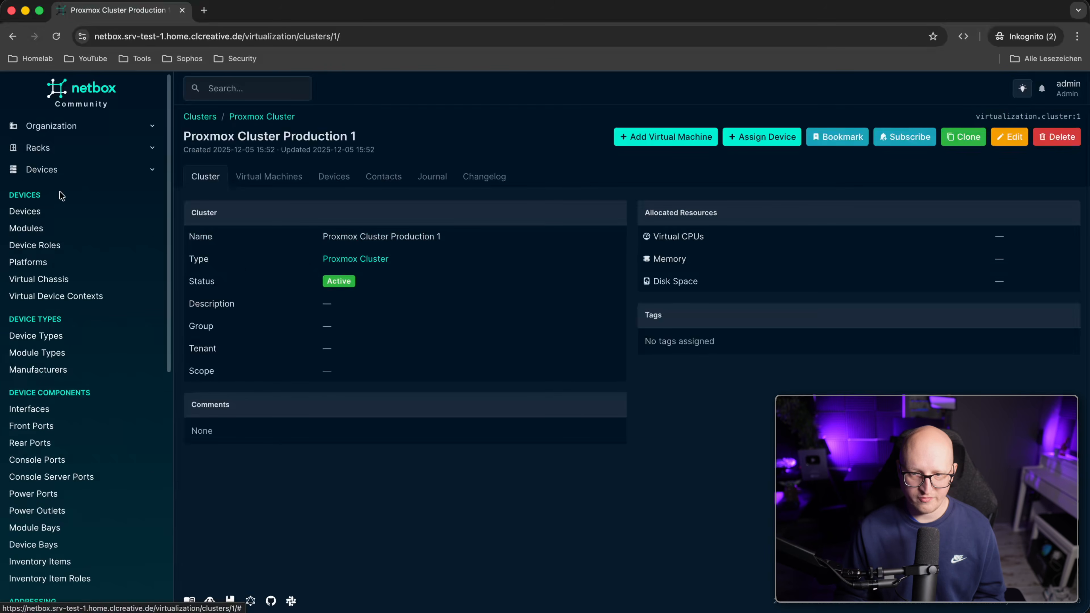
click(48, 211)
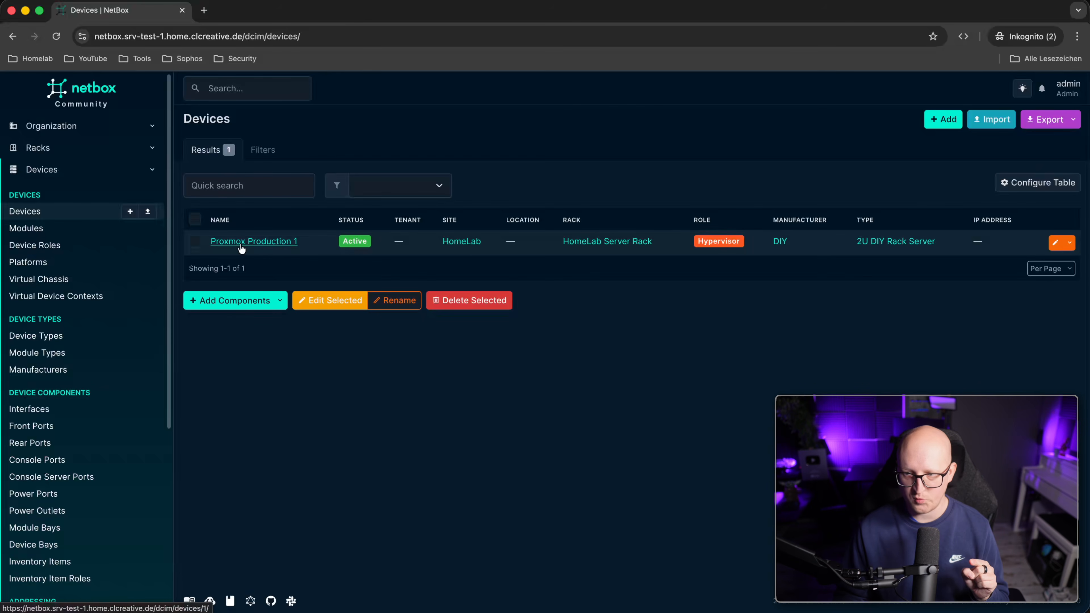
click(1056, 243)
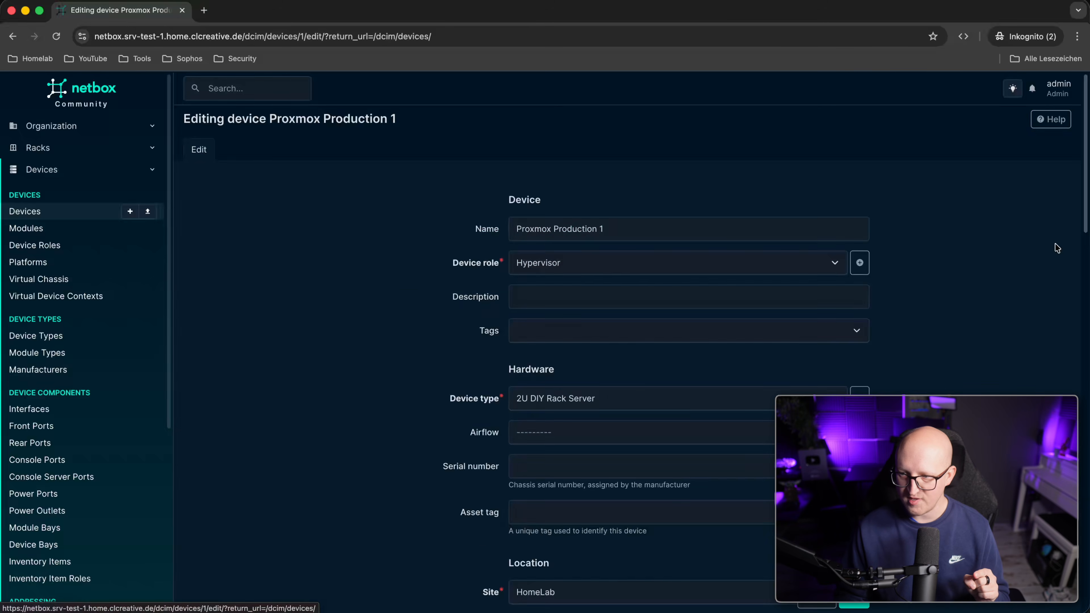
scroll(412, 279, down, 5)
scroll(419, 281, down, 10)
scroll(515, 300, down, 4)
click(584, 248)
click(566, 273)
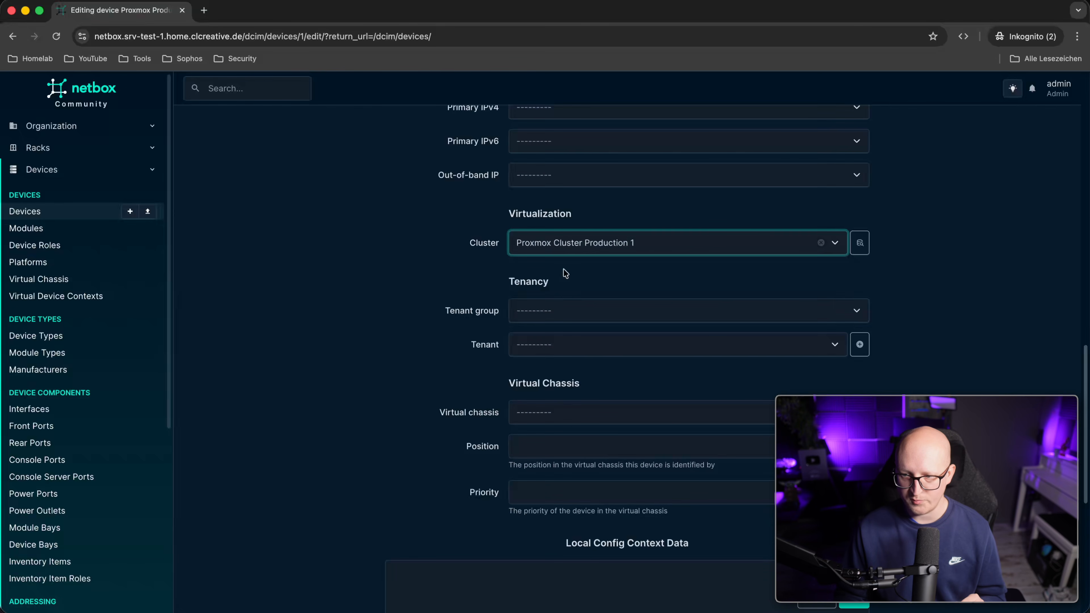
click(855, 606)
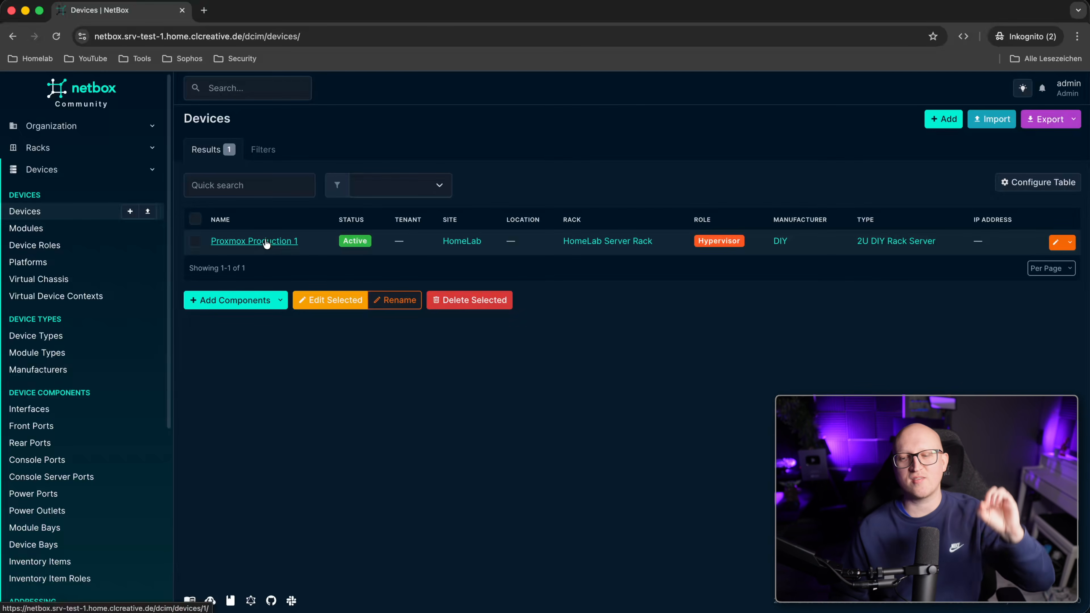
Open the Virtualization > Virtual Machines list.
scroll(99, 380, down, 2)
scroll(99, 379, down, 3)
scroll(66, 126, up, 2)
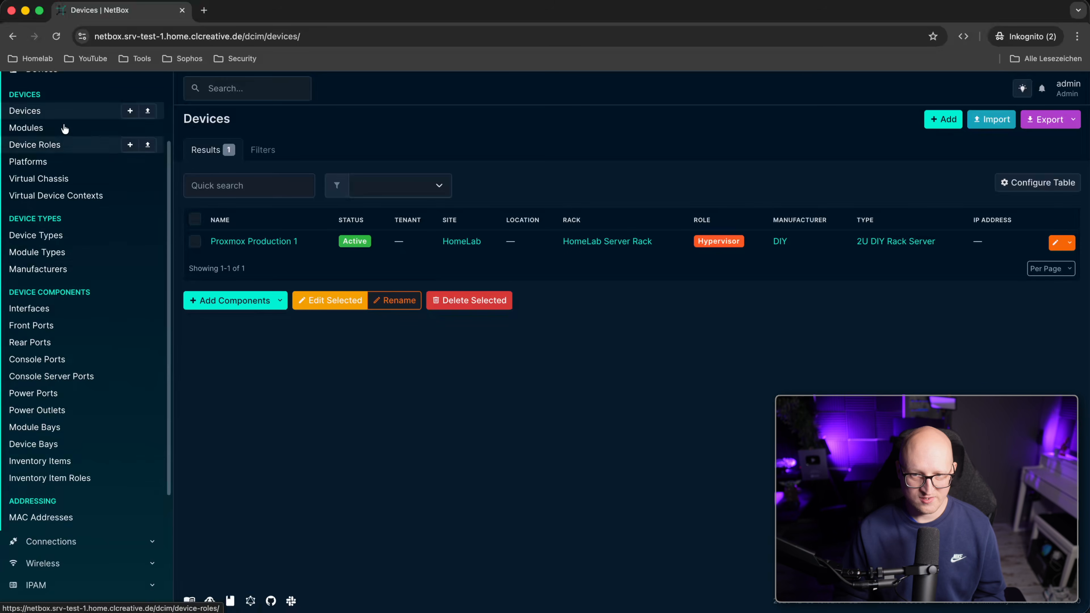
scroll(161, 433, down, 5)
click(99, 462)
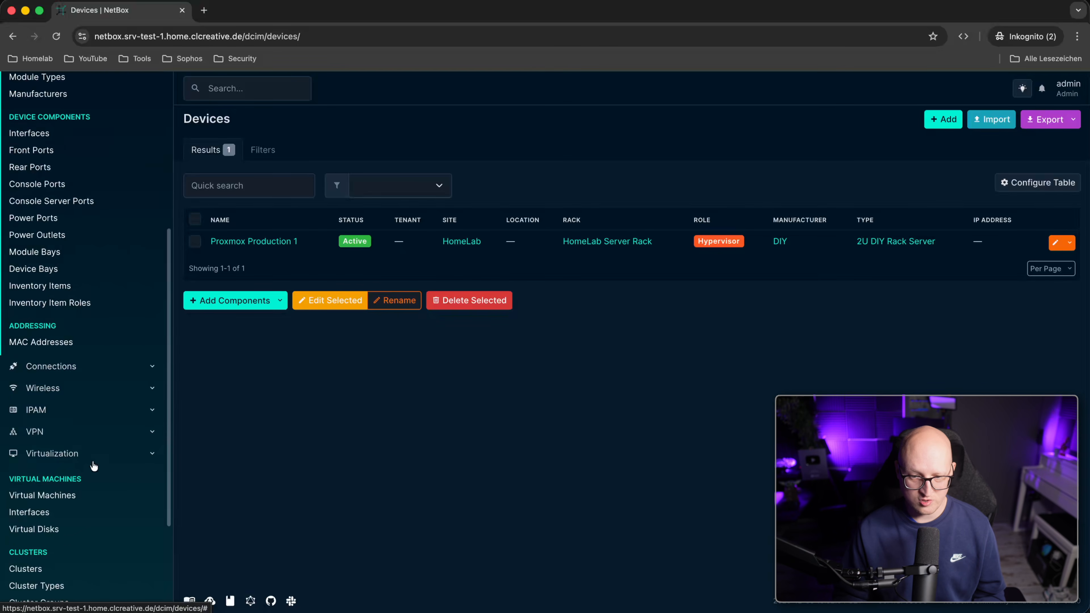
click(73, 494)
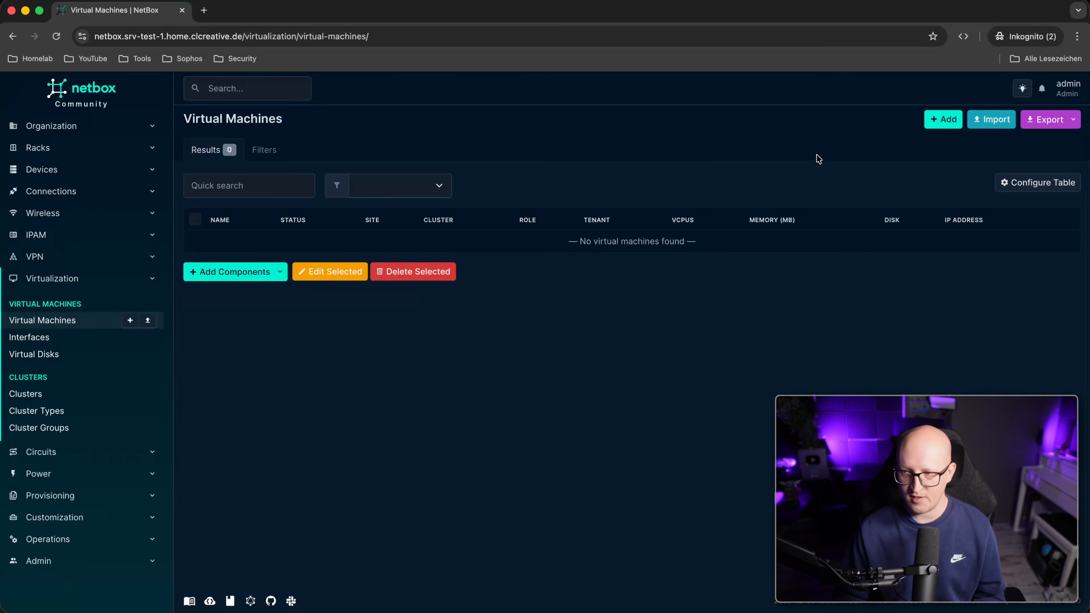
Start a new VM named Server Production 1 with status Active and role Server.
click(940, 121)
click(551, 223)
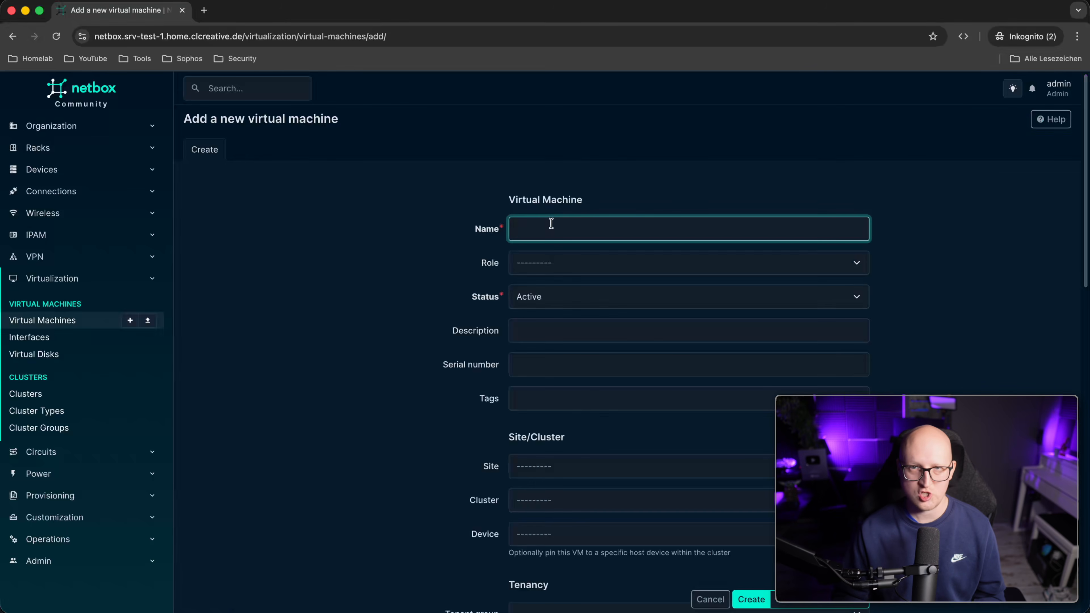
text(Ser)
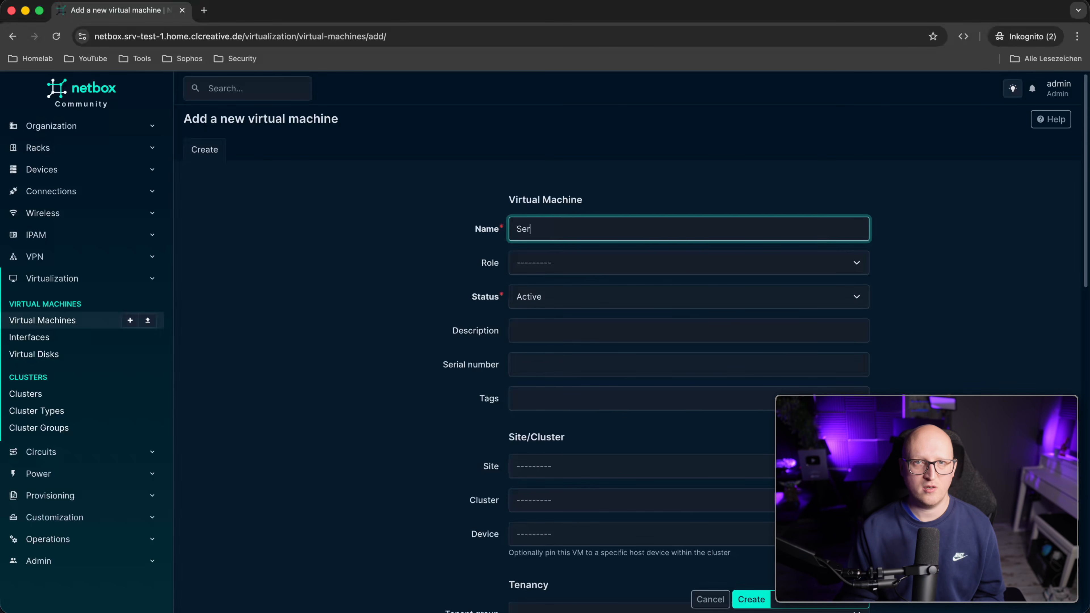
text(ver Production 1)
click(478, 296)
scroll(478, 294, down, 2)
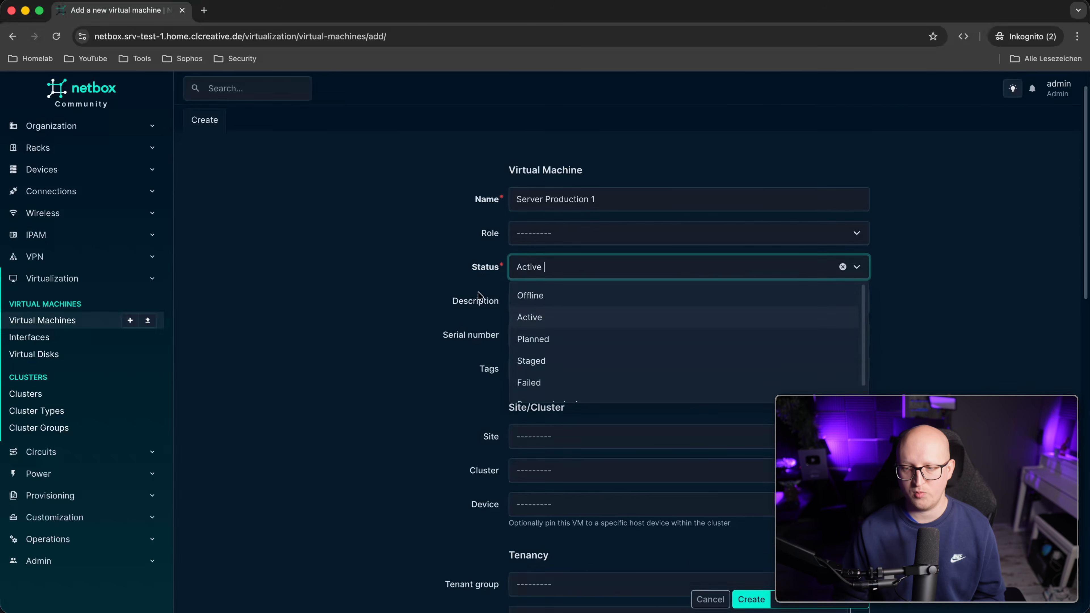
click(394, 228)
click(549, 197)
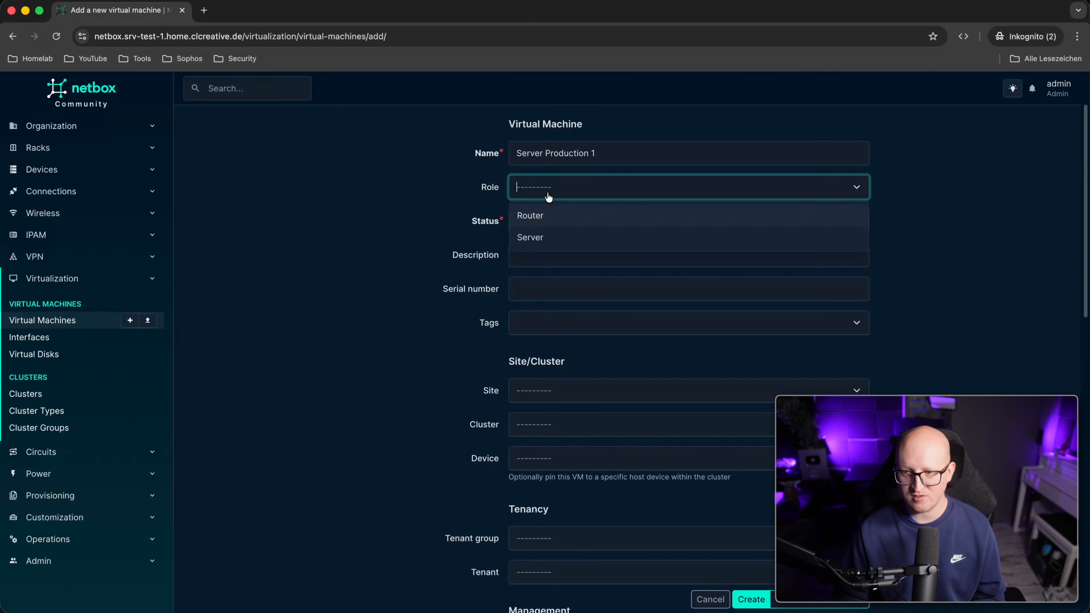
click(560, 240)
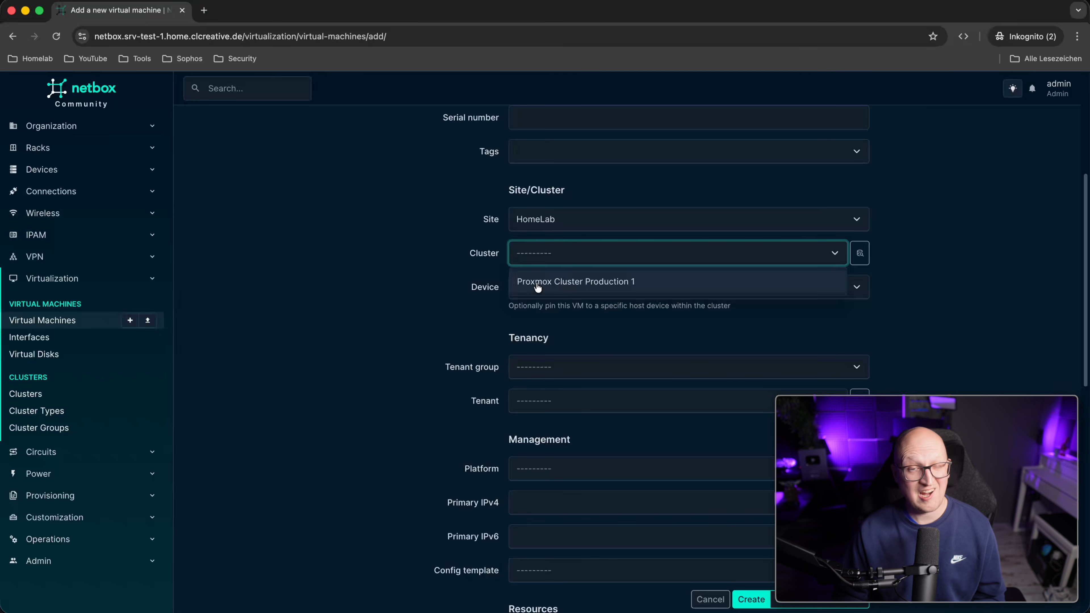
Put it on cluster Proxmox Cluster Production 1 and device Proxmox Production 1, no primary IPv4, and create it.
click(558, 280)
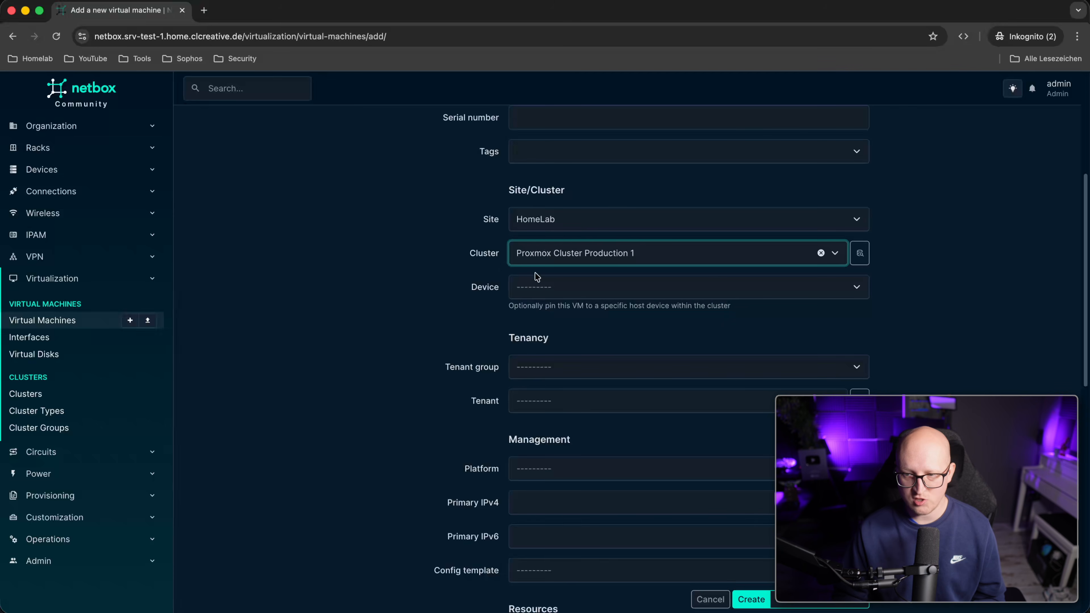
click(538, 286)
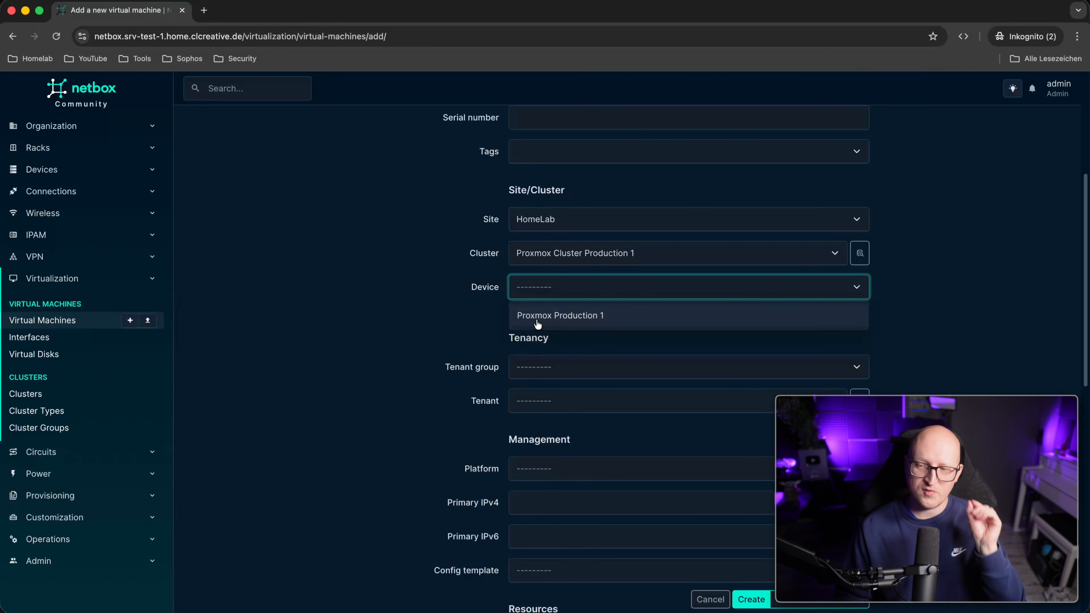
click(537, 318)
scroll(574, 298, up, 1)
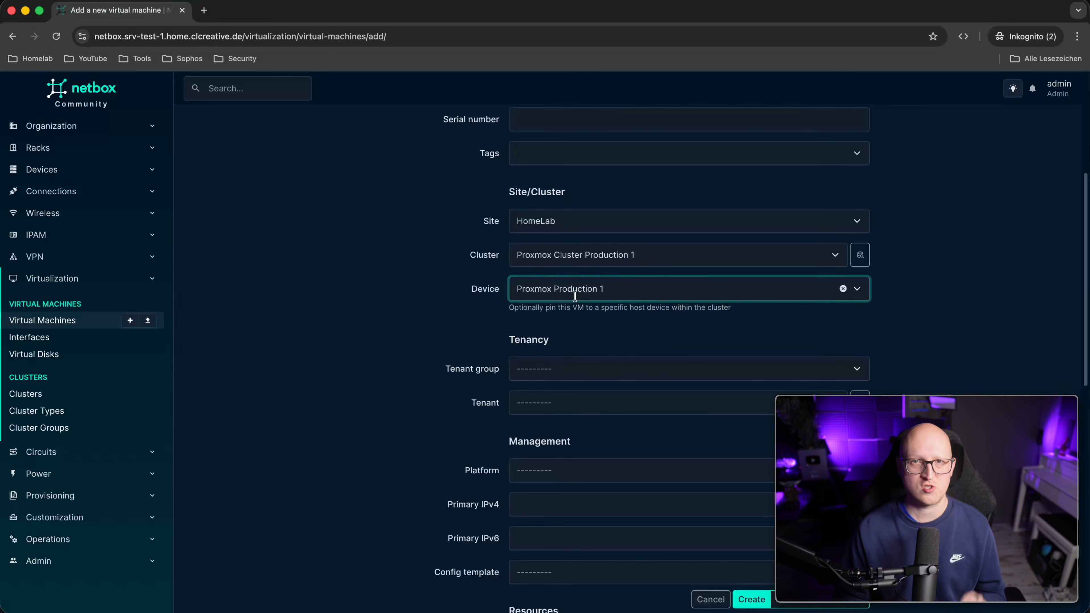
click(527, 352)
scroll(527, 353, down, 1)
scroll(588, 318, down, 5)
click(586, 319)
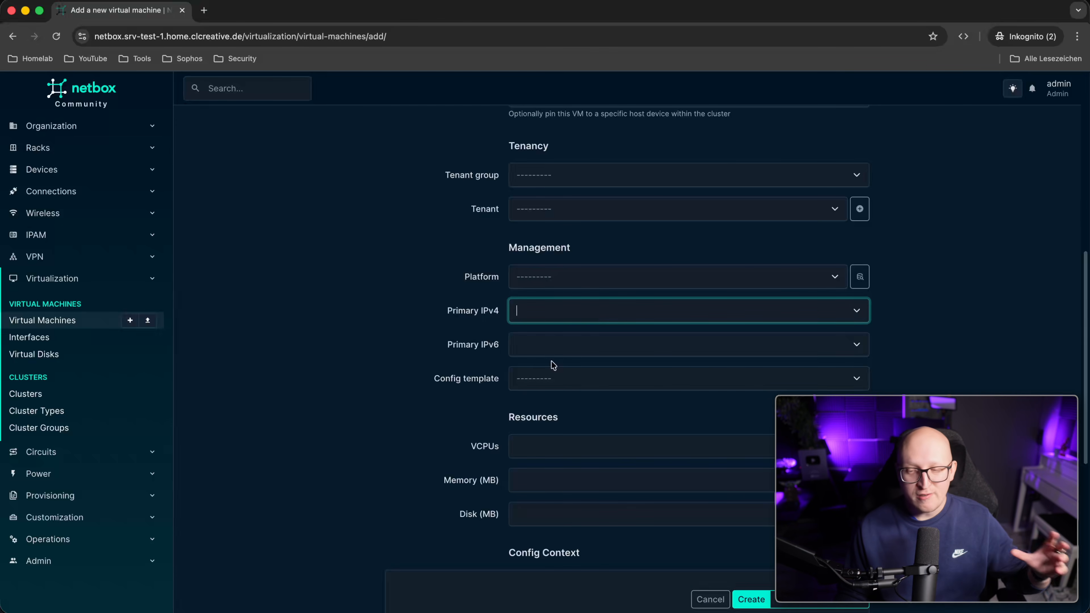
click(556, 350)
click(573, 319)
text(102)
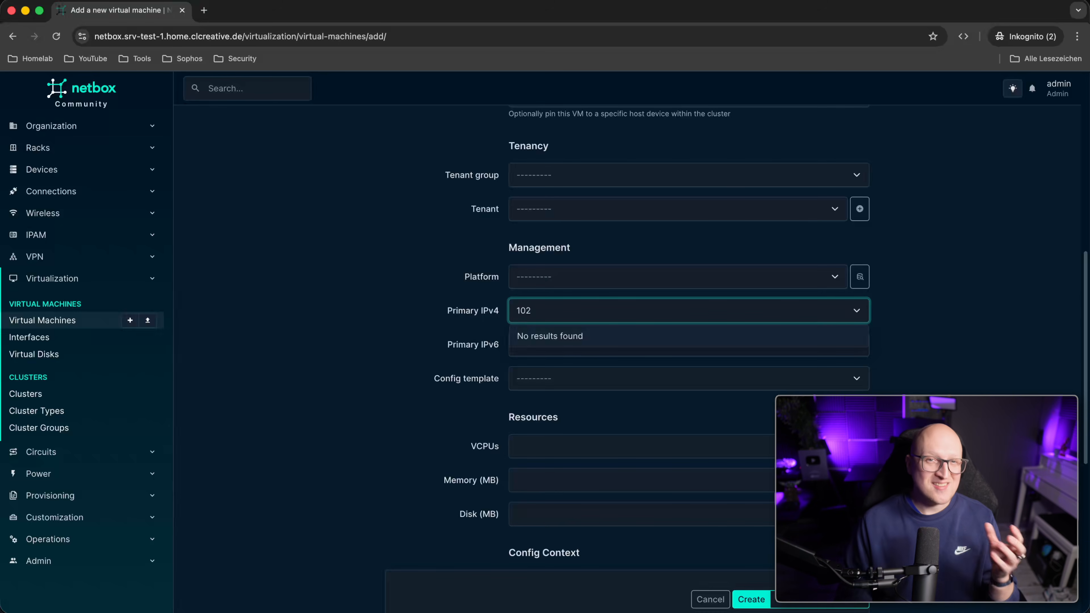
click(648, 313)
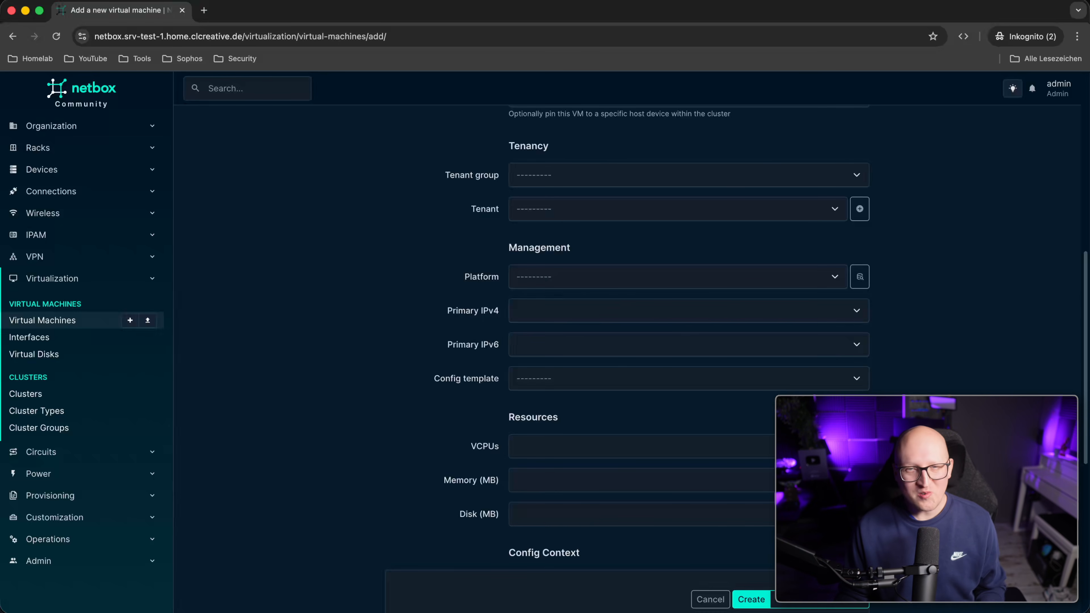
click(747, 601)
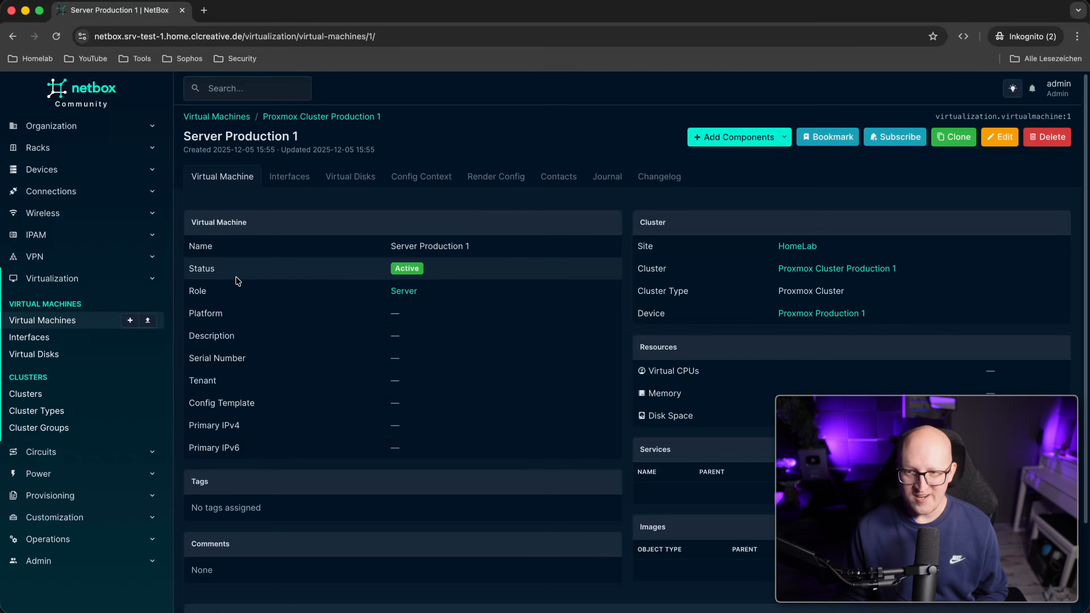
click(290, 178)
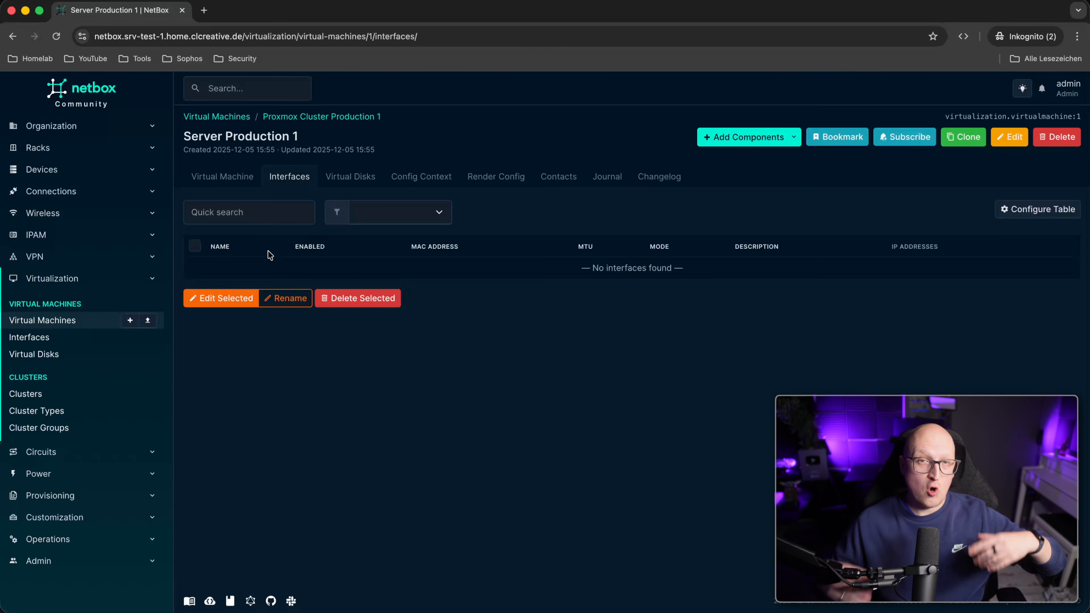
click(350, 177)
click(222, 176)
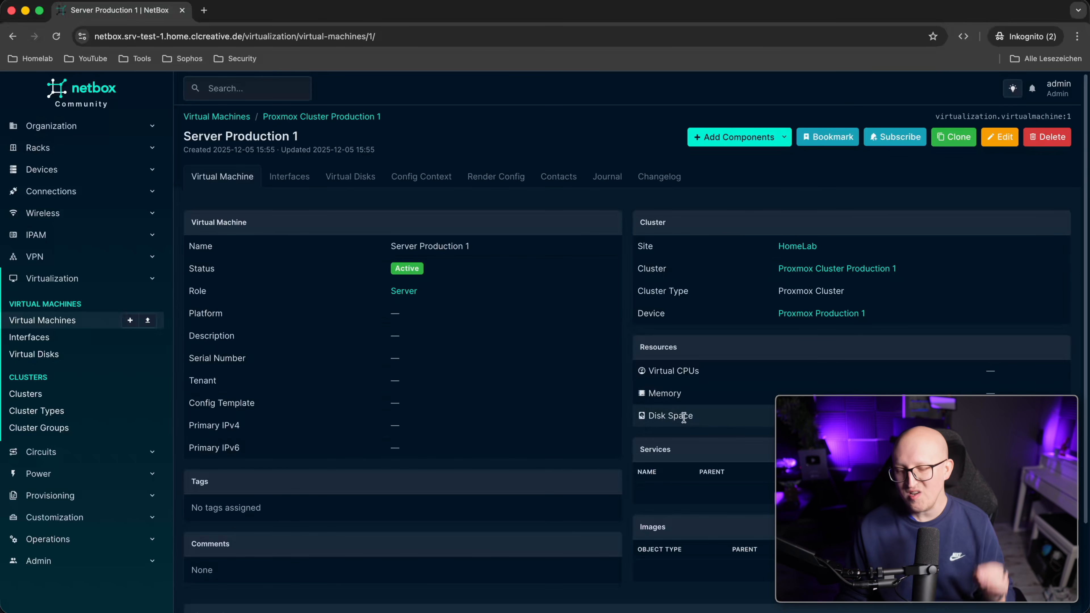
click(422, 177)
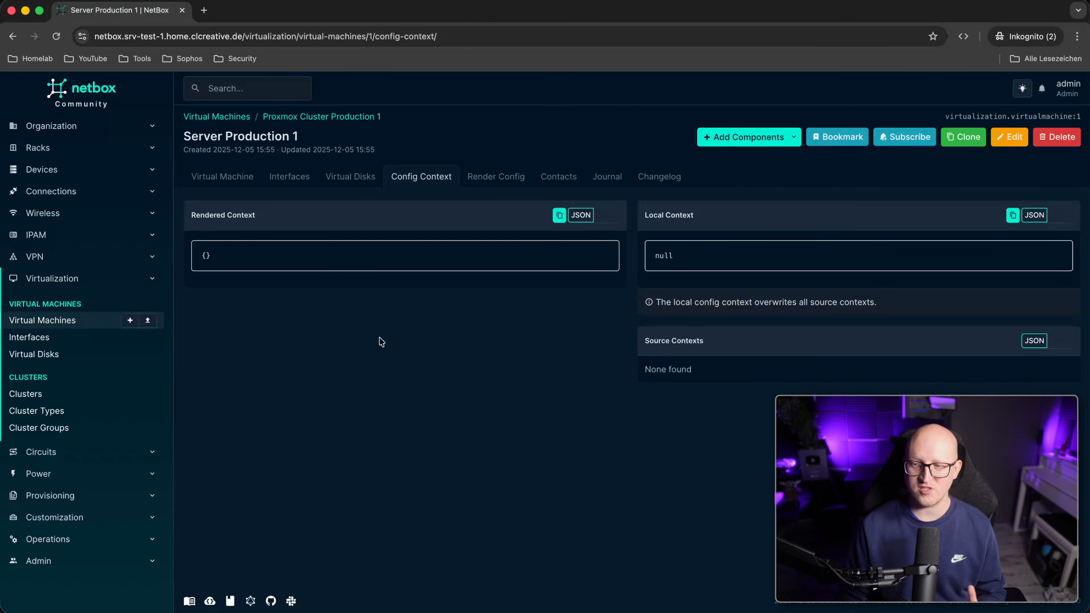
click(257, 182)
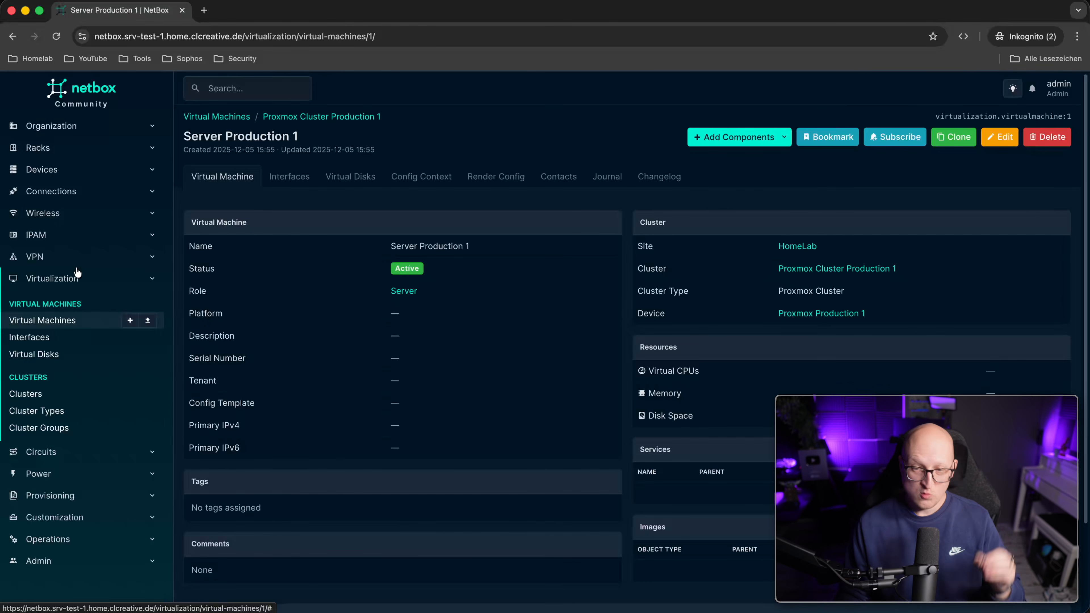
click(77, 277)
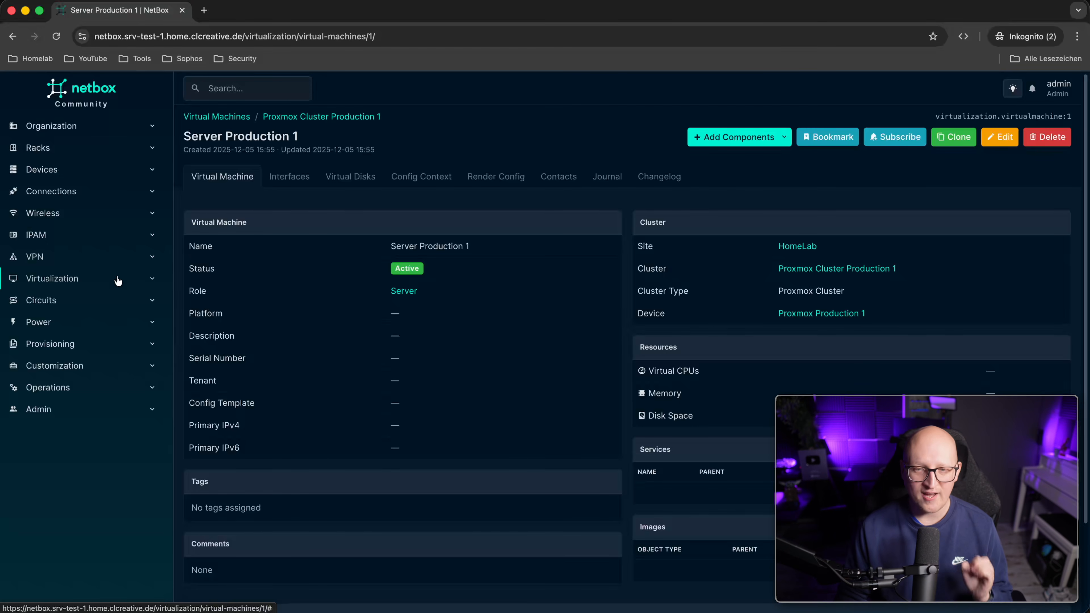
Expand the IPAM section and open the IP addresses list.
click(67, 243)
click(67, 243)
click(67, 243)
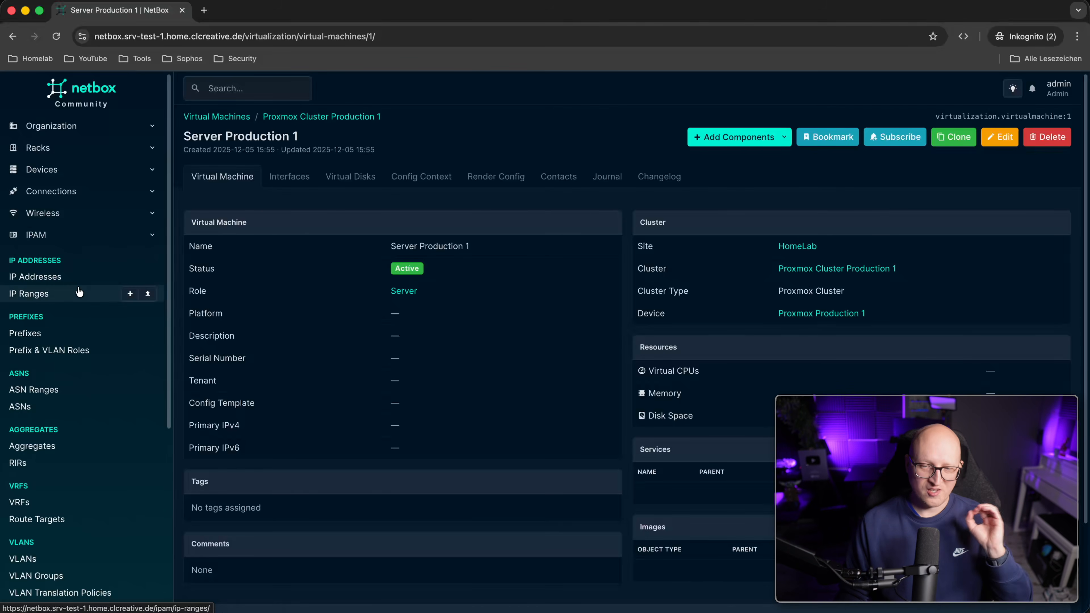
scroll(80, 293, down, 2)
scroll(78, 293, down, 2)
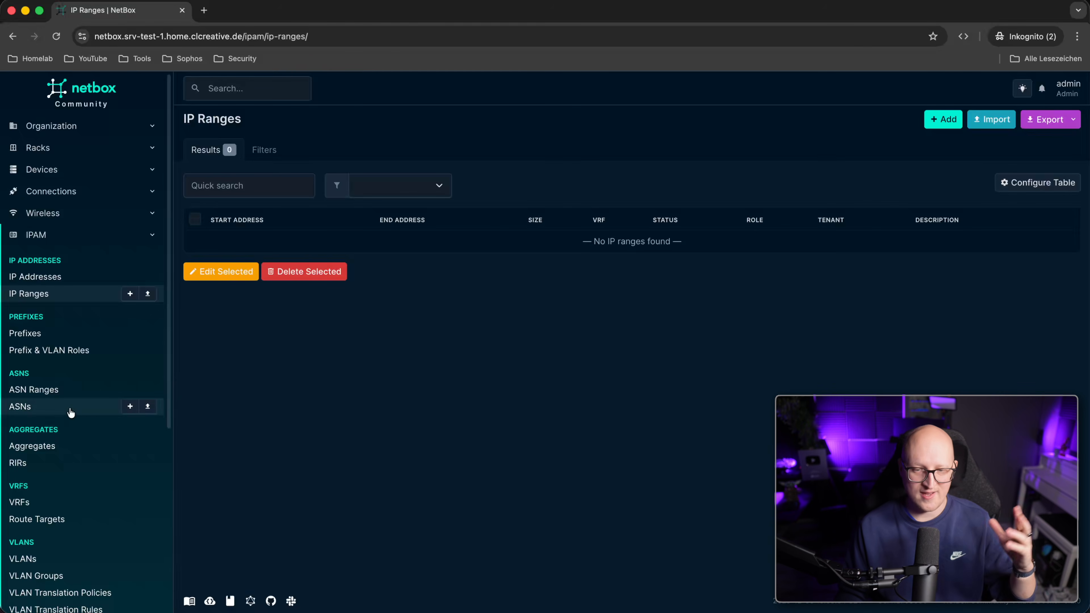
scroll(69, 429, down, 1)
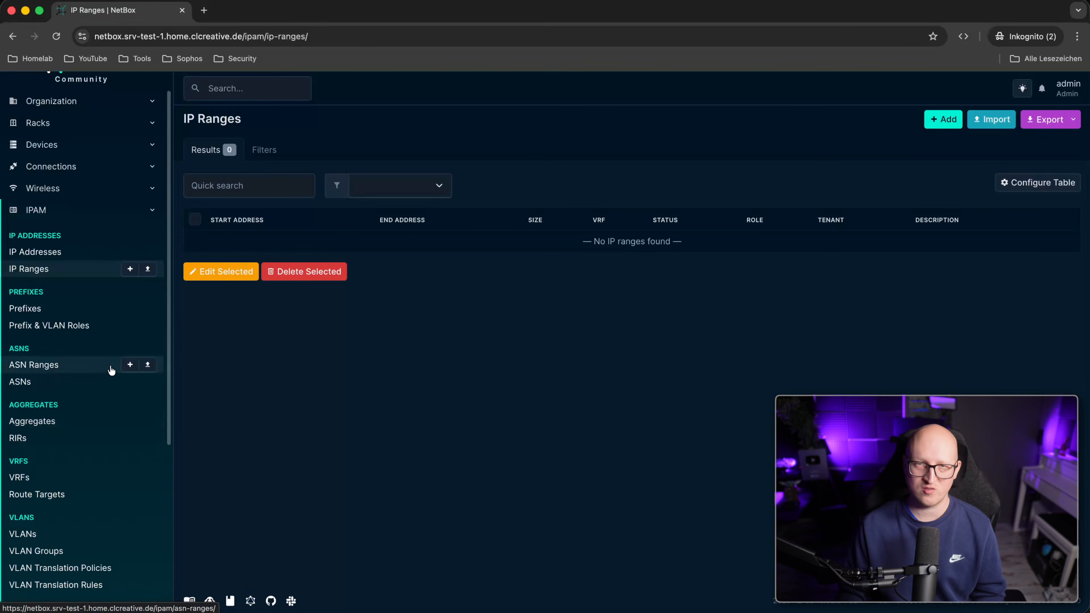
click(87, 537)
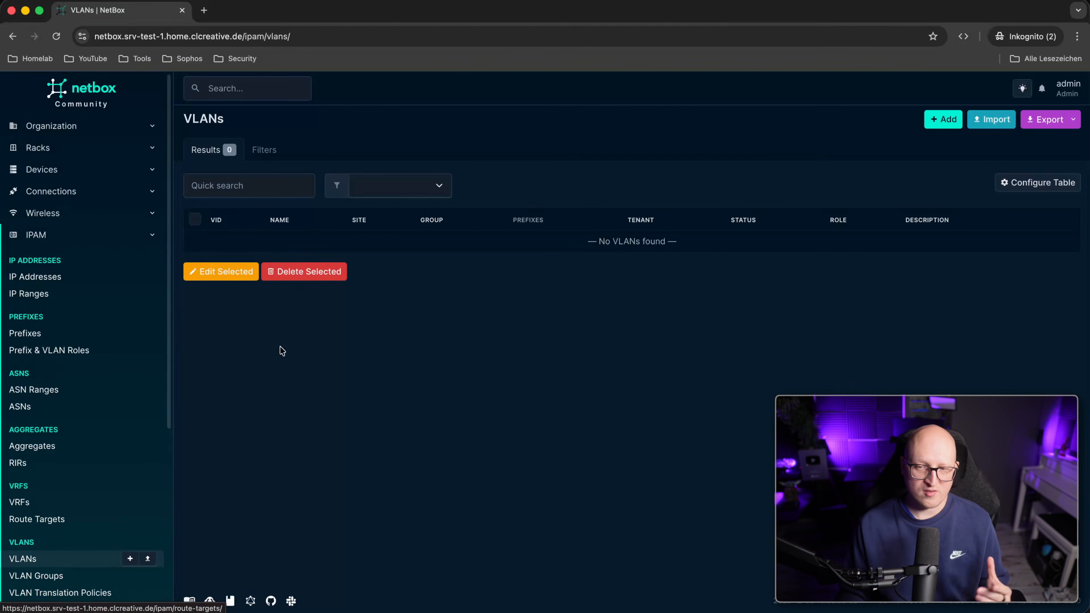
click(53, 276)
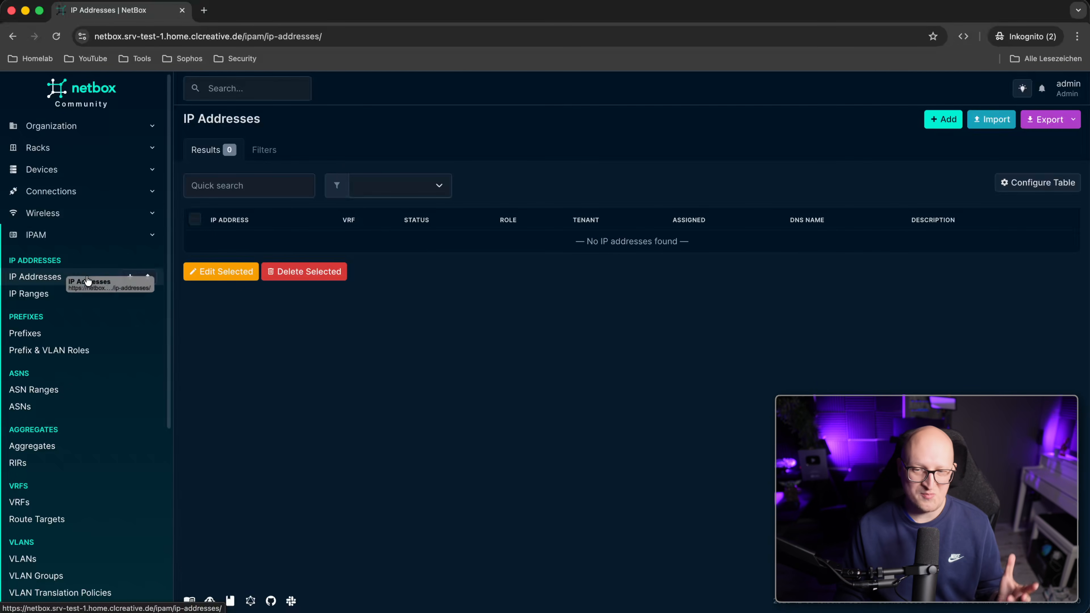
Start a new IP address and enter 10.20.0.4 as the address.
click(943, 120)
click(510, 226)
text(10.2)
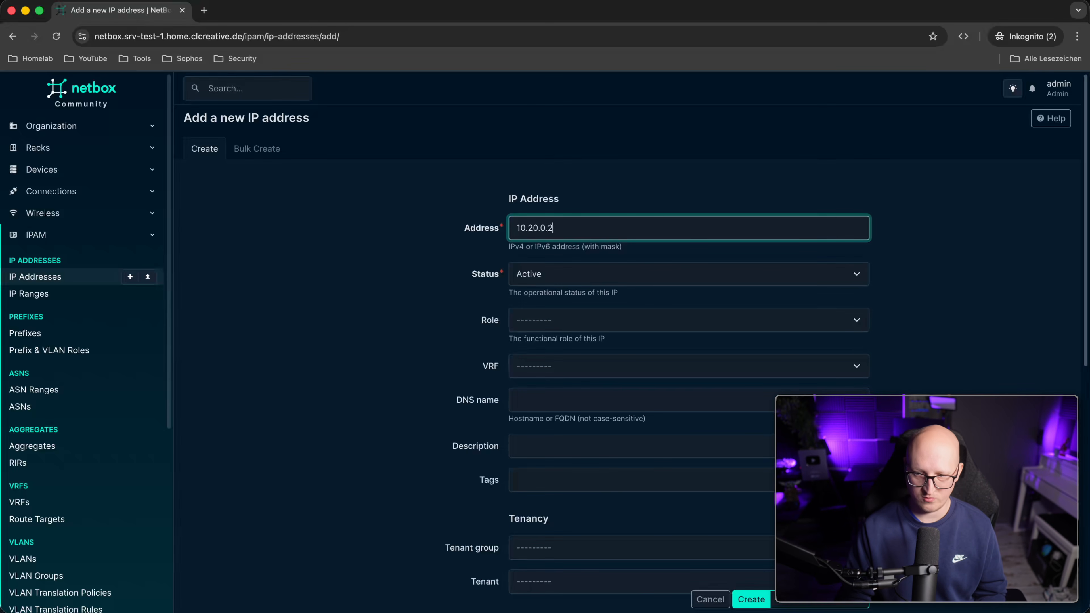
text(0.0.2)
key(BackSpace)
text(4)
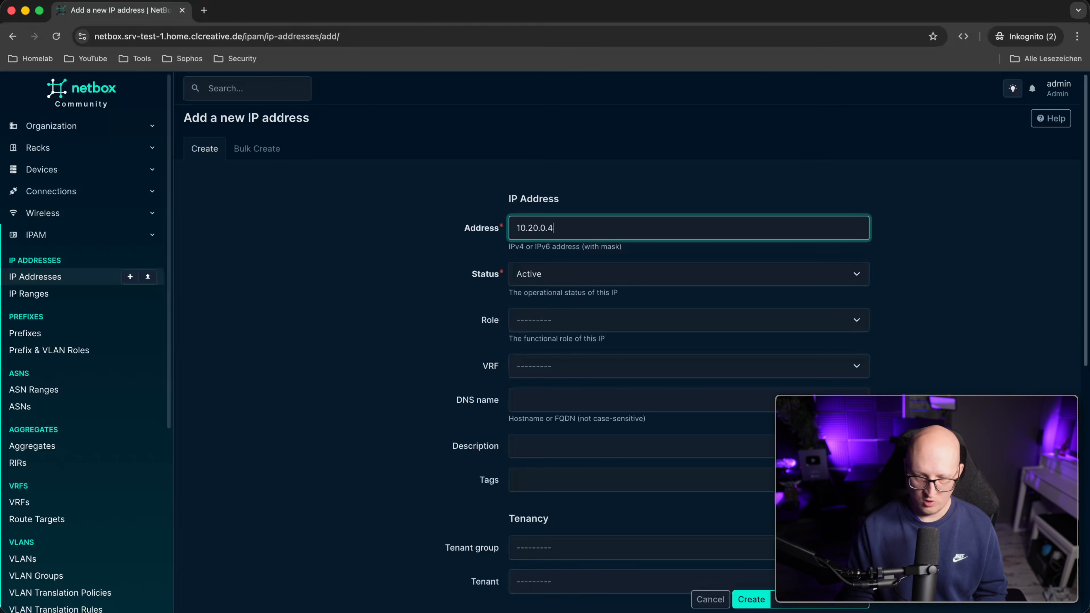
text(/)
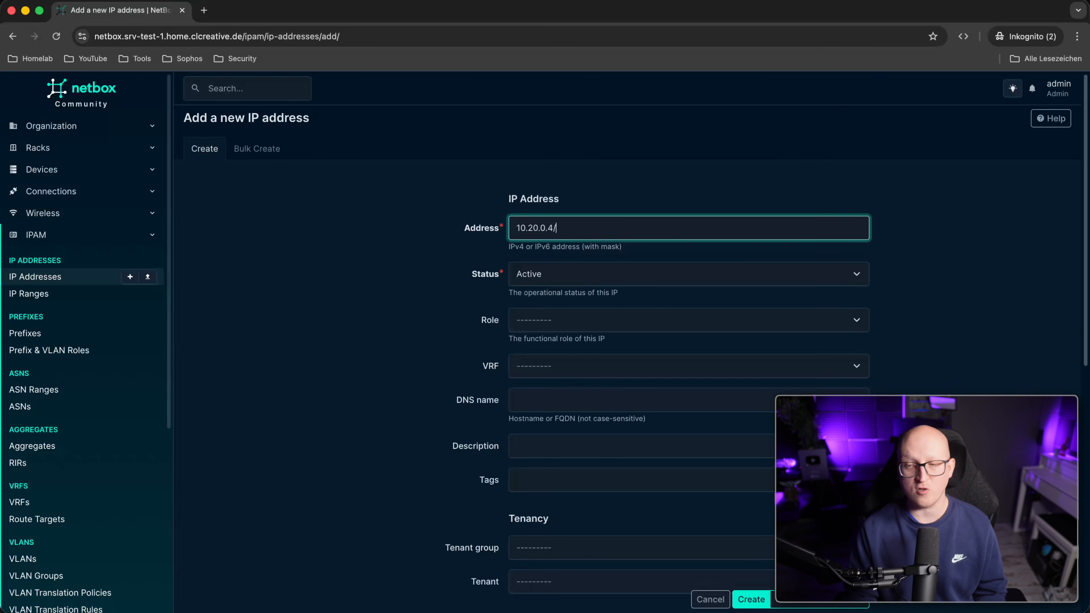
text(24)
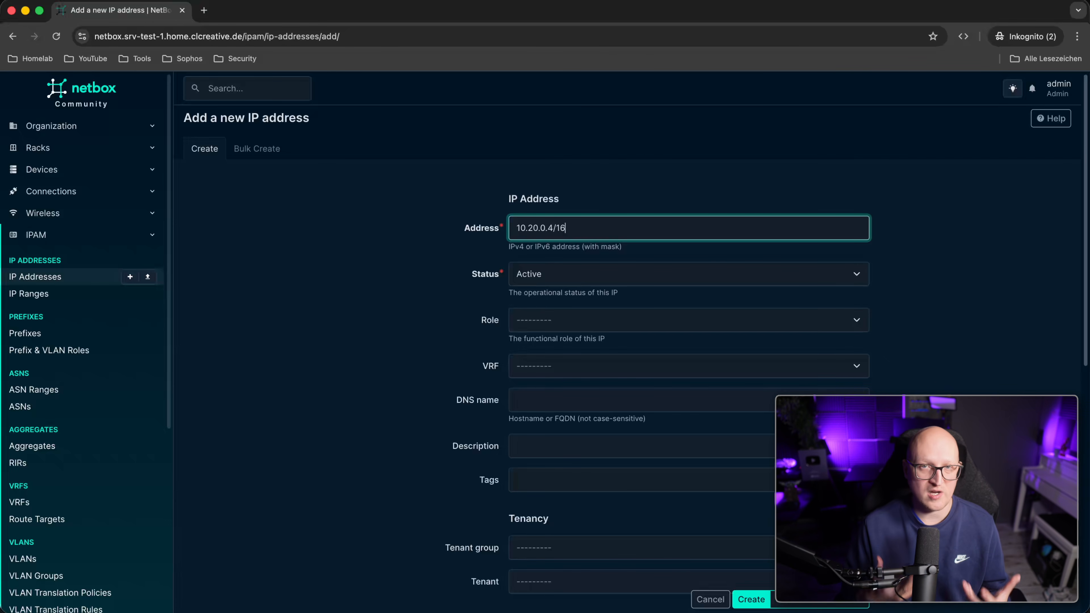
click(428, 335)
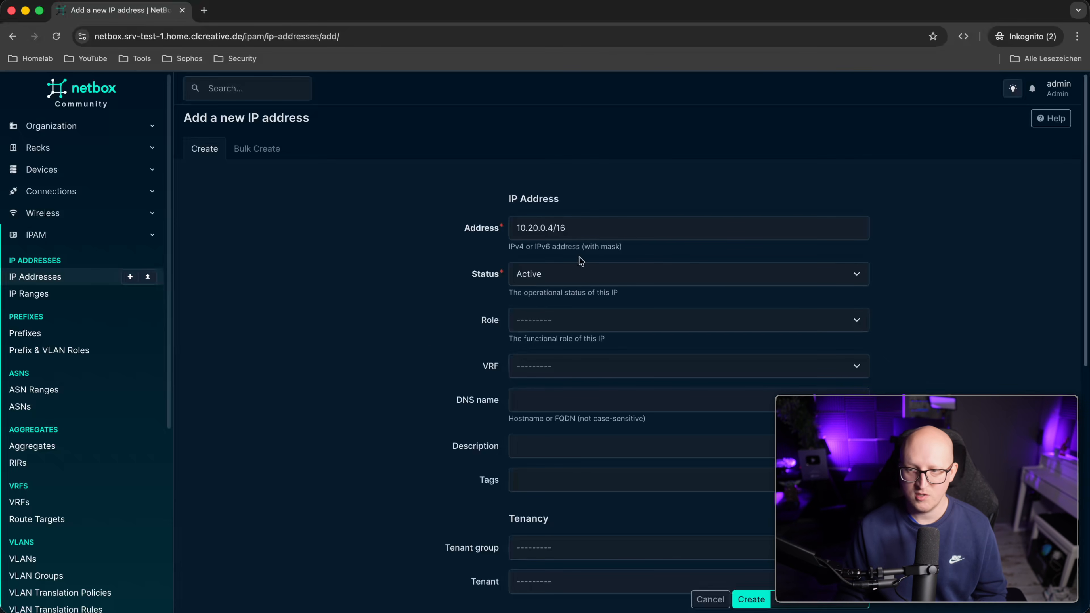
scroll(577, 266, down, 5)
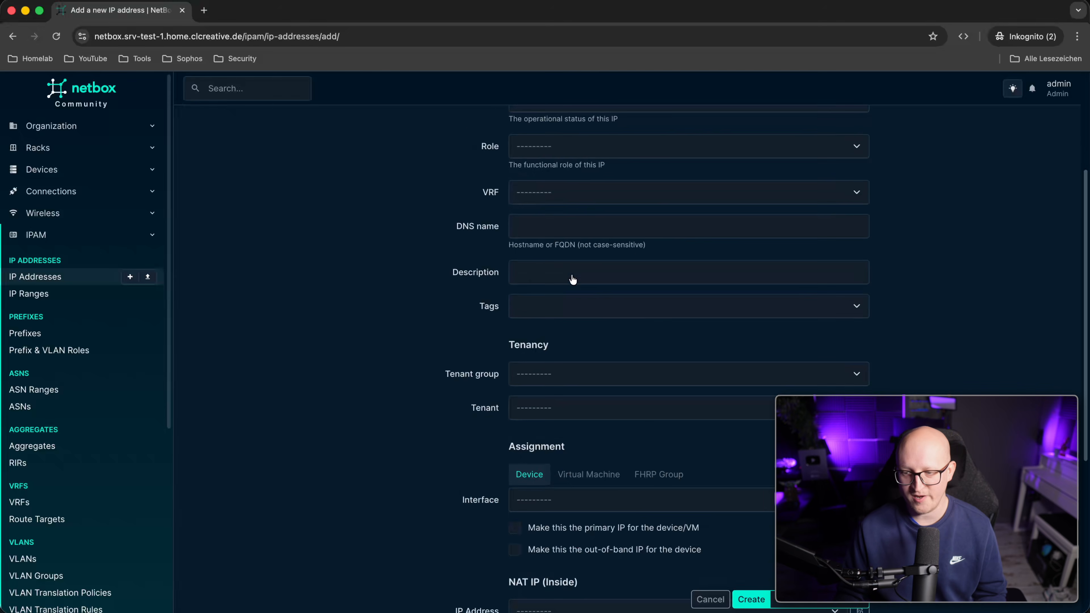
scroll(564, 346, down, 2)
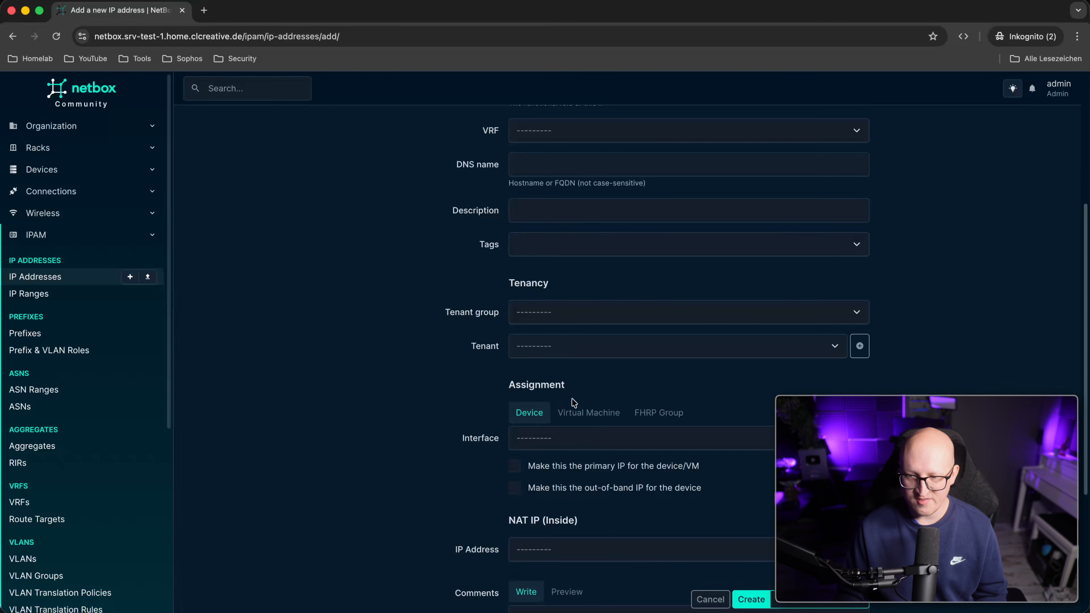
Find no VM or device interfaces to assign, then open the device interfaces list.
click(590, 416)
click(554, 447)
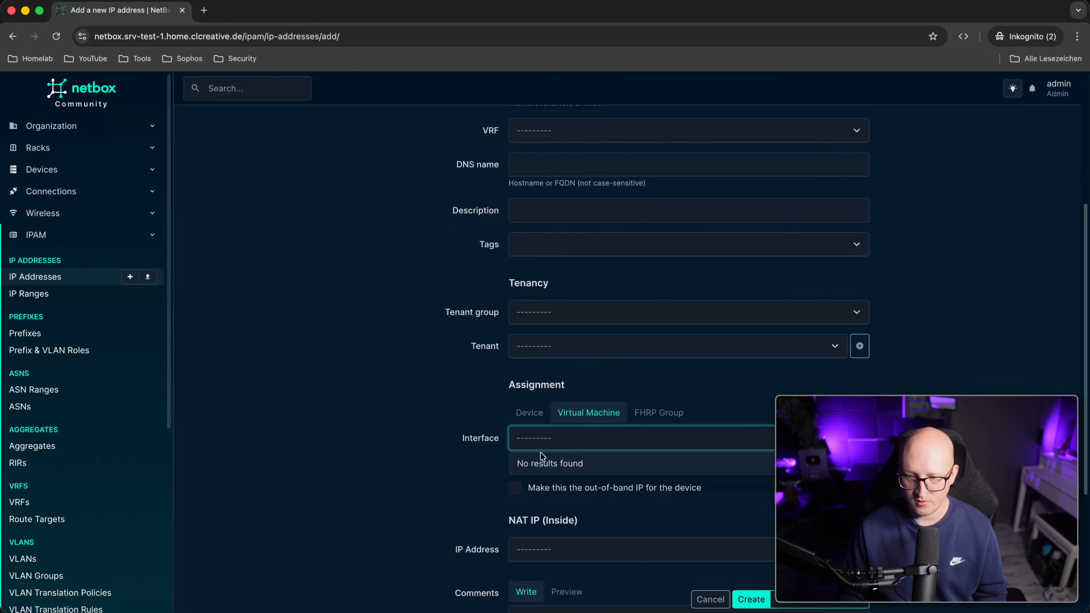
click(480, 413)
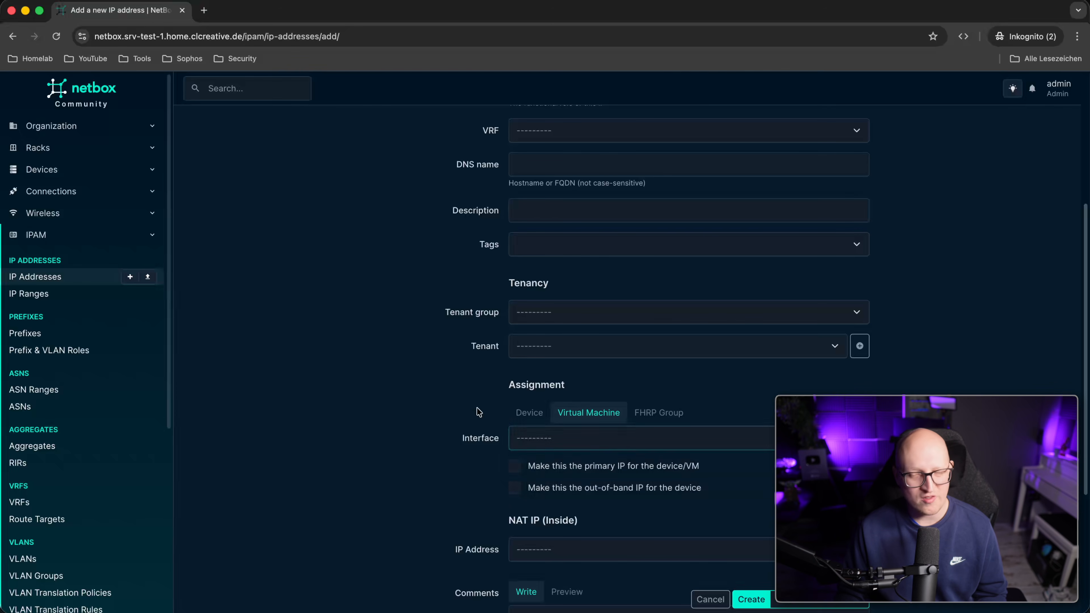
click(540, 413)
click(562, 440)
click(401, 401)
scroll(515, 303, up, 8)
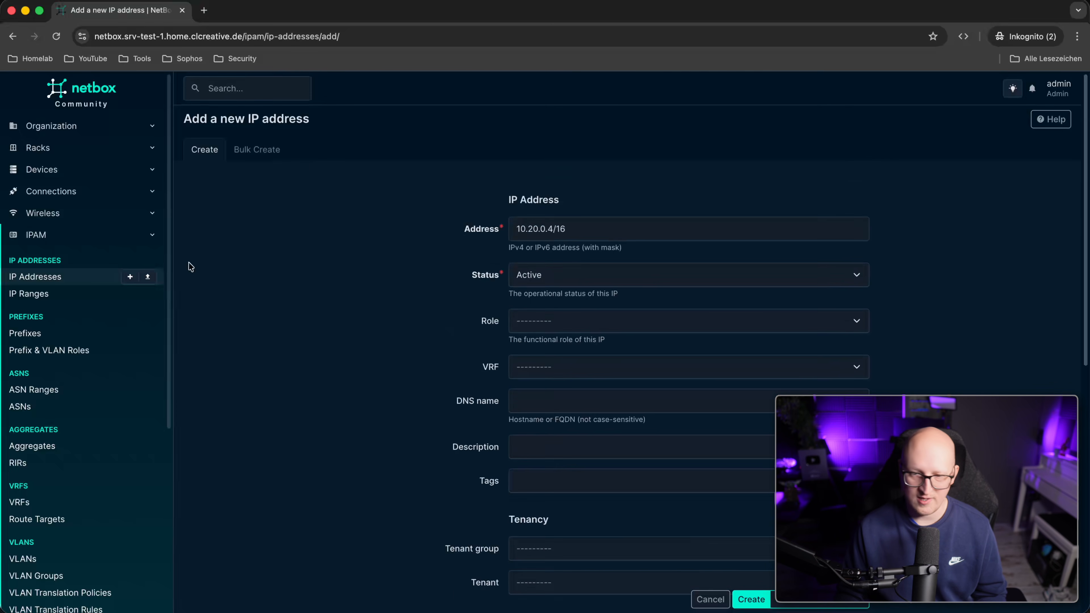
click(61, 168)
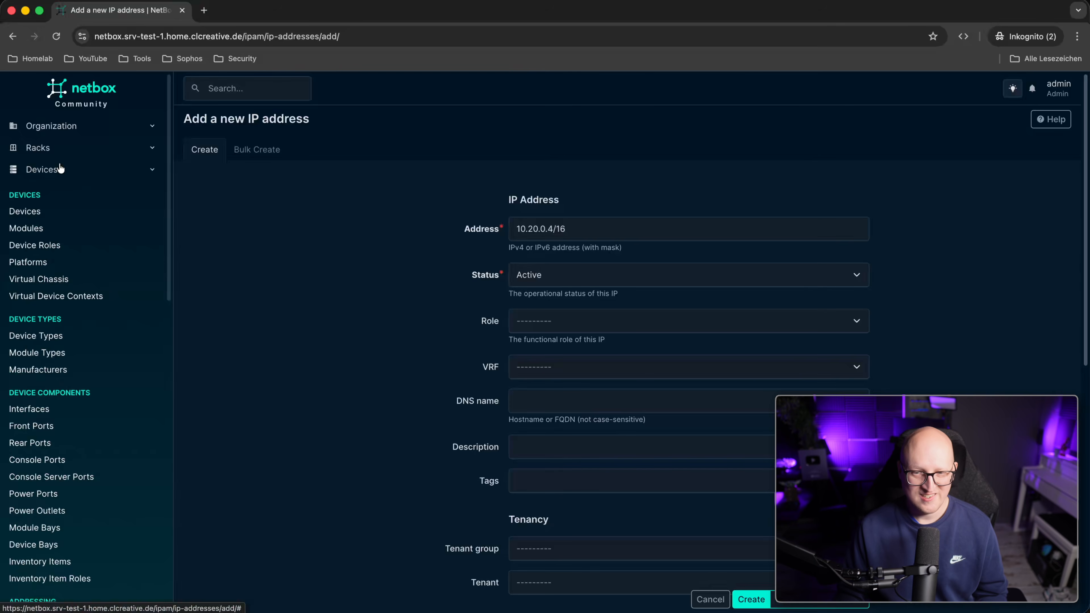
mouse_move(37, 215)
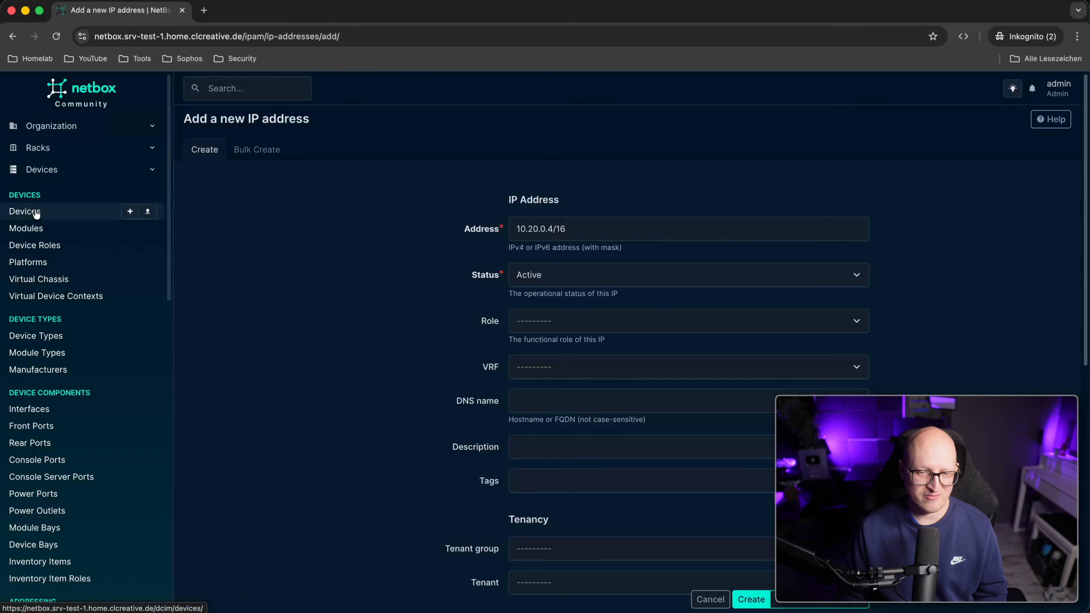
click(31, 410)
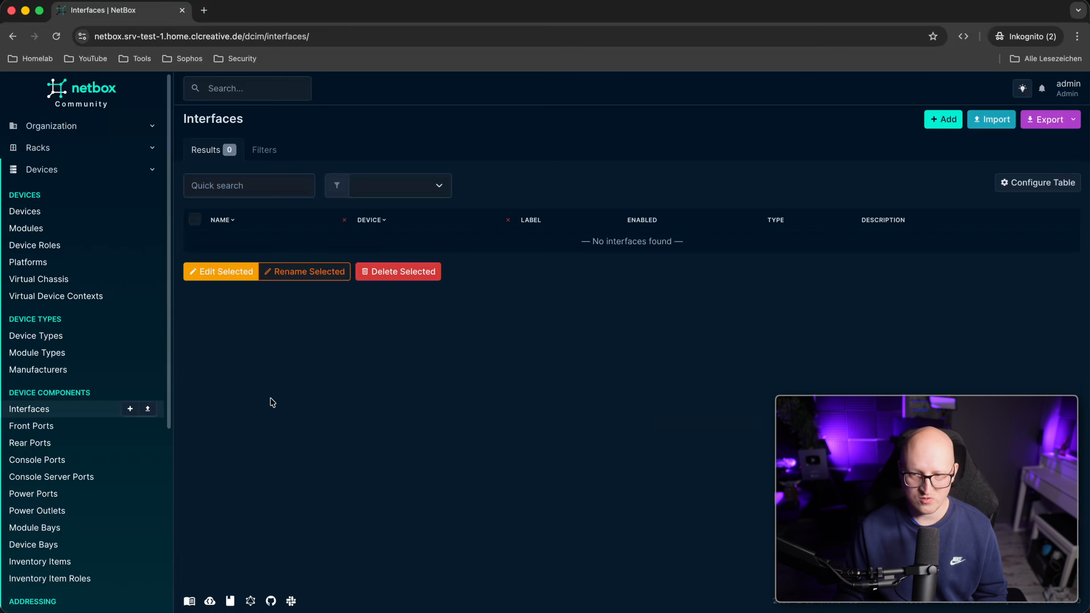
Create interface eth0, type 2.5GBASE-T (2.5GE), on device Proxmox Production 1.
click(943, 119)
click(547, 229)
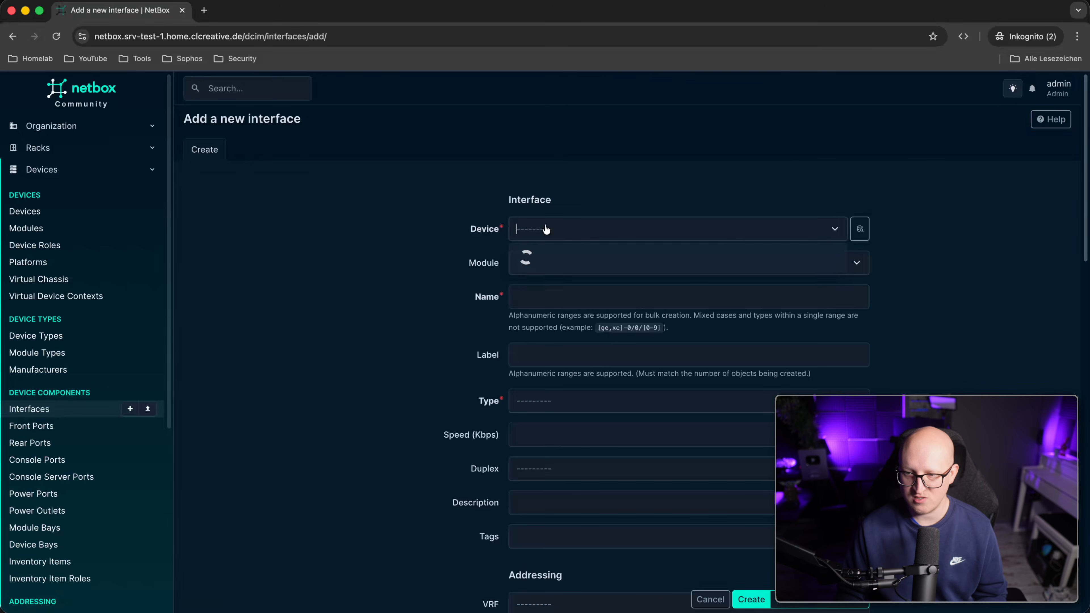
click(552, 259)
click(545, 299)
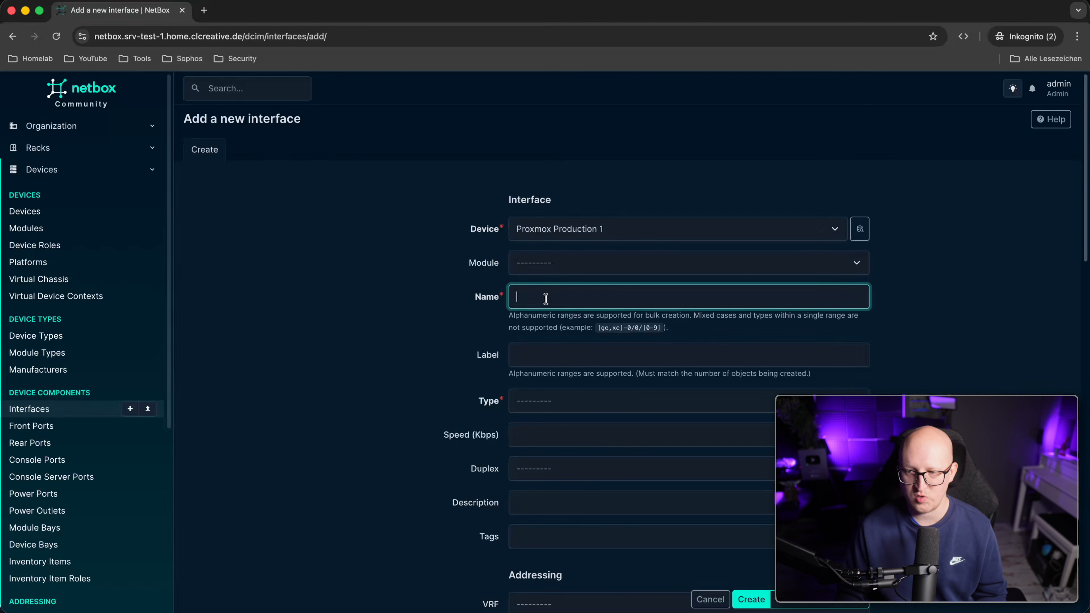
text(eth0)
click(385, 324)
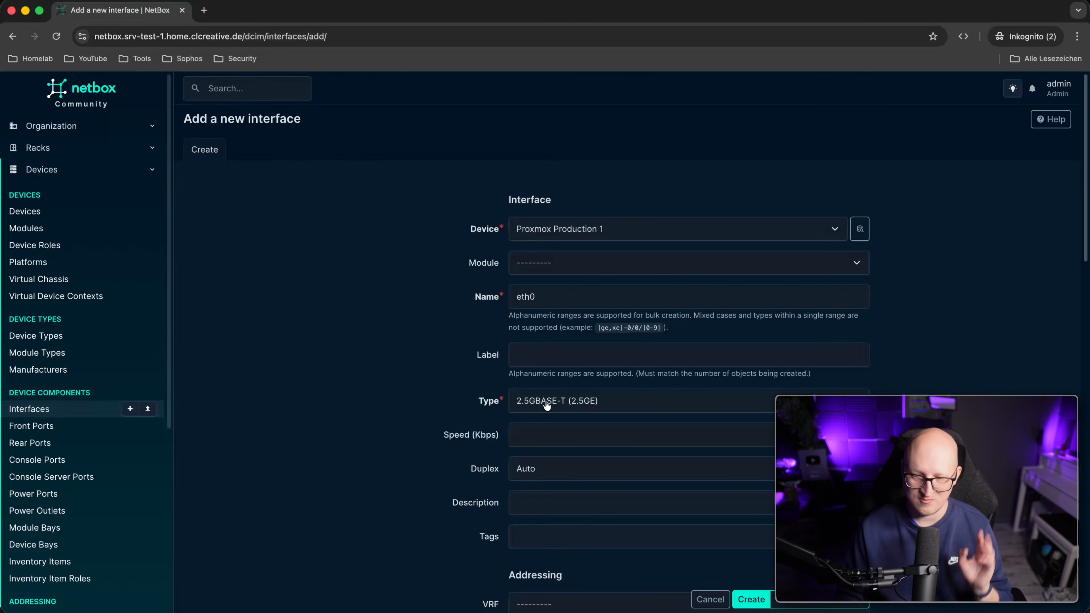
click(751, 599)
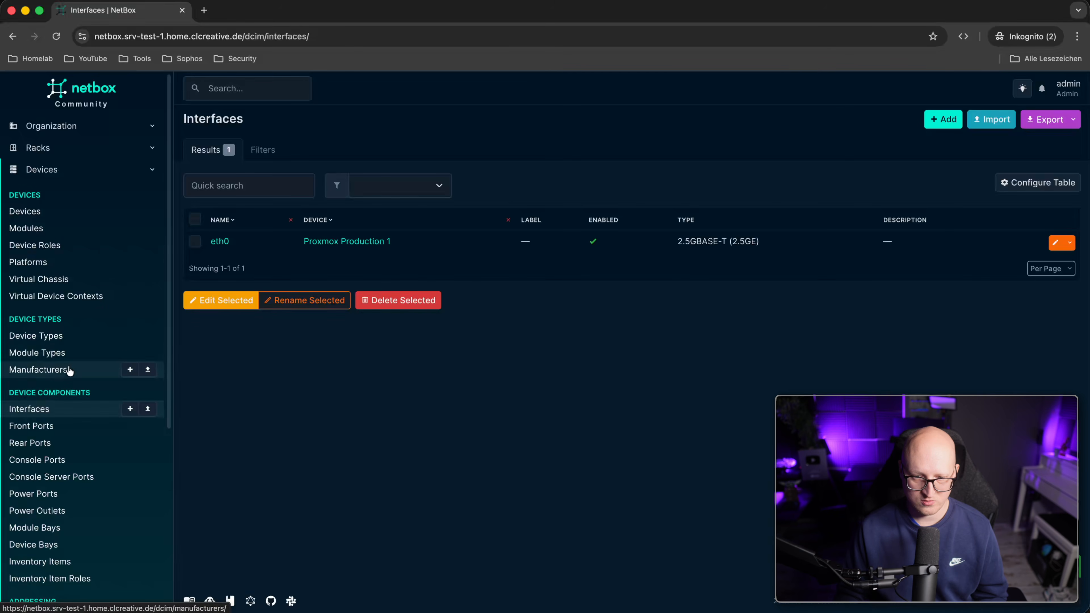
scroll(68, 369, down, 6)
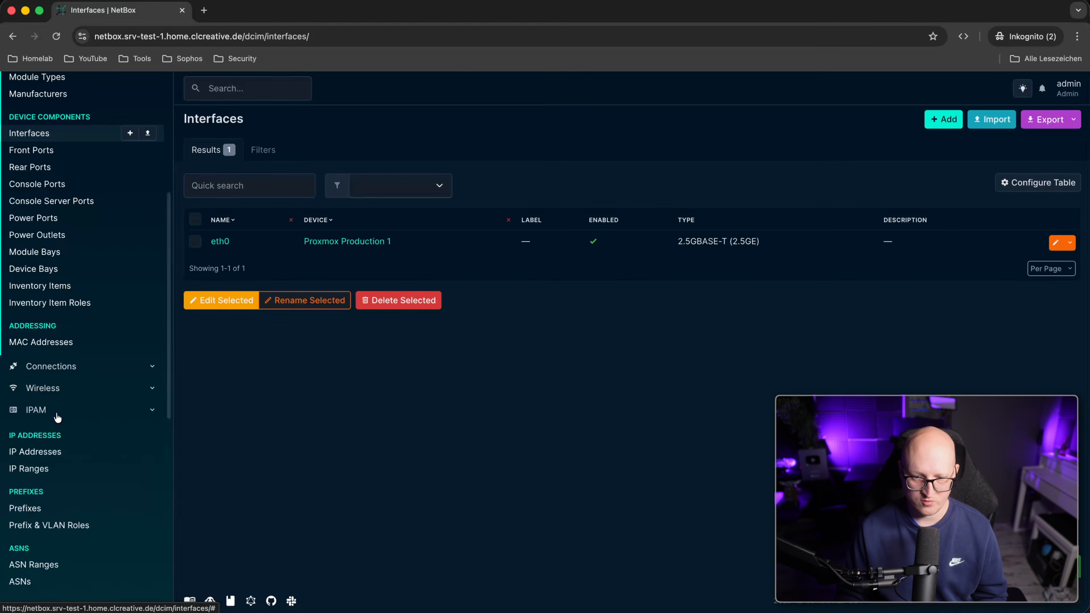
click(47, 451)
Create IP 10.20.0.4/16 on Proxmox Production 1 eth0, marked as the device's primary IP.
click(928, 123)
click(544, 232)
text(10.20.0.4/16)
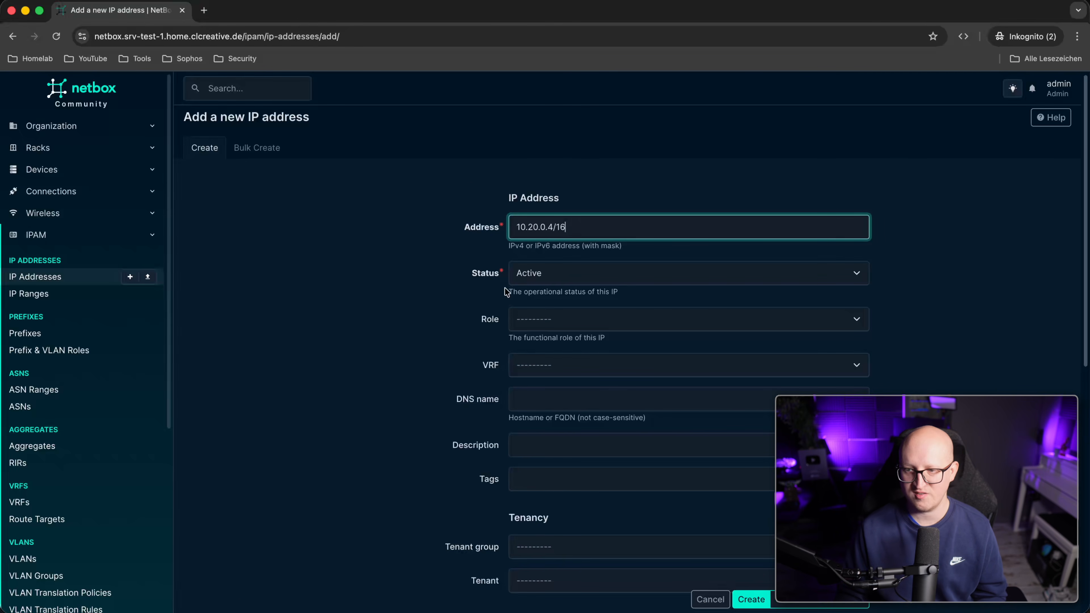
scroll(507, 293, down, 2)
scroll(507, 293, down, 6)
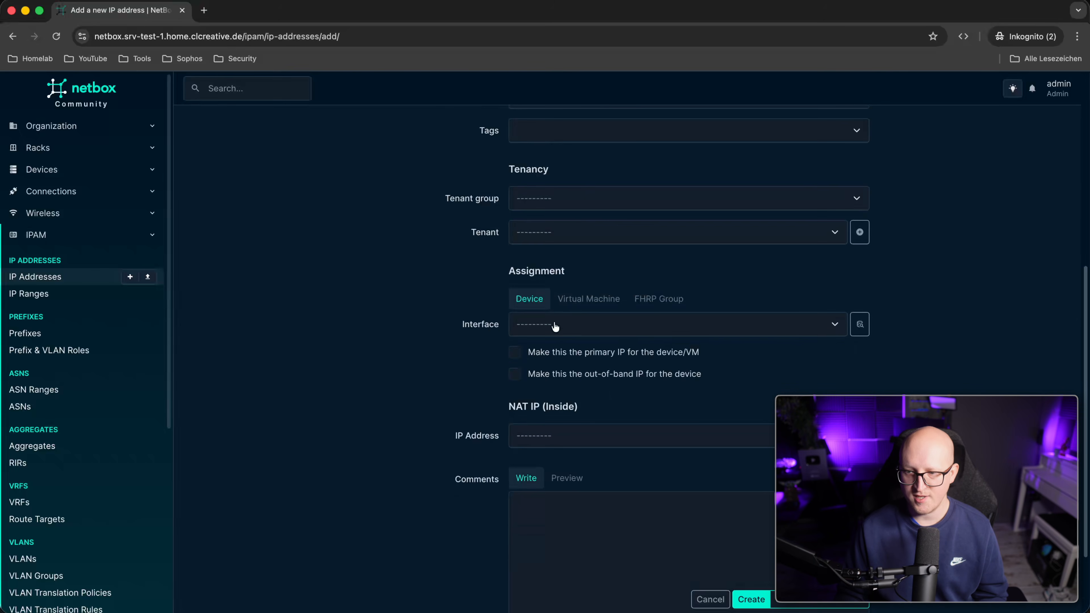
click(555, 326)
click(582, 355)
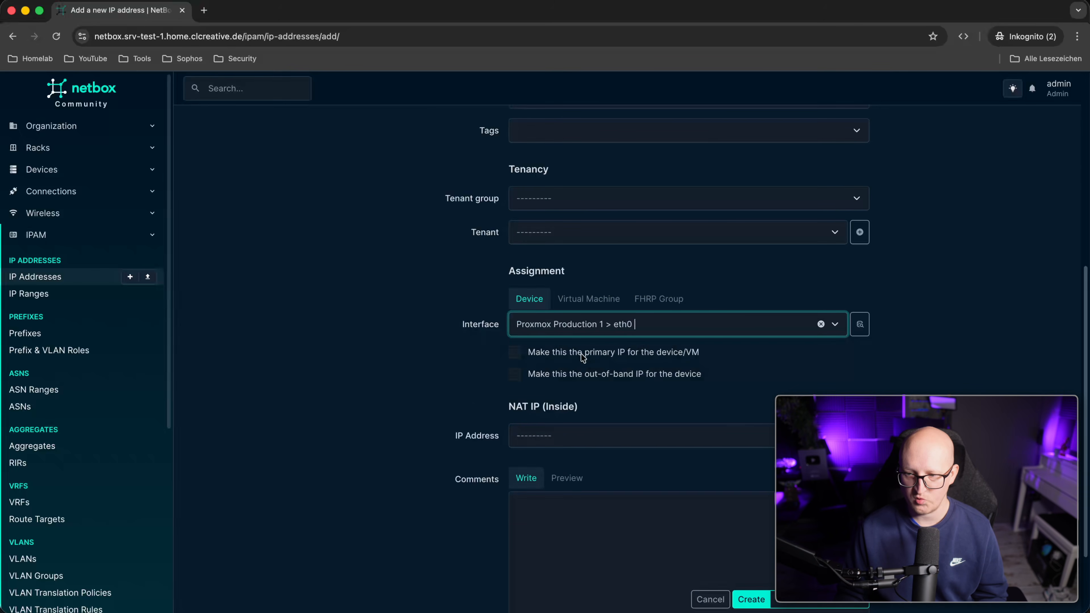
click(579, 352)
click(586, 352)
key(Return)
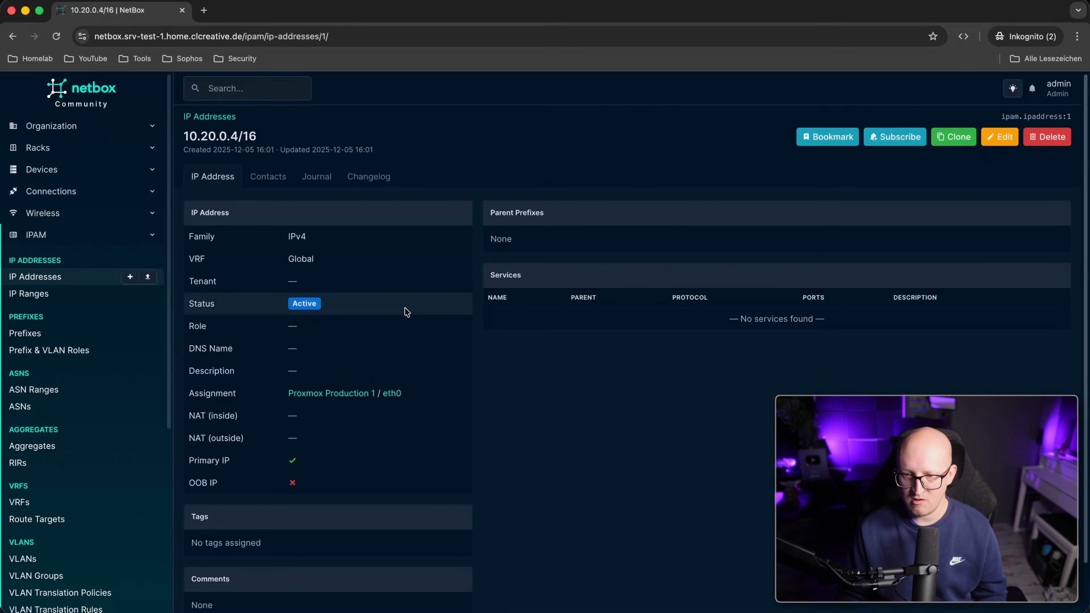
Review the IP addresses list, then open the Devices list.
click(34, 276)
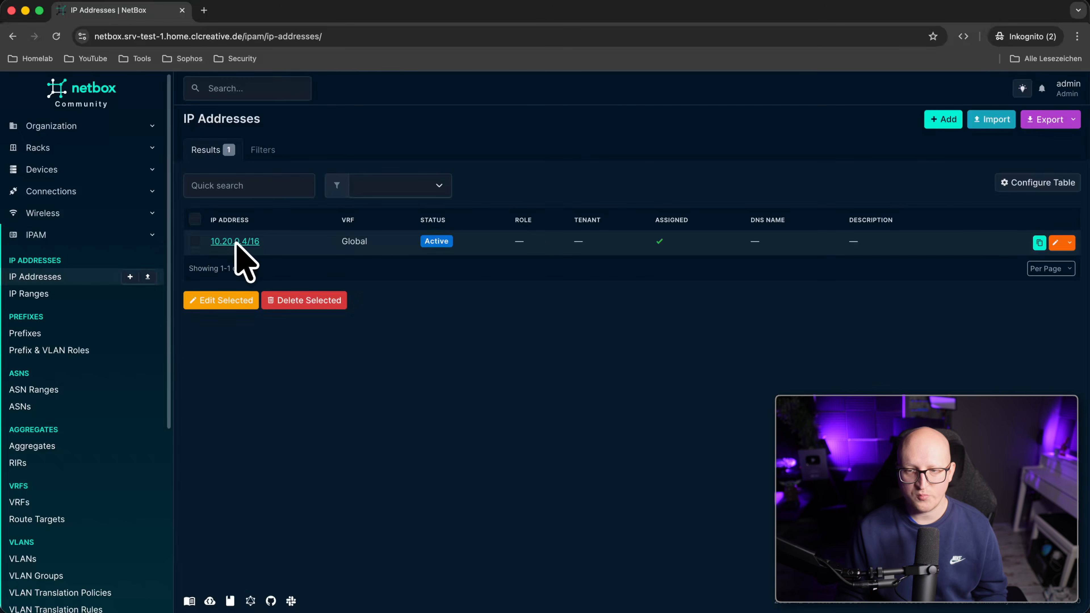
drag(349, 242, 388, 243)
click(491, 310)
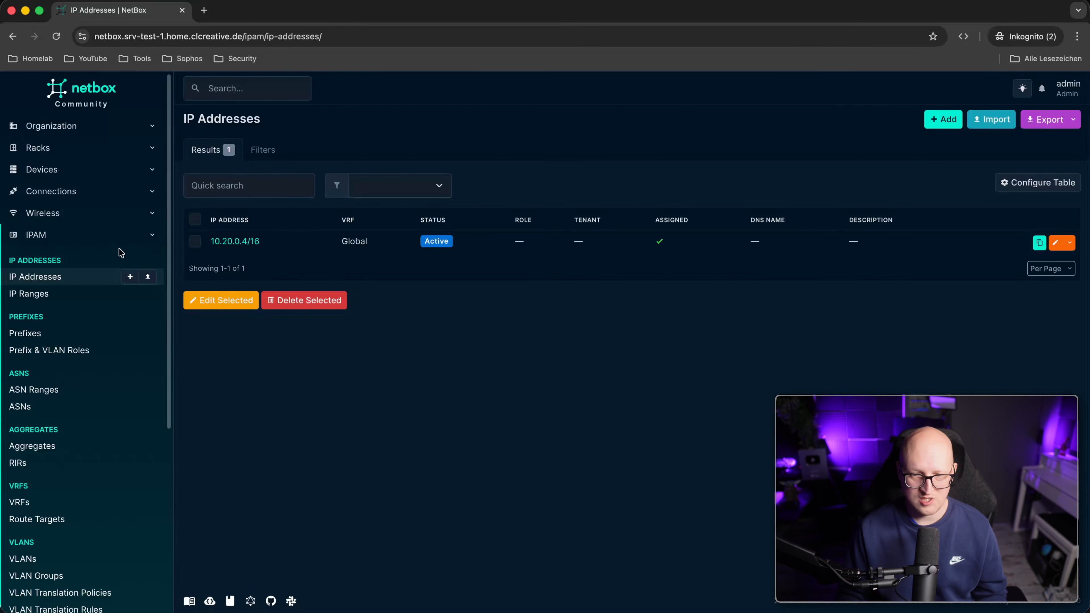
click(103, 235)
click(75, 171)
click(46, 212)
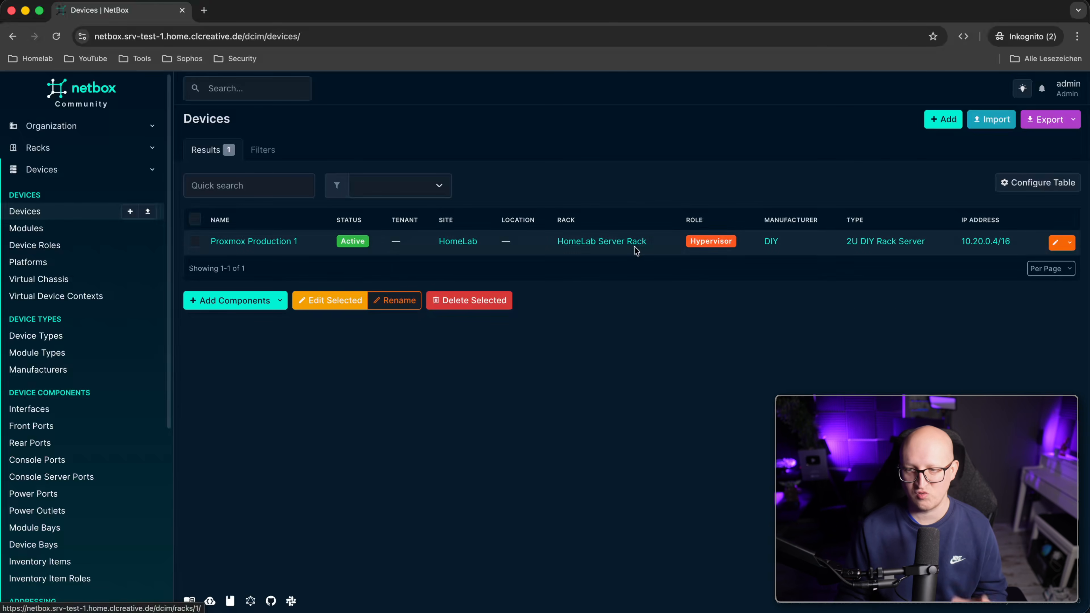
Load the home lab NetBox instance in a new browser window.
key(super+n)
text(ng)
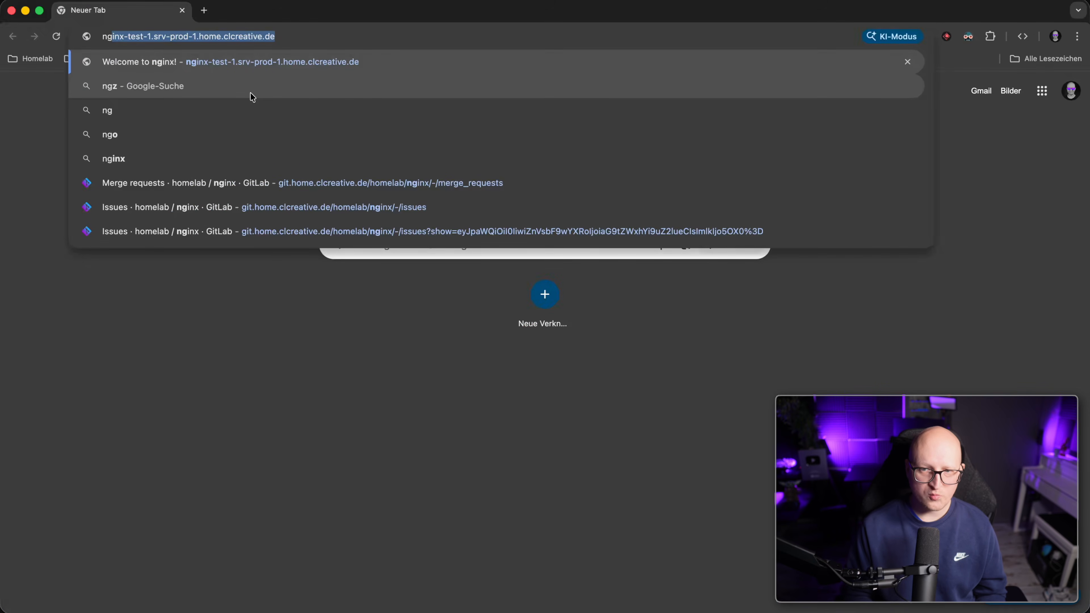
key(BackSpace)
key(BackSpace)
text(e)
key(Return)
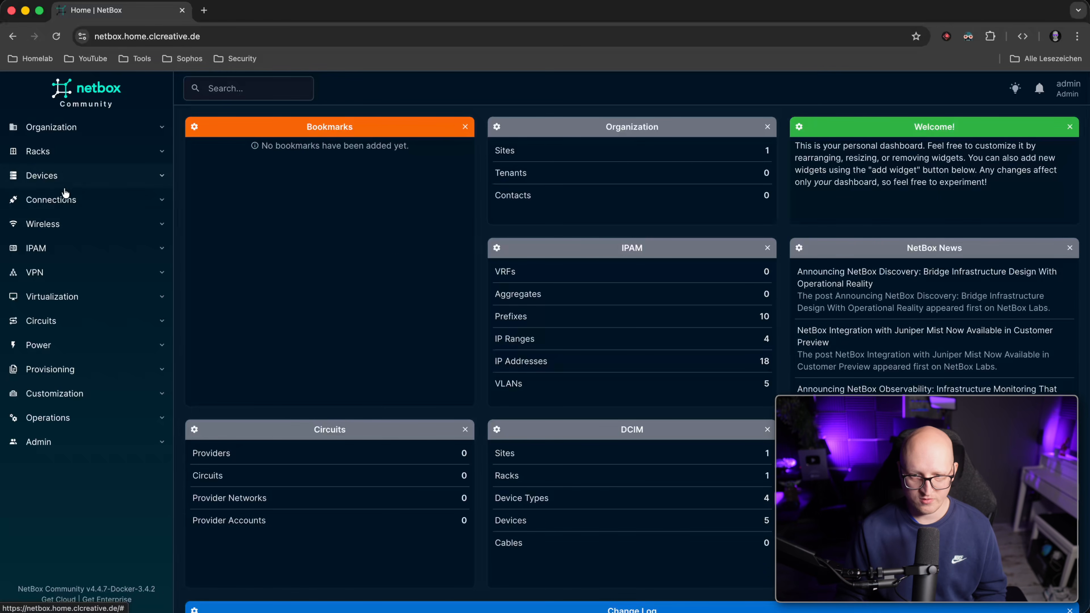
View its devices, then its virtual machines list of srv-prod and srv-test VMs.
click(58, 180)
click(60, 217)
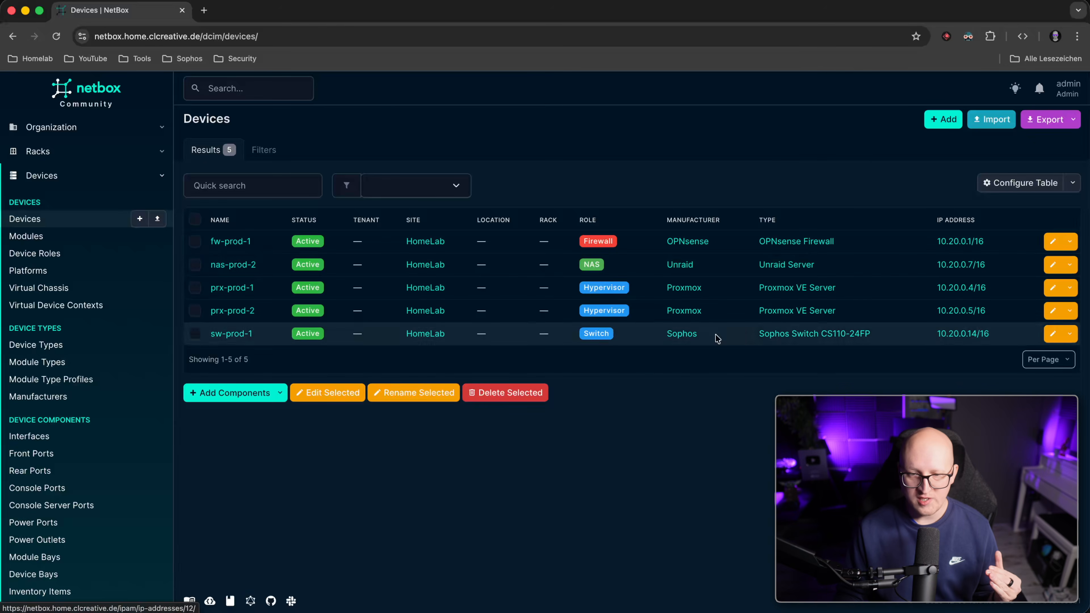
scroll(103, 430, down, 6)
scroll(103, 429, down, 1)
click(74, 437)
click(64, 478)
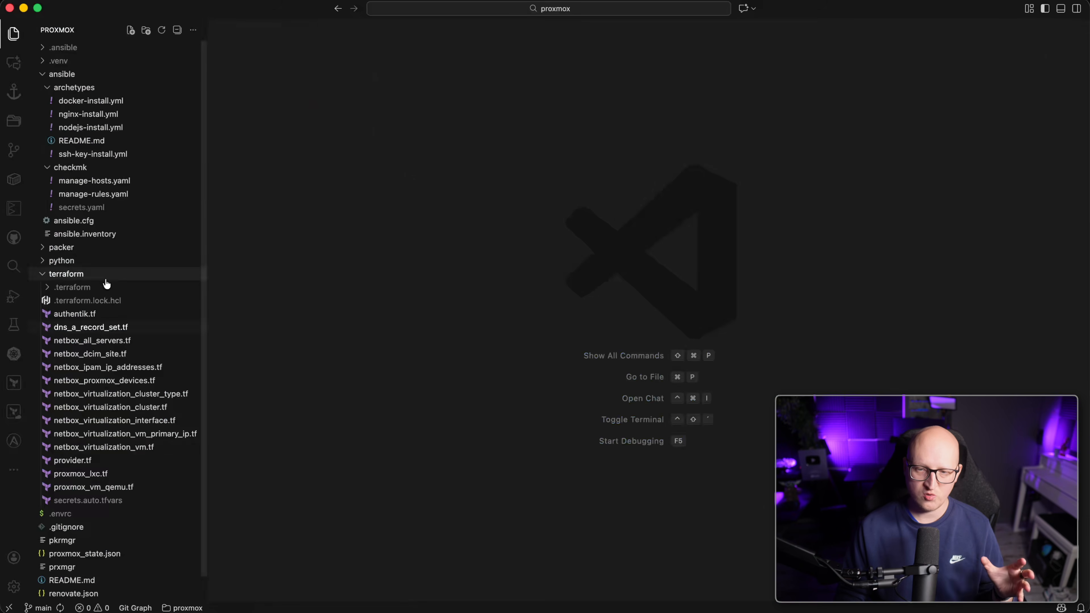
Collapse the ansible folder and open terraform/proxmox_vm_qemu.tf at the srv_prod_4 block.
click(103, 75)
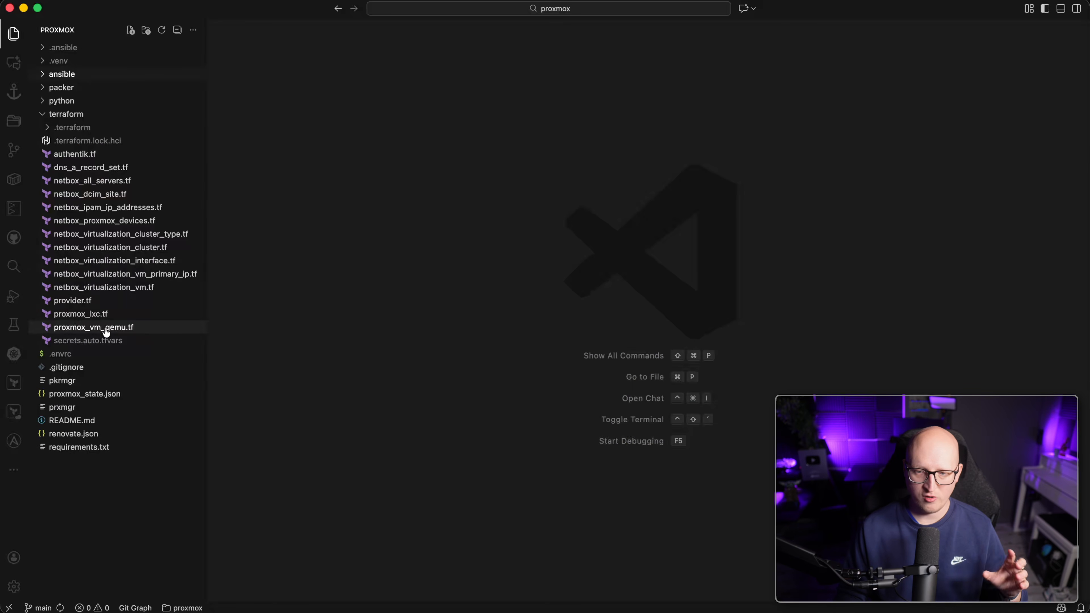
click(92, 327)
scroll(425, 196, up, 15)
scroll(392, 246, down, 10)
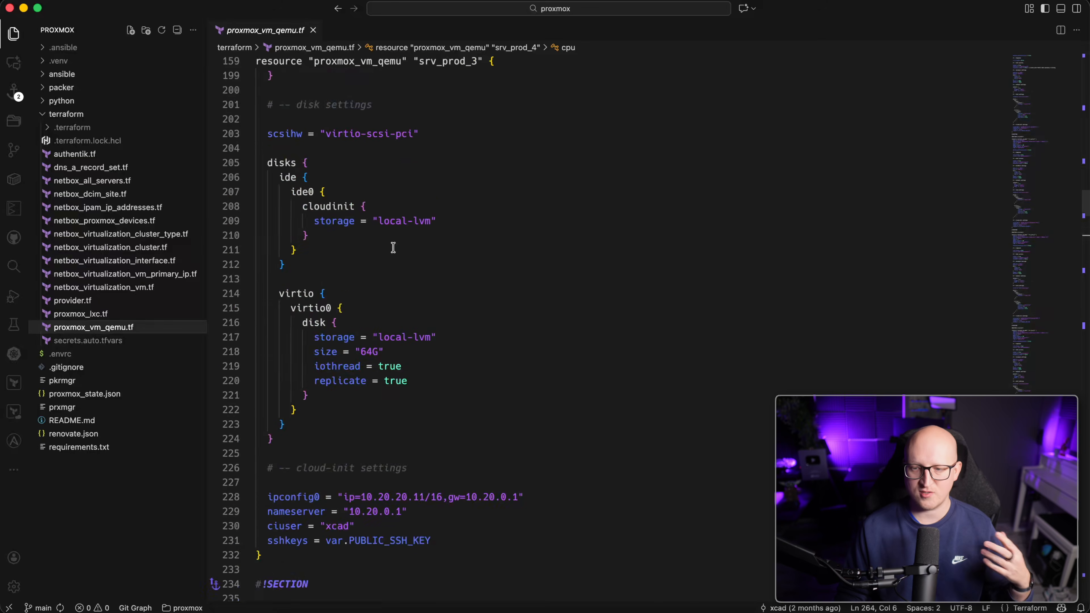
click(446, 362)
scroll(438, 408, down, 4)
drag(383, 247, 468, 435)
scroll(472, 425, down, 4)
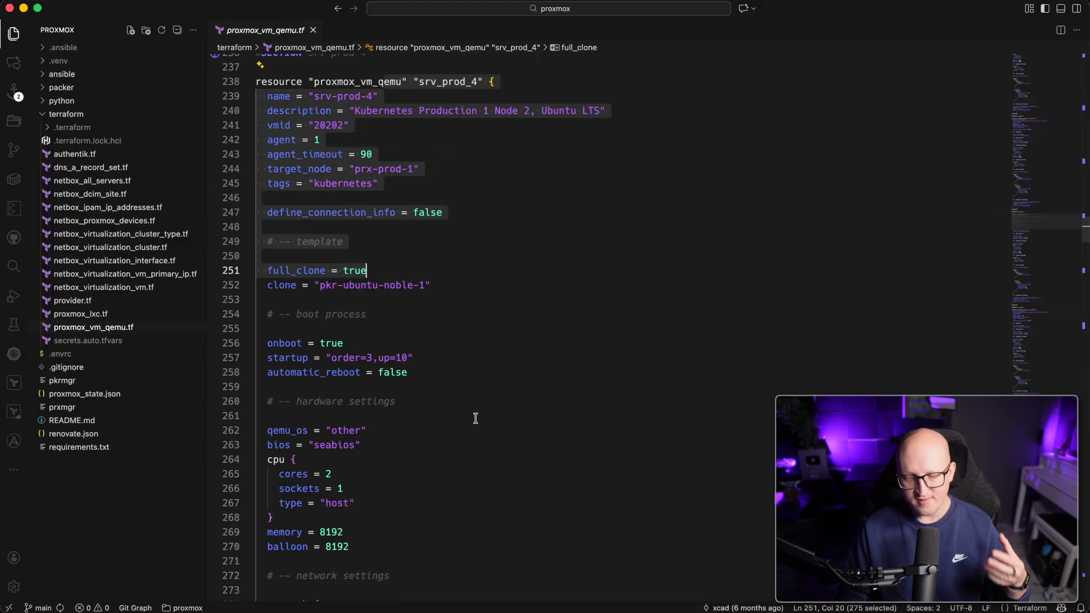
click(477, 409)
Review srv-prod-1's settings through qemu_os, noting memory 24576 and cores 6.
scroll(492, 380, down, 5)
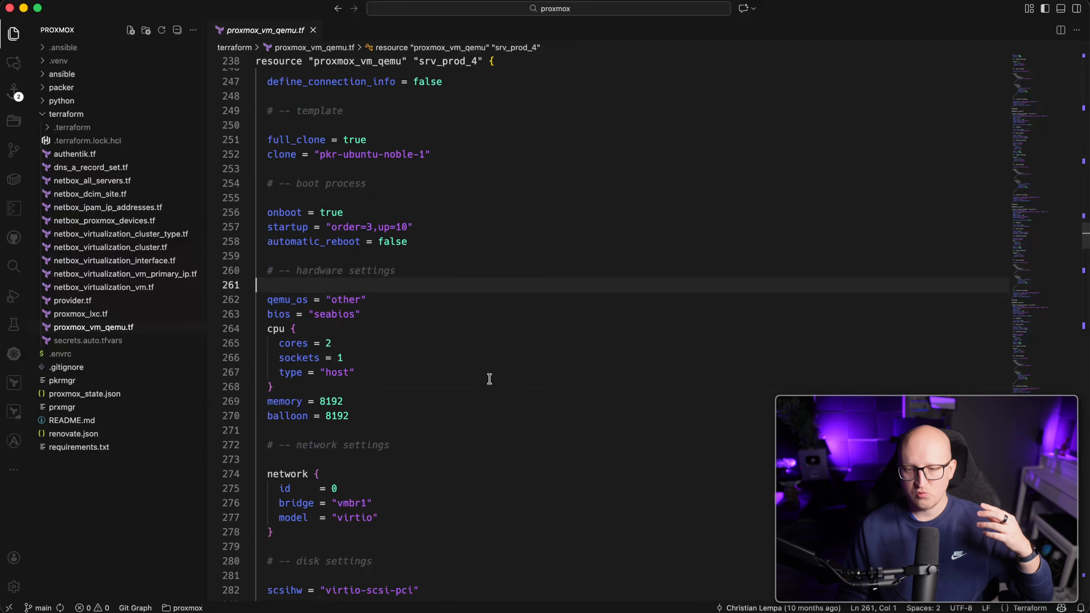
scroll(410, 473, down, 3)
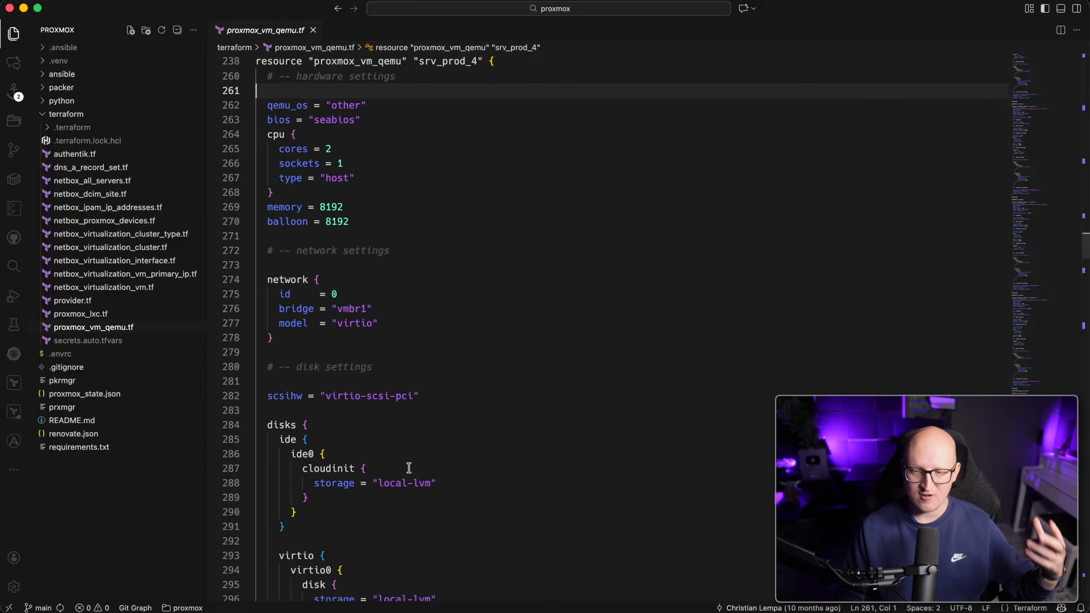
scroll(418, 439, up, 10)
scroll(433, 137, up, 20)
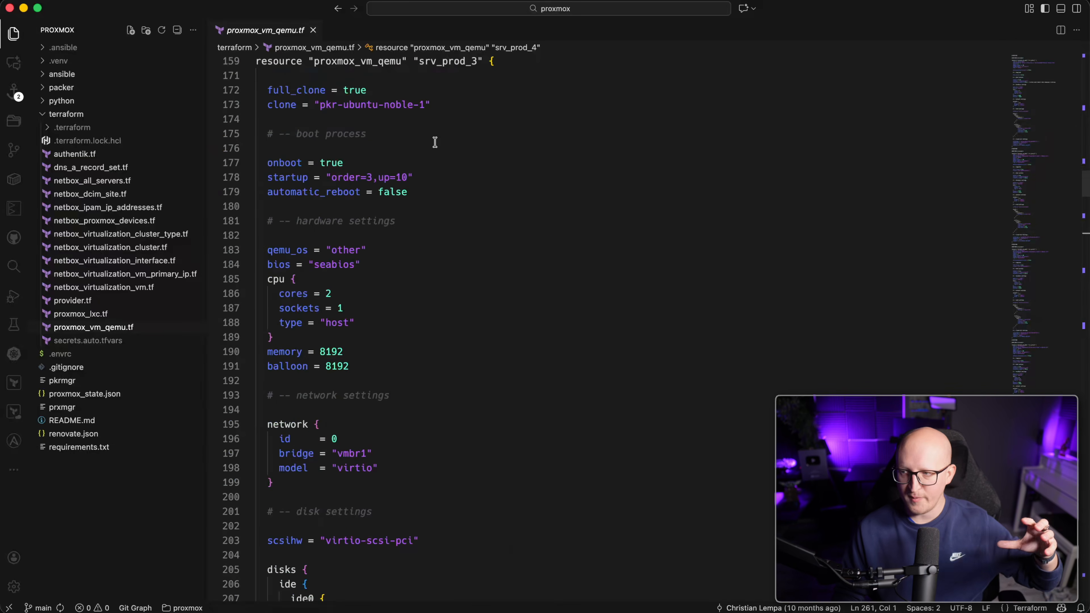
scroll(435, 149, up, 4)
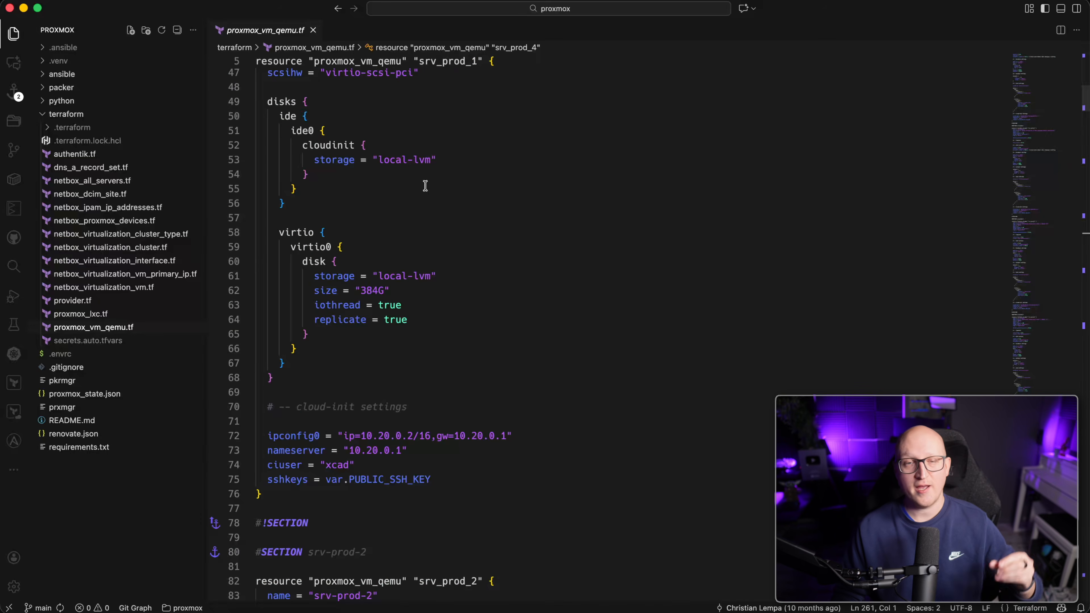
scroll(424, 185, up, 15)
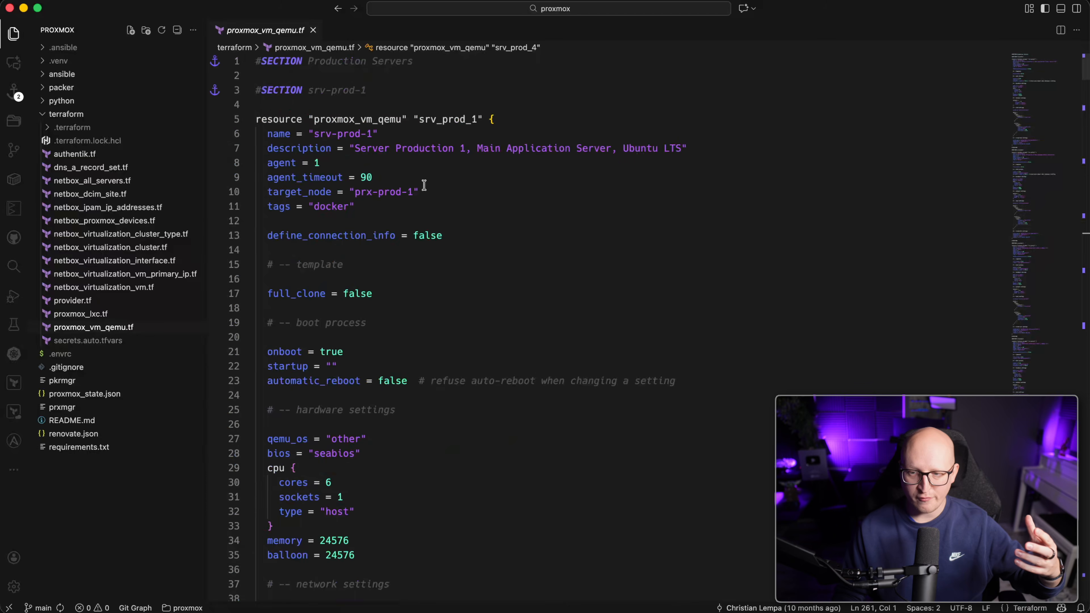
drag(343, 92, 453, 442)
scroll(454, 443, down, 5)
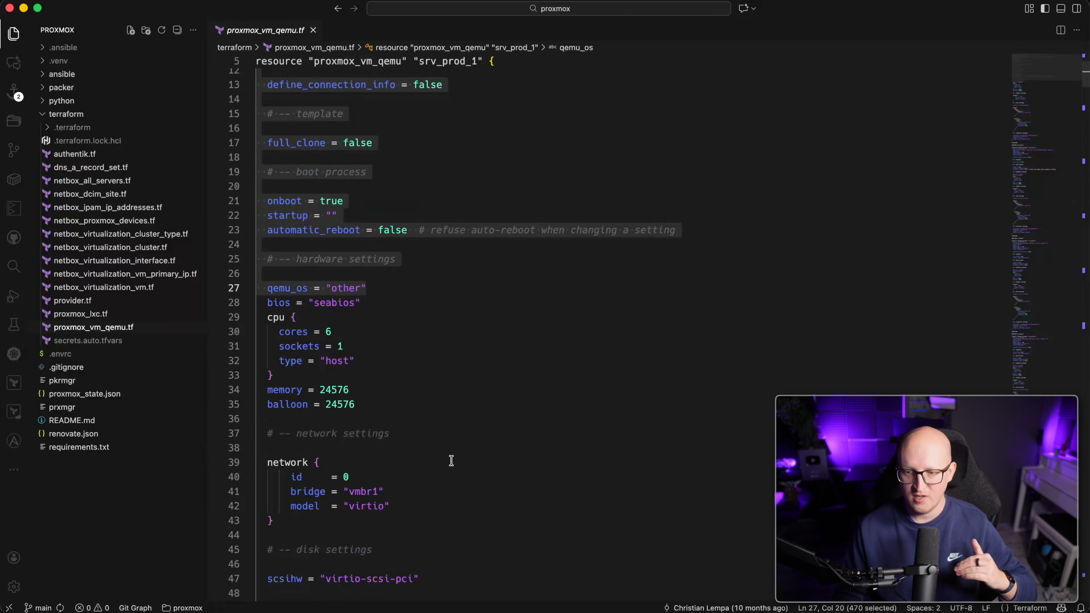
click(416, 435)
scroll(438, 484, down, 1)
double_click(337, 334)
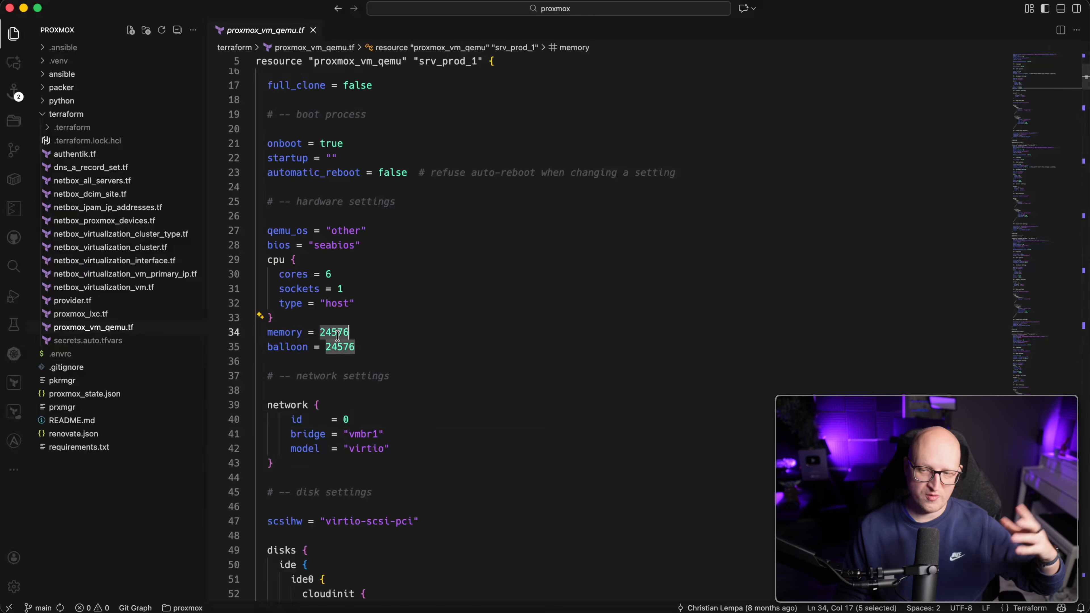
double_click(328, 274)
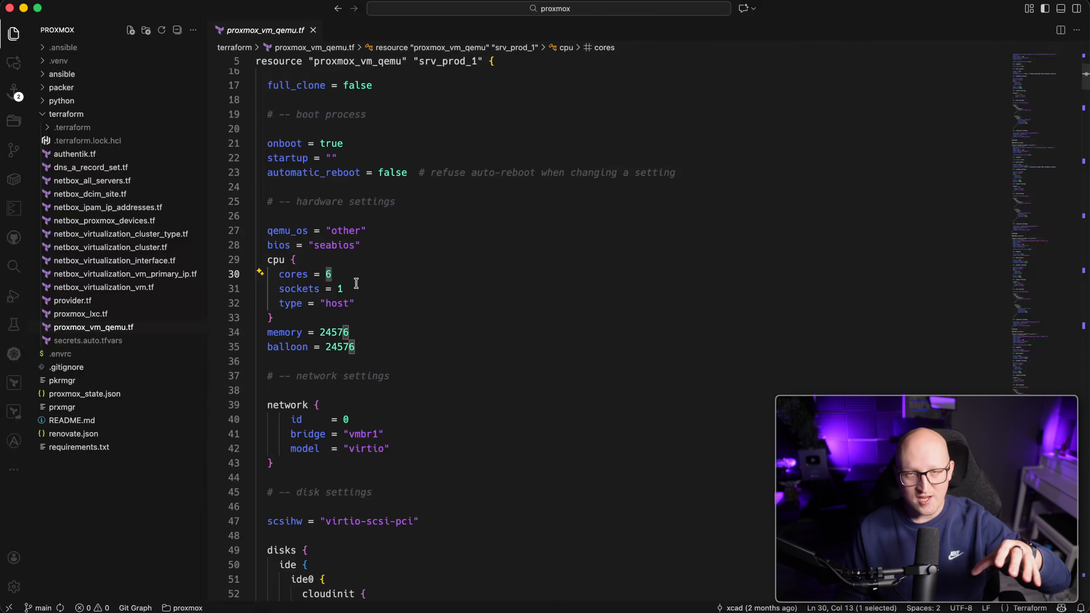
click(367, 282)
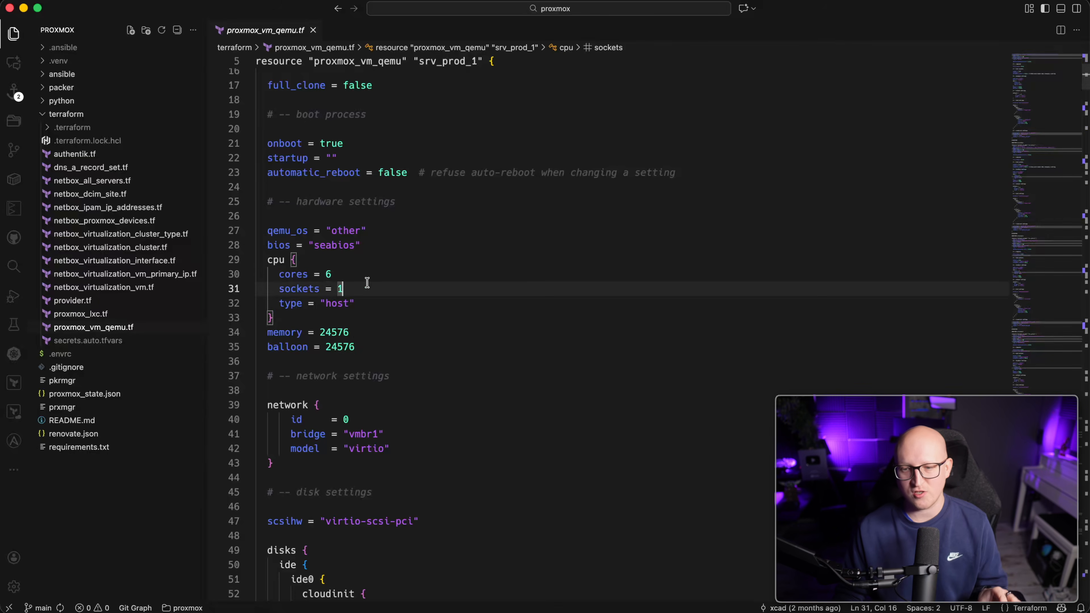
scroll(369, 283, up, 3)
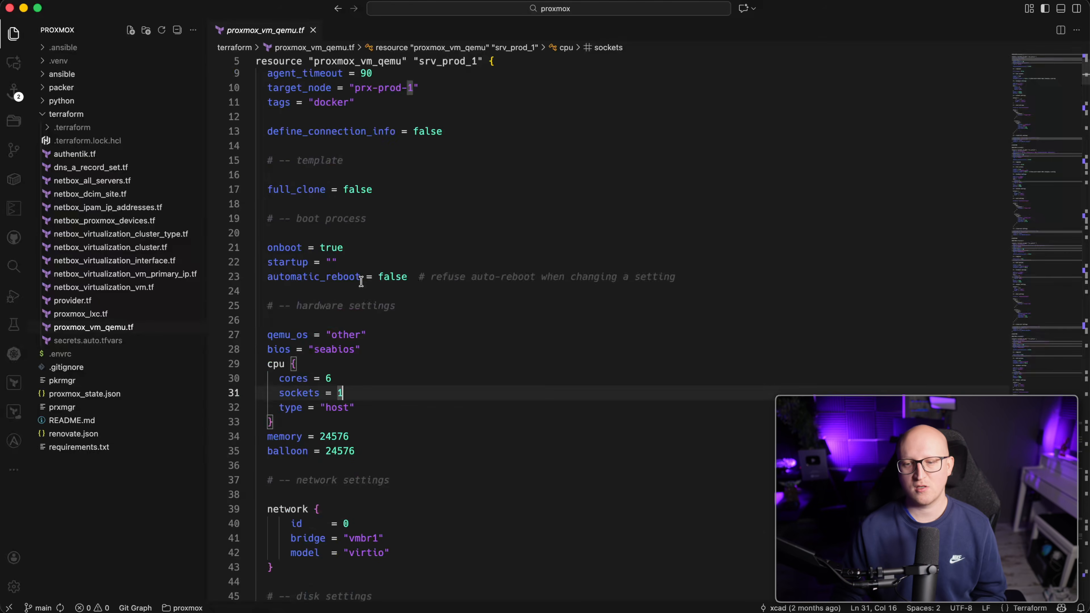
scroll(392, 305, up, 3)
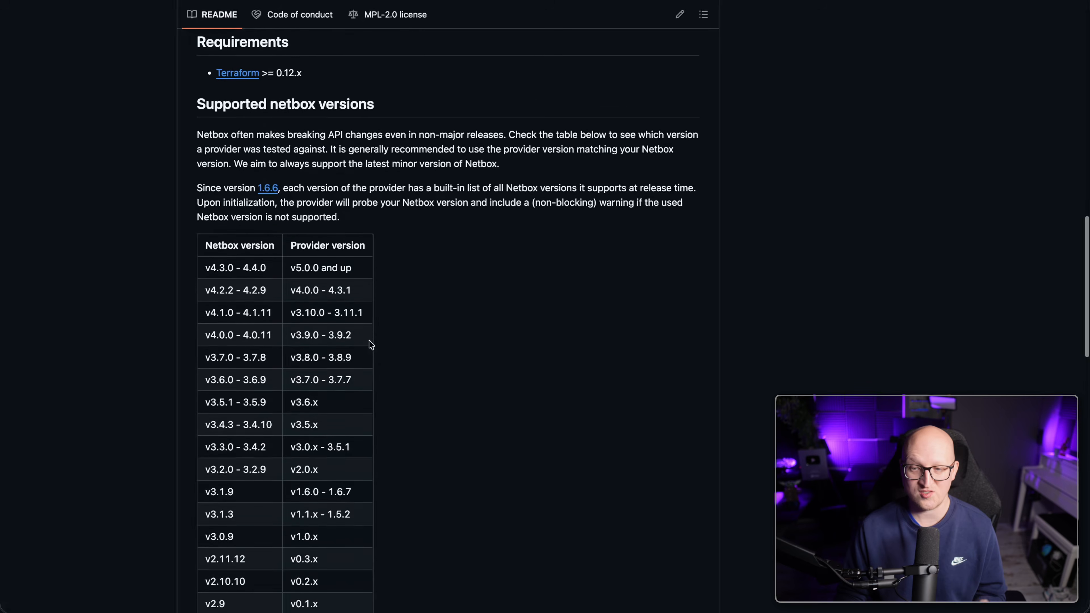
Check the README's supported NetBox versions table, then follow the registry.terraform.io link for the provider.
scroll(371, 345, up, 1)
scroll(371, 345, up, 3)
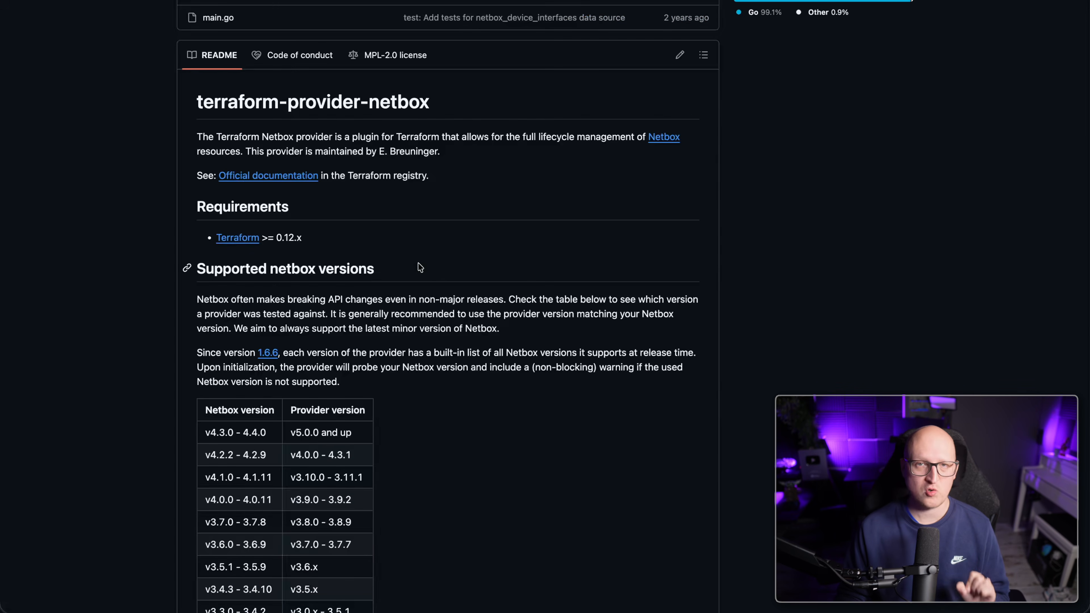
scroll(419, 268, down, 1)
scroll(384, 391, down, 4)
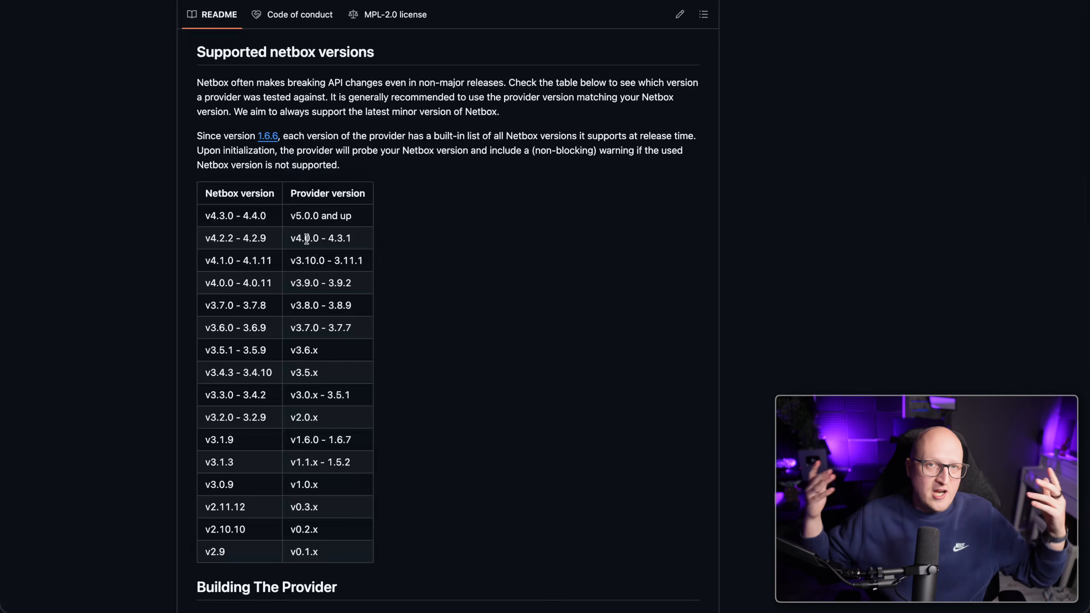
scroll(320, 266, up, 10)
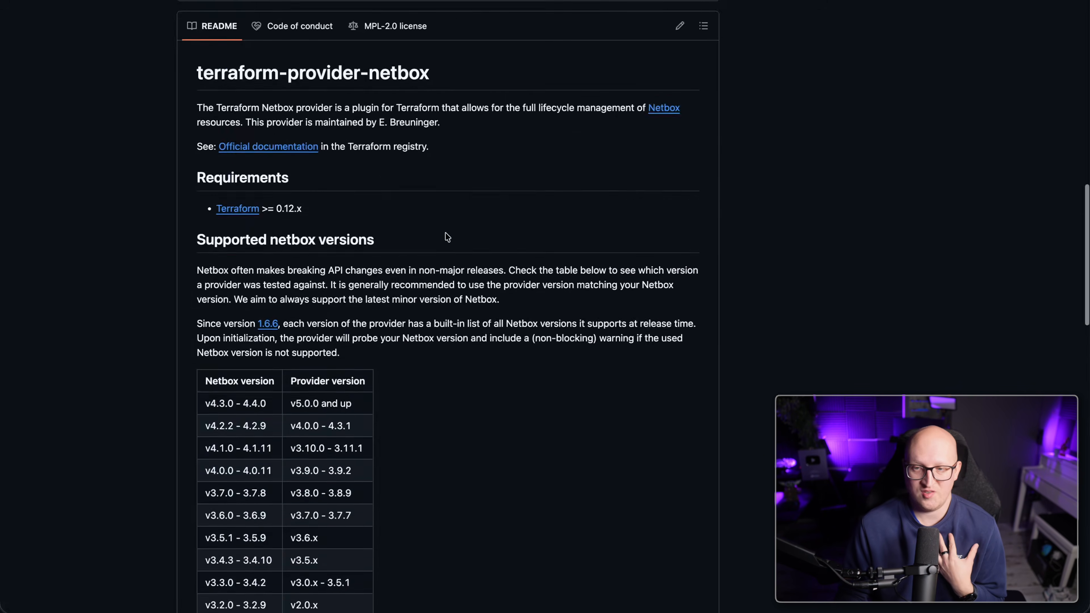
scroll(446, 236, up, 2)
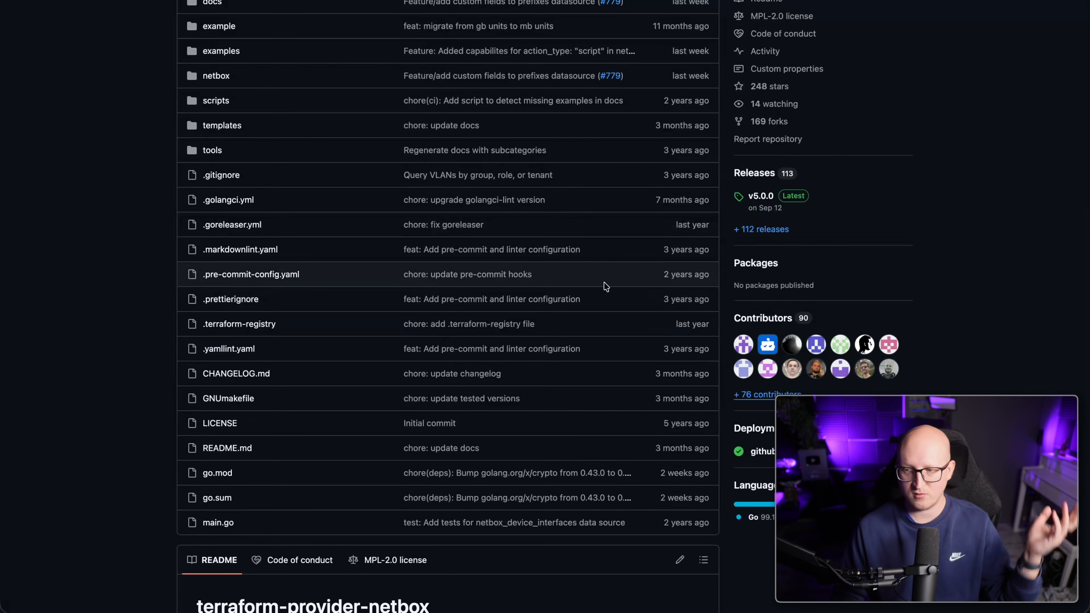
scroll(442, 264, up, 4)
scroll(442, 263, up, 2)
scroll(311, 375, down, 2)
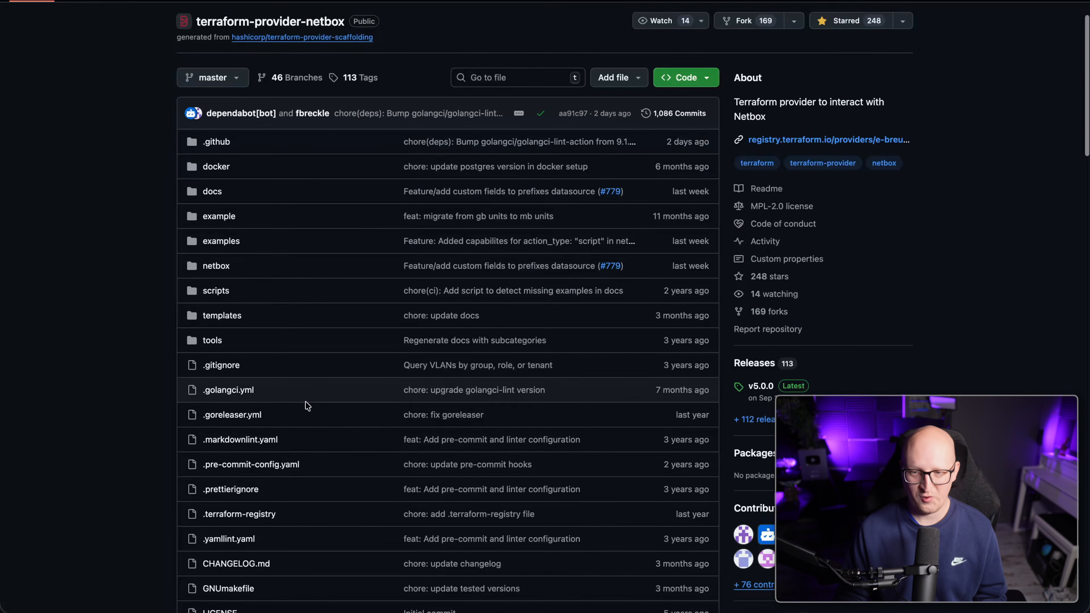
click(828, 136)
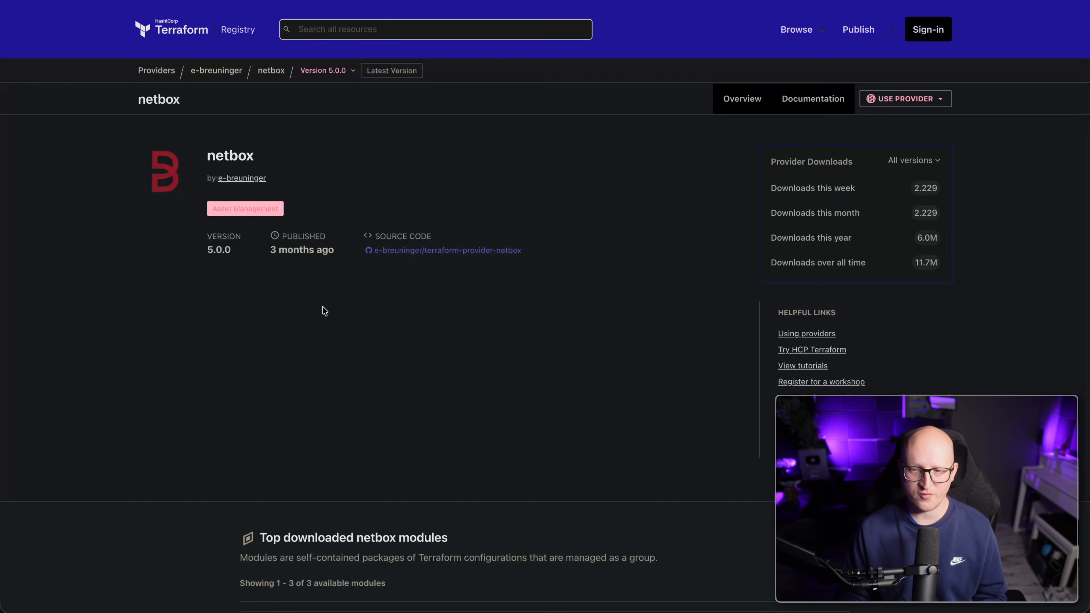
Show the USE PROVIDER snippet for e-breuninger/netbox 5.0.0 and select the whole code block.
scroll(414, 292, down, 1)
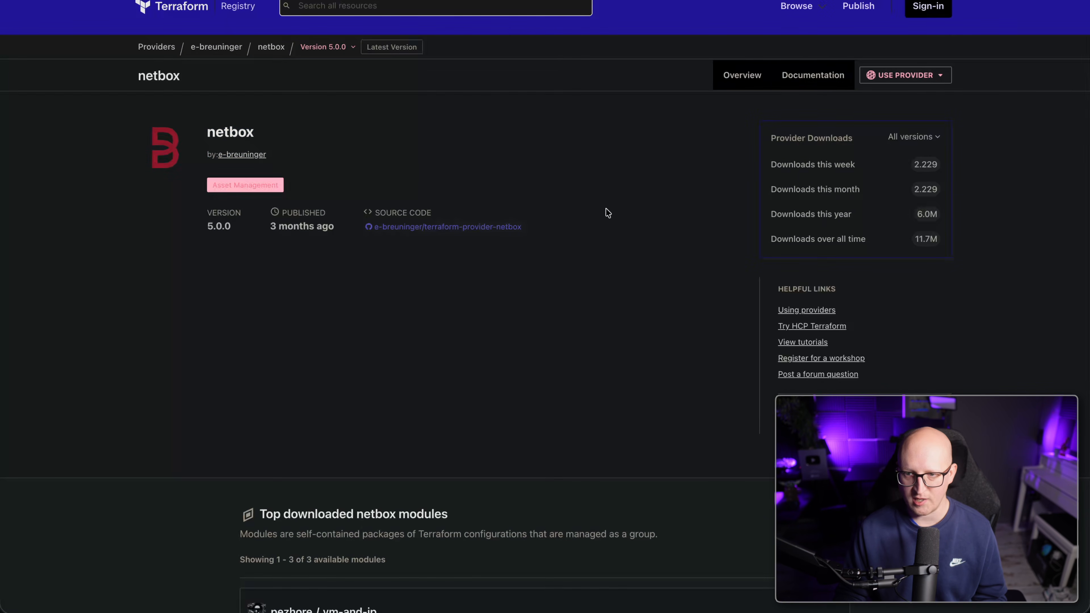
click(885, 76)
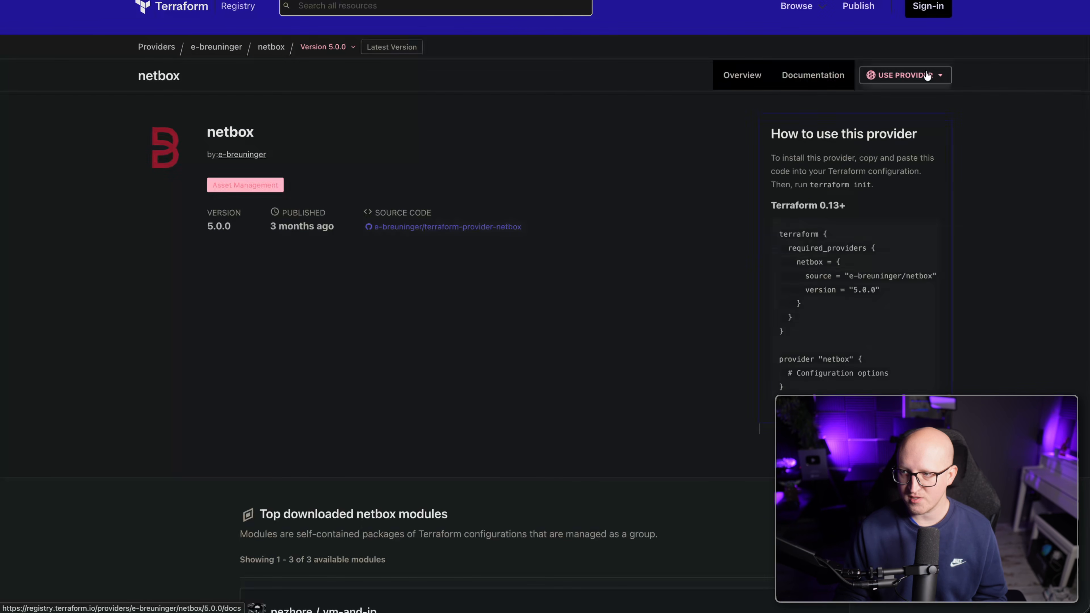
drag(793, 384, 778, 235)
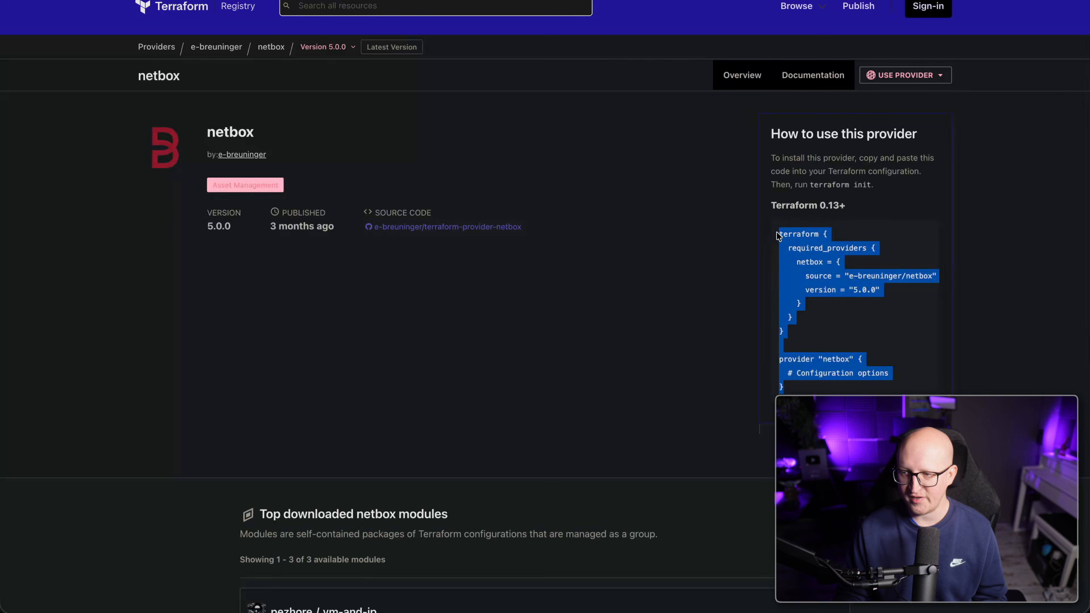
In provider.tf, review required_providers and the proxmox, dns, authentik and netbox provider blocks.
key(super+Tab)
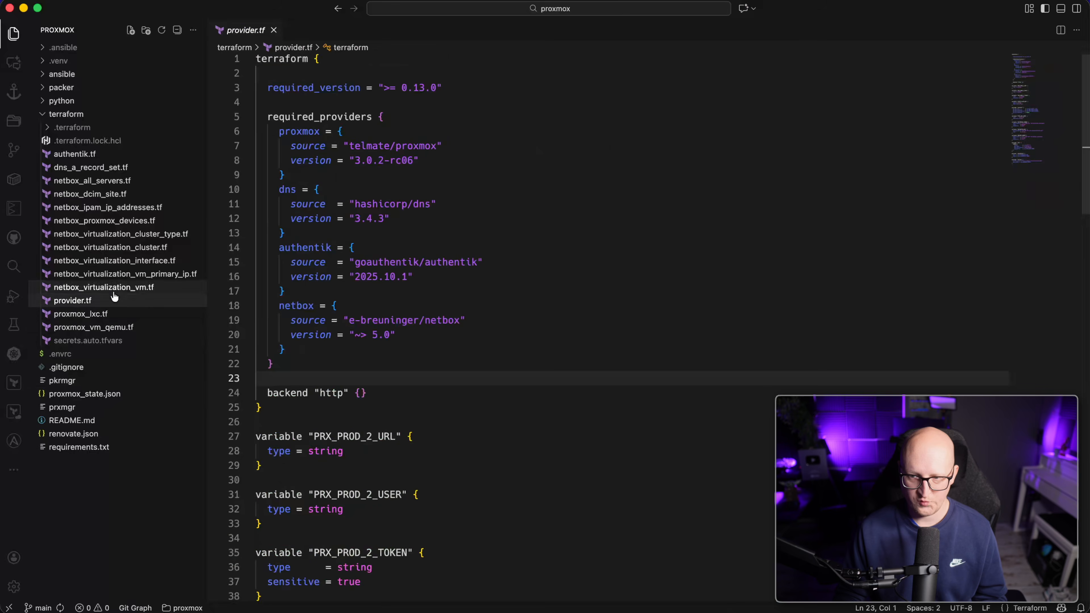
drag(387, 102, 414, 308)
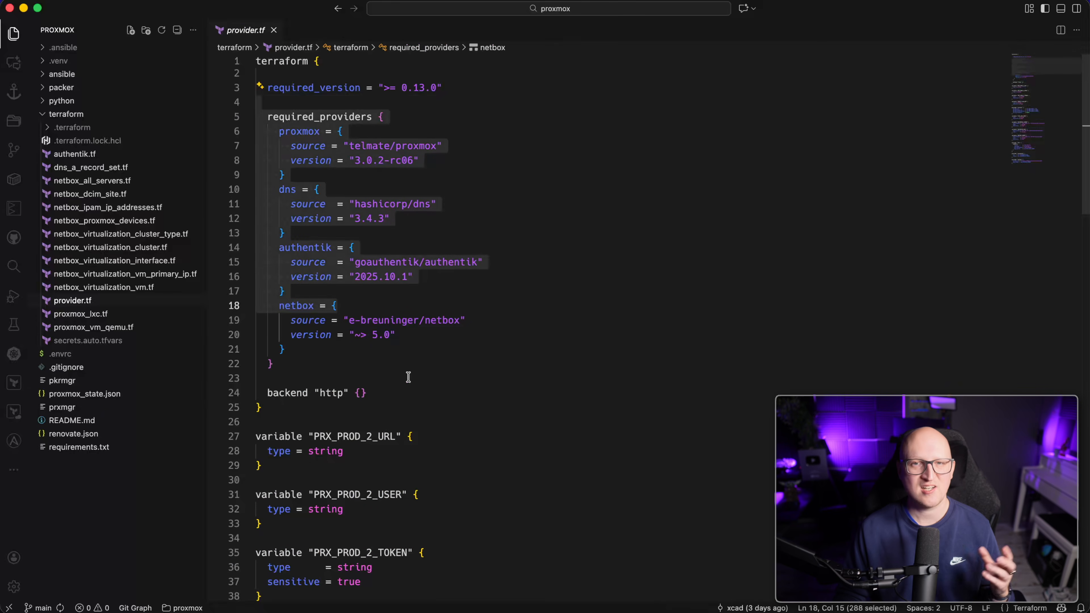
click(408, 368)
drag(319, 183, 241, 135)
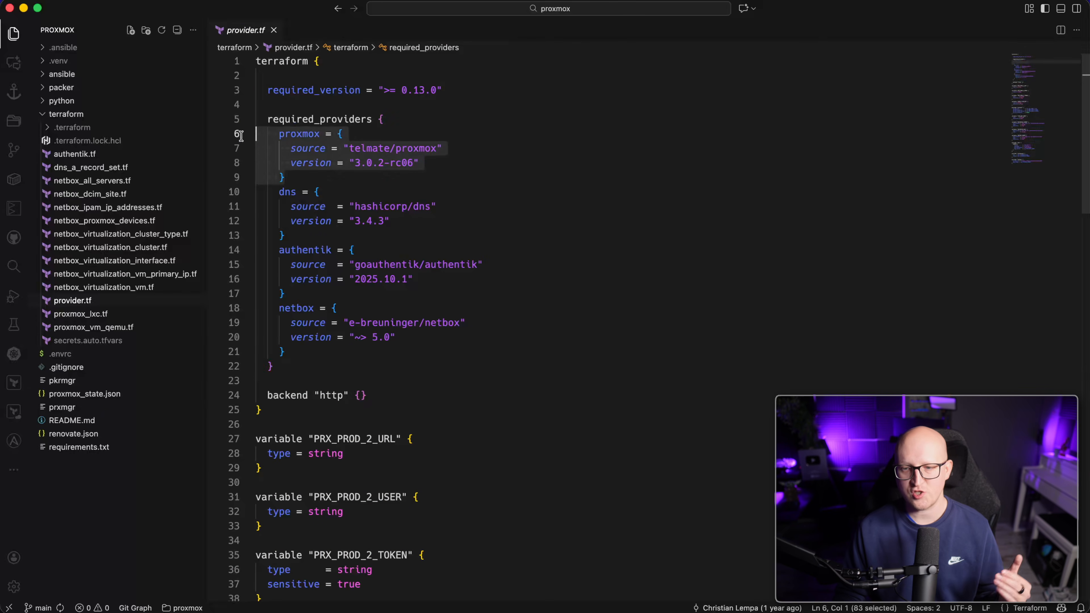
drag(285, 236, 240, 194)
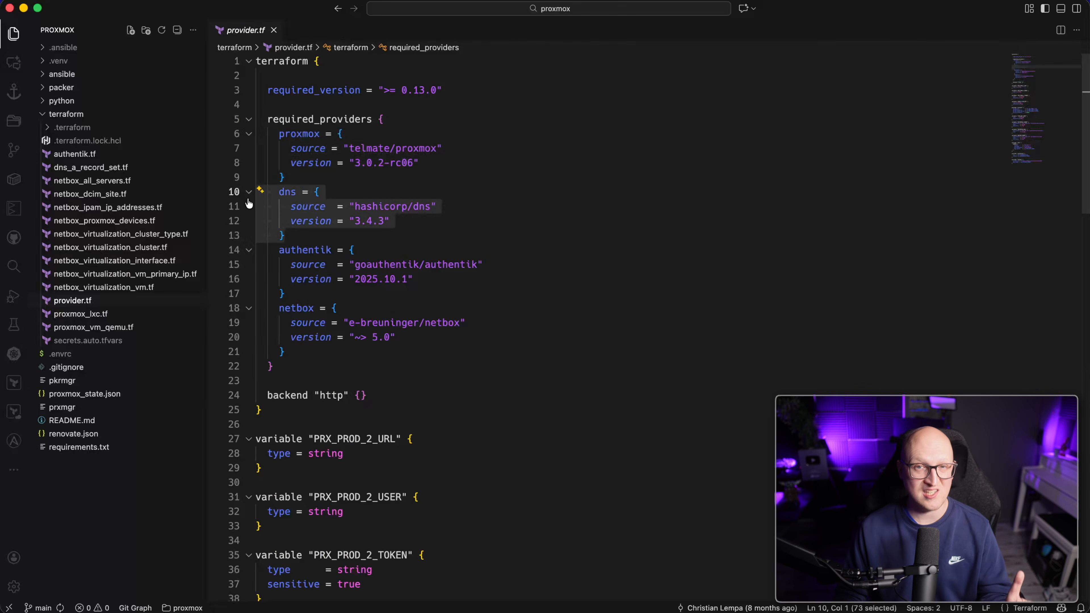
drag(287, 294, 243, 251)
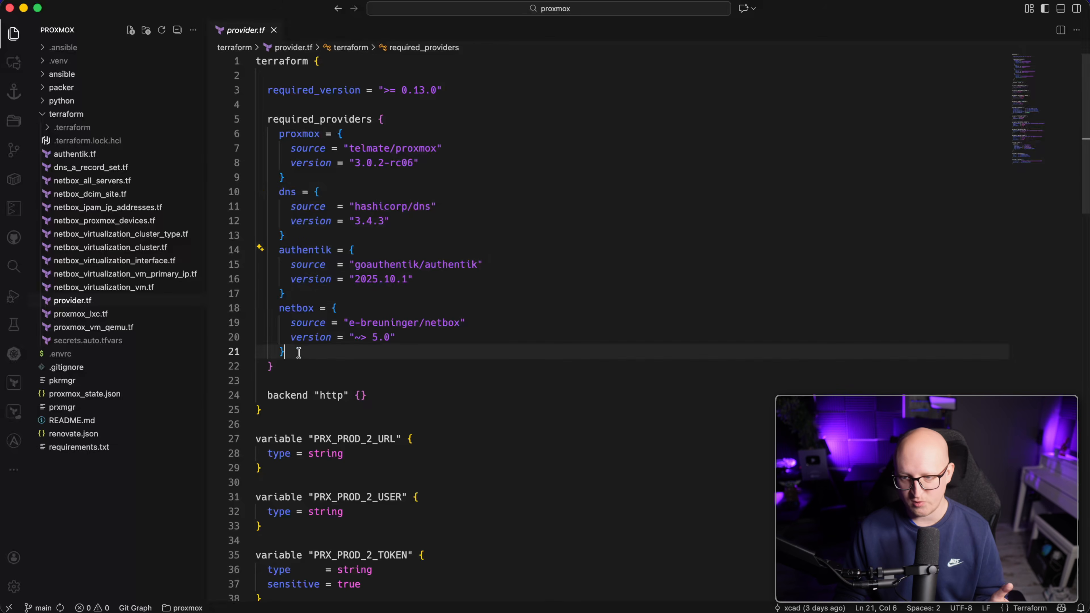
drag(287, 352, 238, 311)
scroll(365, 349, down, 15)
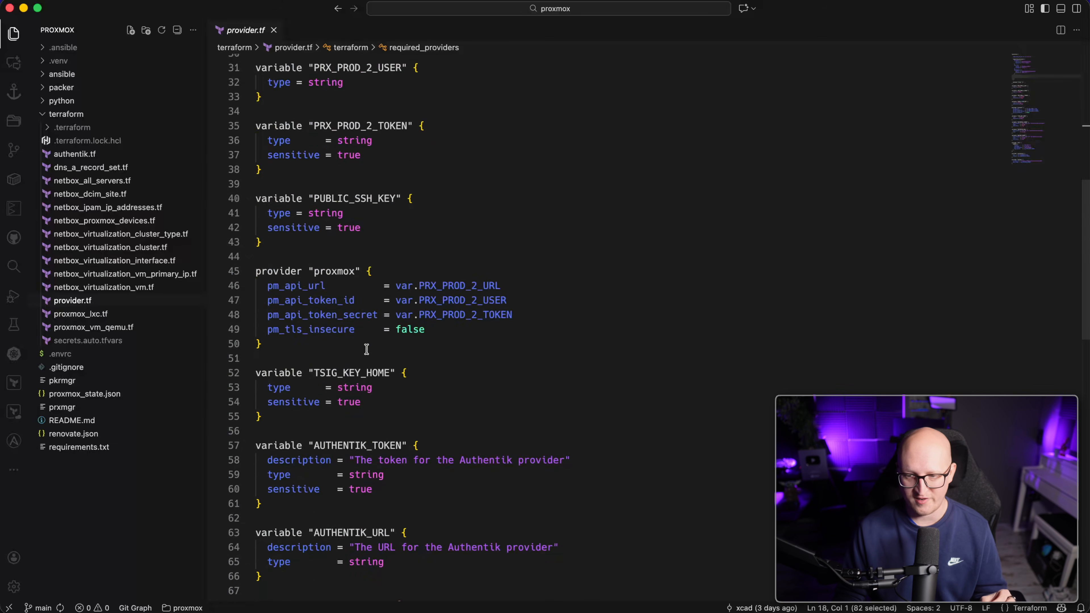
scroll(389, 352, down, 6)
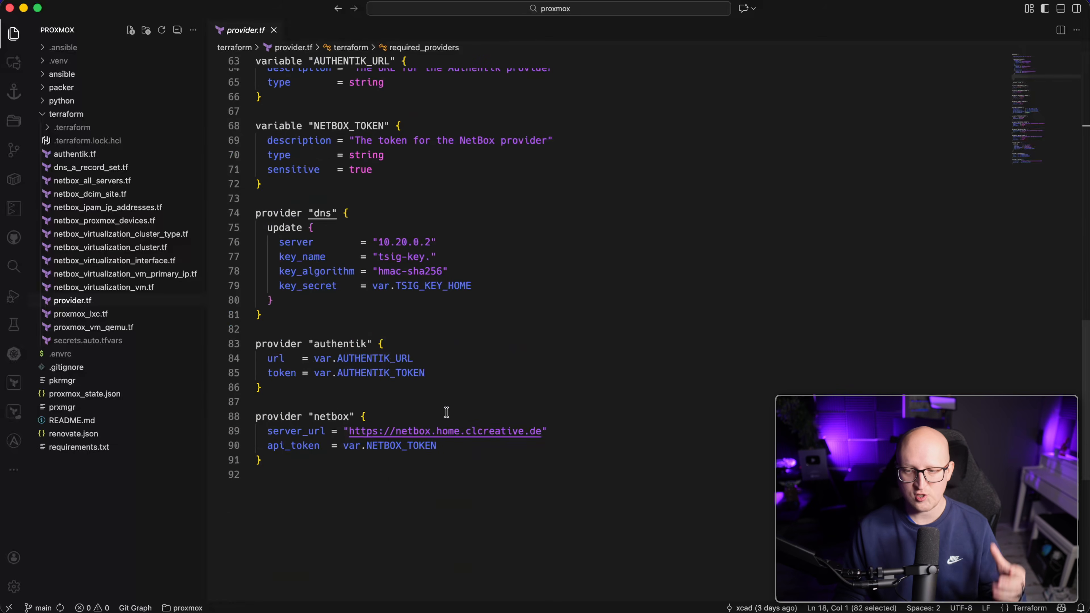
scroll(415, 399, up, 20)
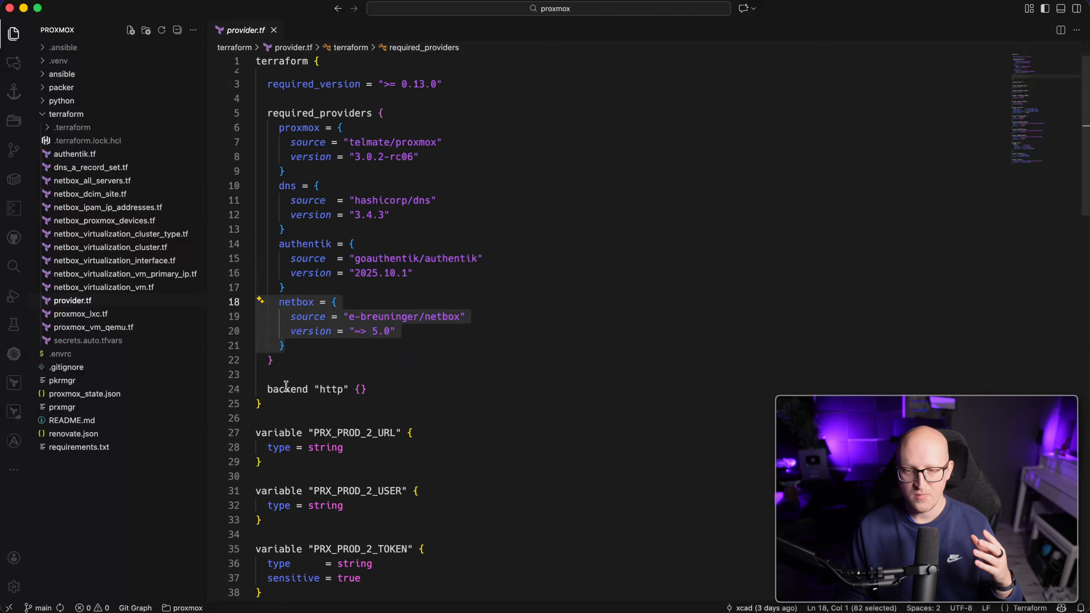
In netbox_virtualization_vm.tf, inspect the vcpus line referencing the proxmox_vm_qemu cores.
click(148, 292)
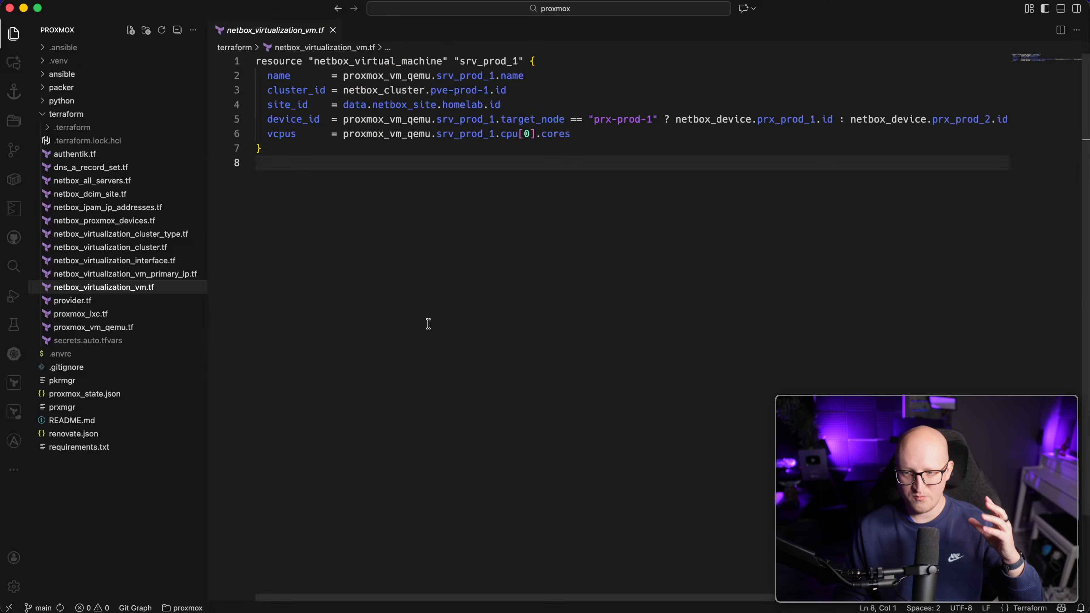
key(super+a)
click(390, 180)
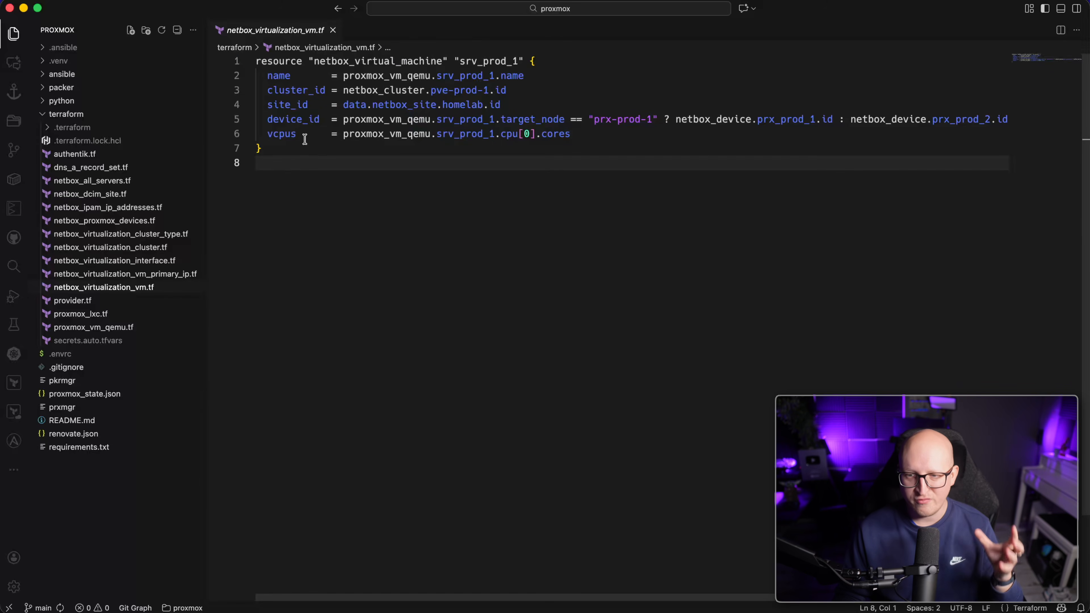
drag(285, 138, 427, 138)
click(379, 166)
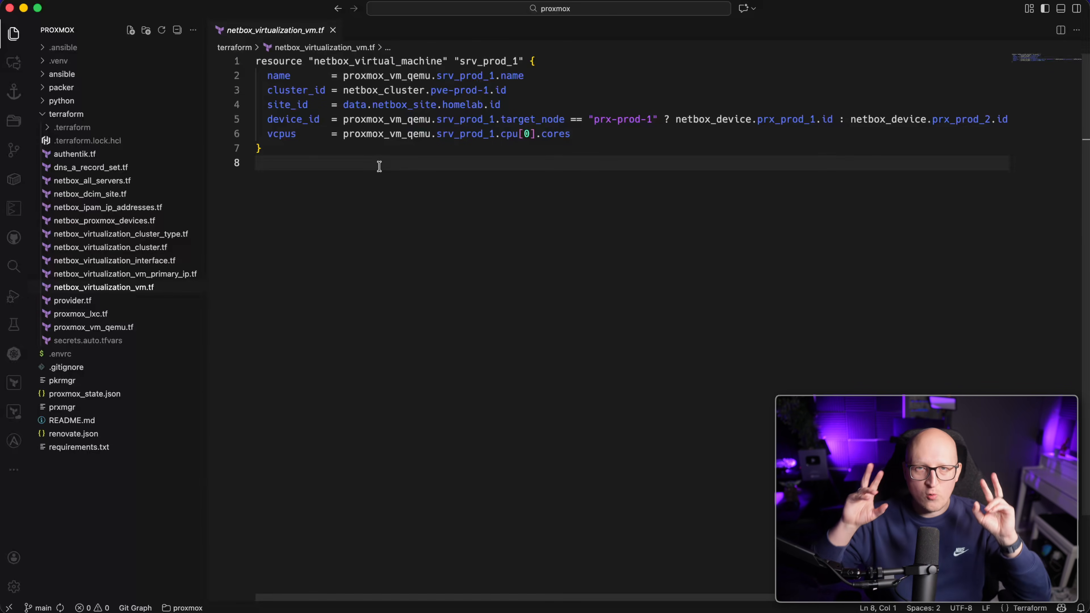
click(344, 137)
key(shift+End)
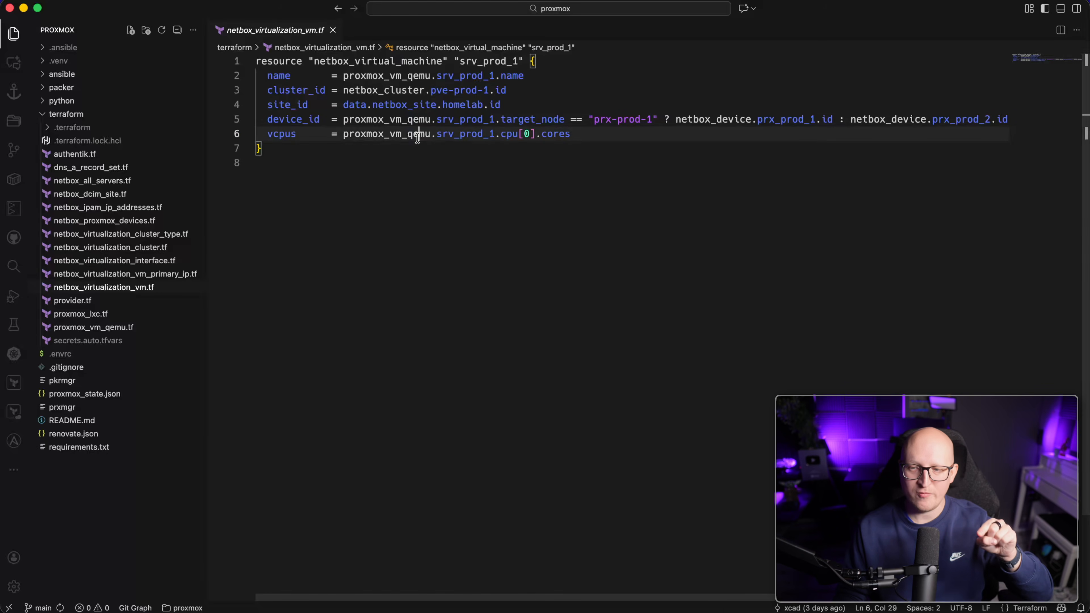
double_click(415, 134)
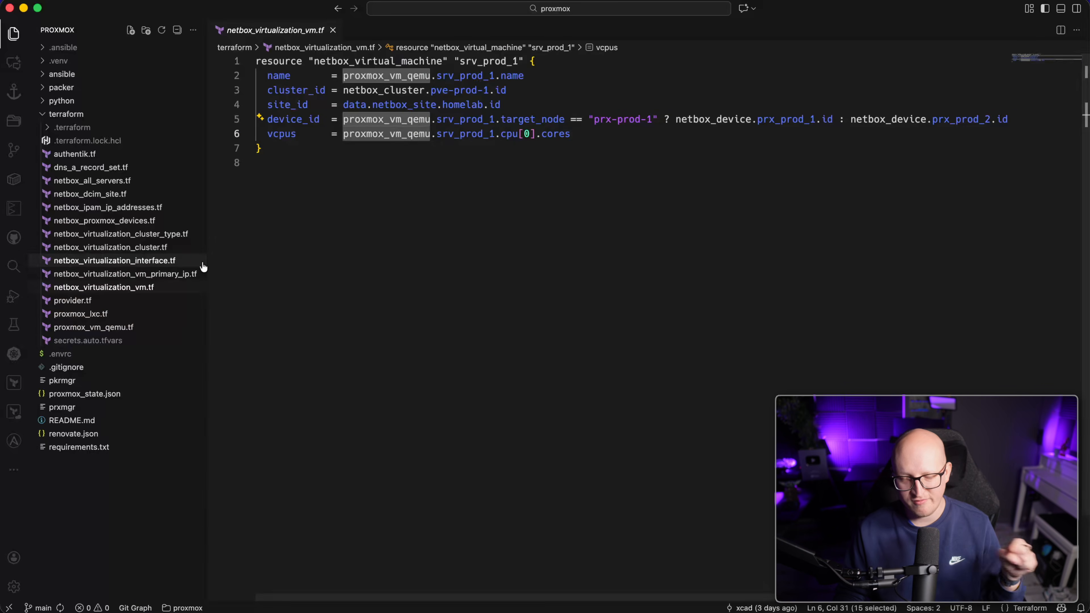
Look over netbox_virtualization_vm_primary_ip.tf, then open proxmox_lxc.tf.
click(199, 273)
key(super+a)
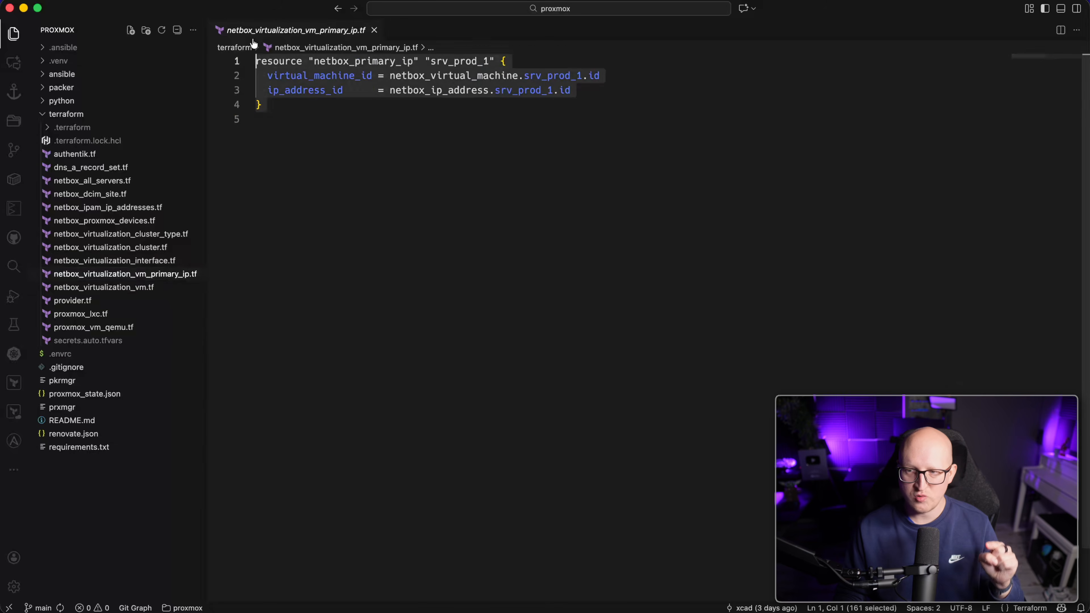
click(307, 239)
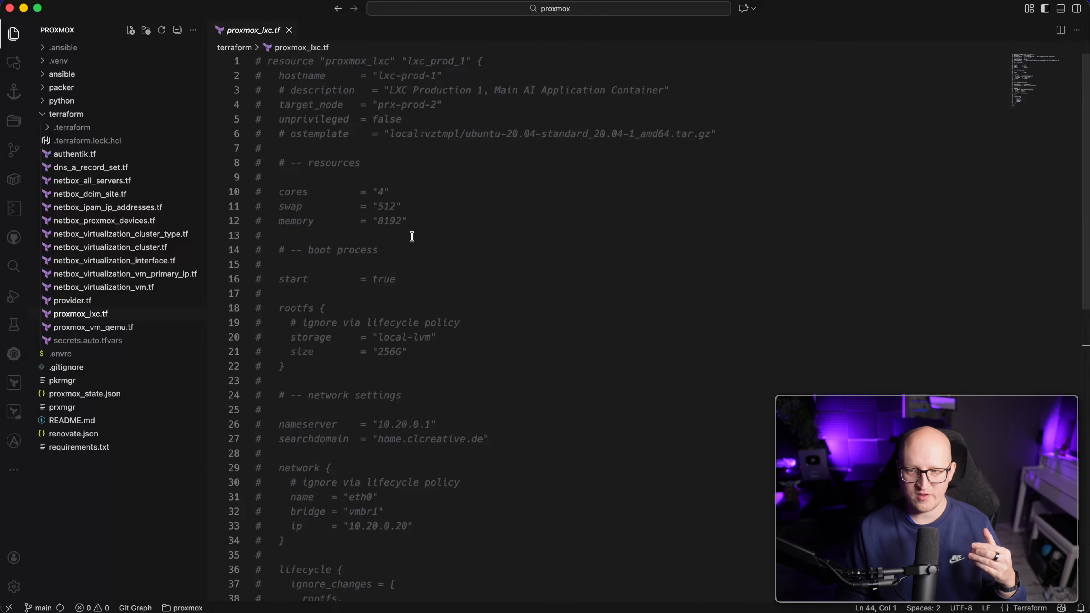
Open proxmox_vm_qemu.tf and mark its template settings through the network block.
click(141, 327)
click(401, 323)
scroll(400, 322, down, 5)
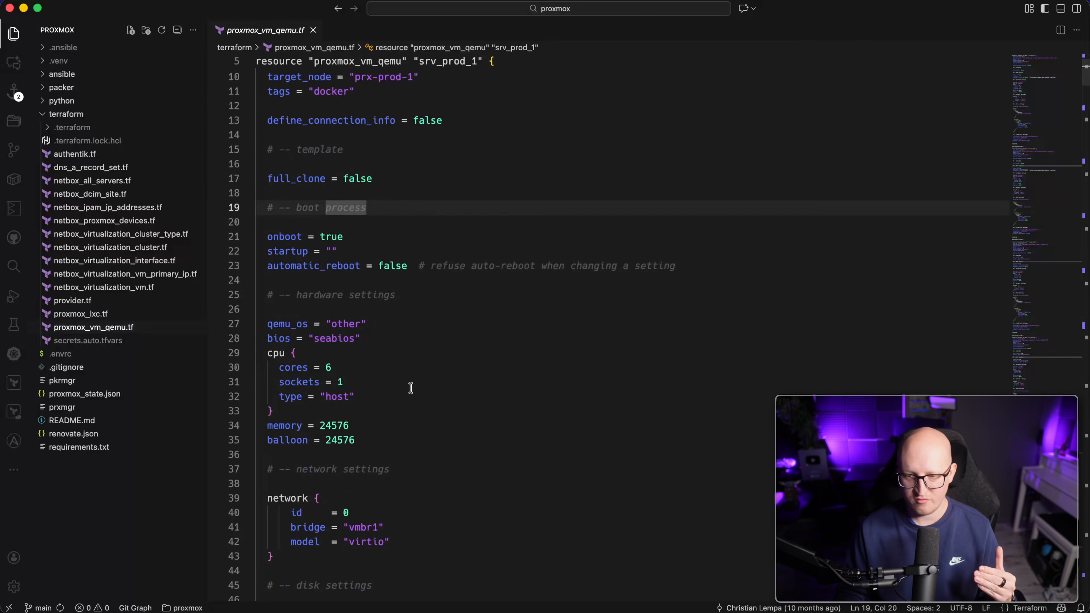
click(396, 554)
shift+click(262, 129)
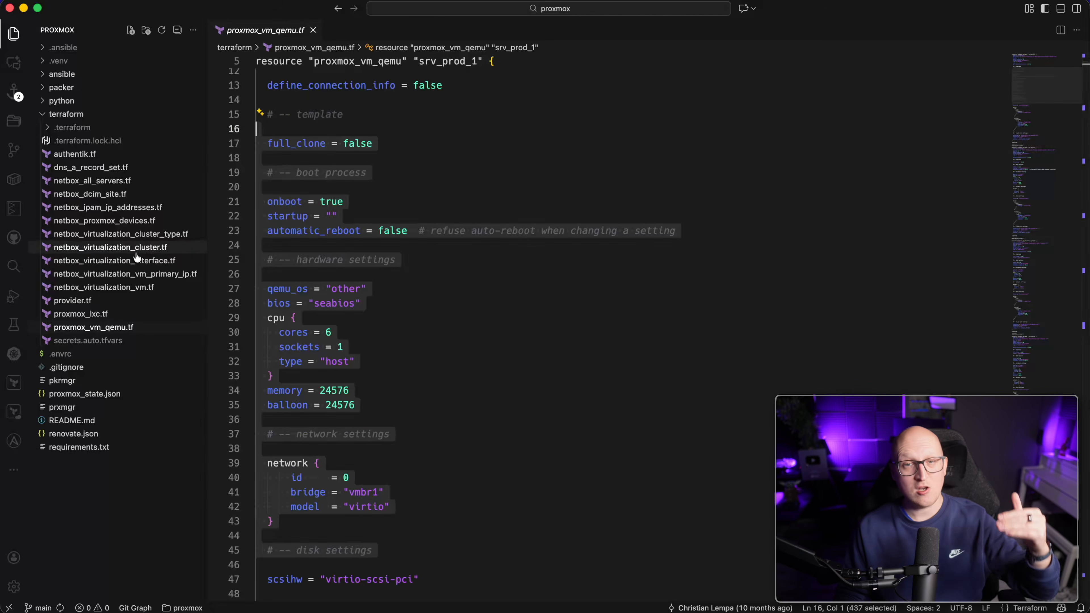
click(466, 276)
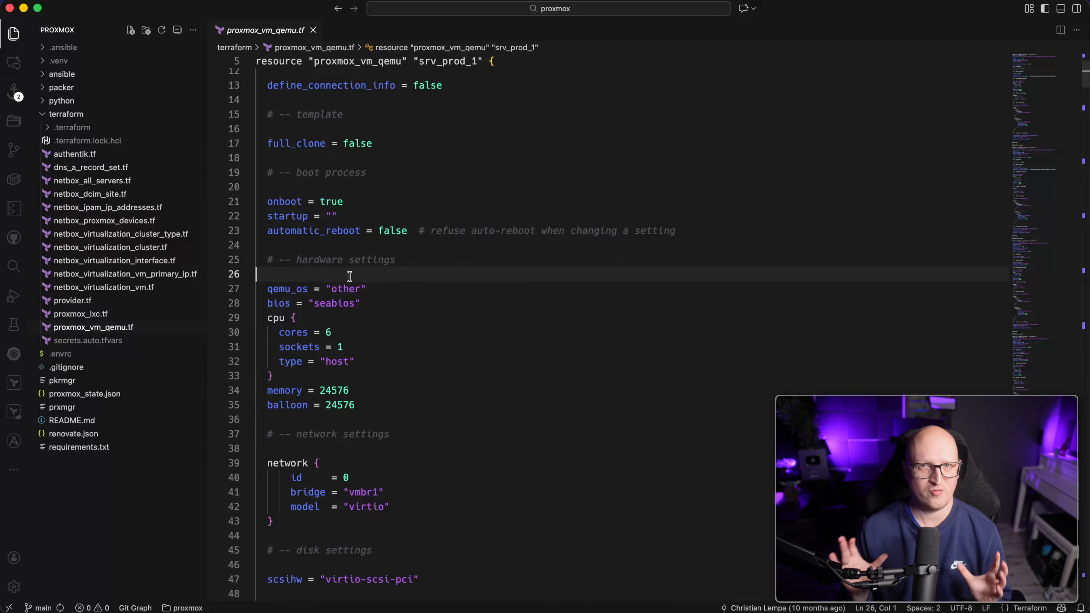
Try changing the cores value from 6 to 4, then undo it back to 6.
scroll(382, 287, down, 5)
click(312, 201)
click(337, 226)
drag(332, 157, 323, 156)
text(4)
click(364, 197)
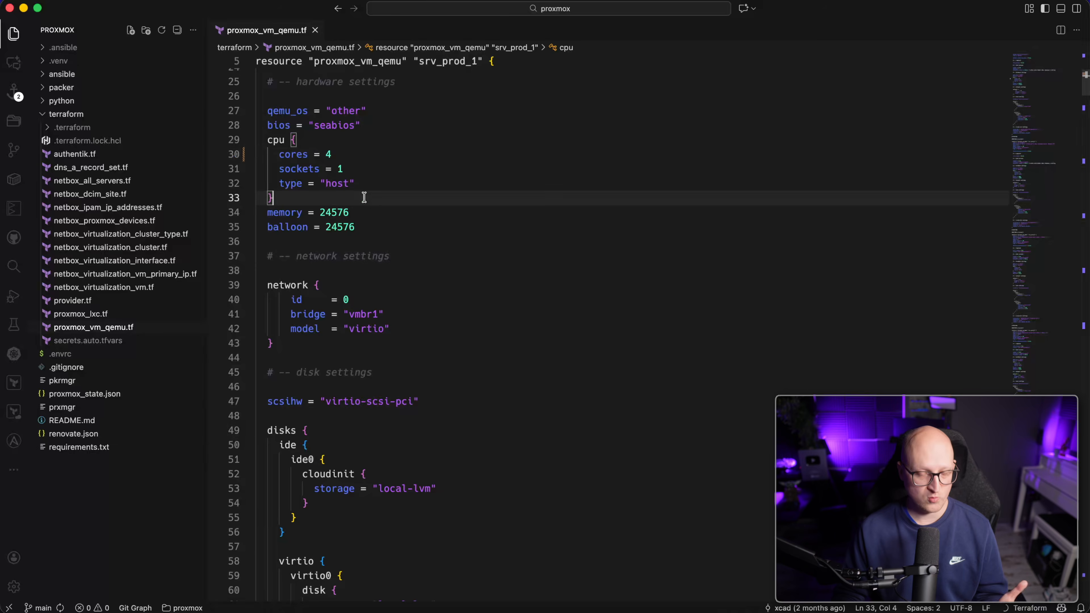
key(super+z)
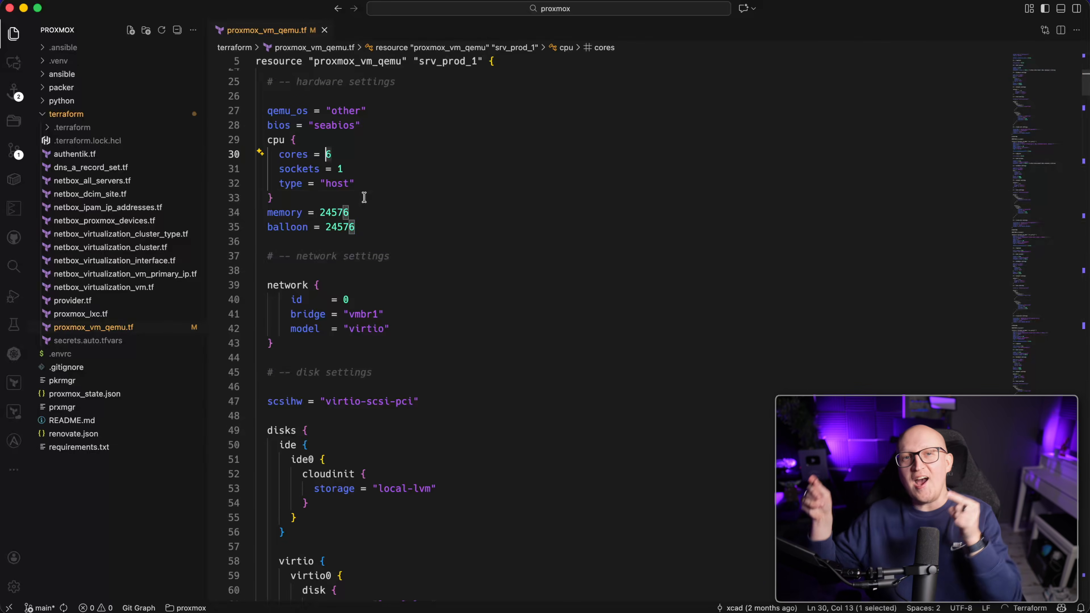
Compare against the NetBox VM list, then put the caret on the blank line below the network block.
key(super+Tab)
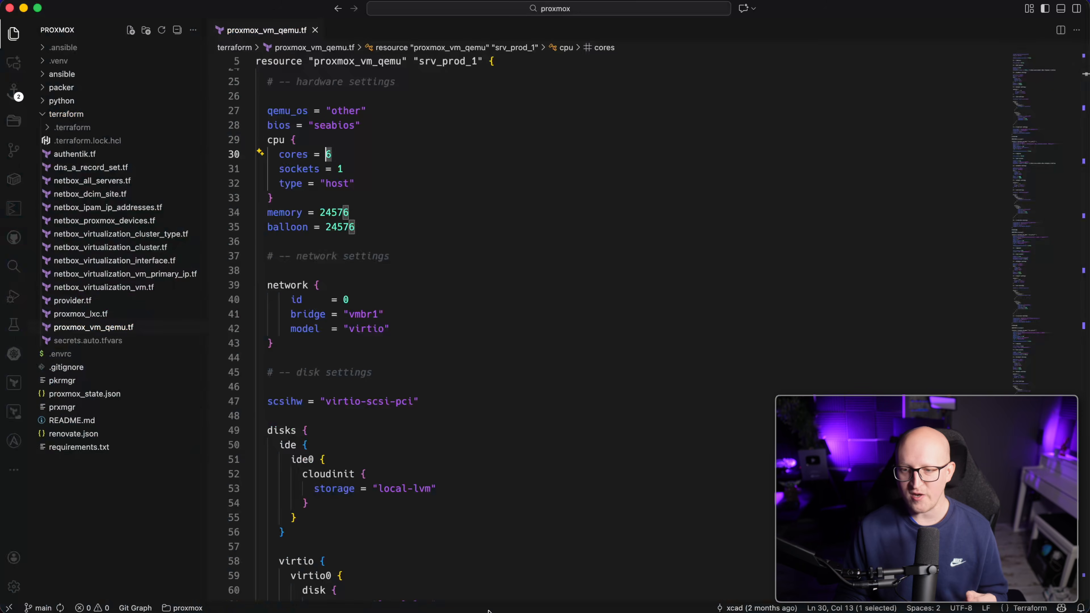
click(453, 343)
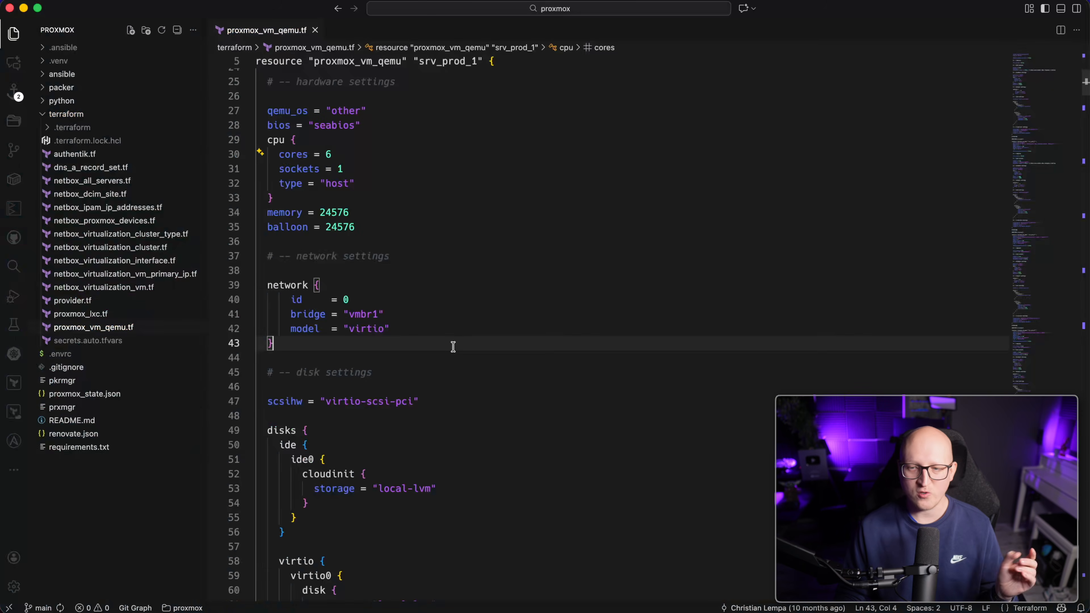
click(447, 360)
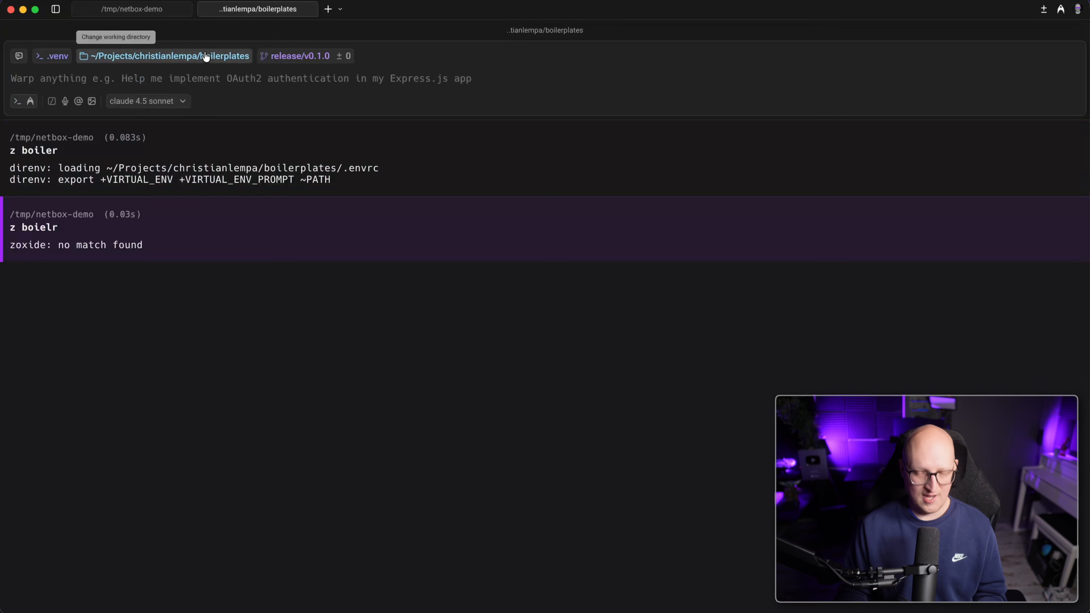
key(super+k)
Run bp terraform list and locate the netbox-vm template.
text(bp )
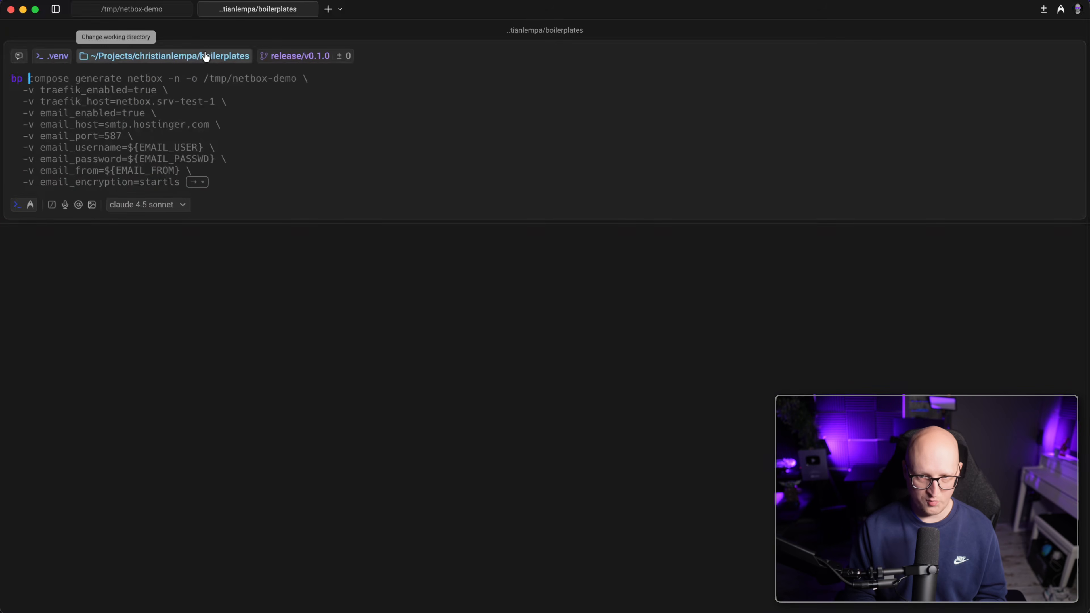
text(terraform list)
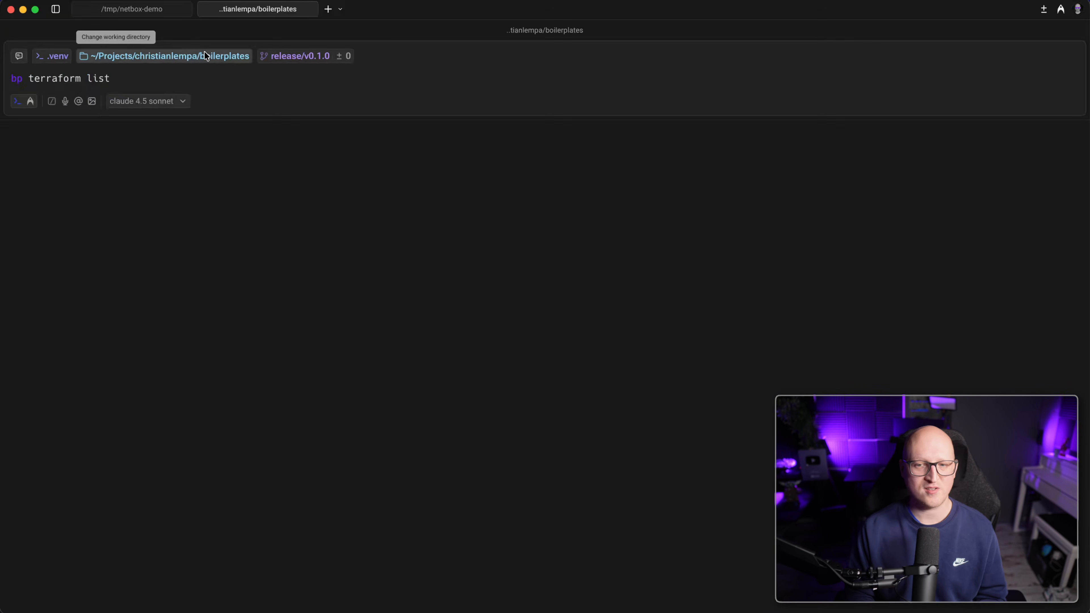
key(Return)
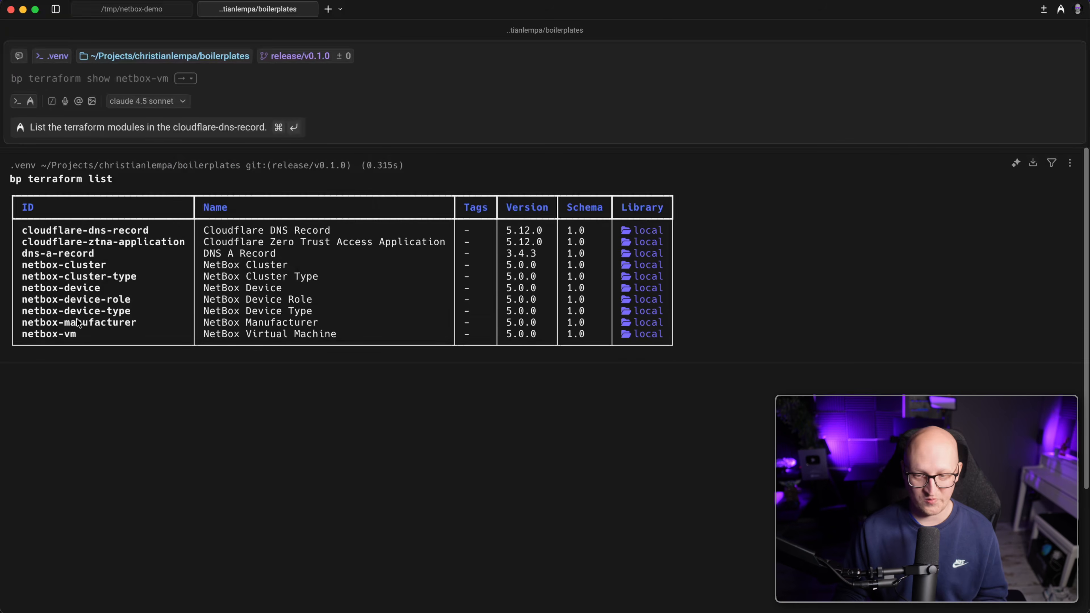
drag(48, 337, 488, 335)
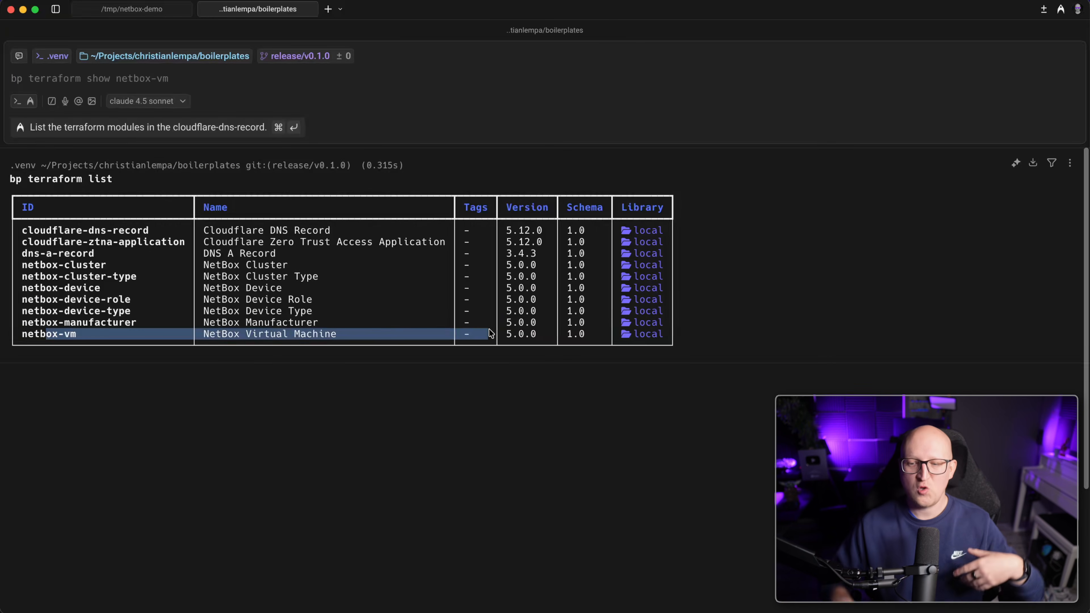
click(110, 342)
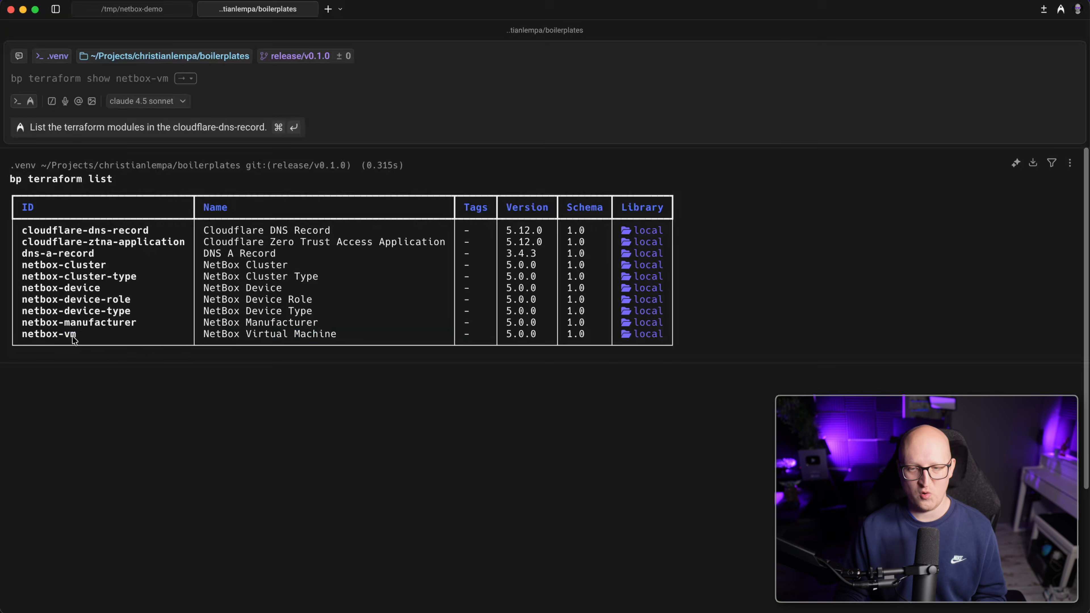
Show the netbox-vm template and inspect its ipam_enabled, primary_ip4 and dns_name variables.
click(98, 88)
key(Right)
key(Return)
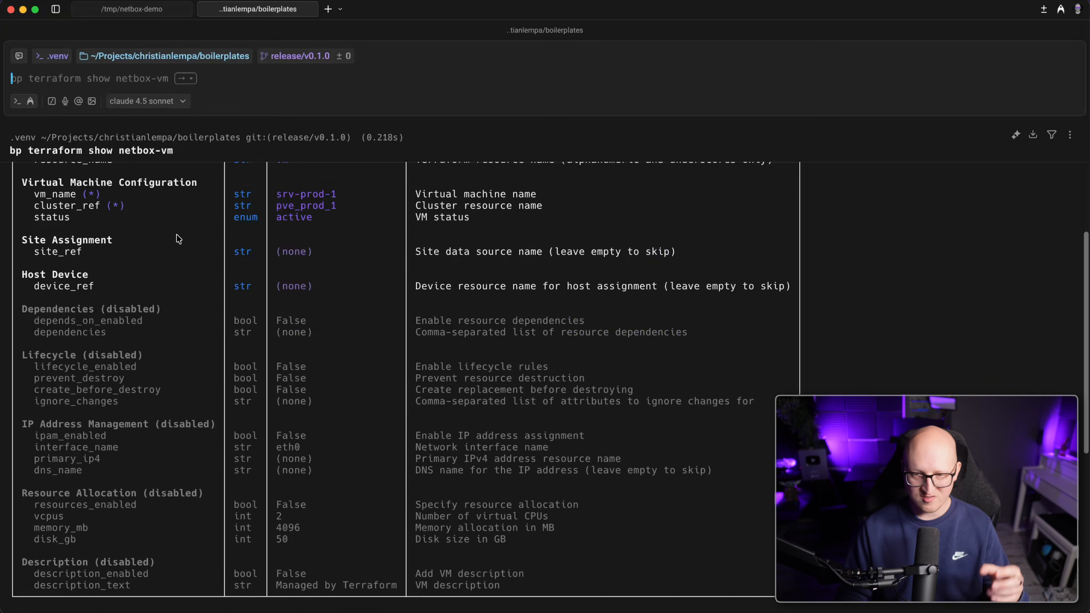
scroll(177, 239, up, 5)
scroll(179, 242, up, 3)
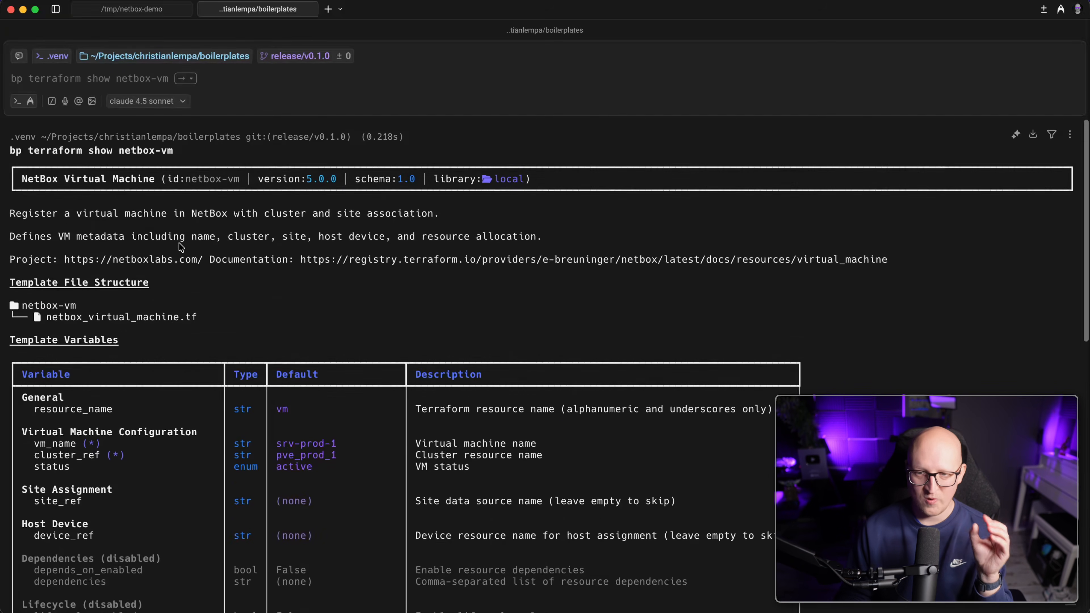
scroll(180, 246, down, 5)
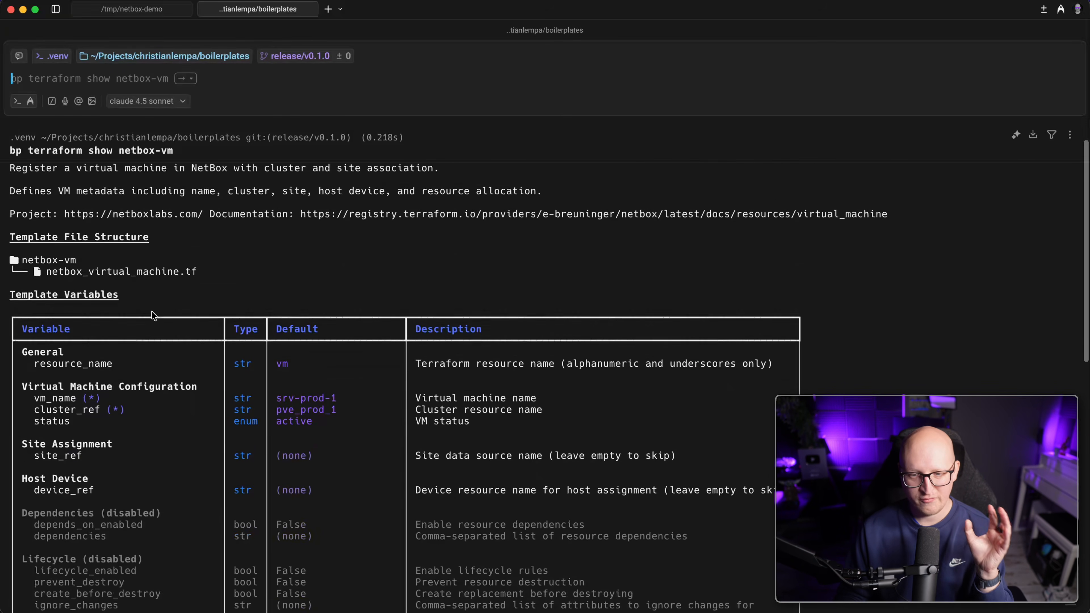
scroll(146, 301, down, 3)
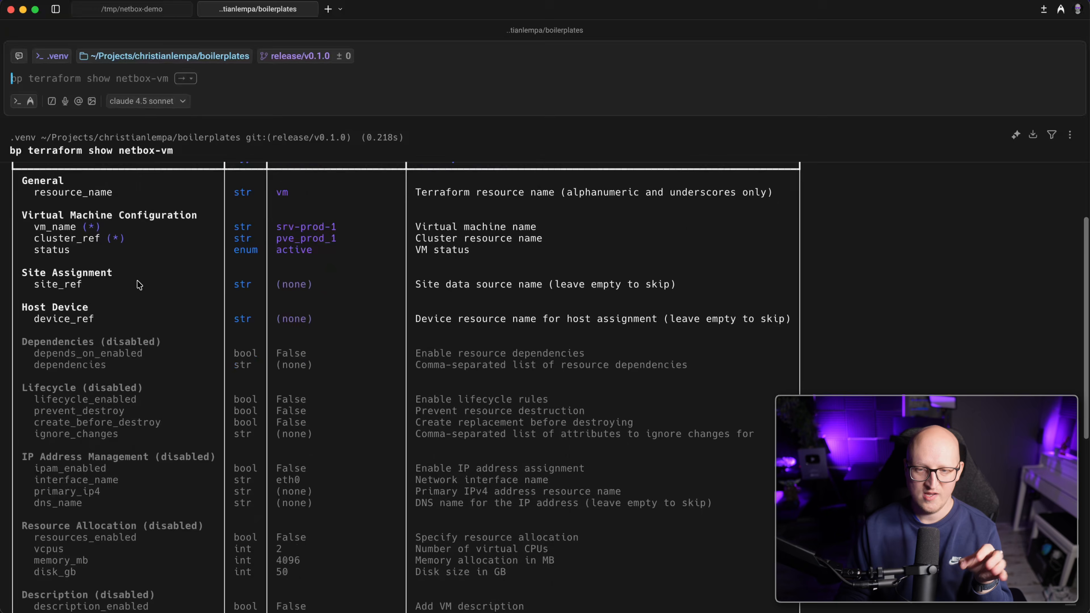
scroll(97, 331, down, 3)
scroll(95, 328, down, 1)
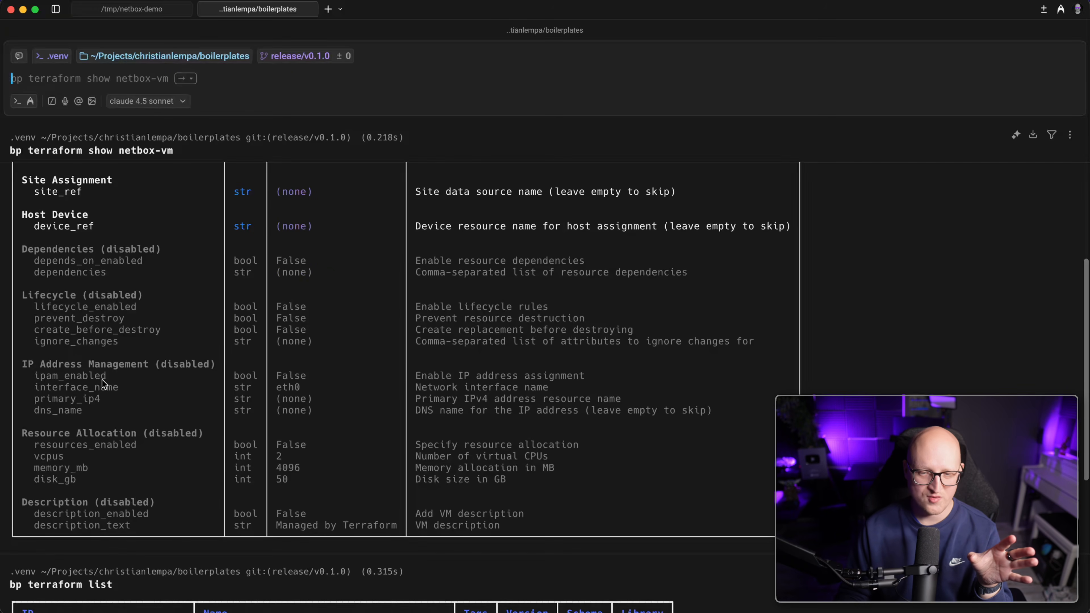
drag(31, 364, 165, 413)
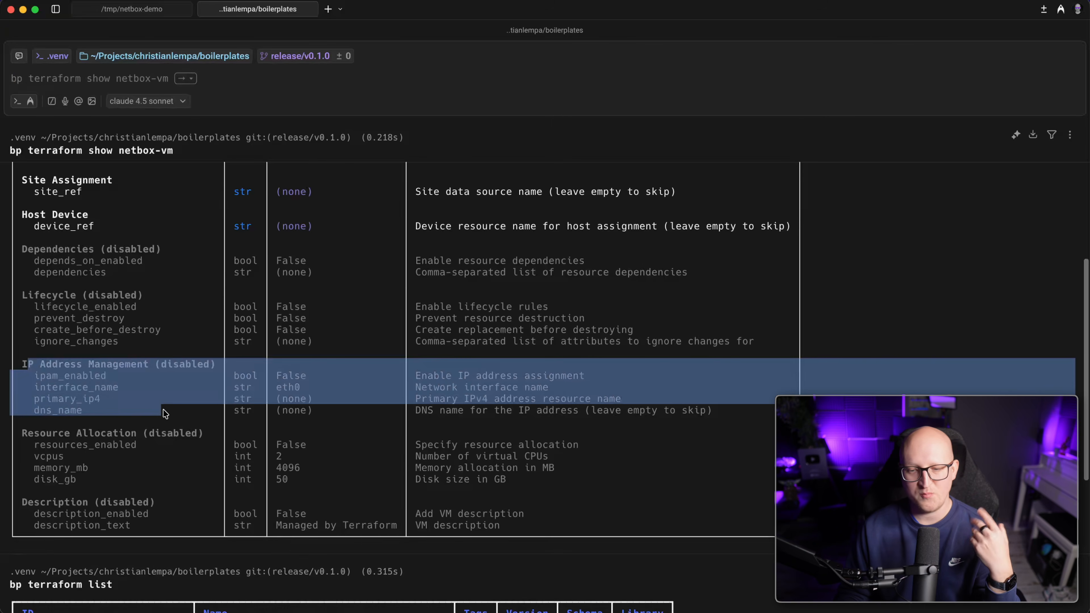
click(161, 418)
drag(49, 383, 99, 380)
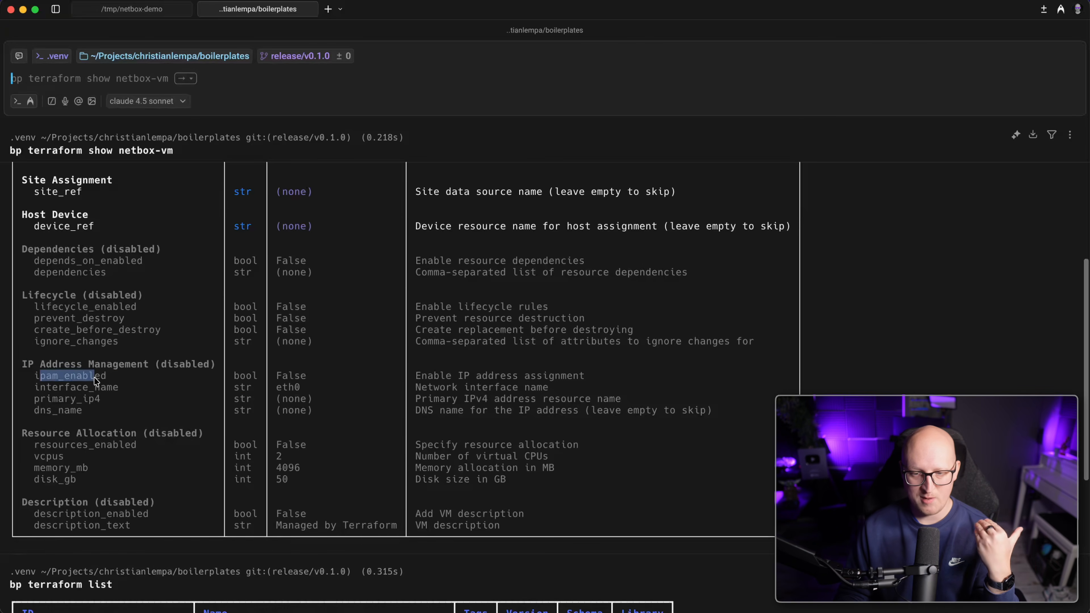
drag(40, 399, 106, 401)
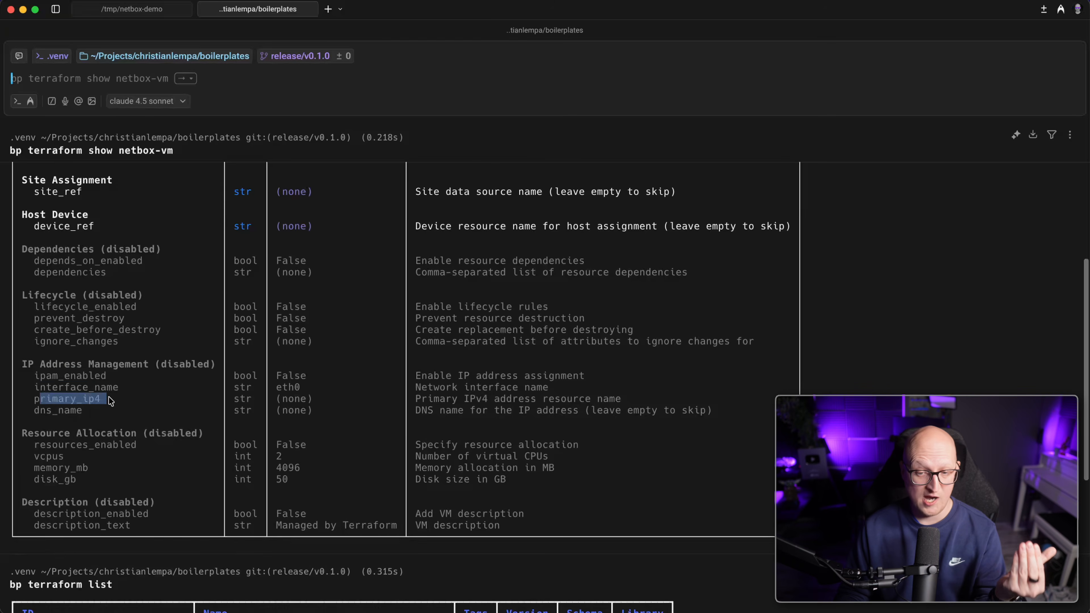
drag(40, 410, 82, 411)
click(107, 431)
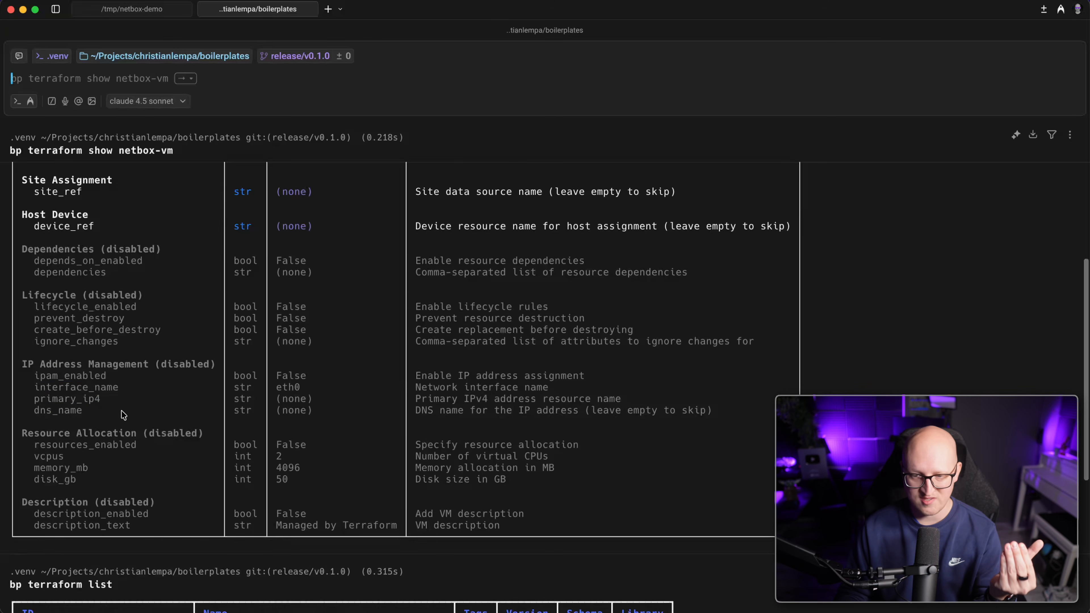
scroll(138, 384, up, 1)
scroll(137, 383, up, 2)
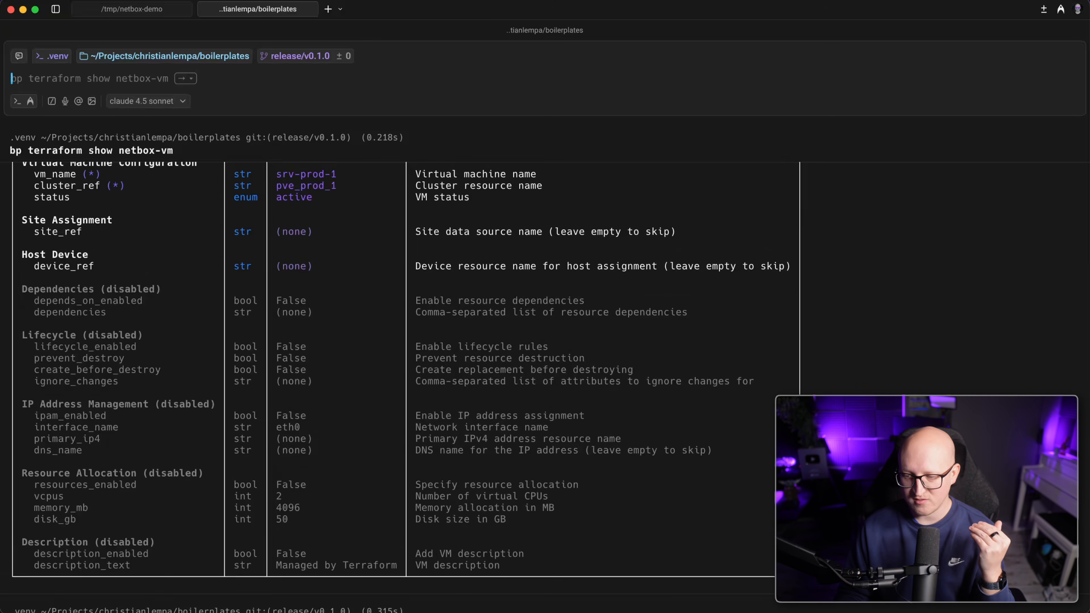
Compare with the editor, then list the files in the /tmp/netbox-demo session.
key(super+Tab)
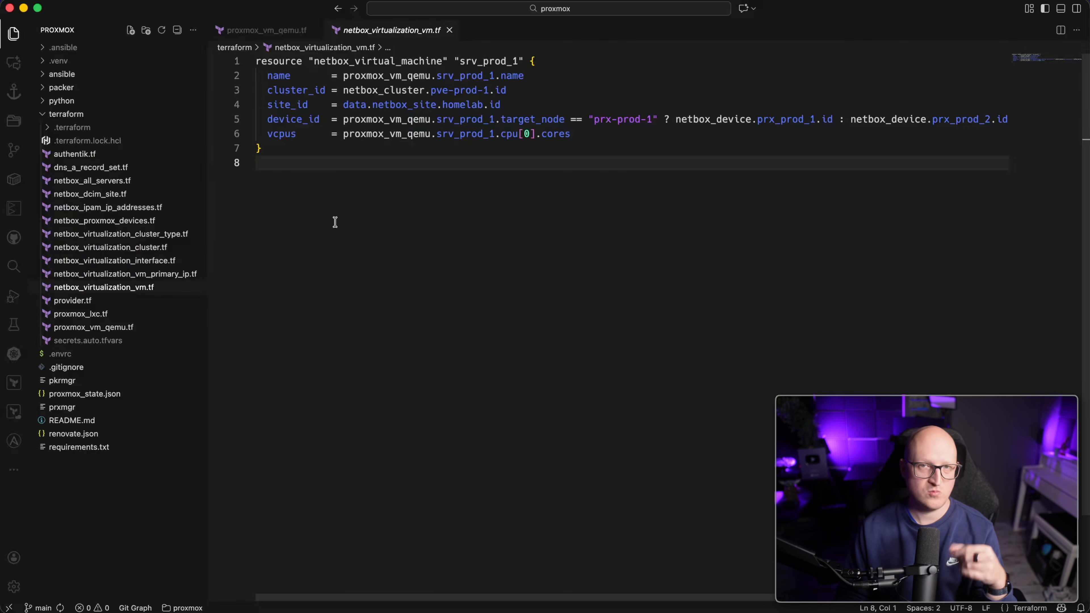
key(super+Tab)
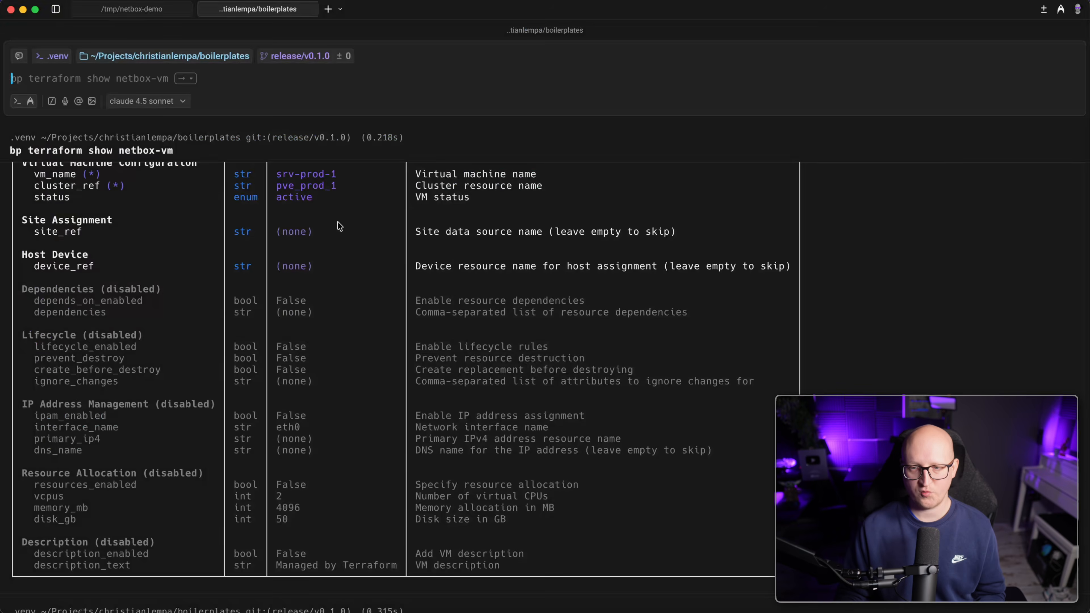
click(125, 8)
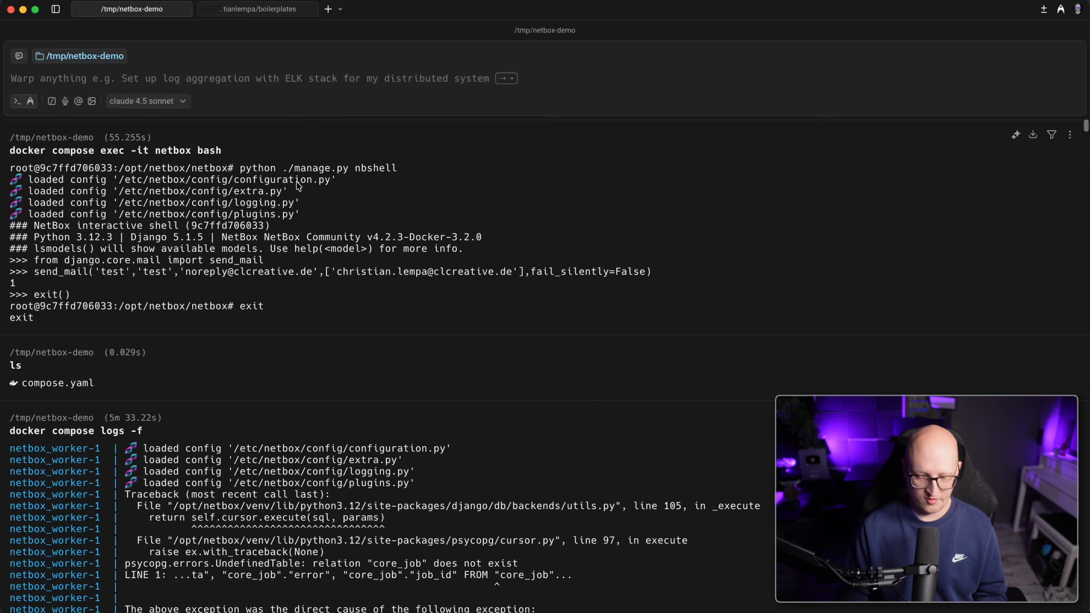
text(ls)
key(Return)
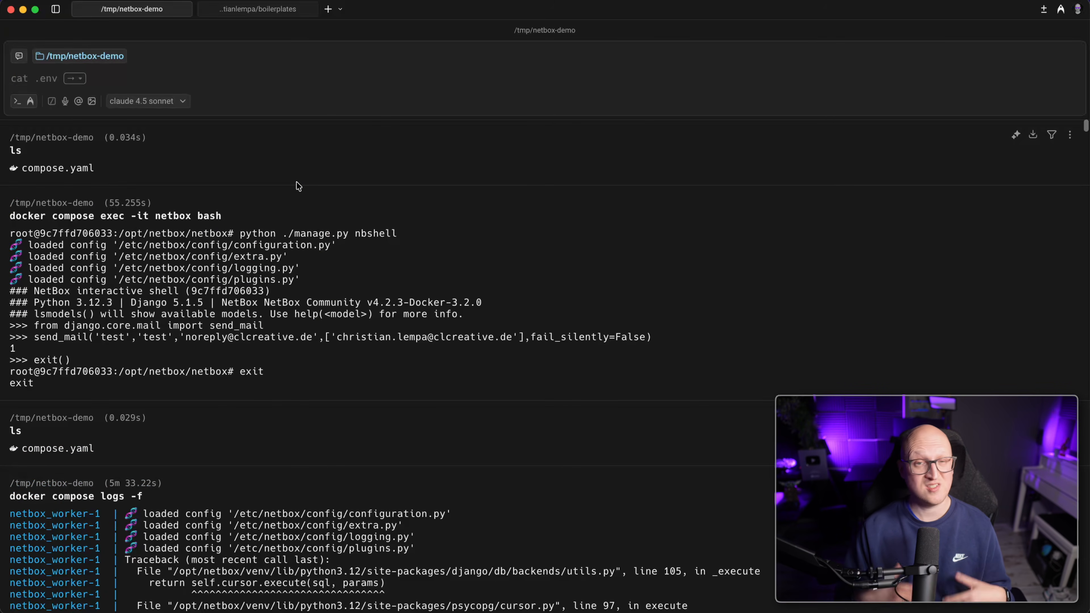
Create a terraform folder in /tmp/netbox-demo and open it in VS Code with 'code .'.
text(mkdir terraform)
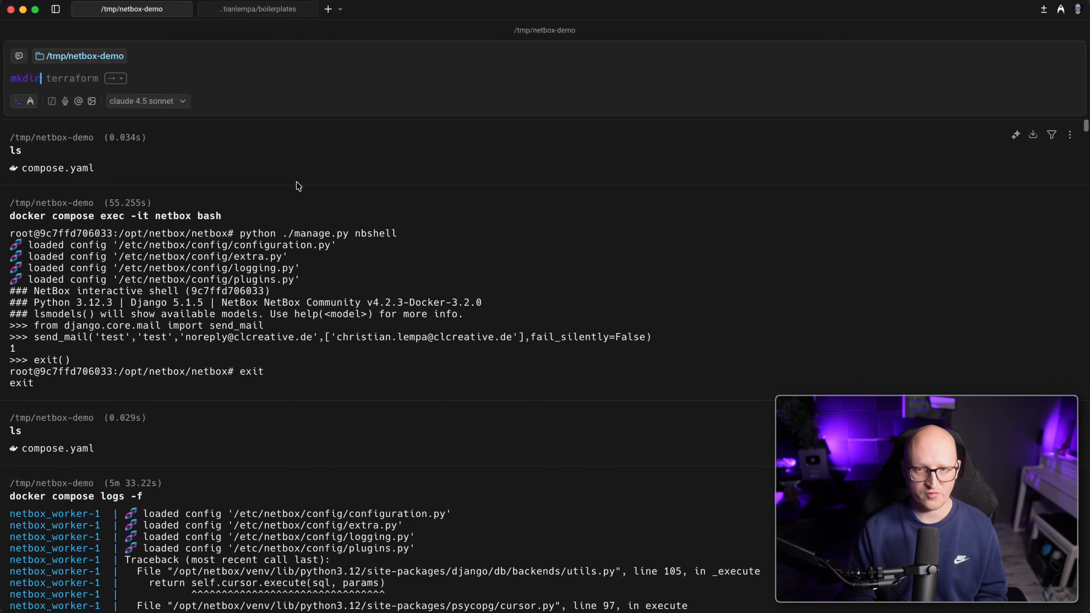
key(Return)
key(Return)
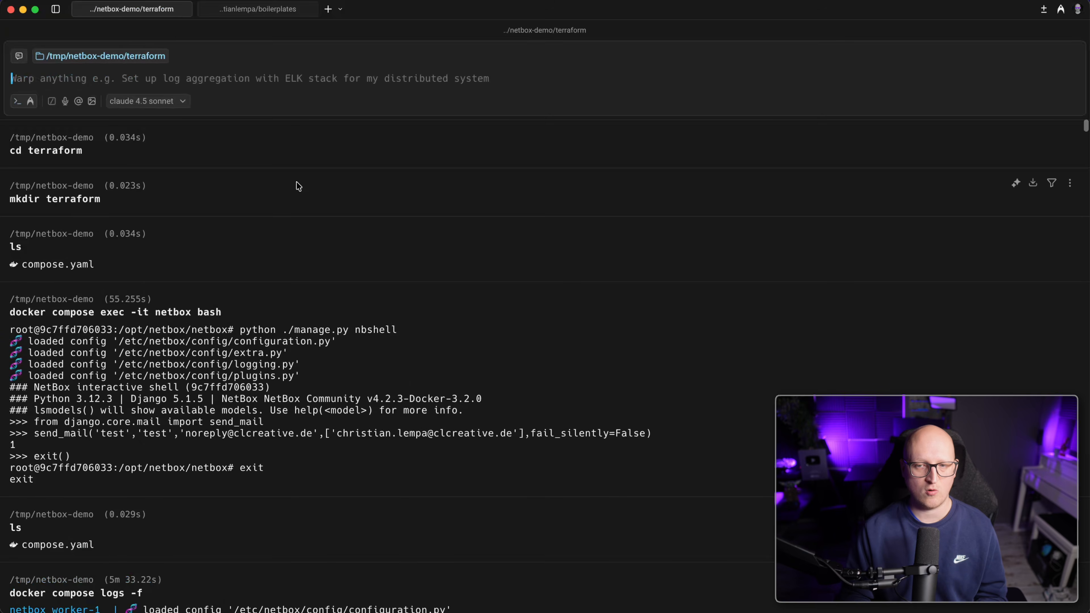
text(ls)
key(Return)
text(code .)
key(Return)
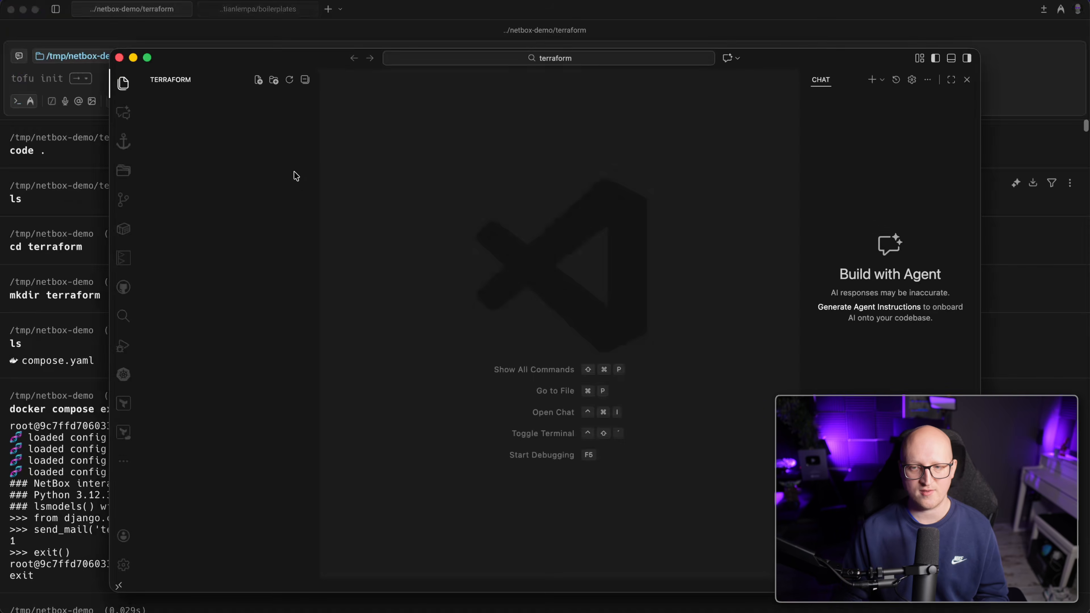
Create a new file named provider.tf in the terraform folder.
right_click(91, 50)
click(125, 57)
text(provider.)
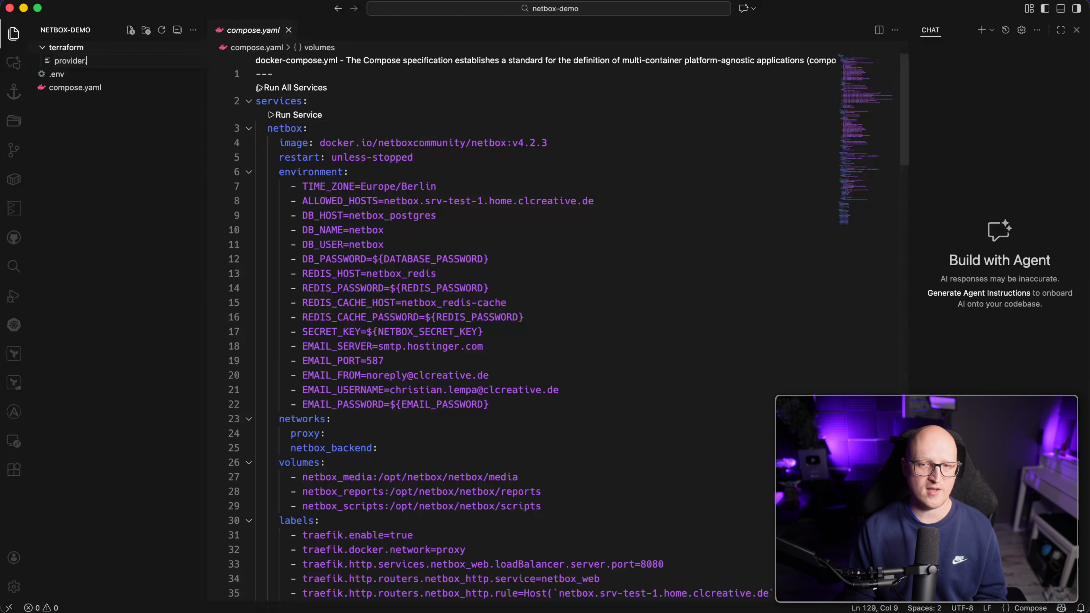
text(tf)
key(Return)
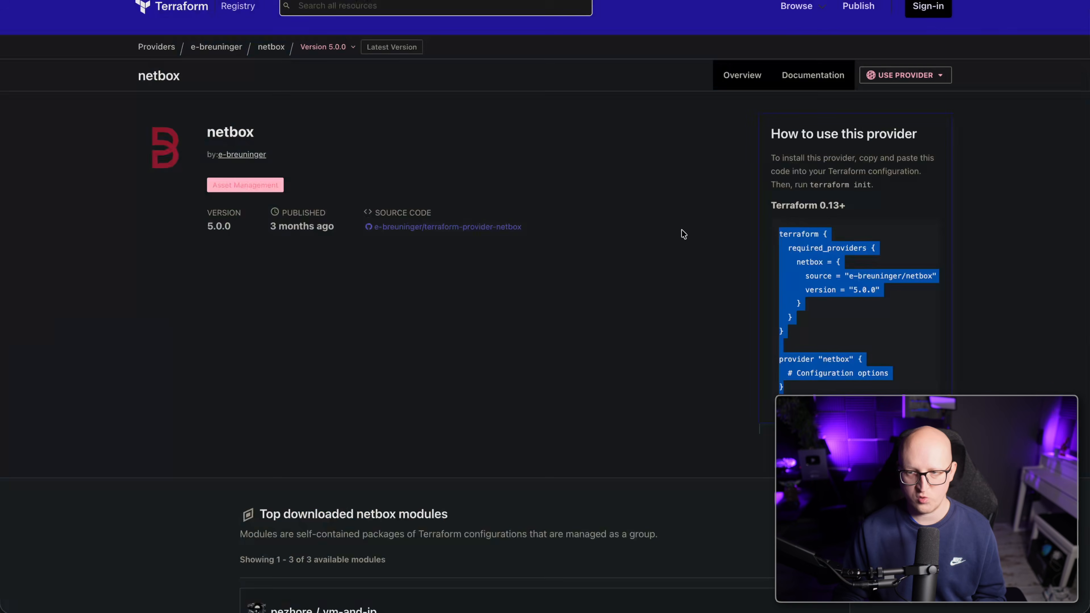
Paste the netbox 5.0.0 provider snippet into provider.tf and remove its placeholder comment.
key(super+Tab)
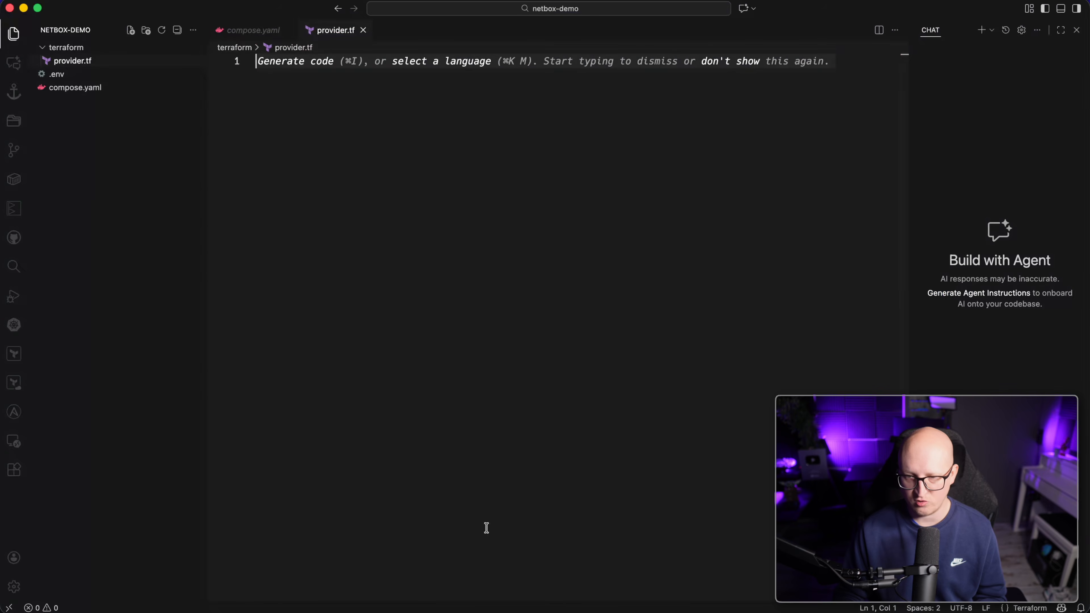
text(terraform {   required_providers {     netbox = {       source = "e-breuninger/netbox"       version = "5.0.0"     }   } }  provider "netbox" {   # Configuration options })
click(305, 137)
click(324, 332)
drag(427, 207, 248, 205)
key(BackSpace)
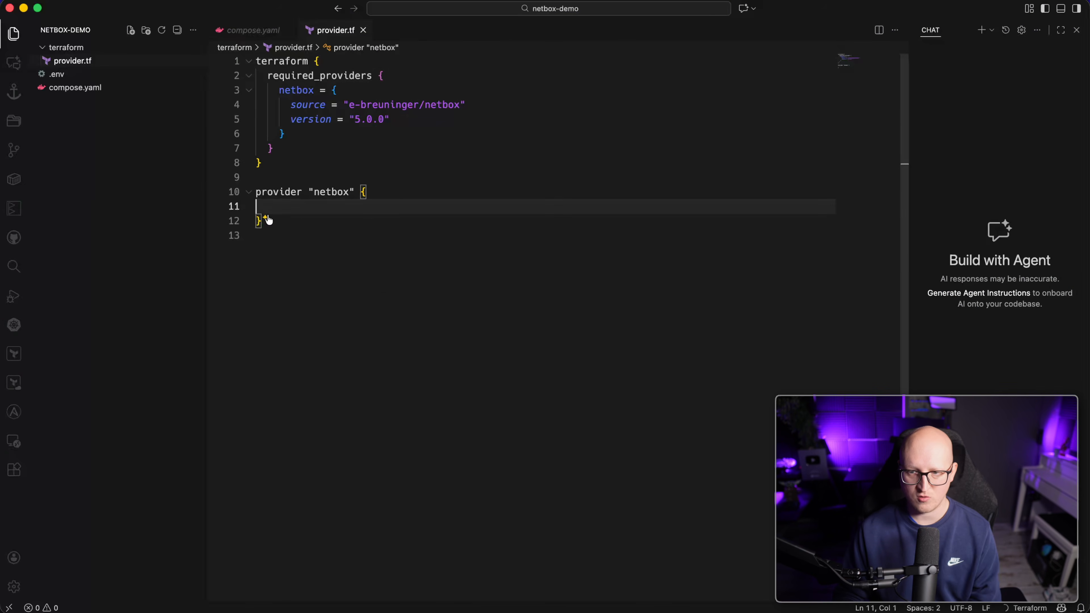
Copy the example server_url and api_token lines into the provider block and save.
key(super+Tab)
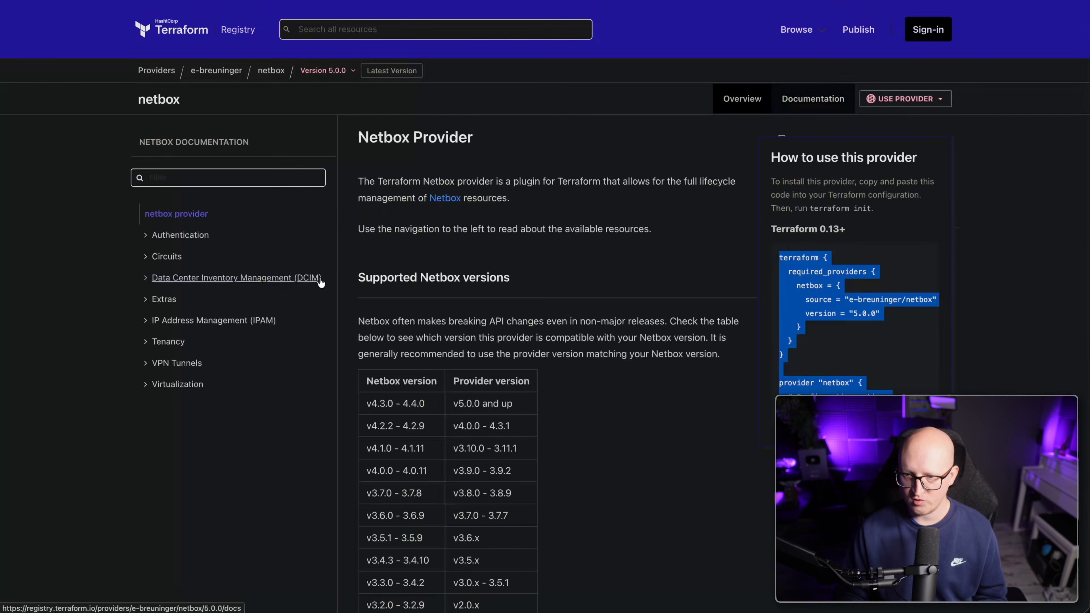
scroll(424, 440, down, 3)
scroll(424, 440, down, 15)
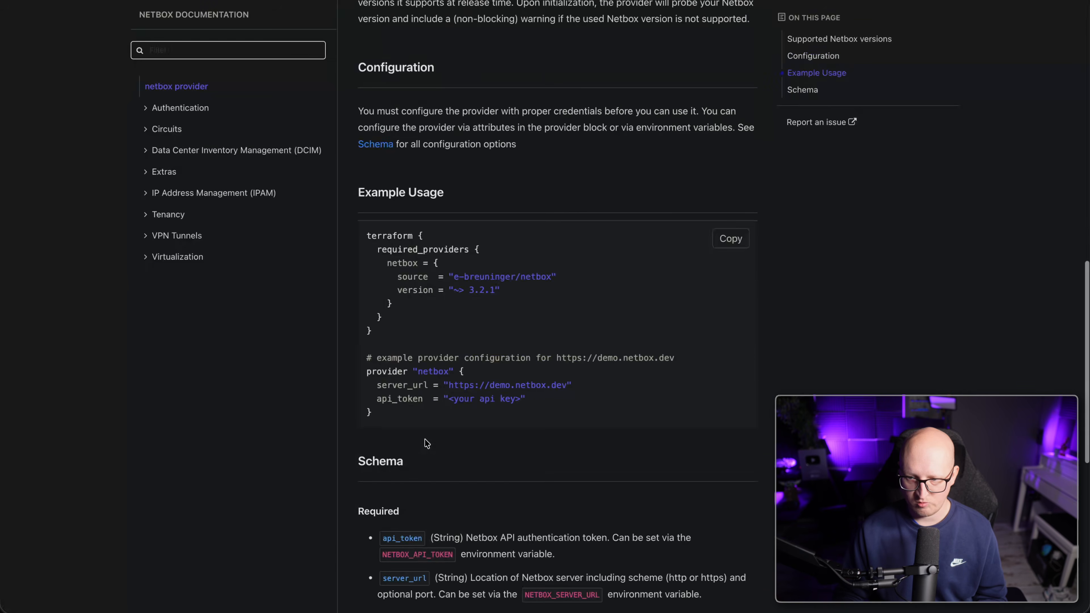
drag(552, 403, 354, 385)
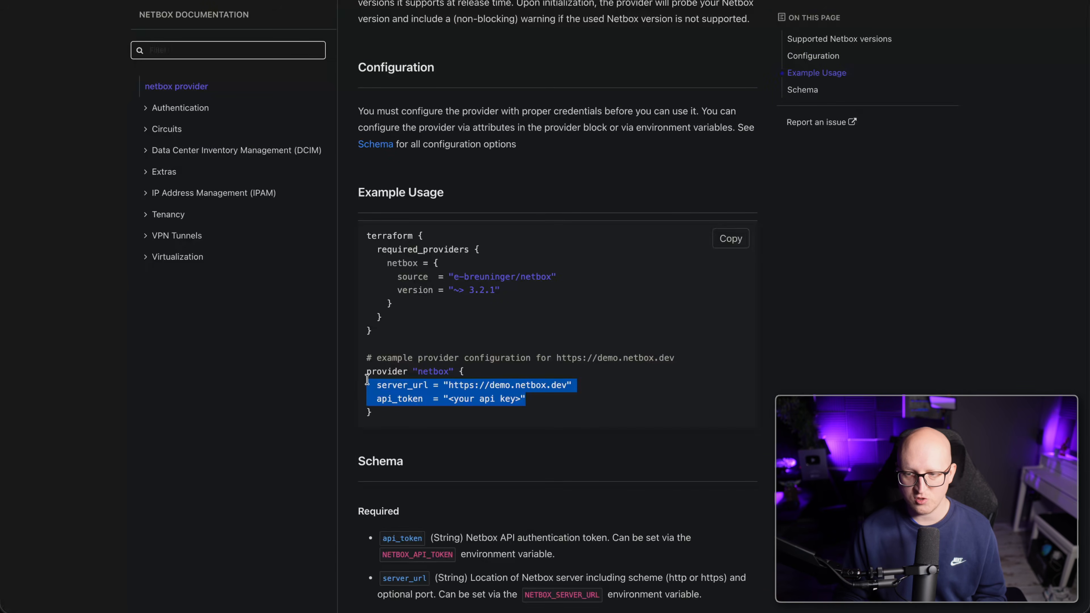
key(super+Tab)
text(server_url = "https://demo.netbox.dev/"   api_token = "<your api key>")
key(super+s)
drag(349, 207, 483, 207)
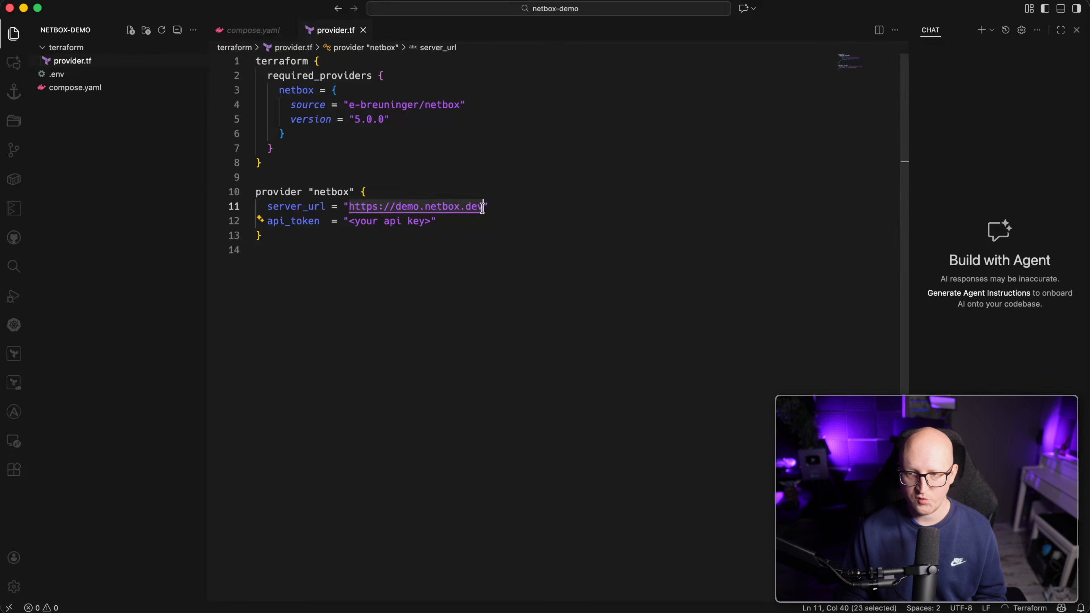
Set provider.tf's server_url to the NetBox server address copied from the browser.
right_click(47, 612)
click(47, 578)
click(281, 36)
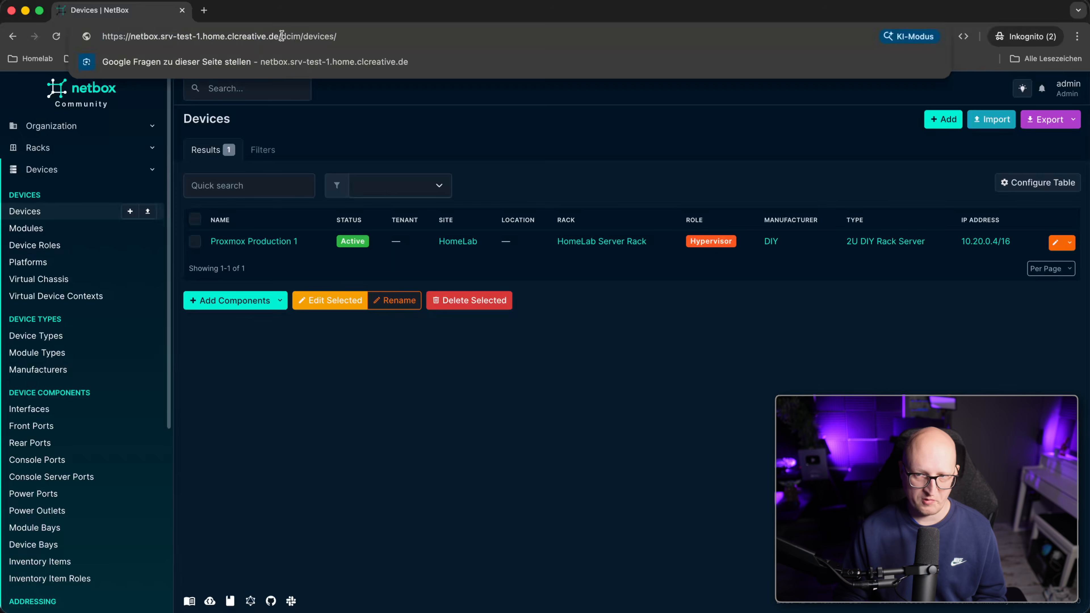
drag(278, 36, 149, 27)
key(super+c)
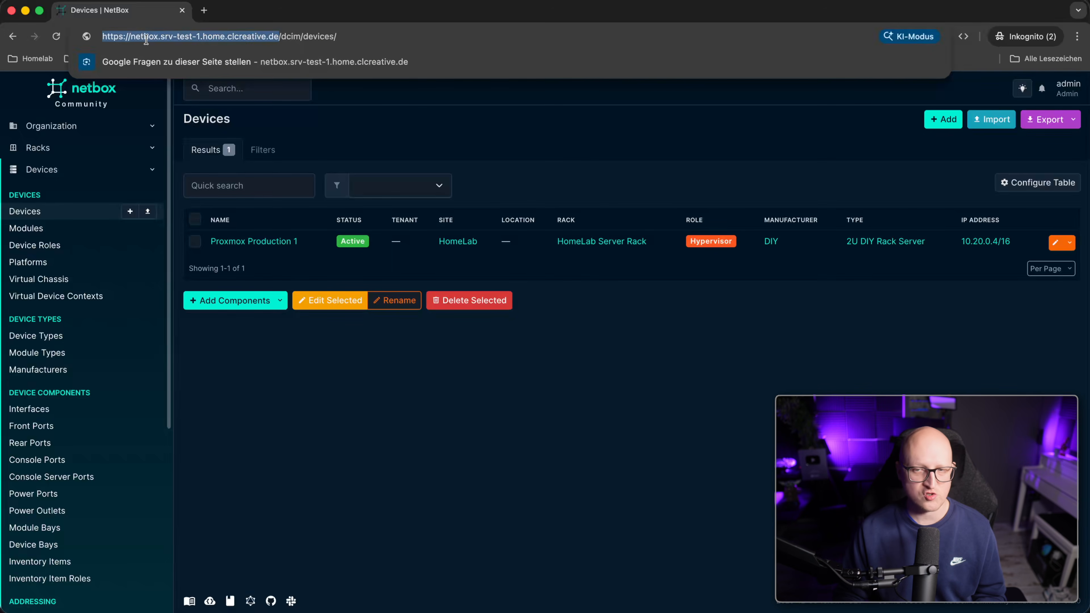
key(super+Tab)
click(470, 232)
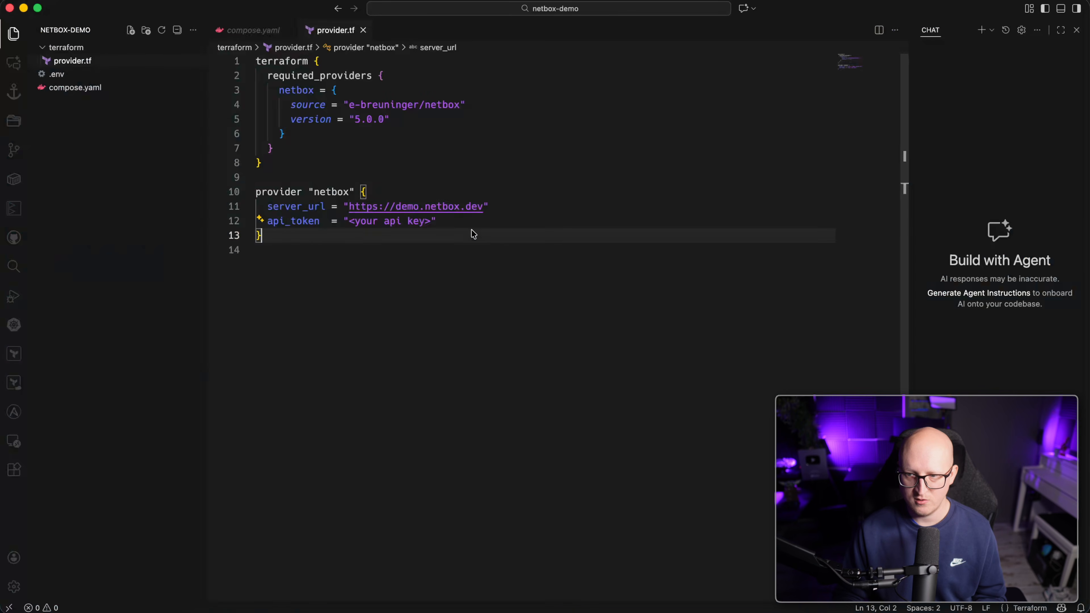
key(super+v)
Replace the api_token placeholder with the key copied from NetBox's Admin > API Tokens list.
click(368, 237)
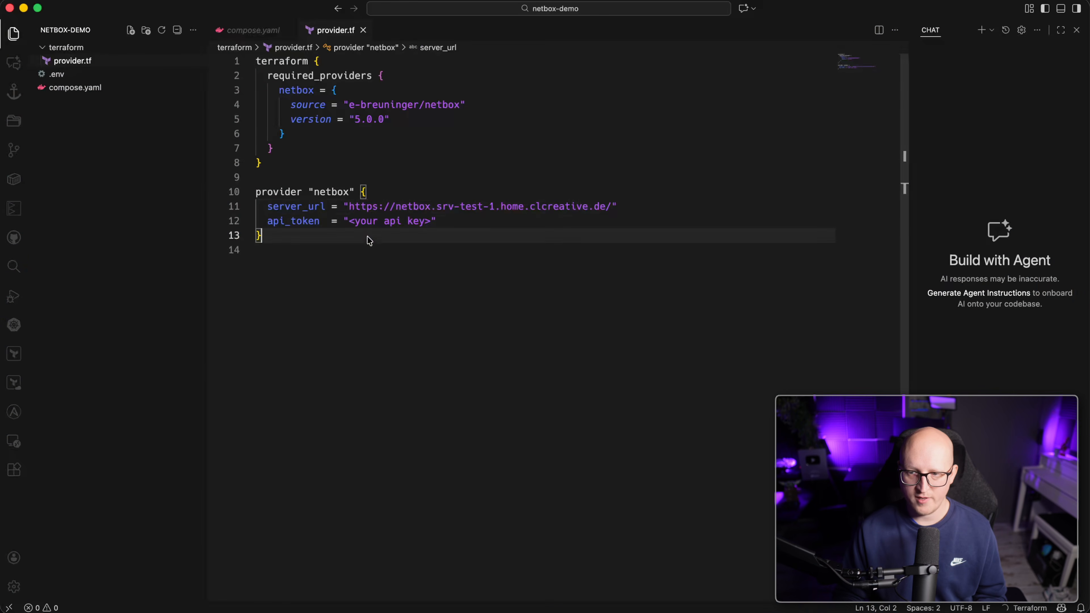
drag(431, 221, 359, 222)
key(super+Tab)
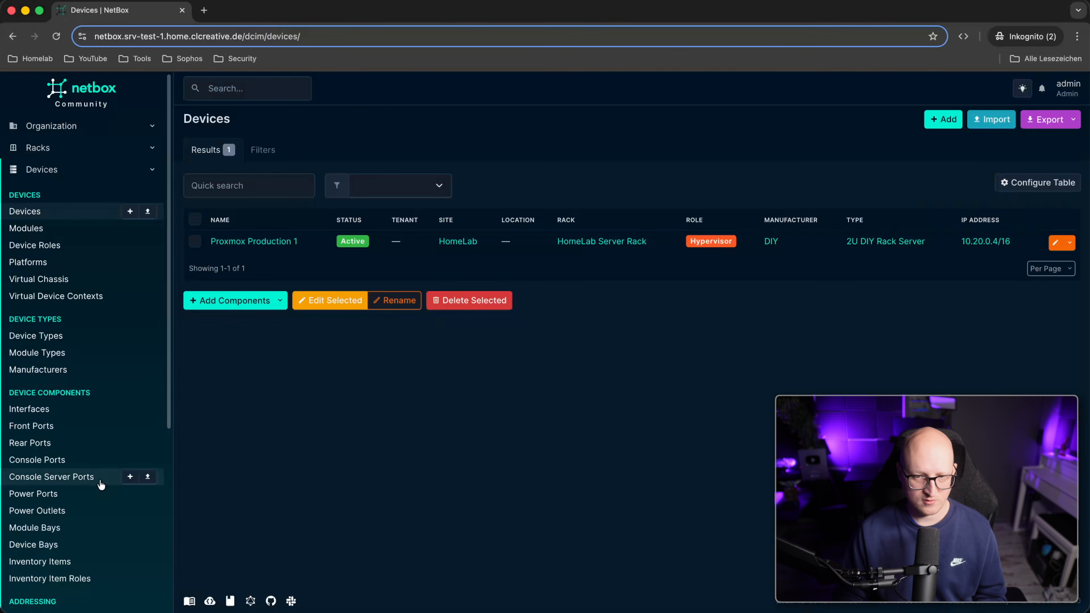
scroll(82, 498, down, 6)
click(39, 584)
scroll(39, 558, down, 4)
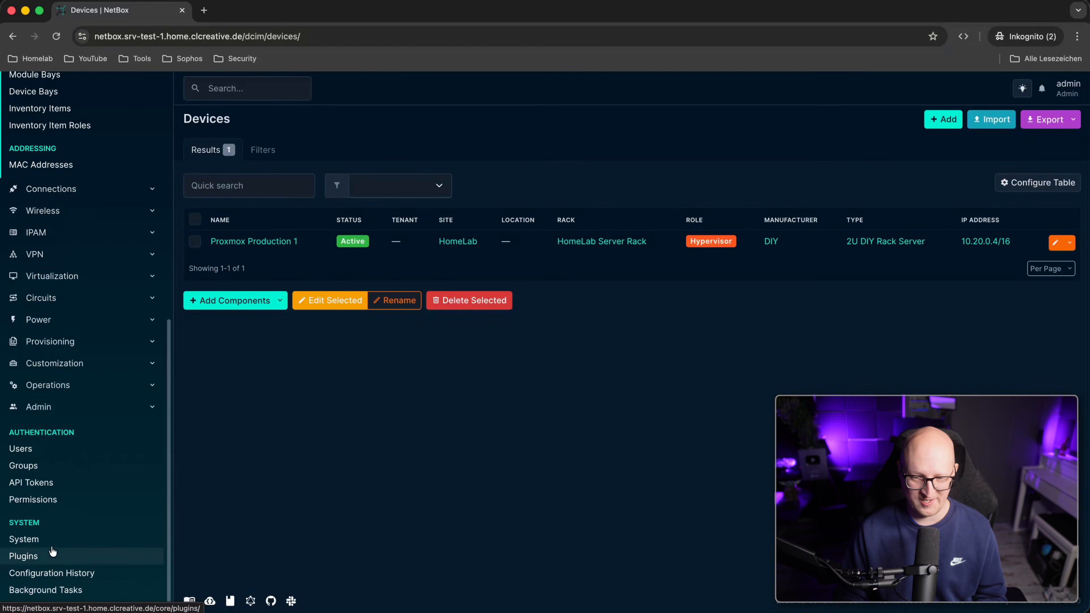
click(39, 483)
double_click(330, 240)
key(super+c)
key(super+Tab)
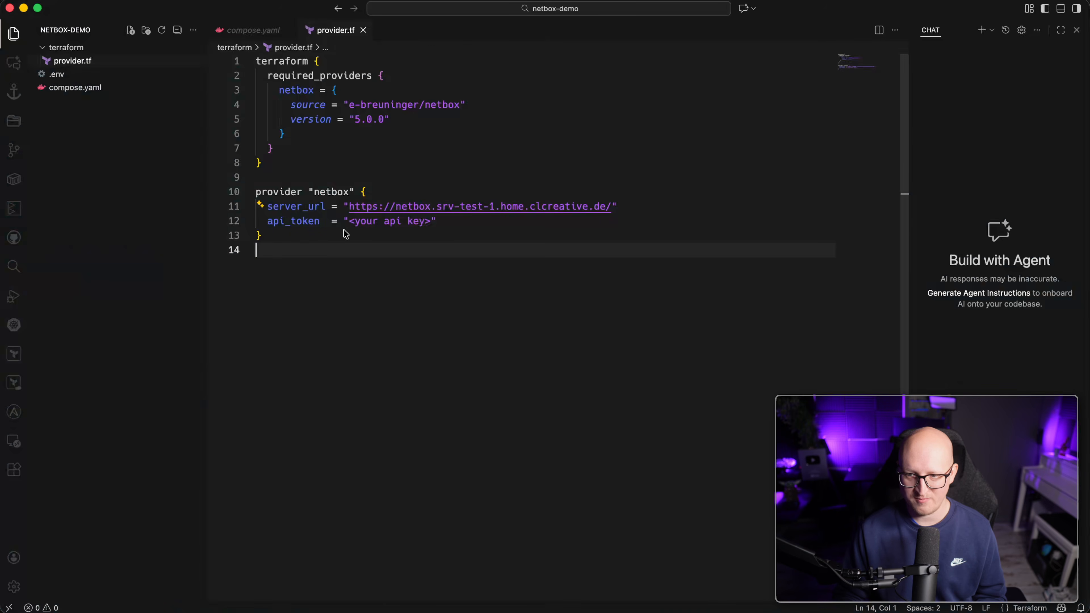
drag(348, 226, 431, 221)
key(super+v)
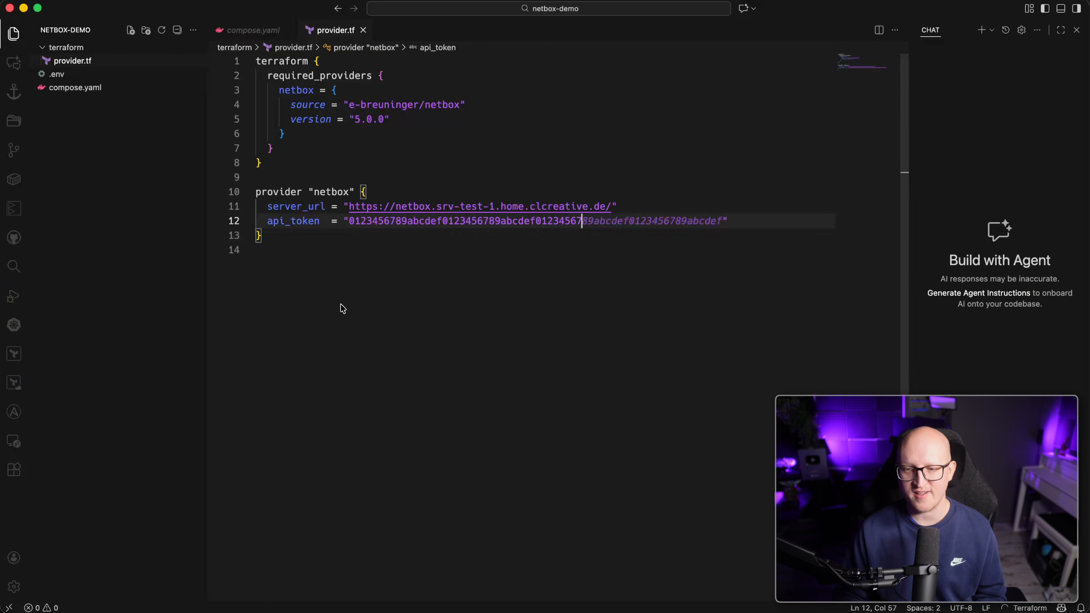
Cancel a new file in the terraform folder and return to the Warp terminal.
right_click(114, 50)
click(122, 55)
key(Escape)
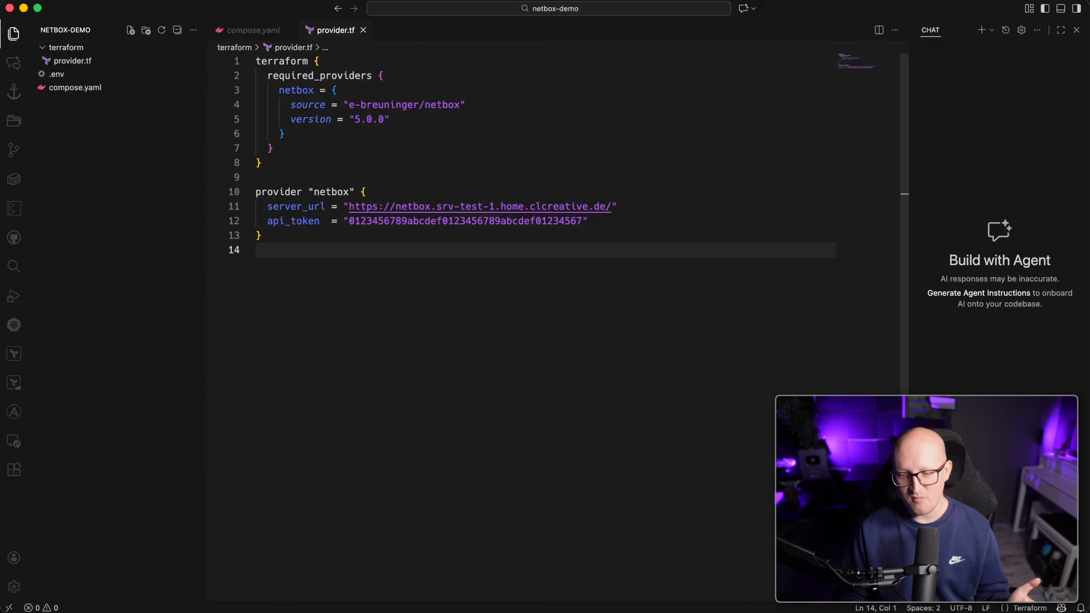
key(super+Tab)
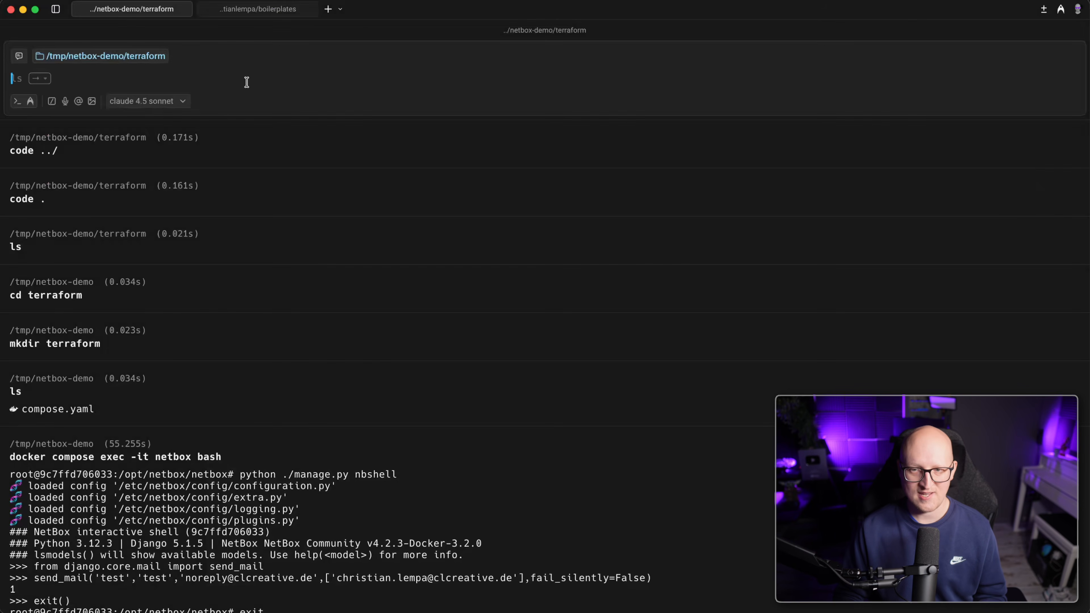
In the boilerplates session, turn the recalled 'bp terraform show netbox-vm' command into generate.
click(258, 9)
scroll(297, 287, up, 5)
key(Up)
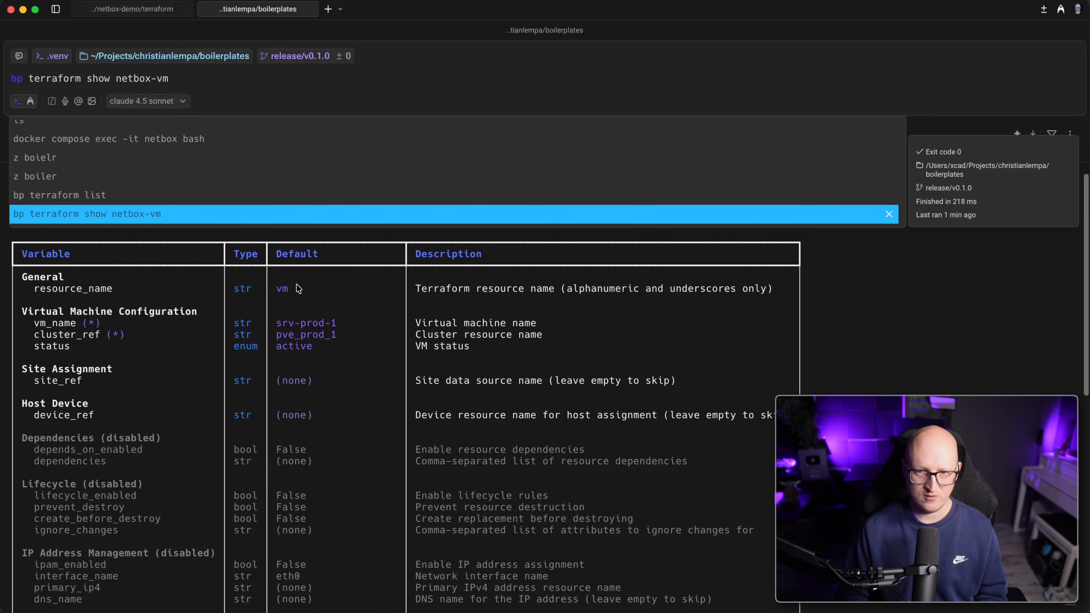
double_click(102, 80)
text(gener)
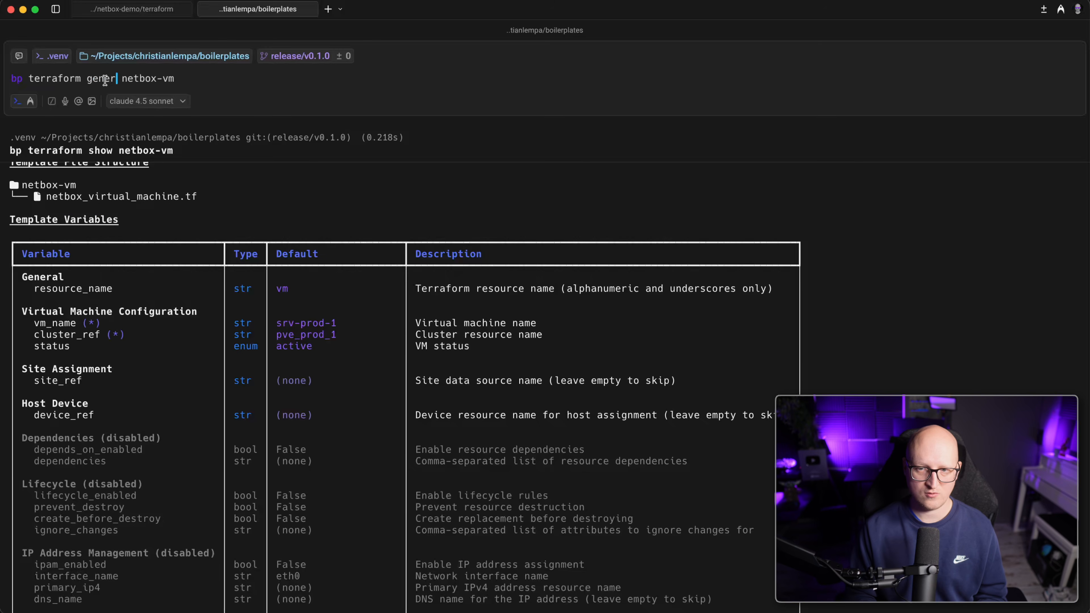
text(ate)
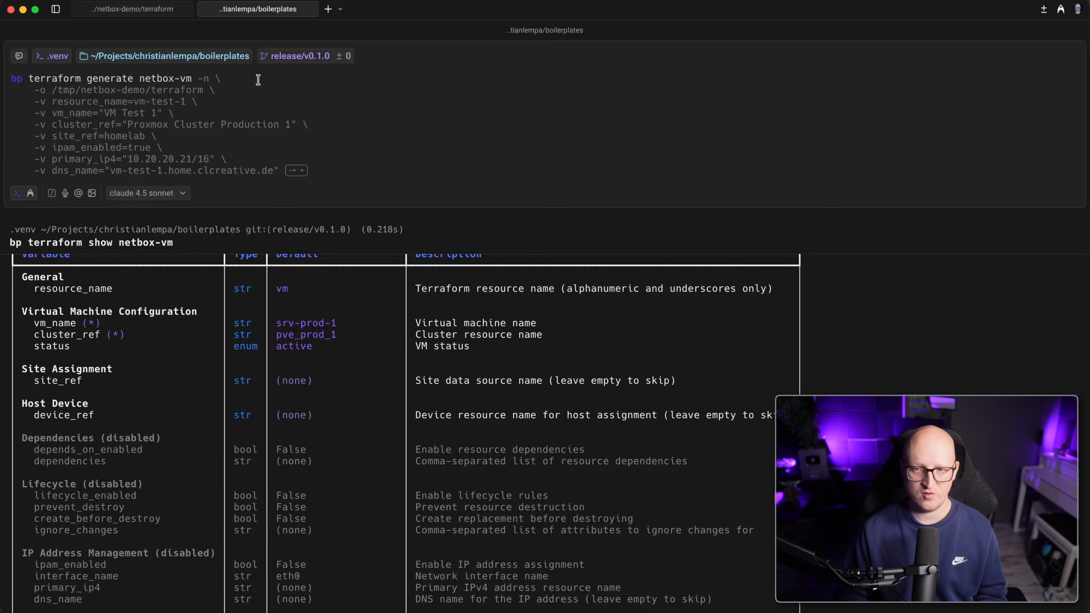
key(Right)
Review the draft's -o output folder, netbox_virtual_machine.tf file, resource_name and vm_name settings.
scroll(210, 319, up, 5)
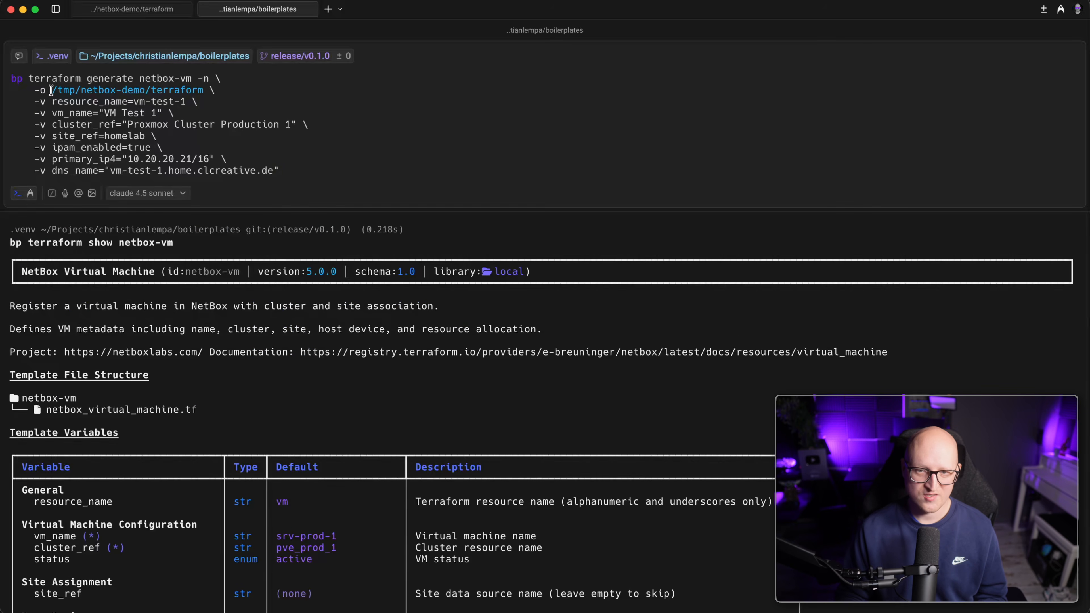
drag(39, 90, 205, 91)
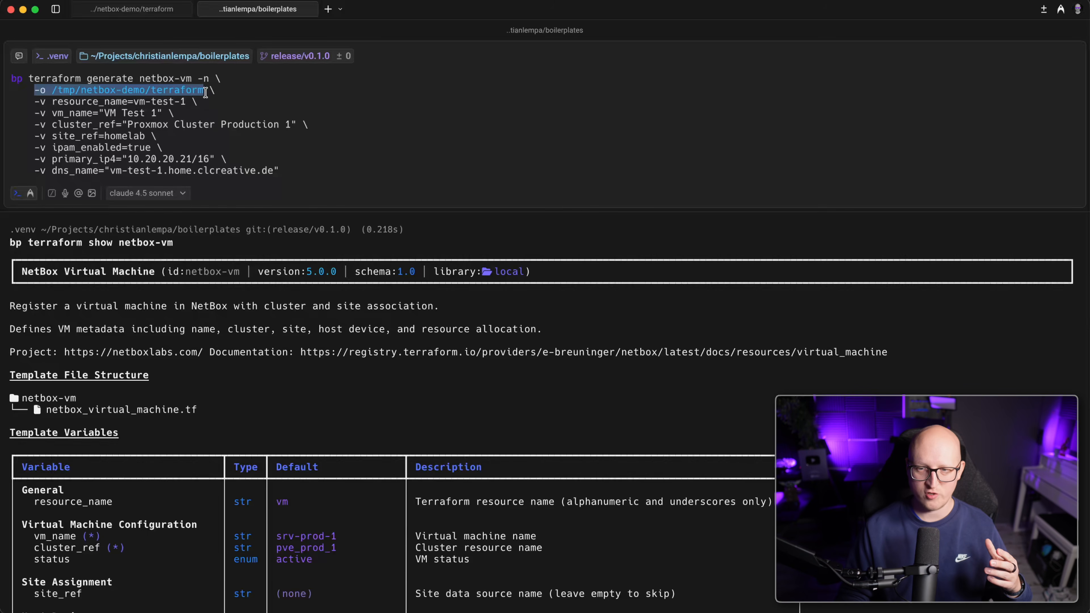
drag(204, 91, 29, 89)
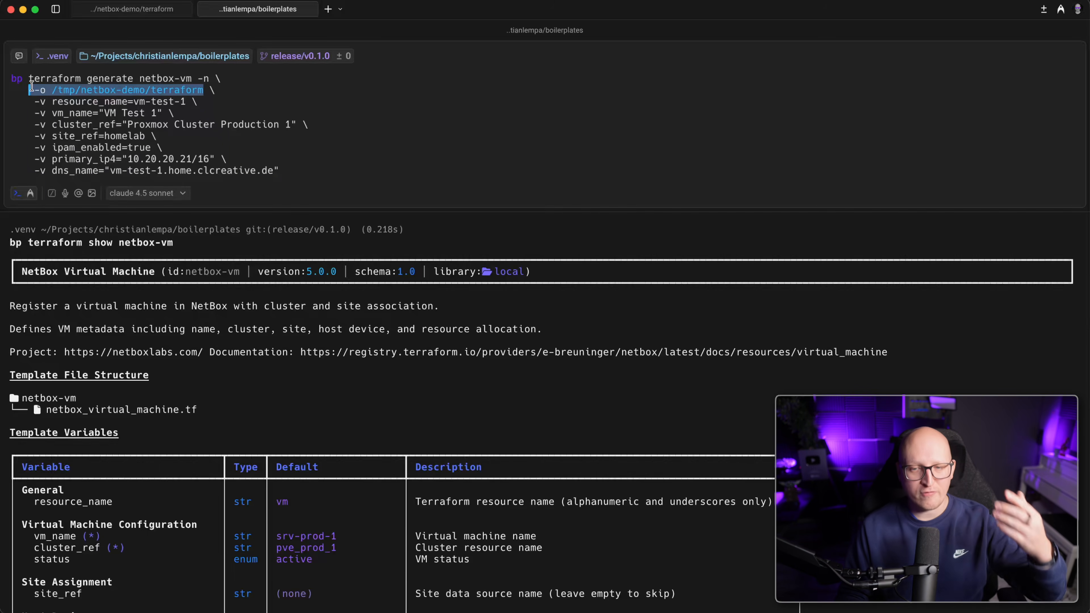
drag(46, 410, 198, 413)
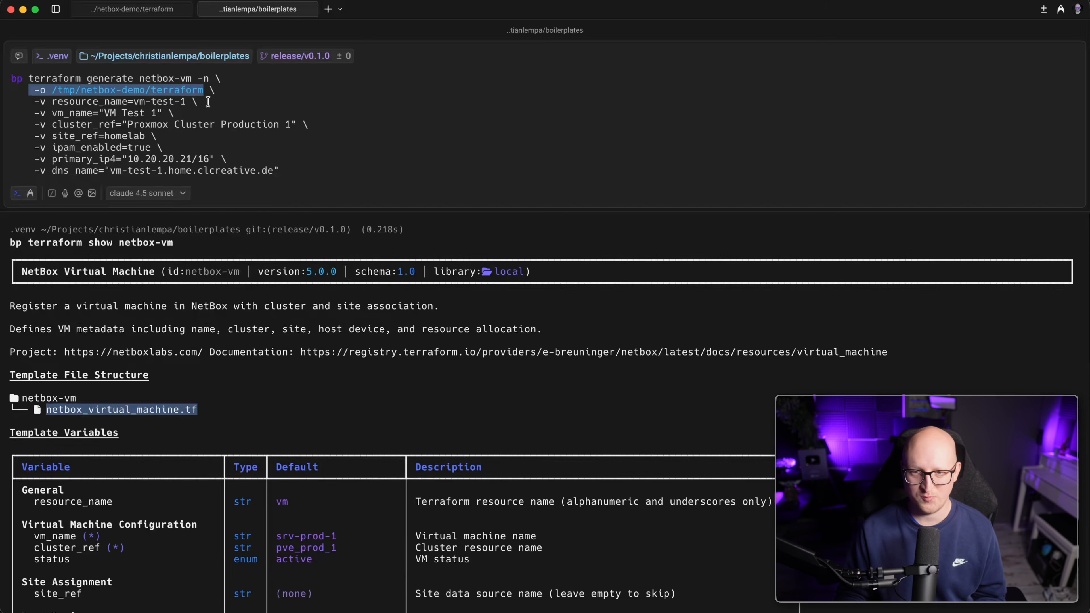
drag(34, 101, 202, 103)
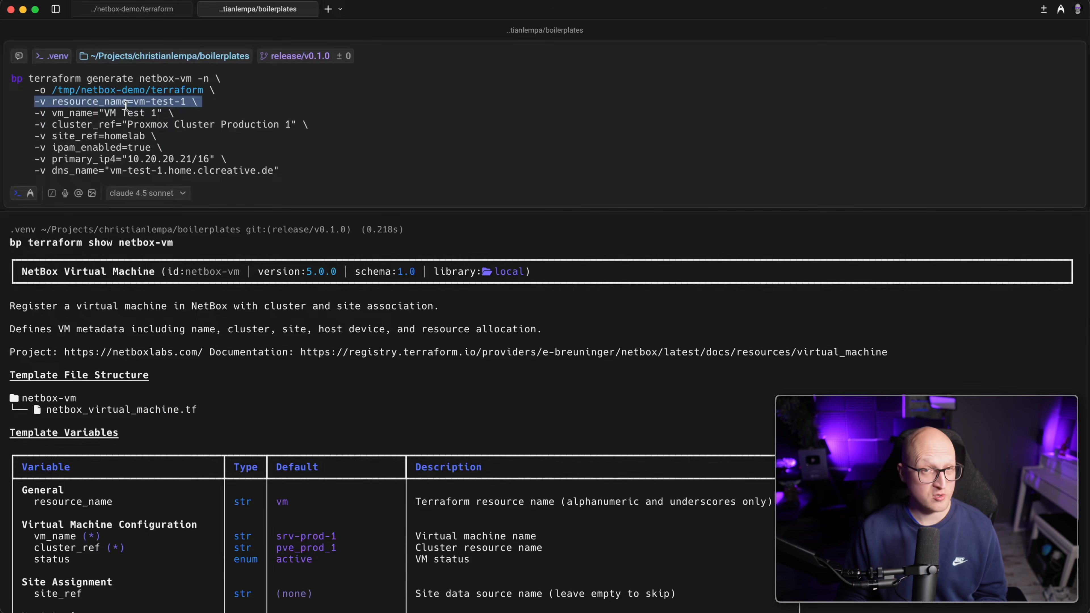
scroll(188, 408, down, 5)
scroll(95, 367, up, 5)
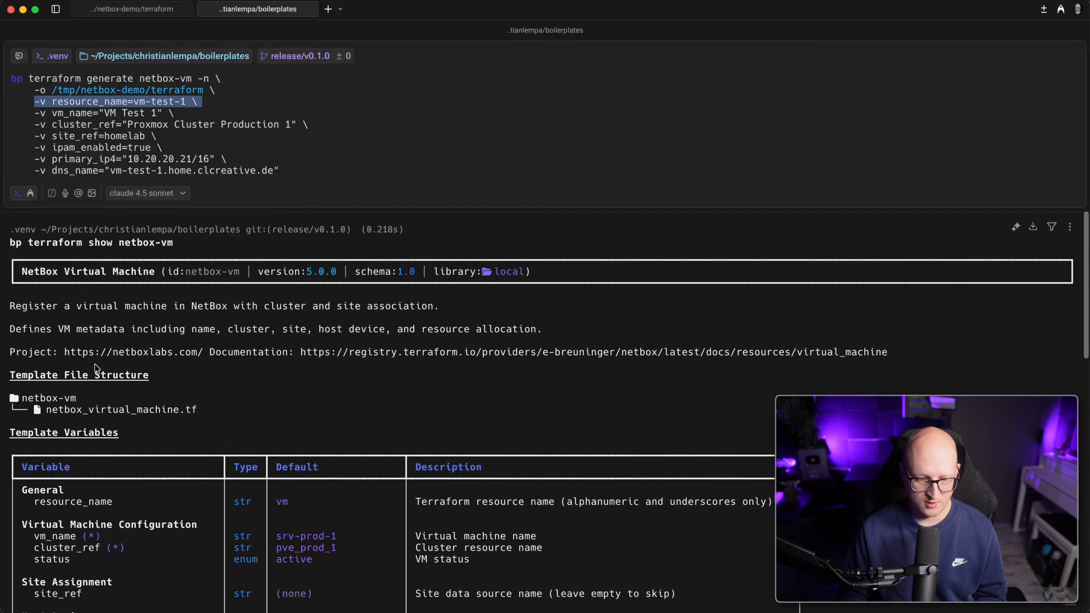
drag(35, 113, 153, 114)
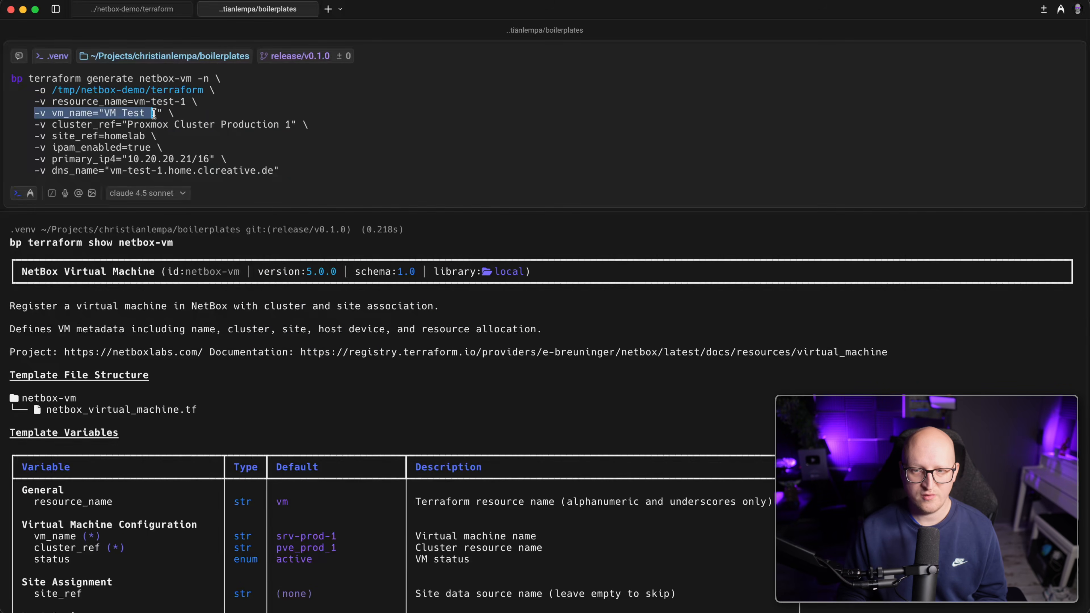
scroll(184, 442, down, 3)
scroll(184, 442, up, 3)
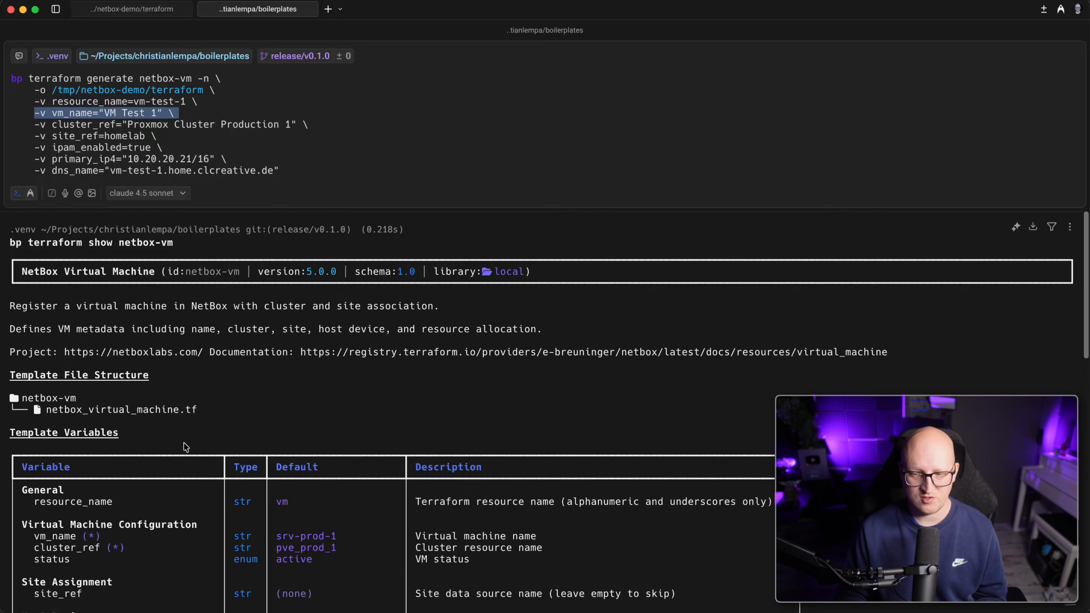
Check cluster_ref against the cluster name 'Proxmox Cluster Production 1' in NetBox's clusters list.
drag(35, 125, 303, 124)
drag(40, 125, 215, 125)
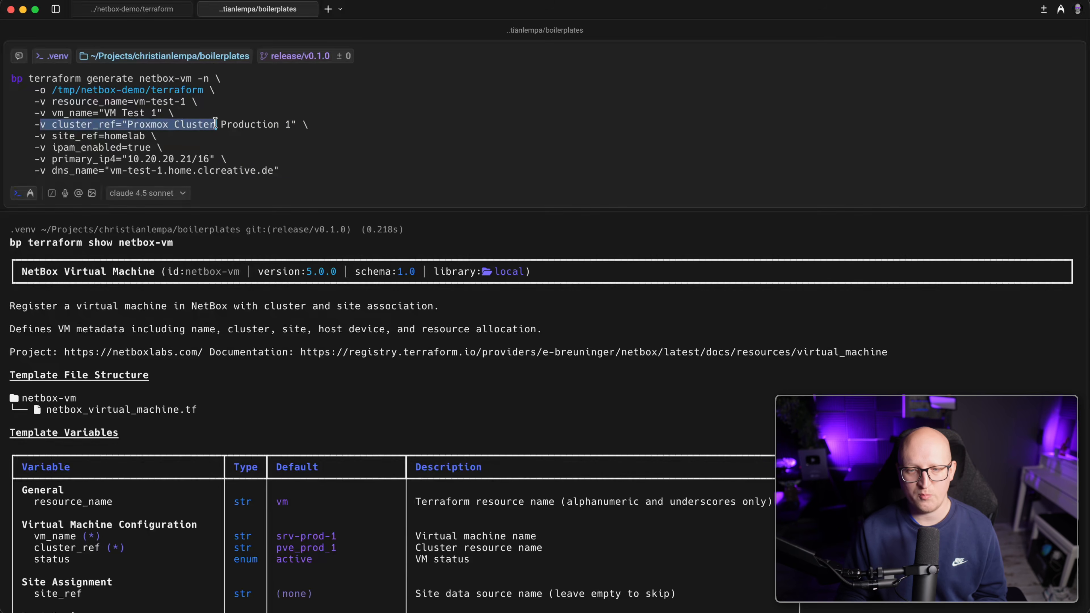
click(90, 129)
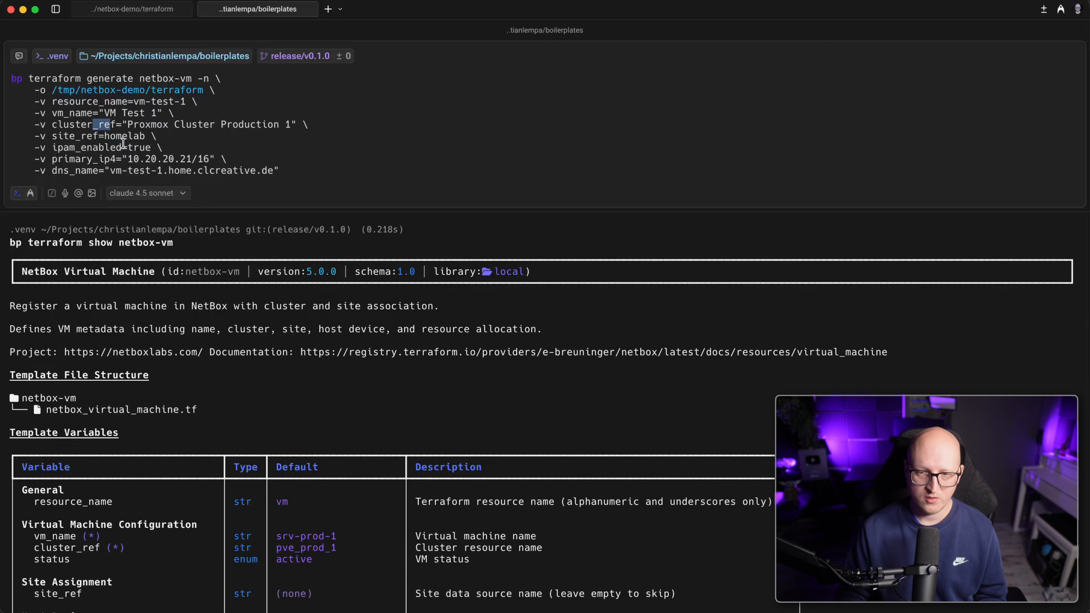
drag(31, 78, 207, 156)
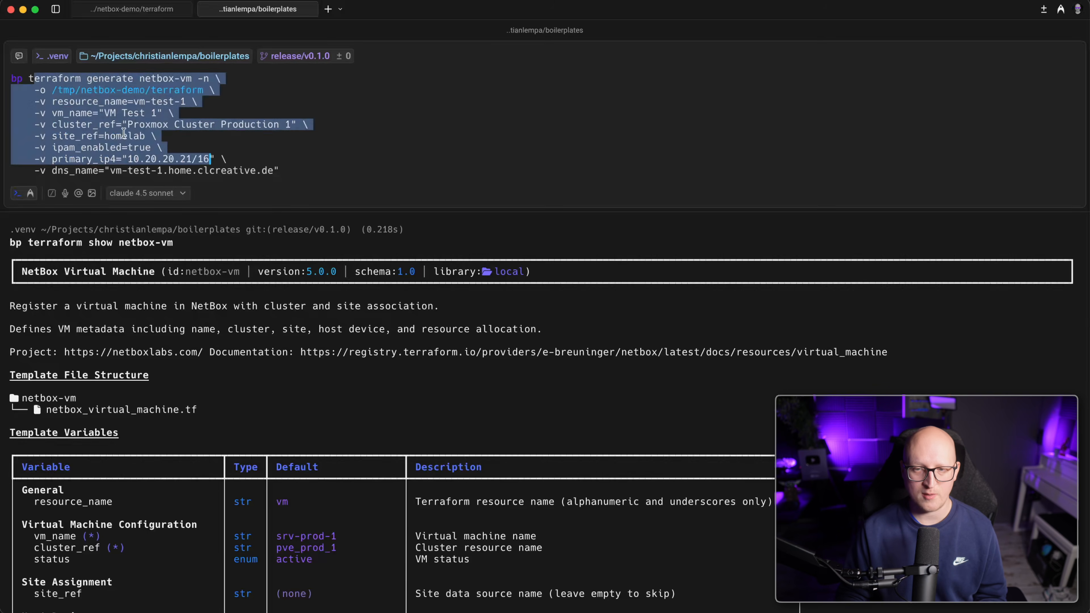
click(105, 125)
drag(53, 124, 273, 122)
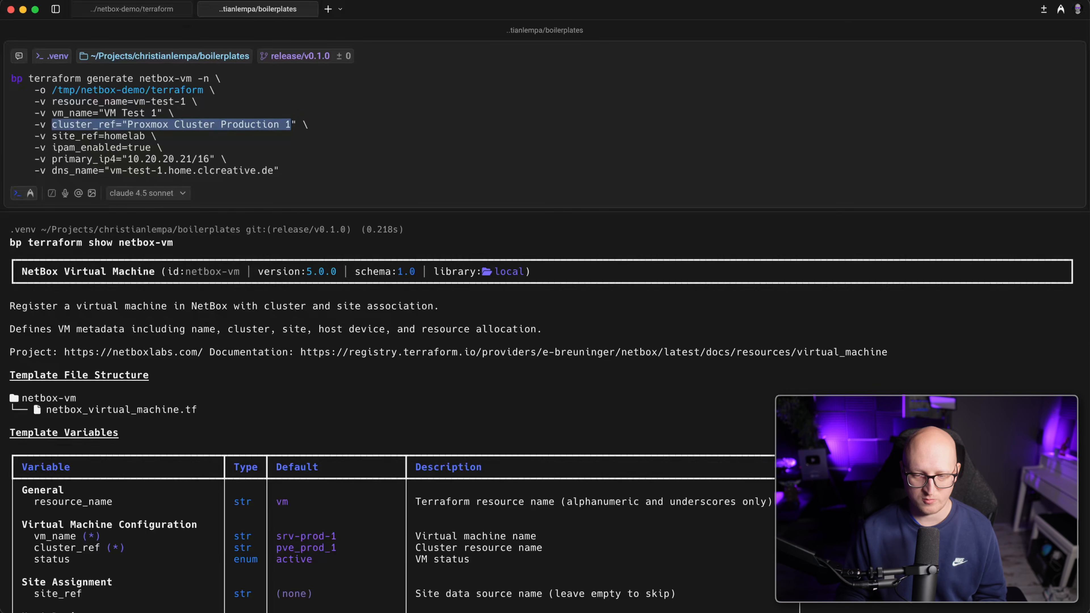
key(super+Tab)
click(252, 446)
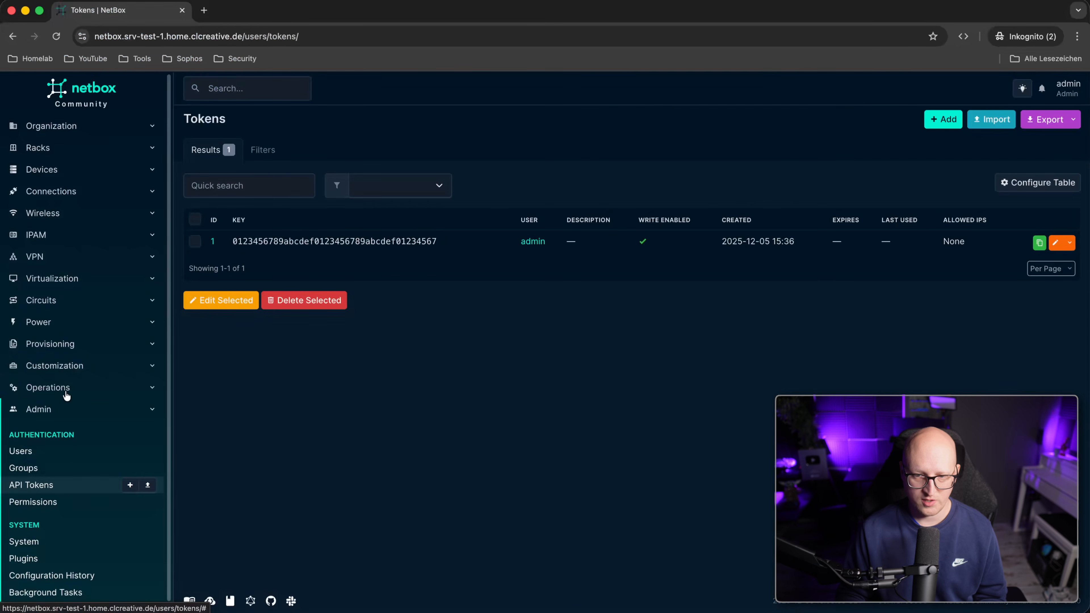
click(60, 279)
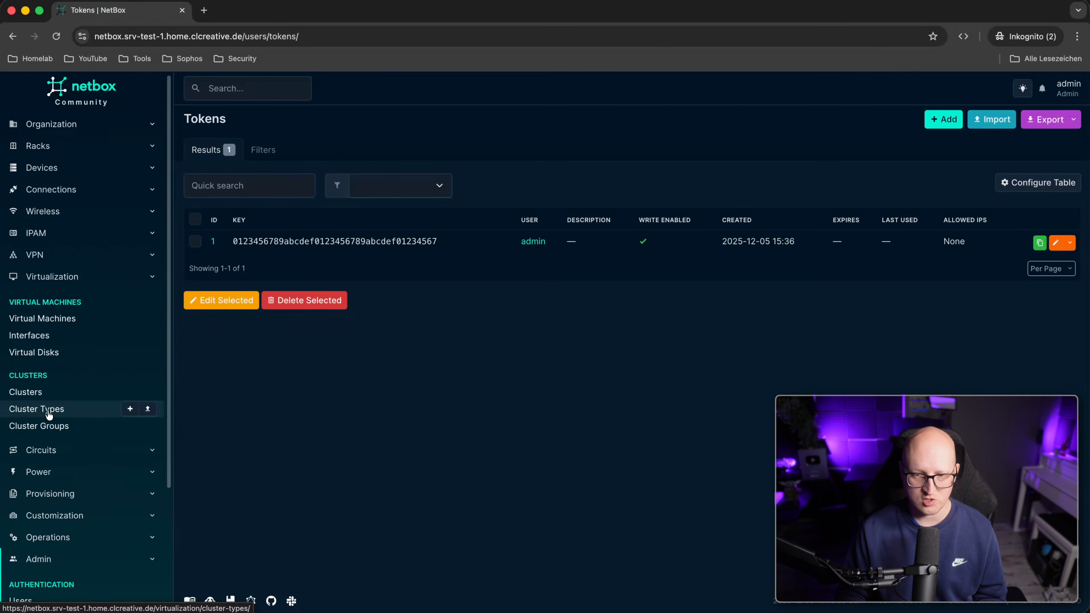
click(43, 393)
drag(328, 241, 211, 241)
key(super+Tab)
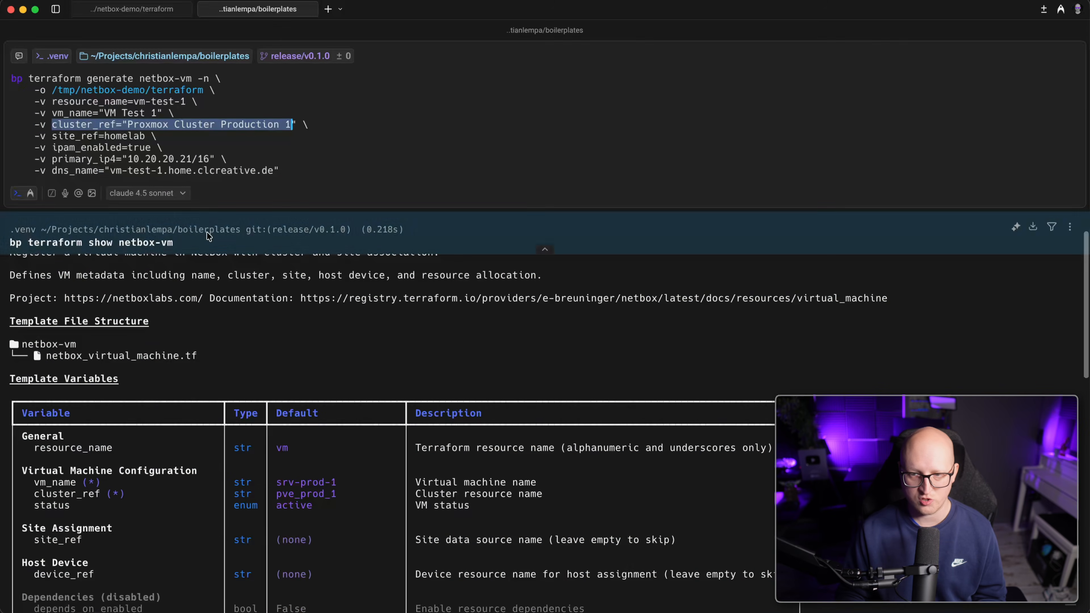
Review the homelab site_ref value and the IP address options, including primary_ip4.
drag(34, 135, 157, 134)
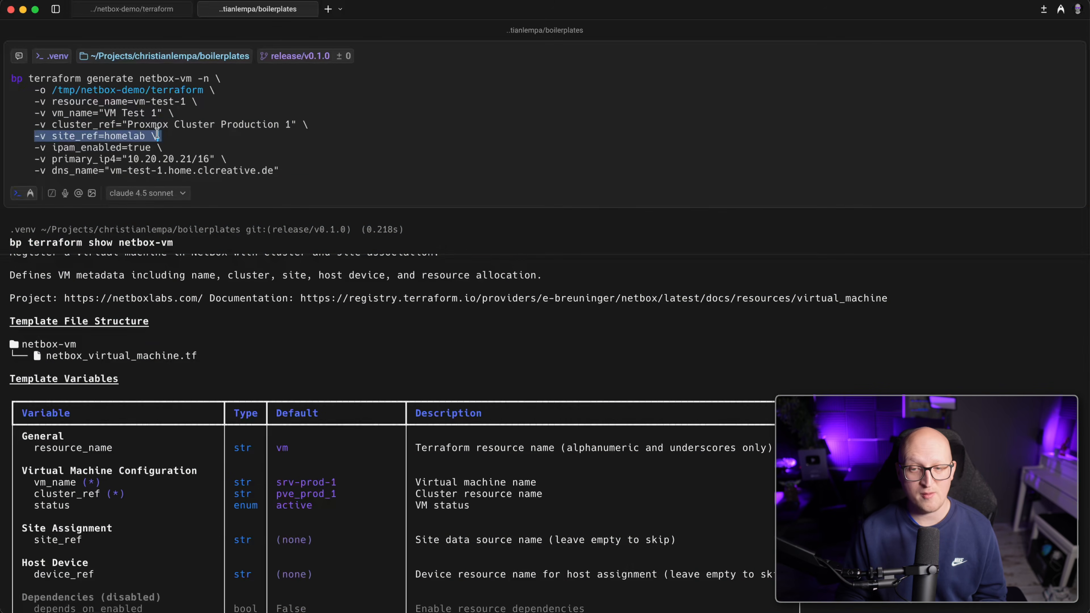
click(78, 141)
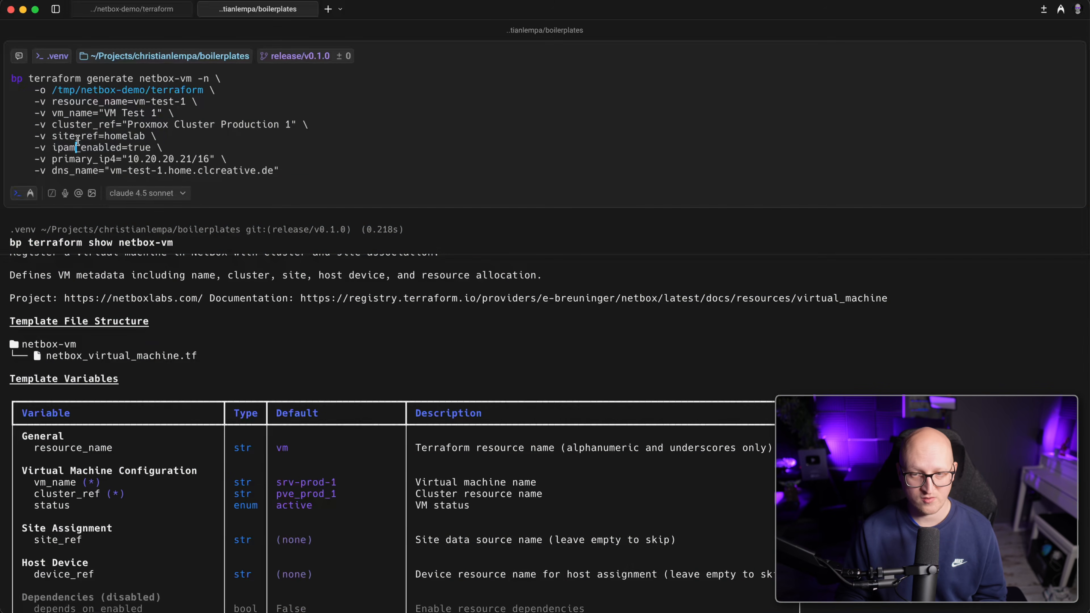
double_click(117, 136)
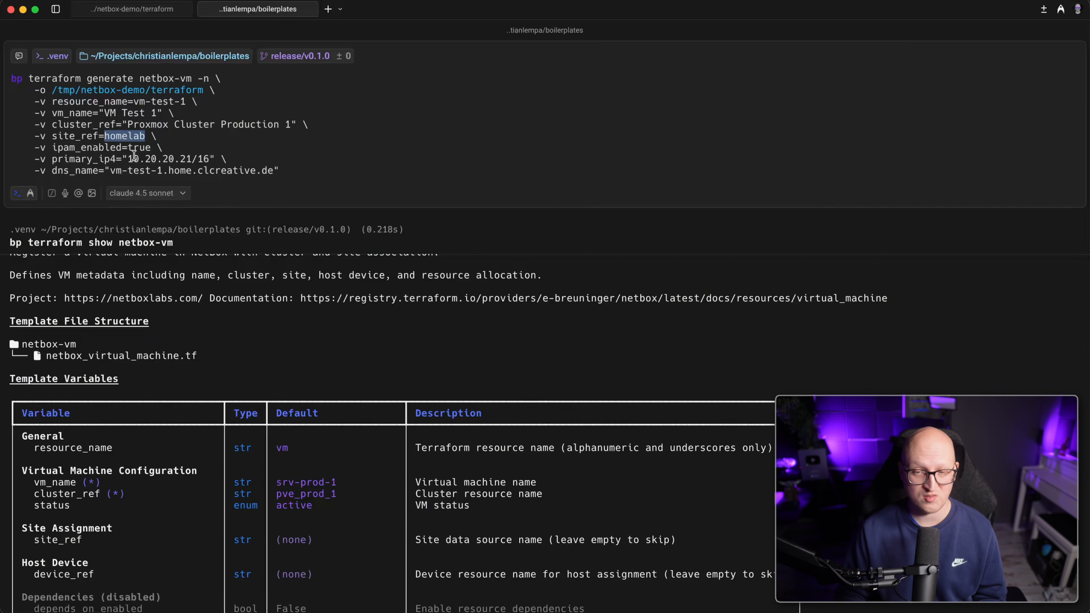
drag(30, 147, 340, 164)
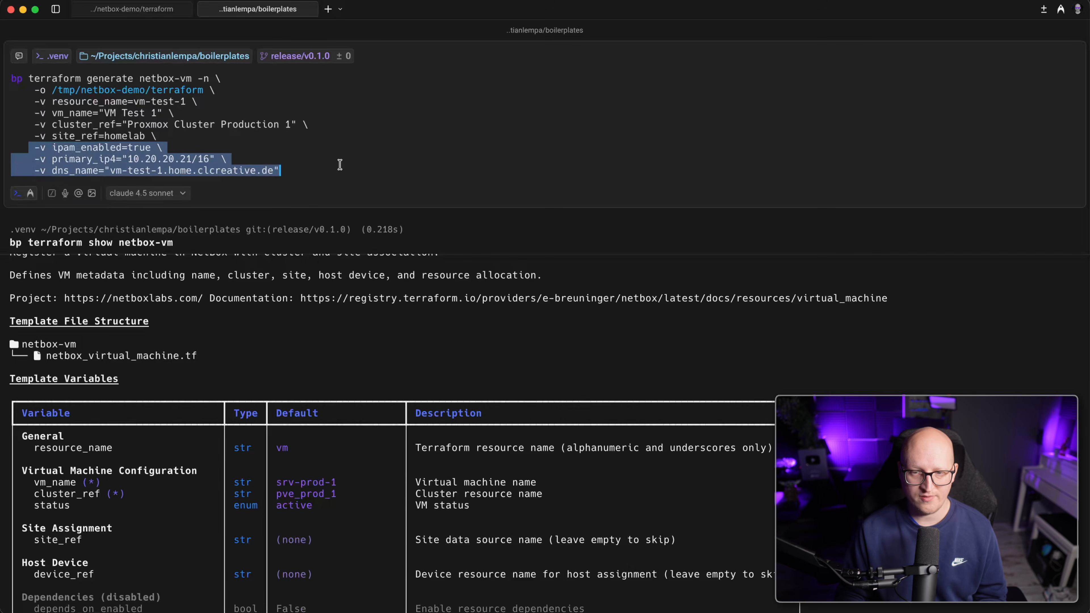
drag(34, 159, 203, 161)
click(206, 168)
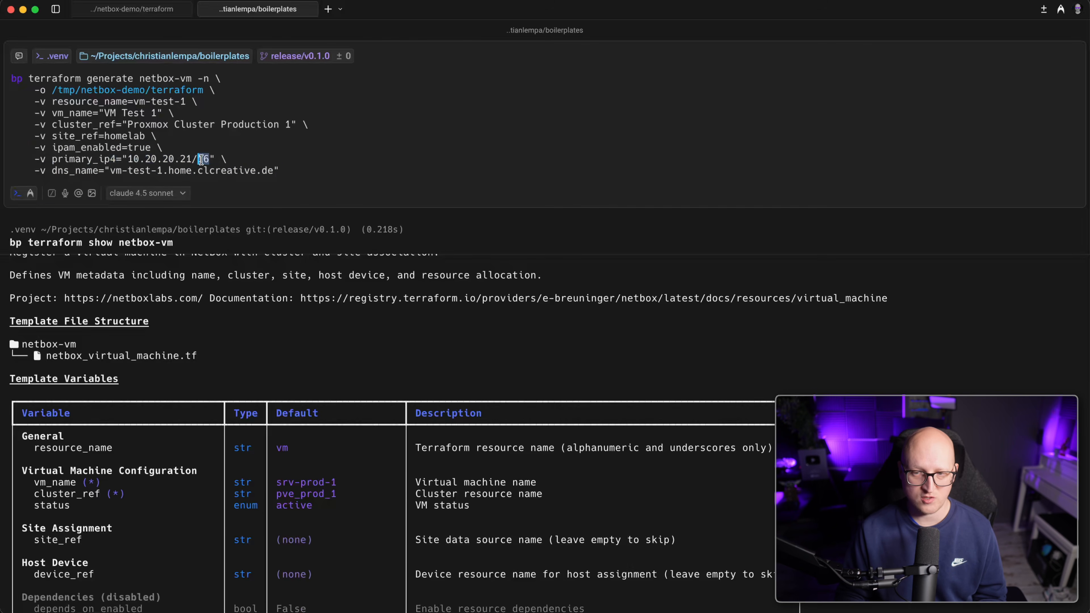
text(/)
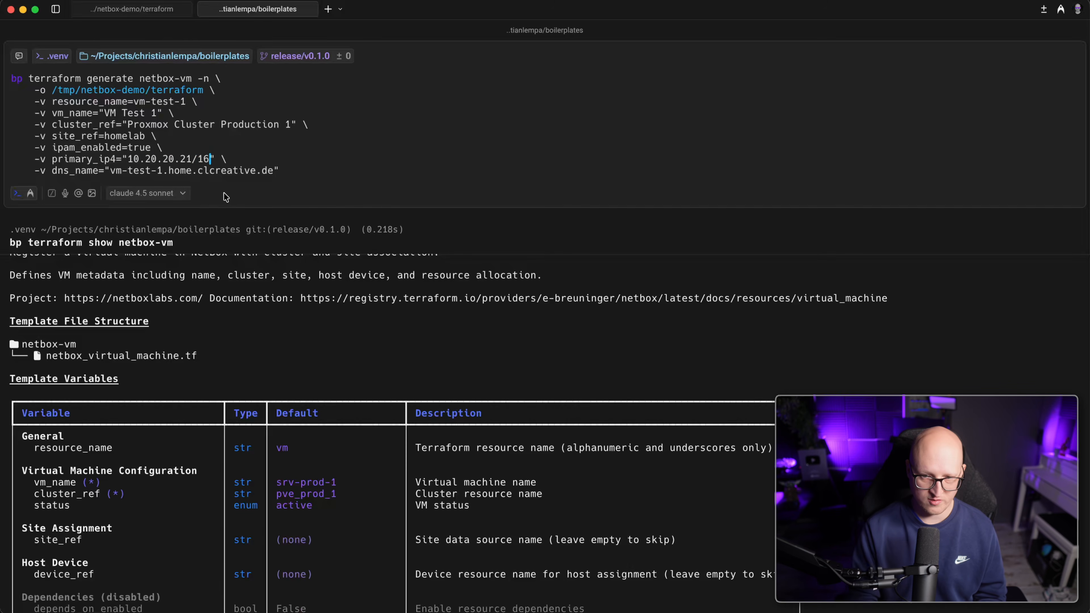
drag(44, 170, 273, 171)
Check the IP address management variables and run the netbox-vm generate command.
scroll(324, 285, down, 5)
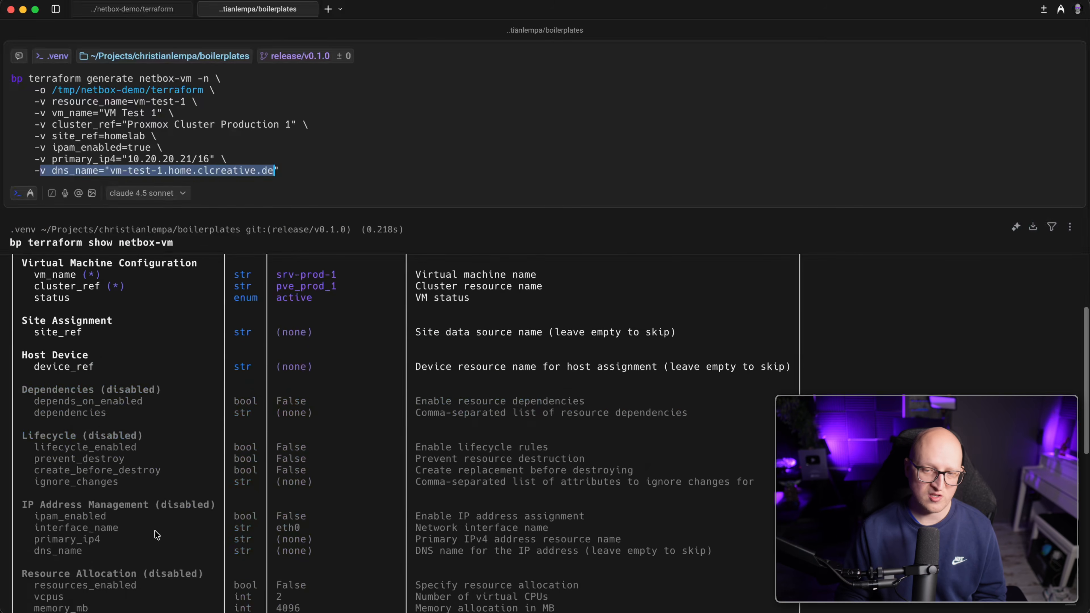
scroll(156, 535, down, 3)
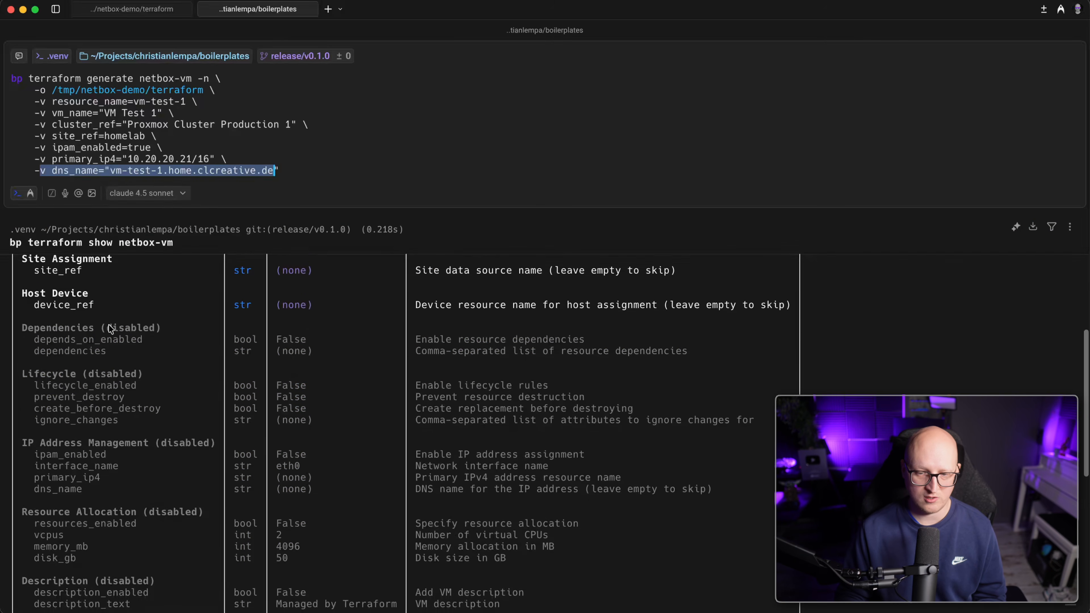
drag(40, 440, 153, 499)
click(198, 502)
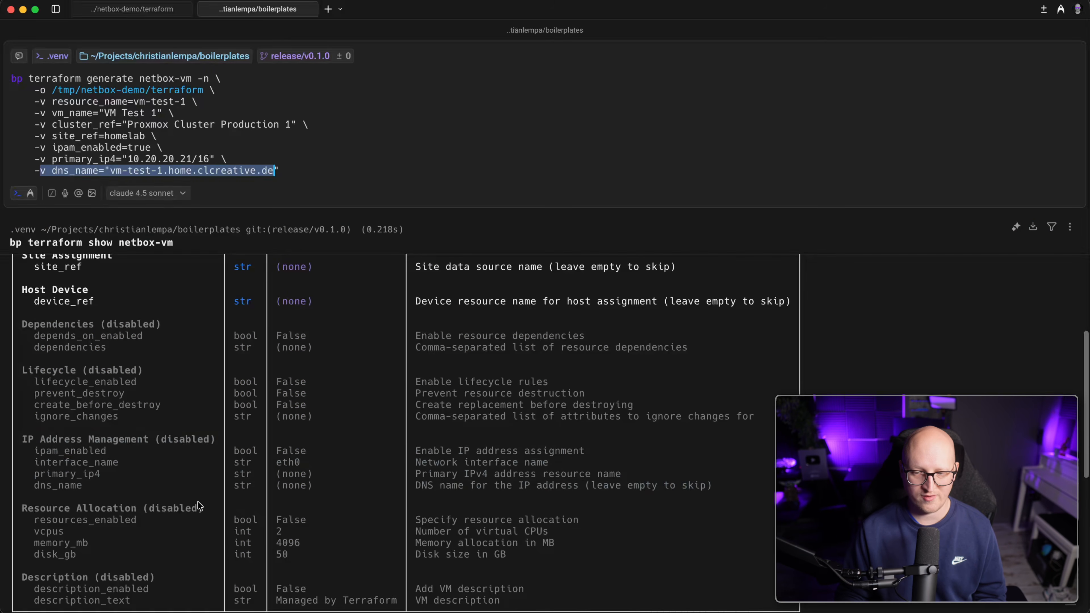
drag(82, 485, 28, 451)
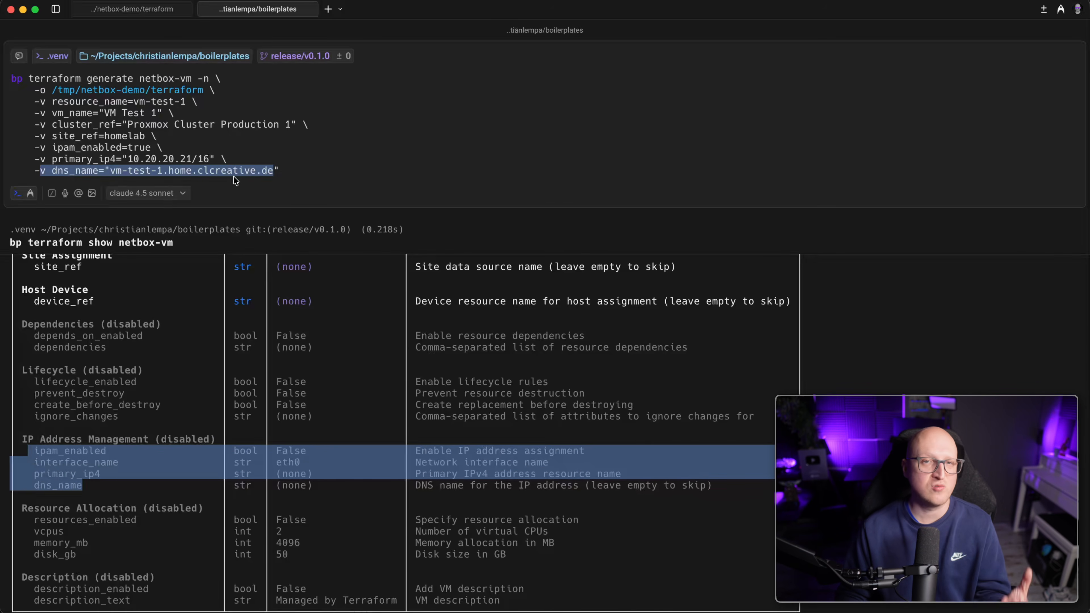
click(310, 175)
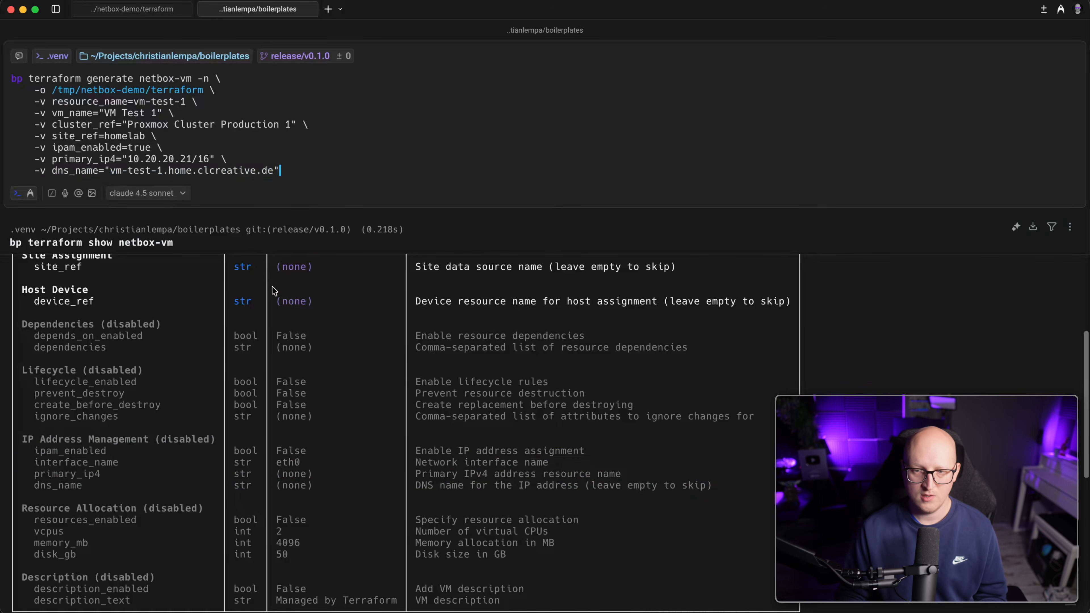
key(Return)
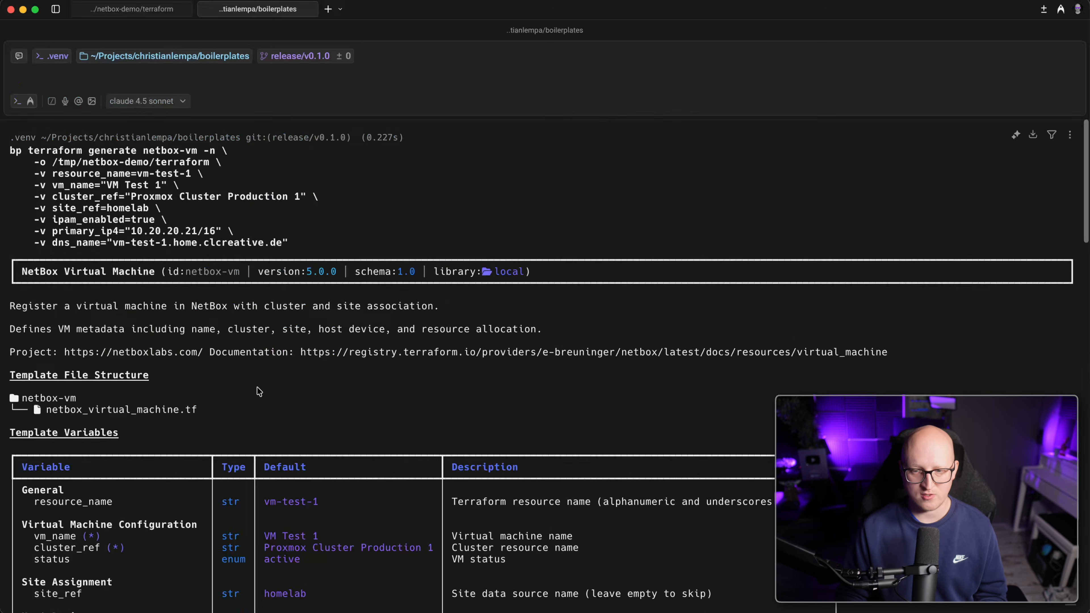
scroll(260, 392, down, 5)
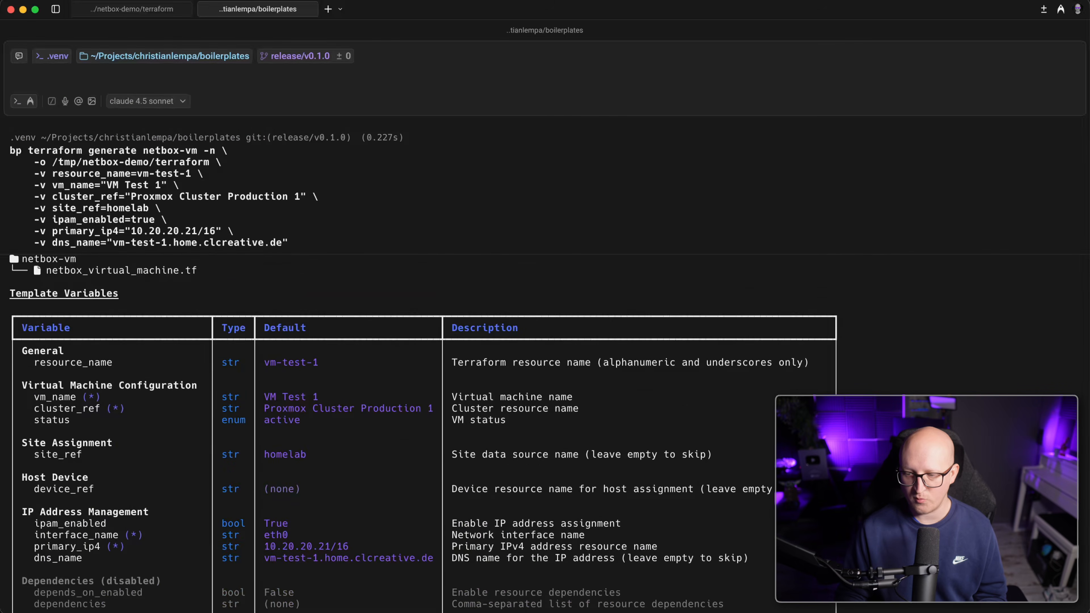
key(super+Tab)
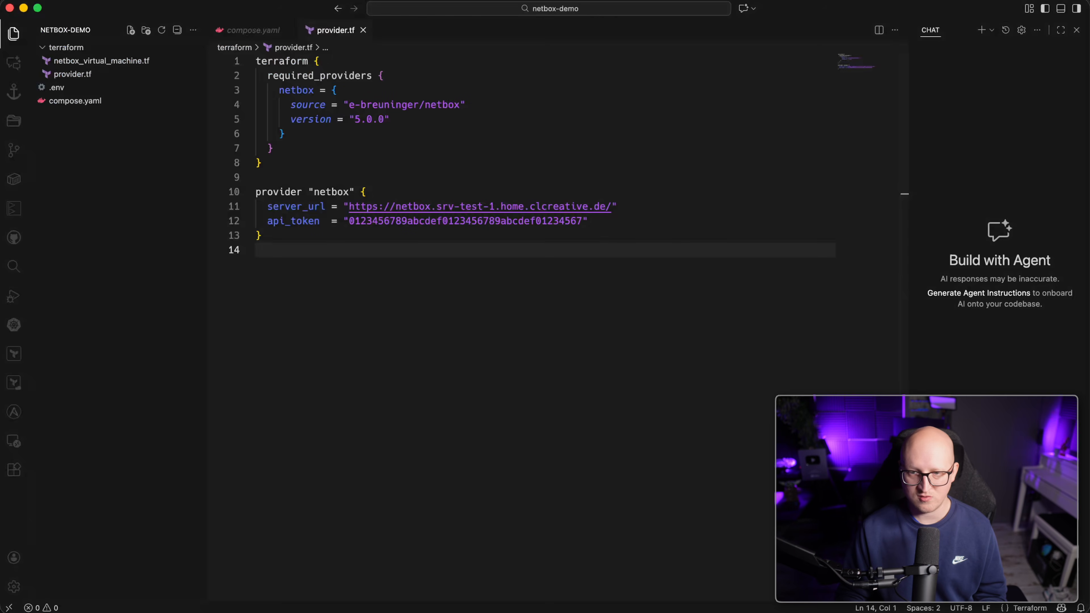
Open the generated netbox_virtual_machine.tf and compare it with the generation command in Warp.
click(106, 64)
drag(331, 525, 234, 5)
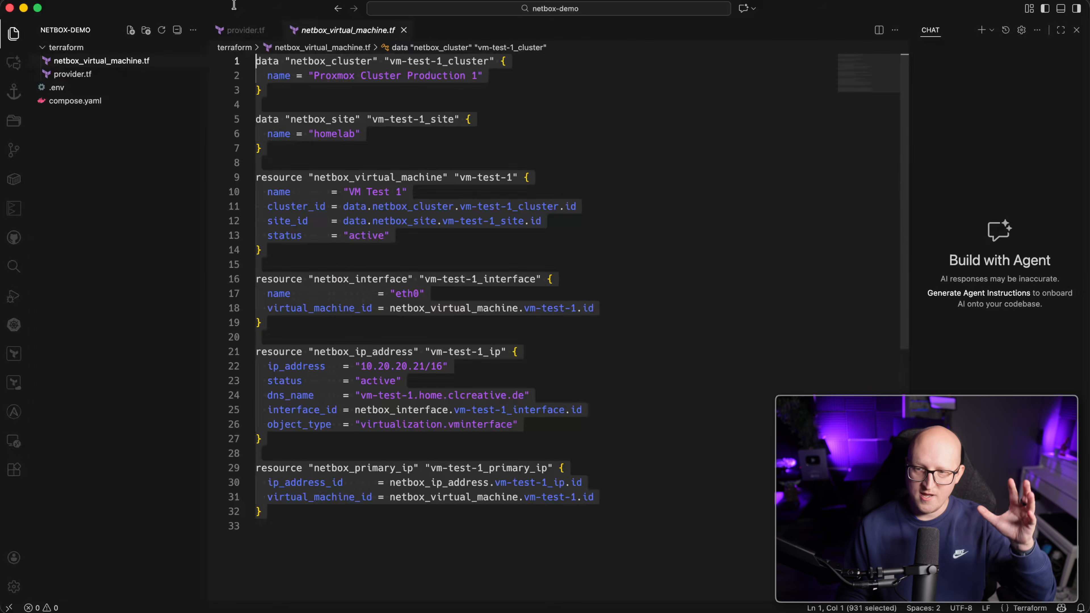
click(340, 264)
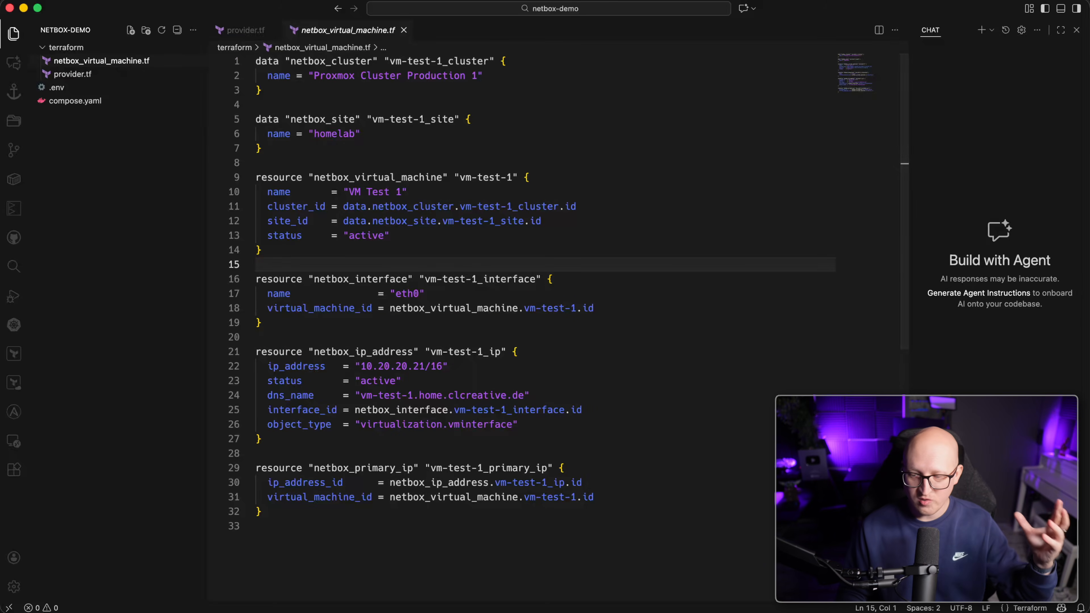
key(super+Tab)
drag(348, 297, 135, 204)
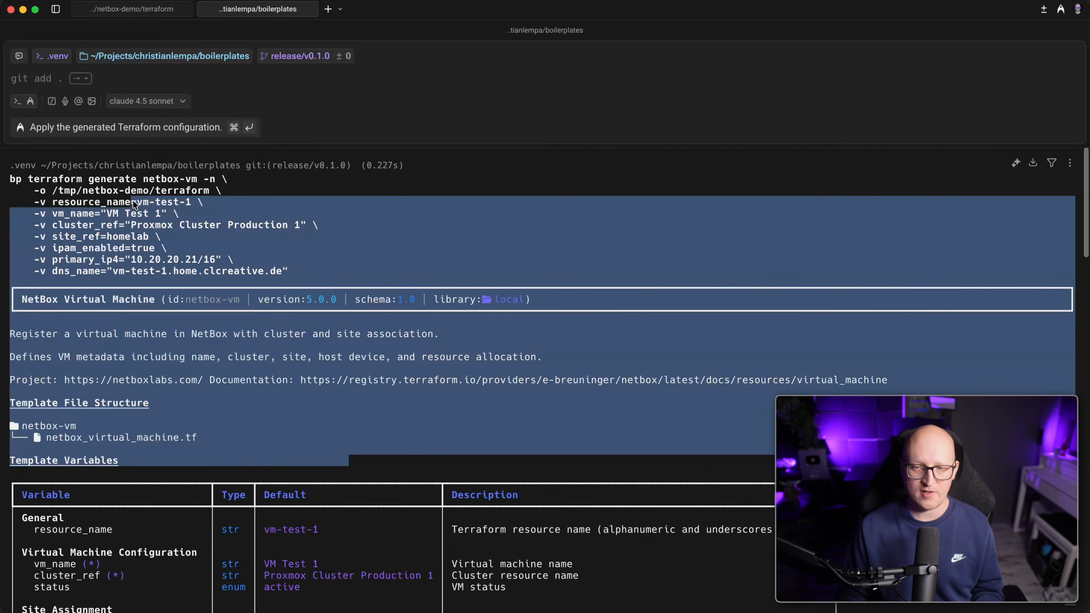
key(super+Tab)
Go through the interface, IP address, primary IP and virtual machine blocks plus cluster/site lookups.
click(543, 383)
drag(360, 323, 237, 277)
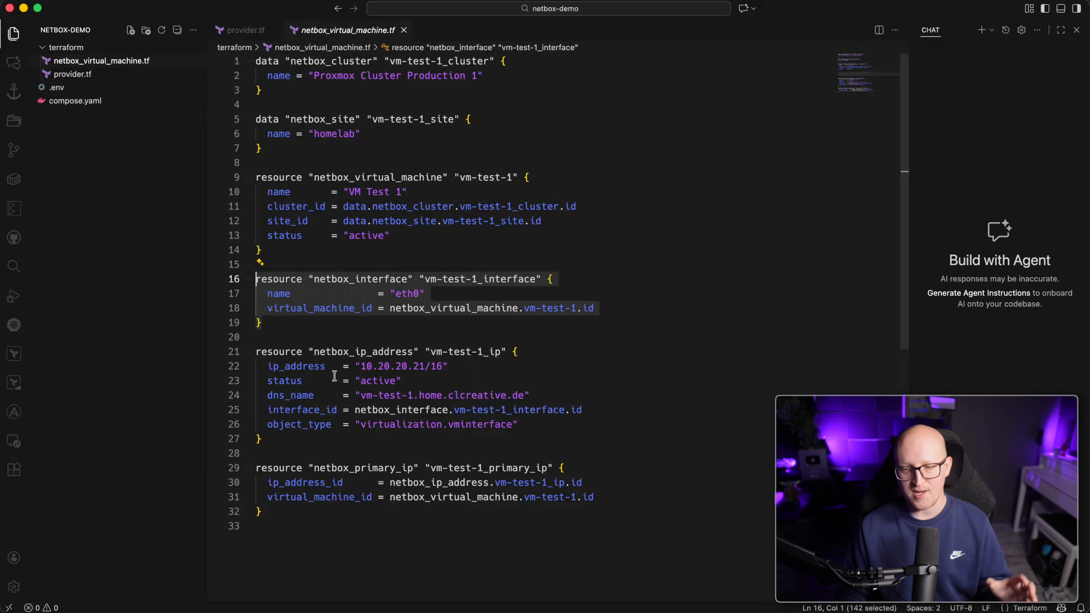
drag(310, 435, 255, 355)
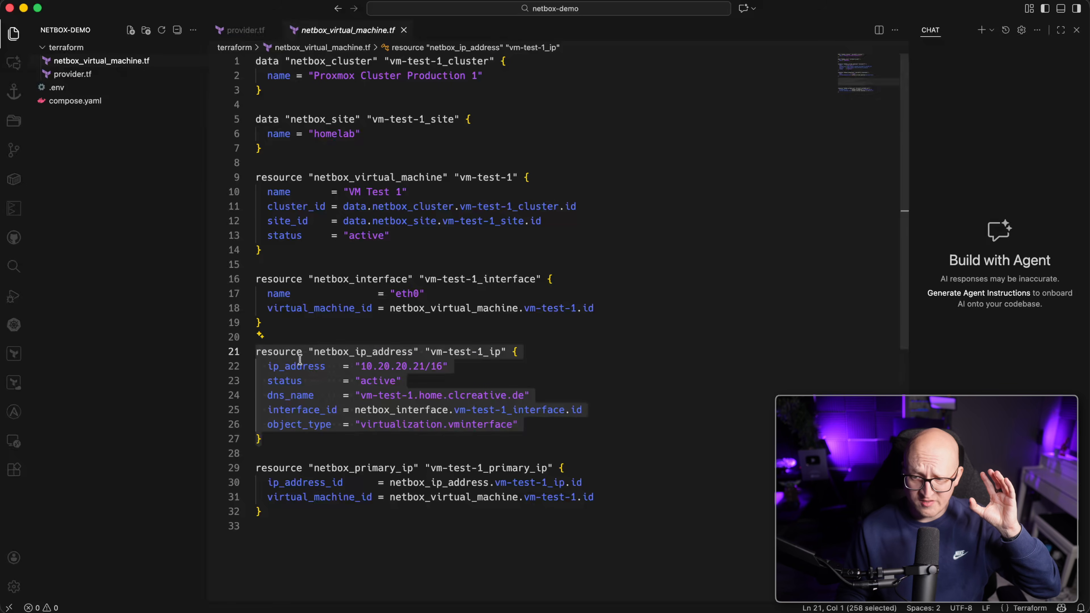
mouse_move(449, 352)
drag(386, 566, 237, 473)
click(306, 511)
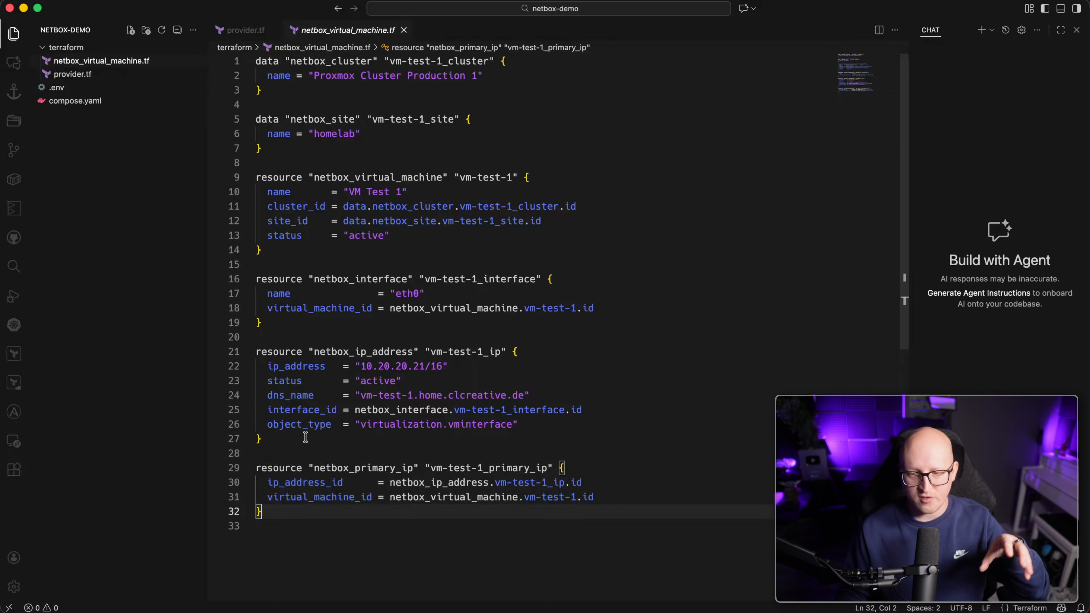
drag(333, 256, 243, 178)
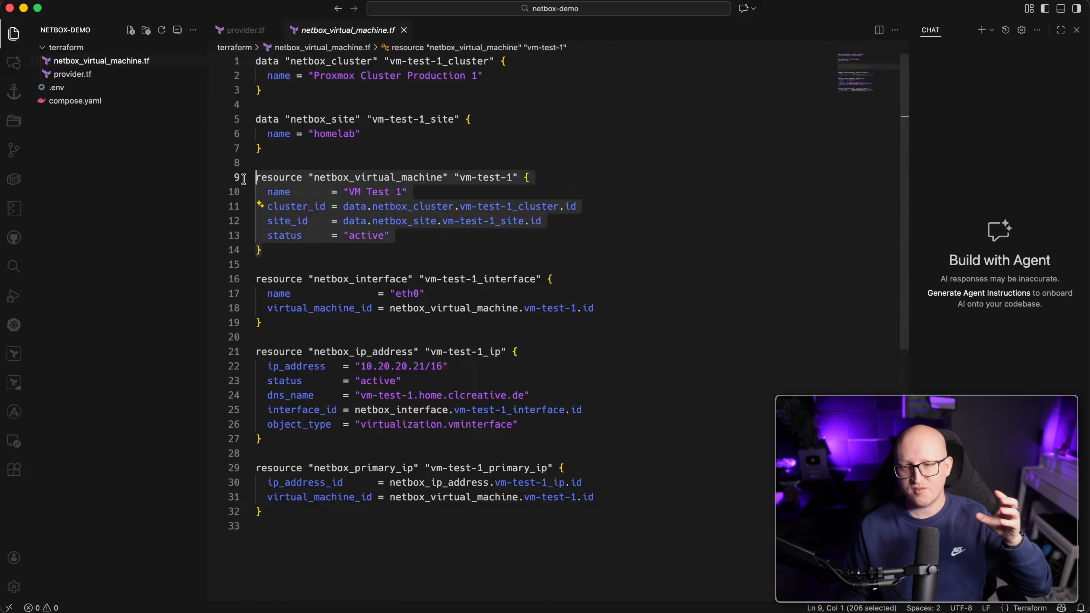
drag(298, 150, 256, 87)
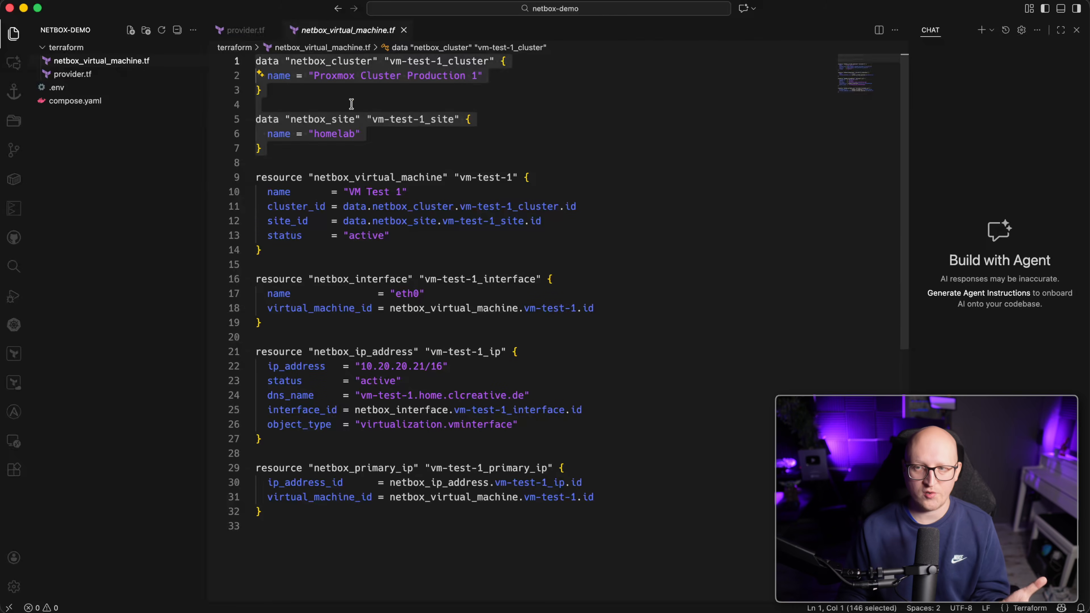
click(412, 138)
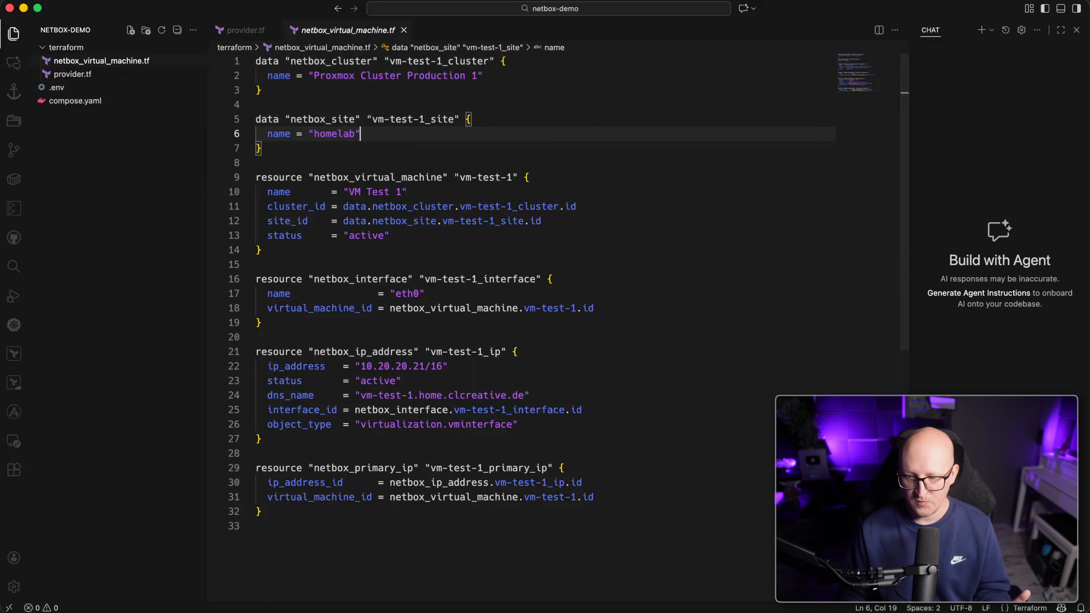
key(super+Tab)
Run tofu init in the terraform session to install the netbox v5.0.0 provider.
click(134, 10)
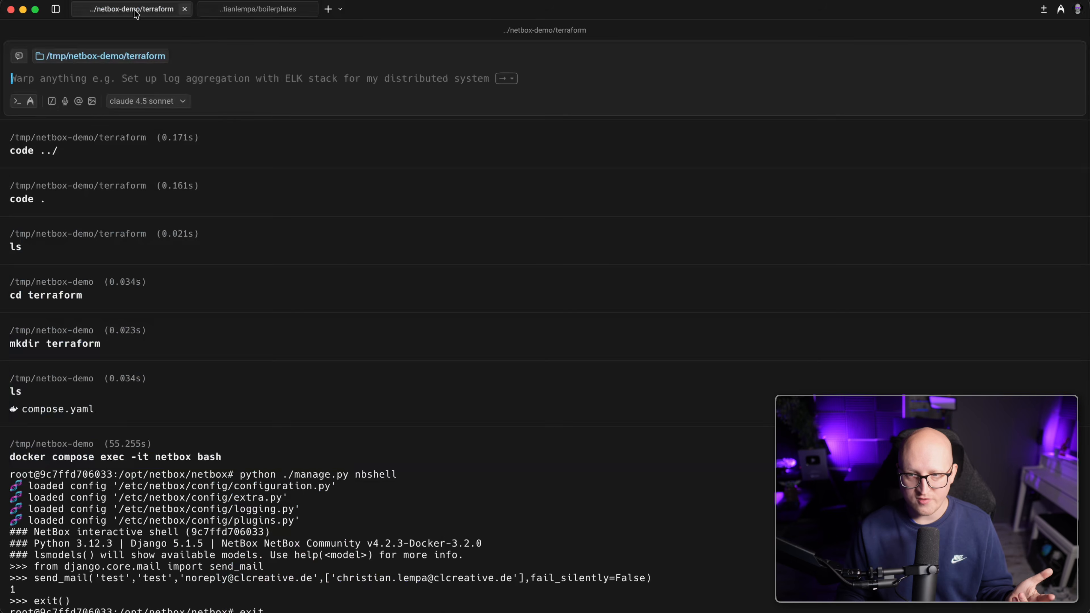
text(tofu )
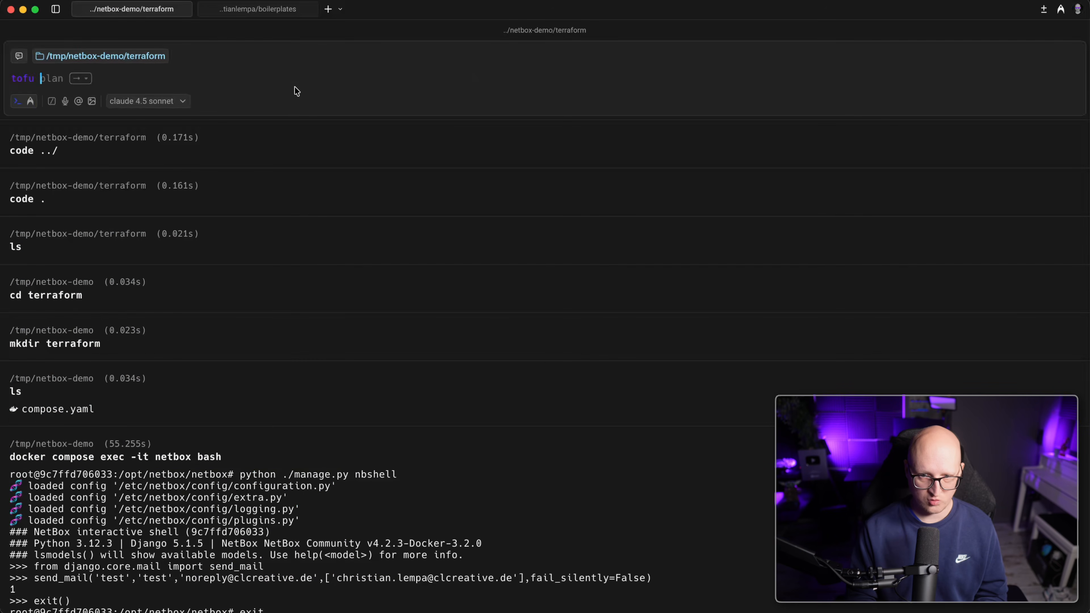
text(init)
key(Return)
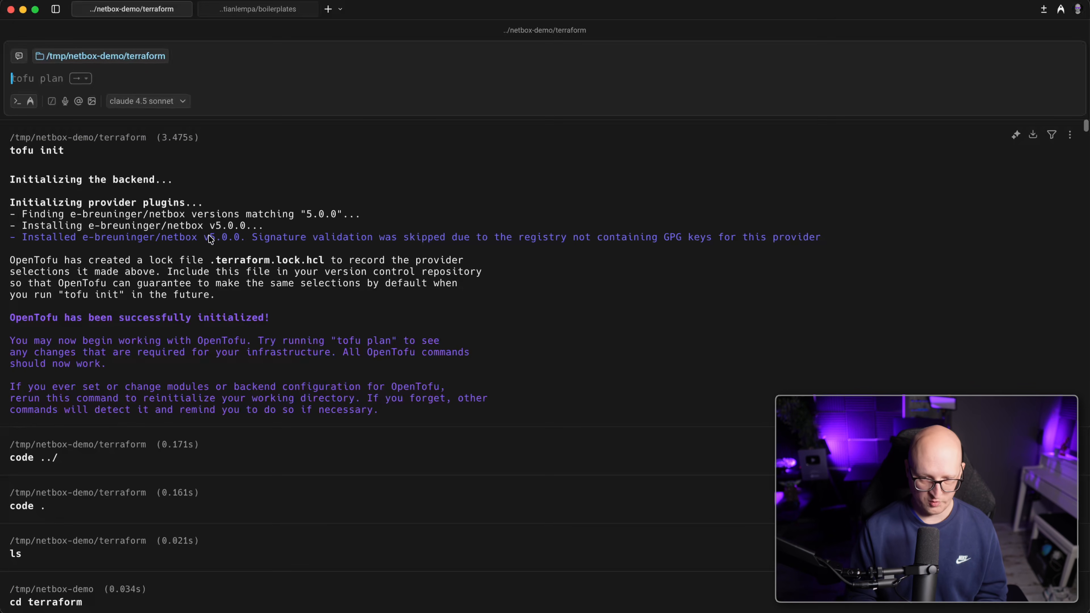
Run tofu plan and review its result: 4 to add, 0 to change, 0 to destroy.
text(plan)
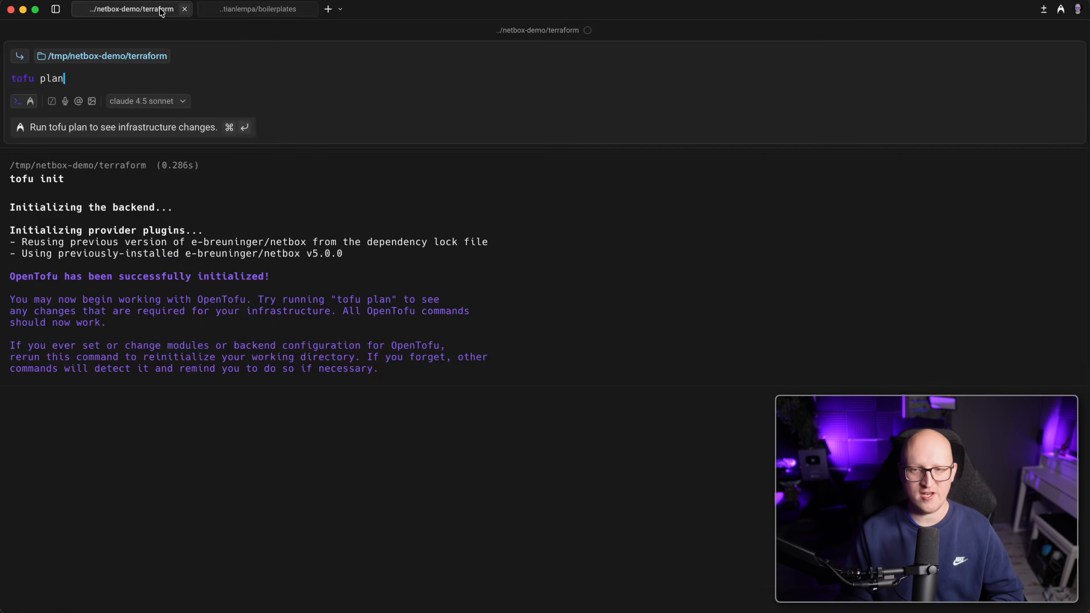
key(Return)
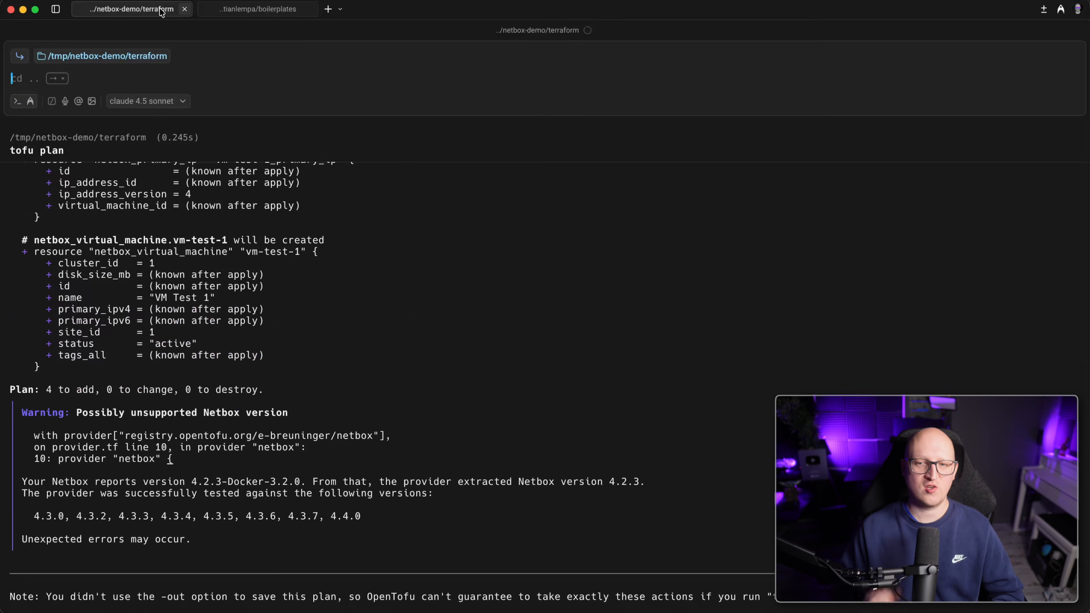
scroll(239, 348, up, 10)
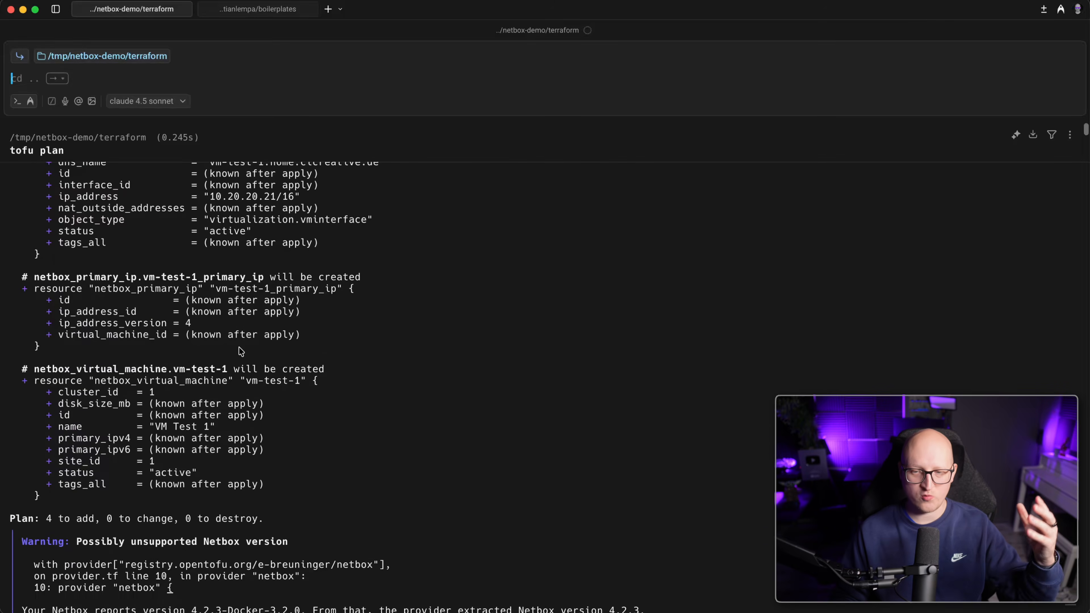
scroll(219, 328, up, 3)
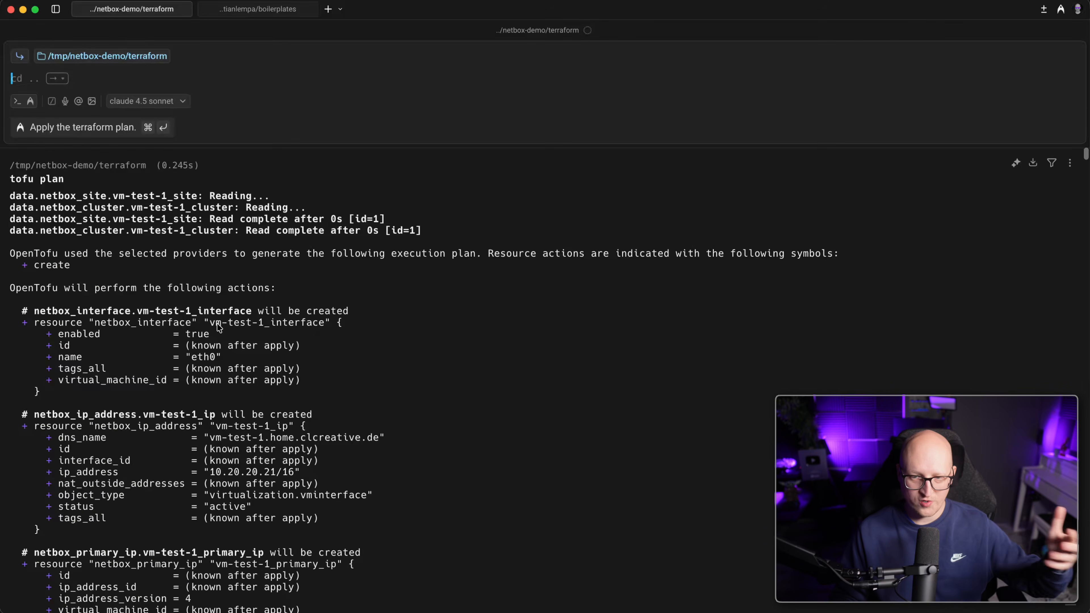
key(Up)
key(BackSpace)
key(BackSpace)
key(BackSpace)
key(BackSpace)
key(BackSpace)
key(BackSpace)
key(BackSpace)
key(BackSpace)
key(BackSpace)
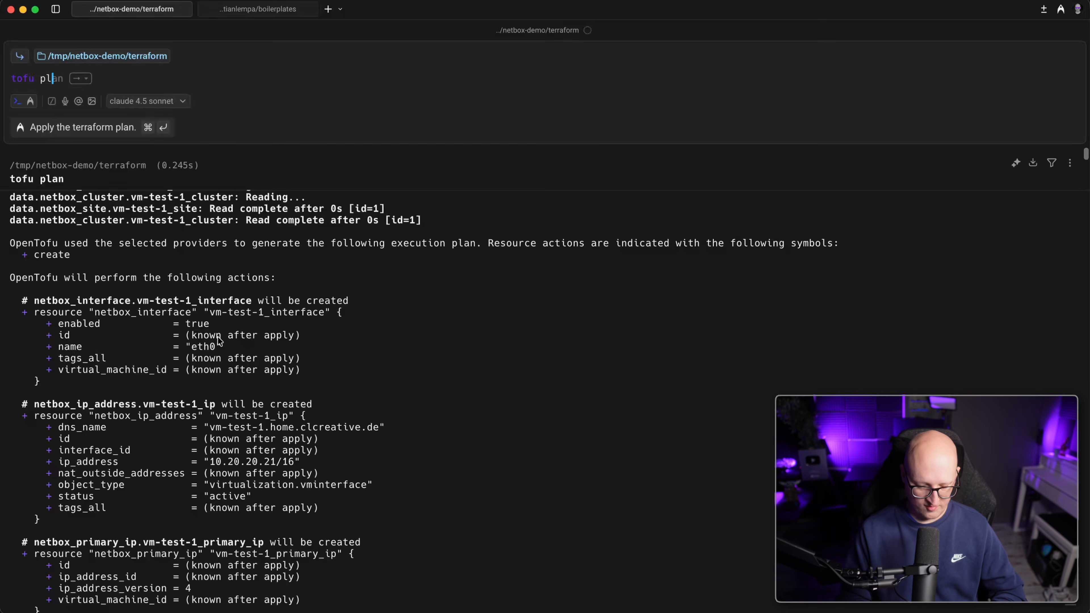
Apply the configuration with tofu apply -auto-approve, then view NetBox's Virtual Machines list.
text(tofu apply -auto-approve)
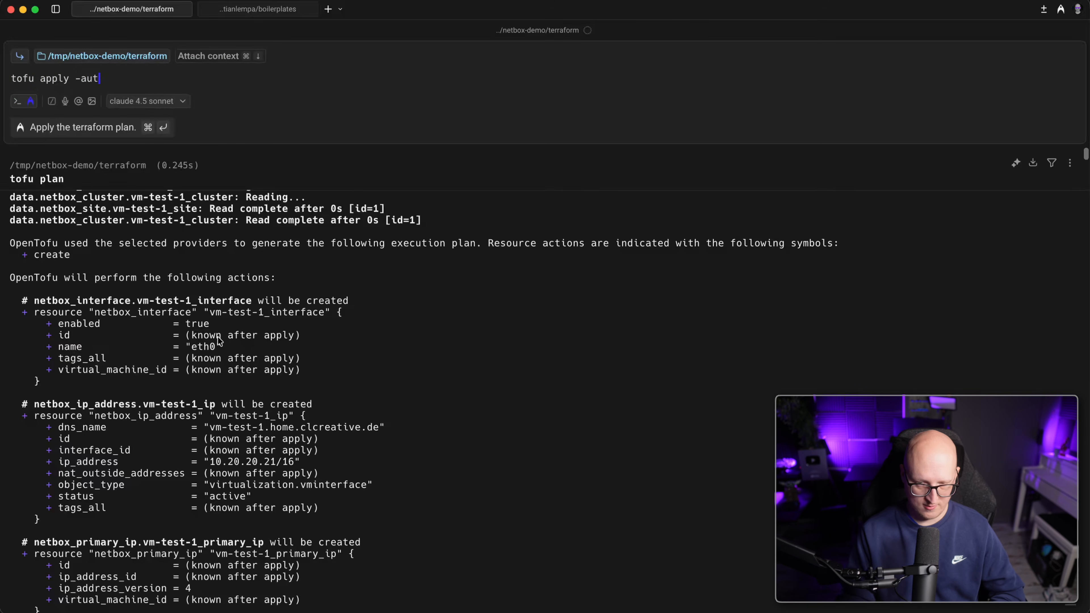
key(Return)
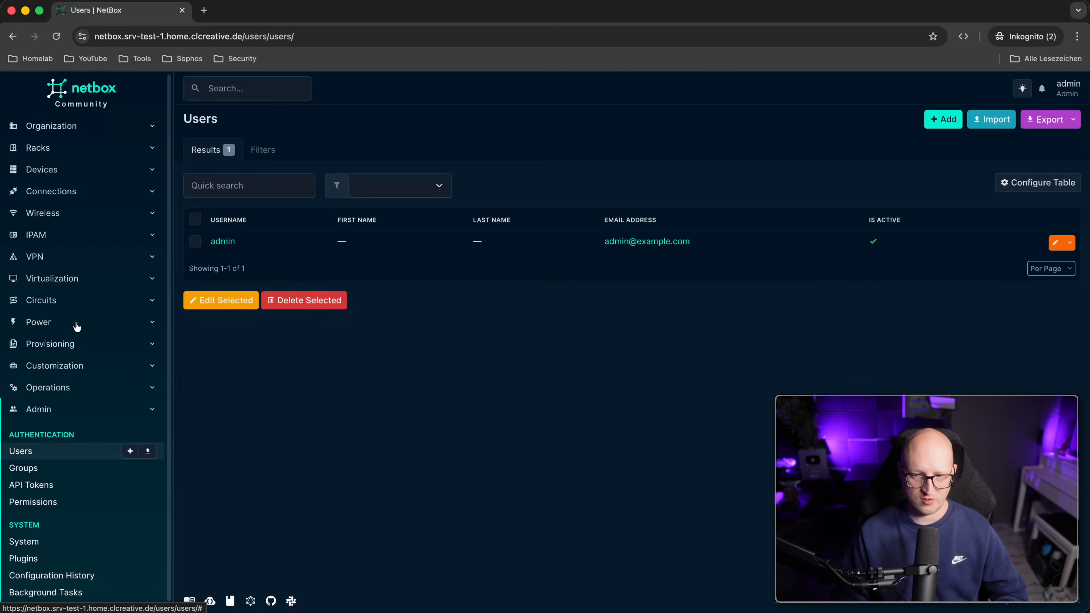
click(78, 274)
click(49, 323)
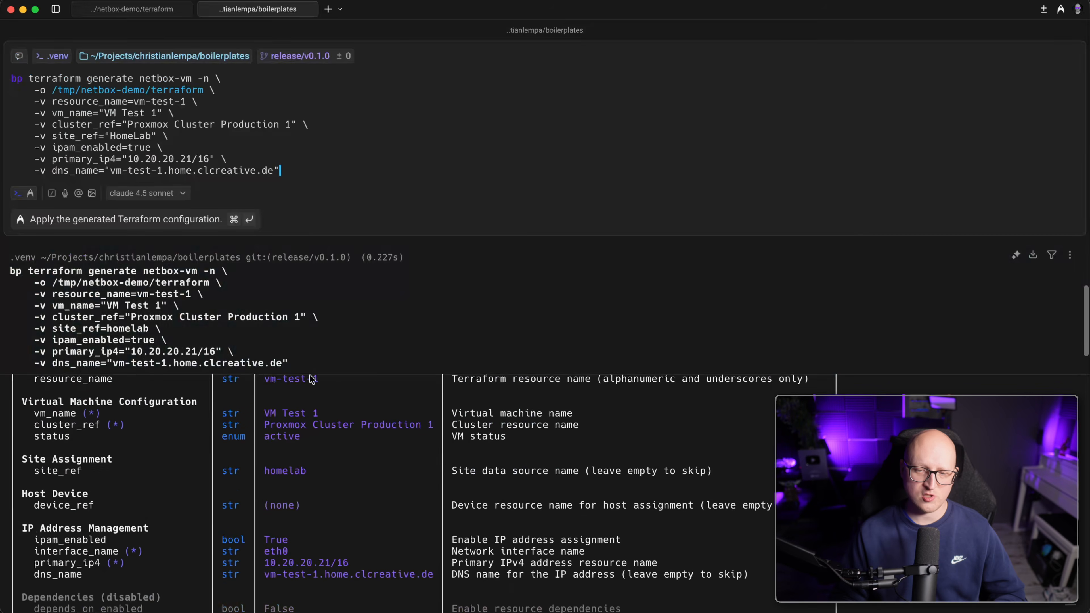
Scroll through the template variables table, checking the site_ref variable.
scroll(312, 386, down, 1)
scroll(450, 468, down, 3)
scroll(449, 487, down, 10)
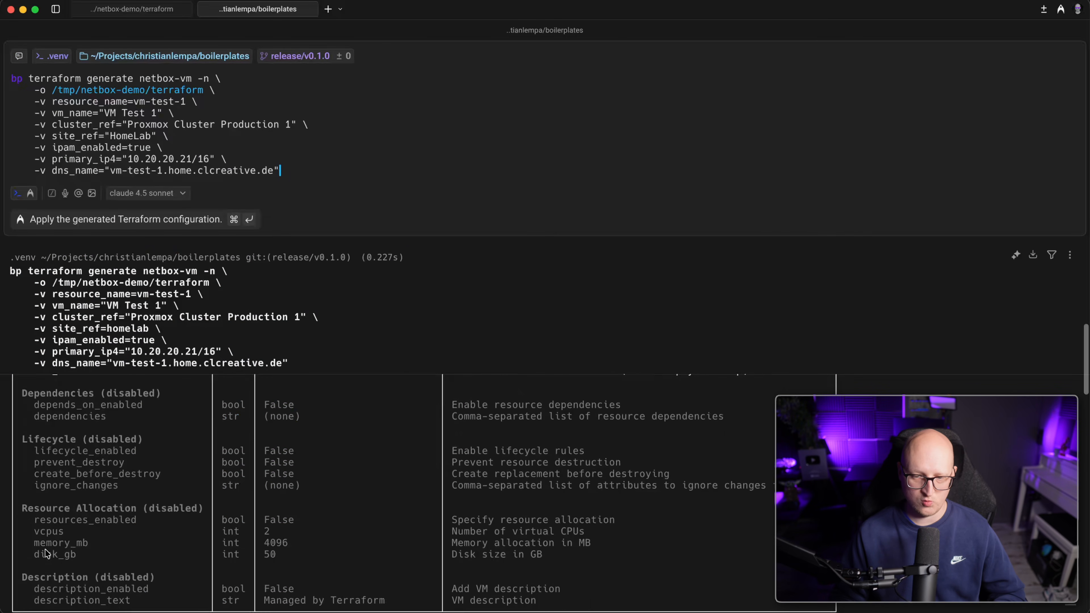
scroll(141, 515, up, 8)
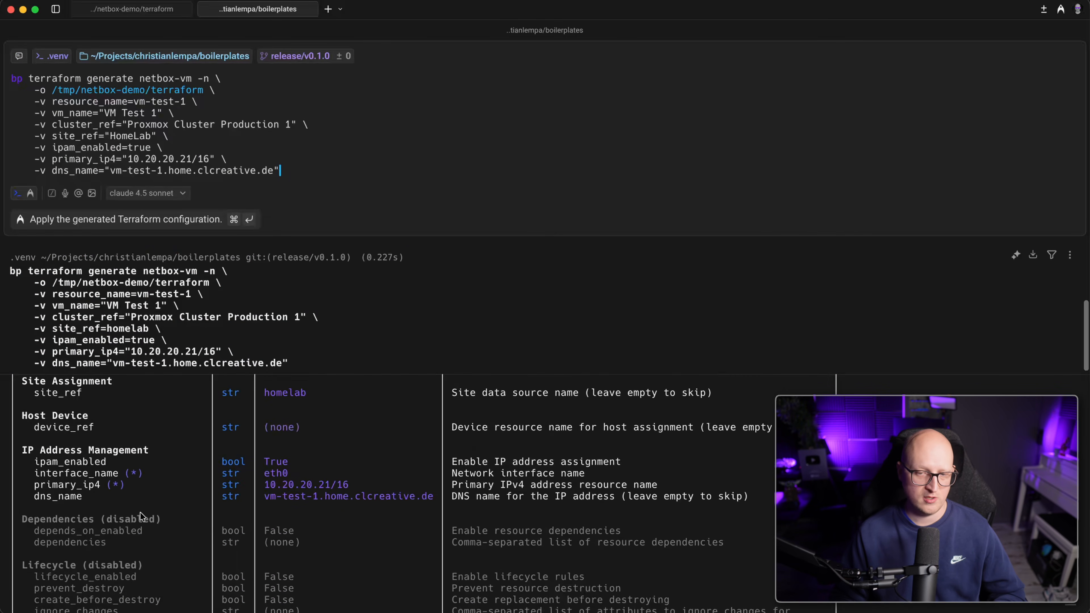
scroll(113, 478, up, 2)
scroll(111, 473, up, 3)
drag(28, 449, 108, 450)
click(109, 486)
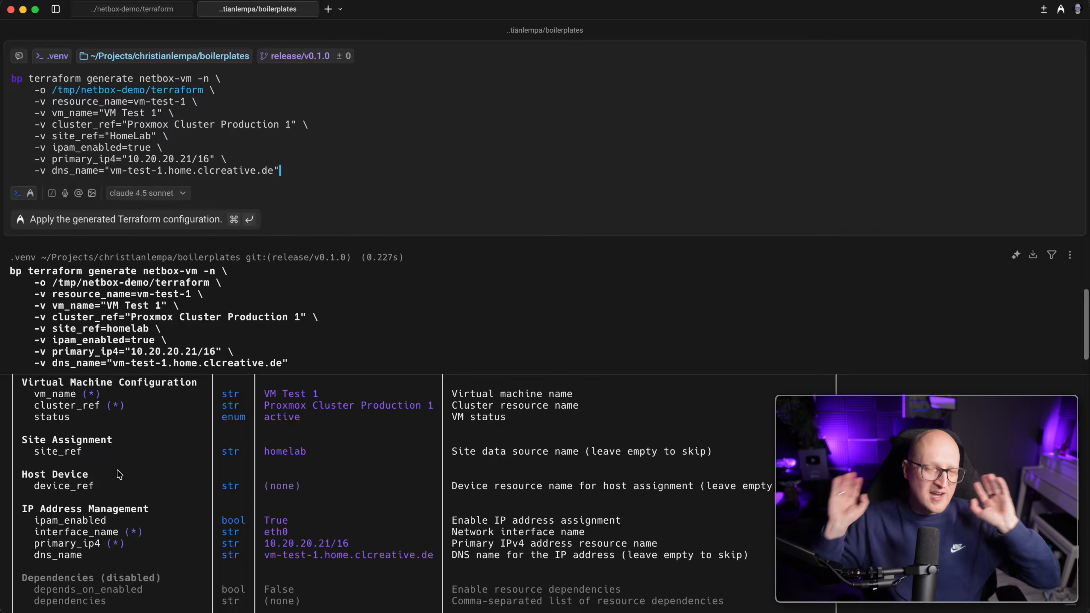
Clear the input, run bp terraform list, and review the NetBox template entries.
key(super+a)
key(BackSpace)
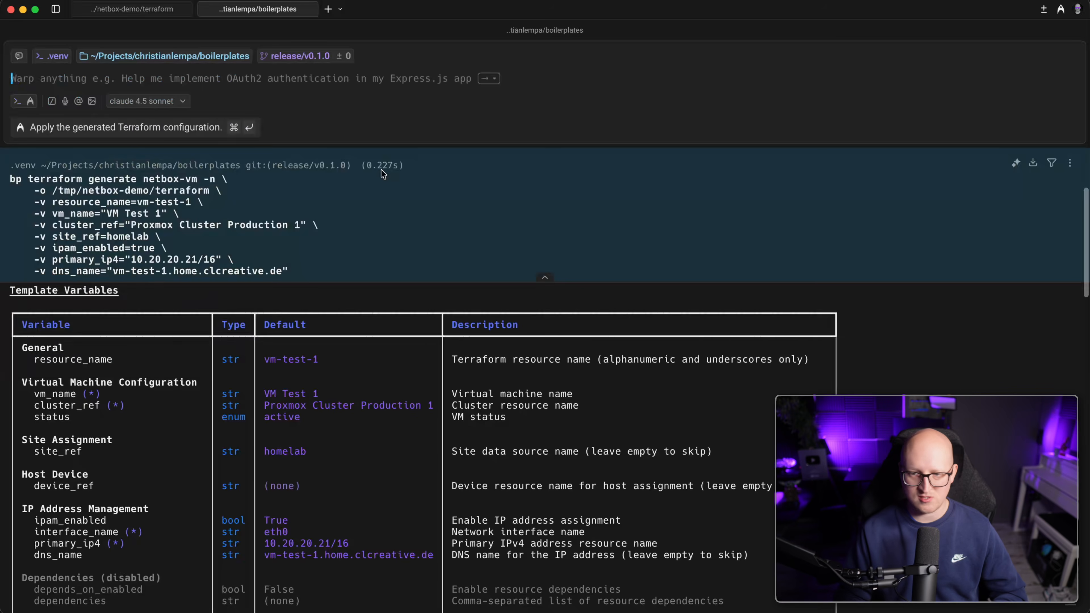
scroll(167, 463, down, 5)
drag(63, 468, 120, 498)
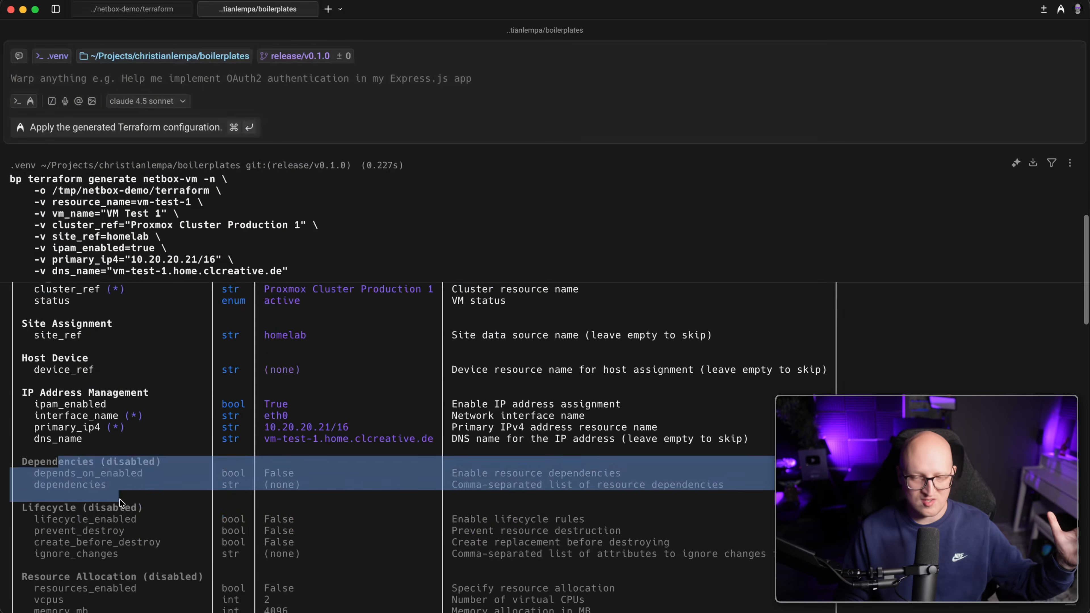
text(bp terraform list)
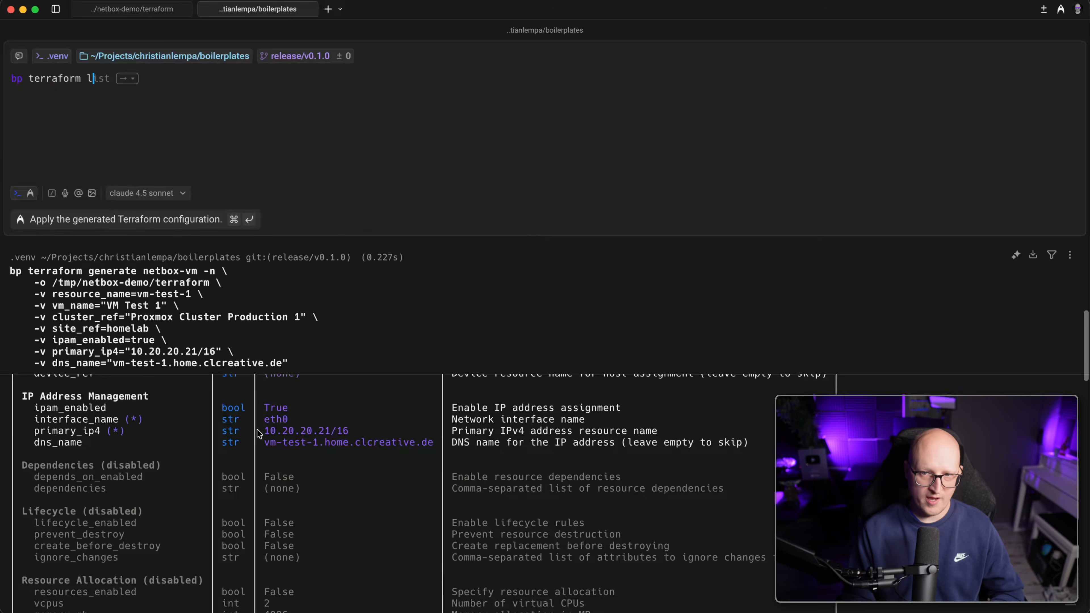
key(Return)
drag(102, 179, 168, 284)
click(152, 341)
drag(70, 297, 37, 231)
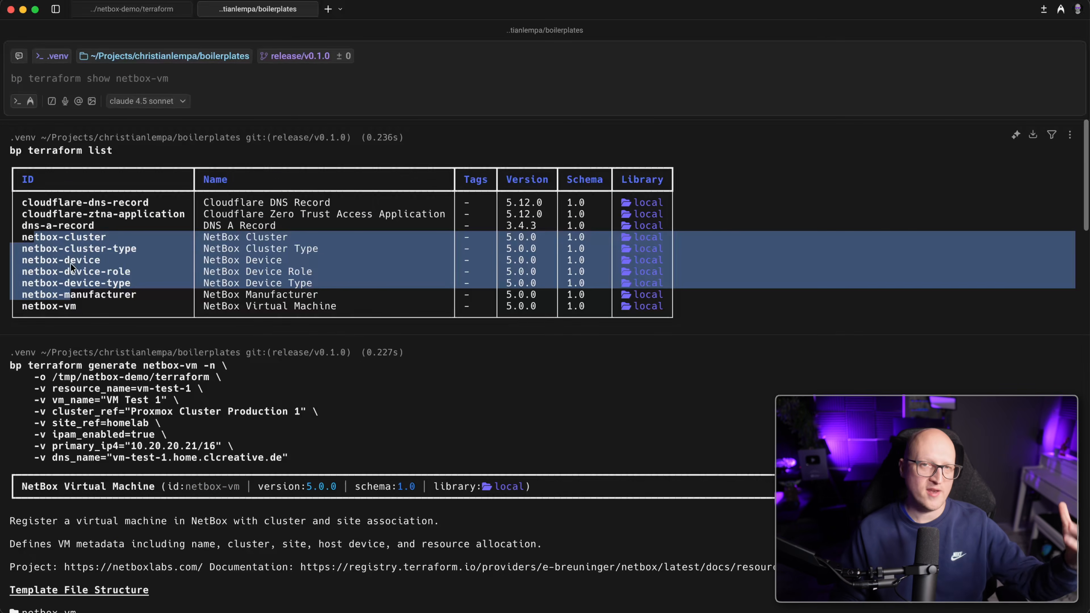
click(111, 304)
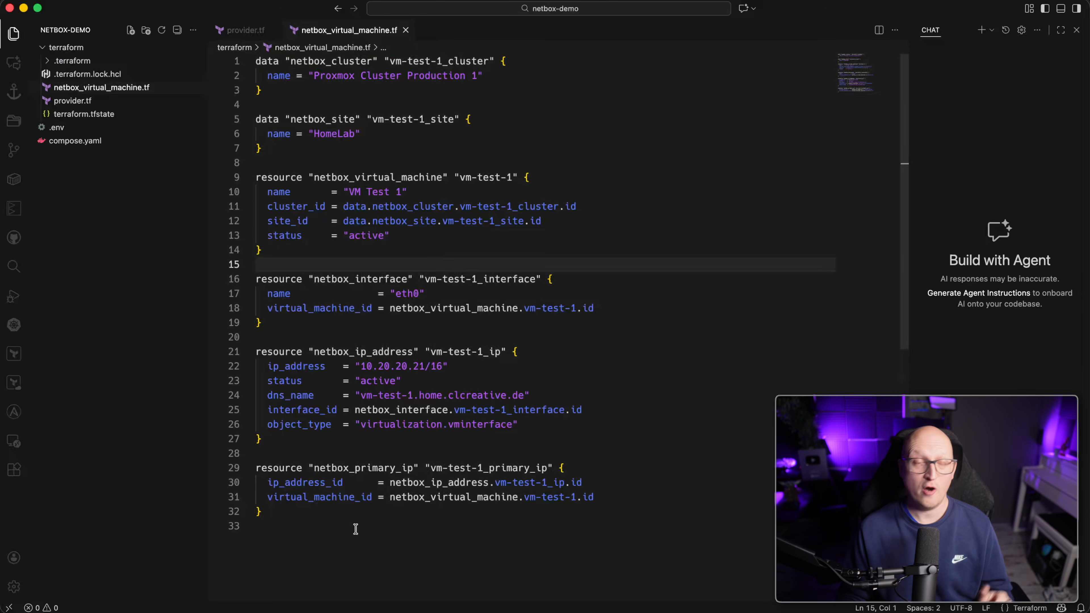
click(329, 310)
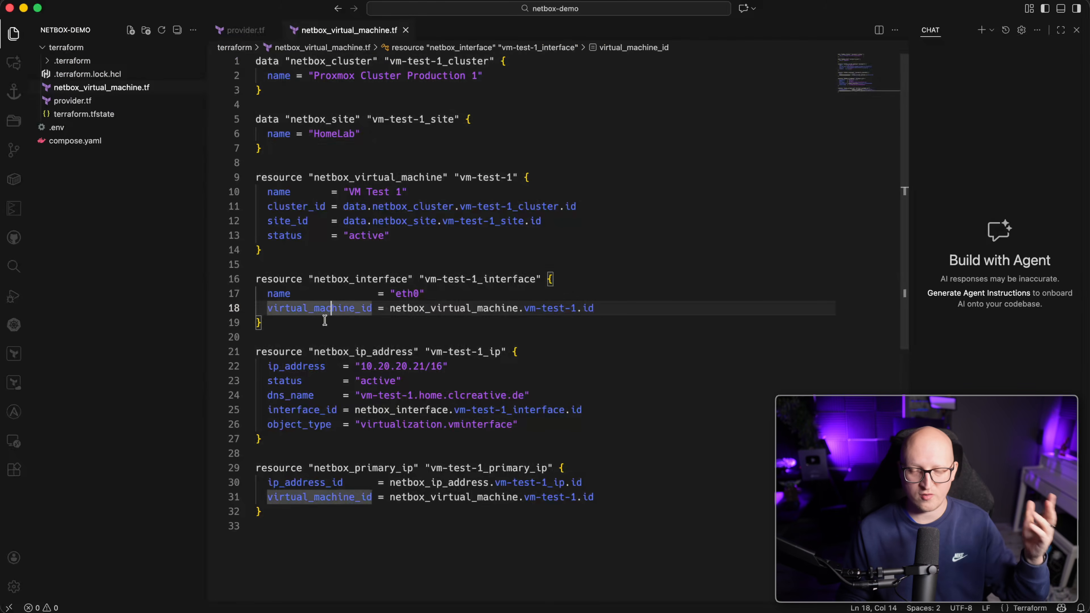
click(129, 88)
drag(365, 370, 458, 361)
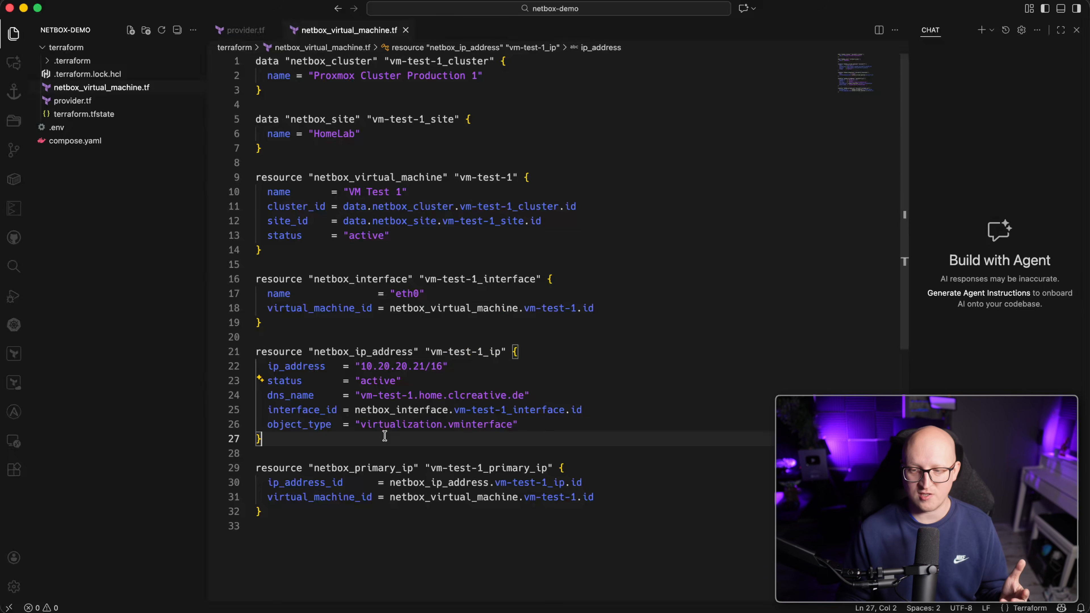
drag(355, 368, 454, 363)
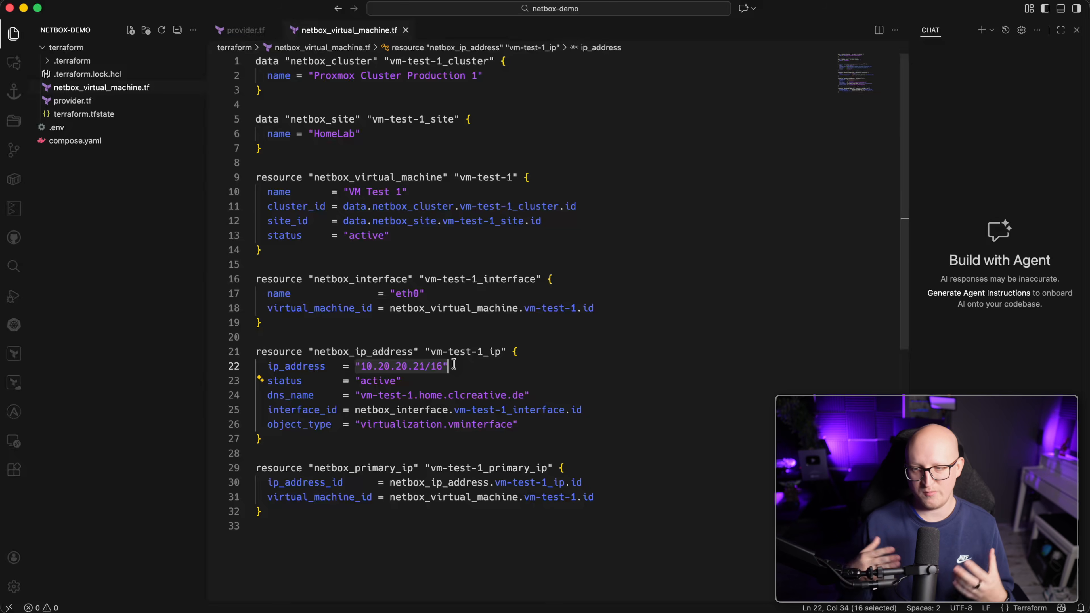
click(454, 364)
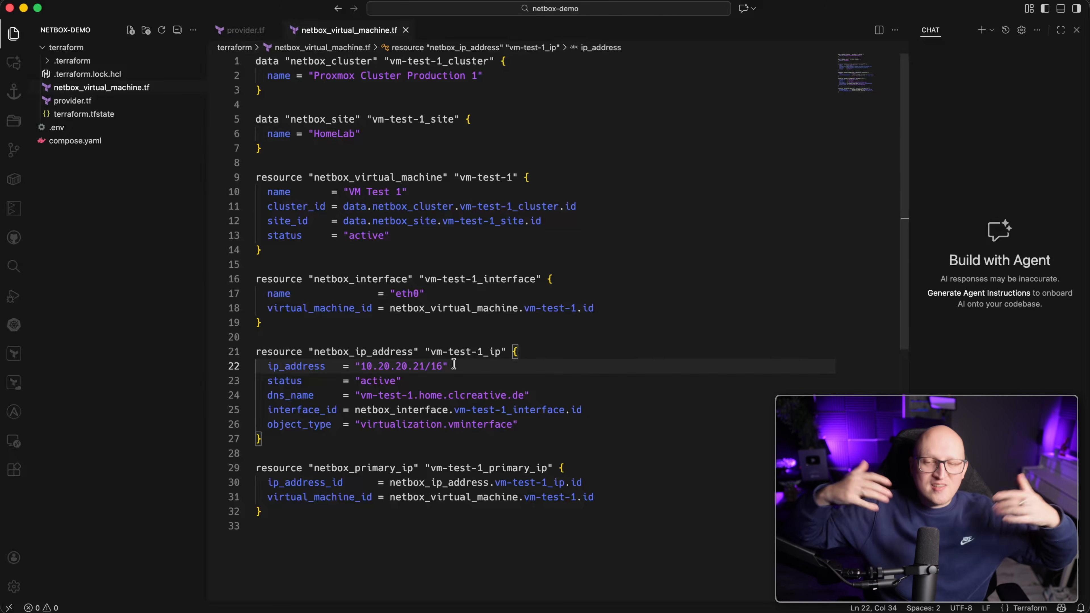
drag(376, 524, 256, 74)
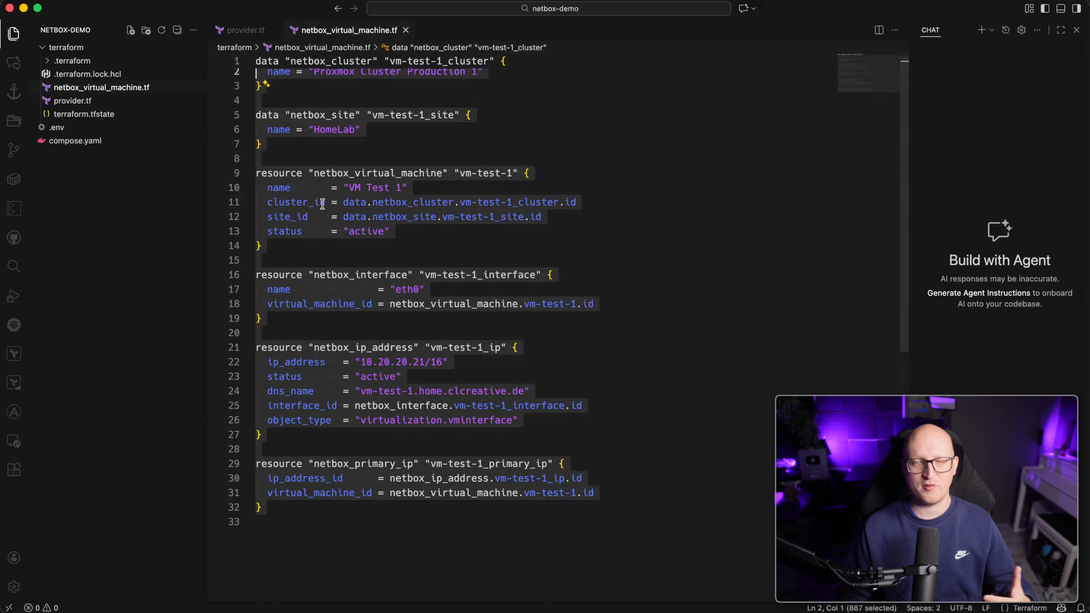
click(330, 214)
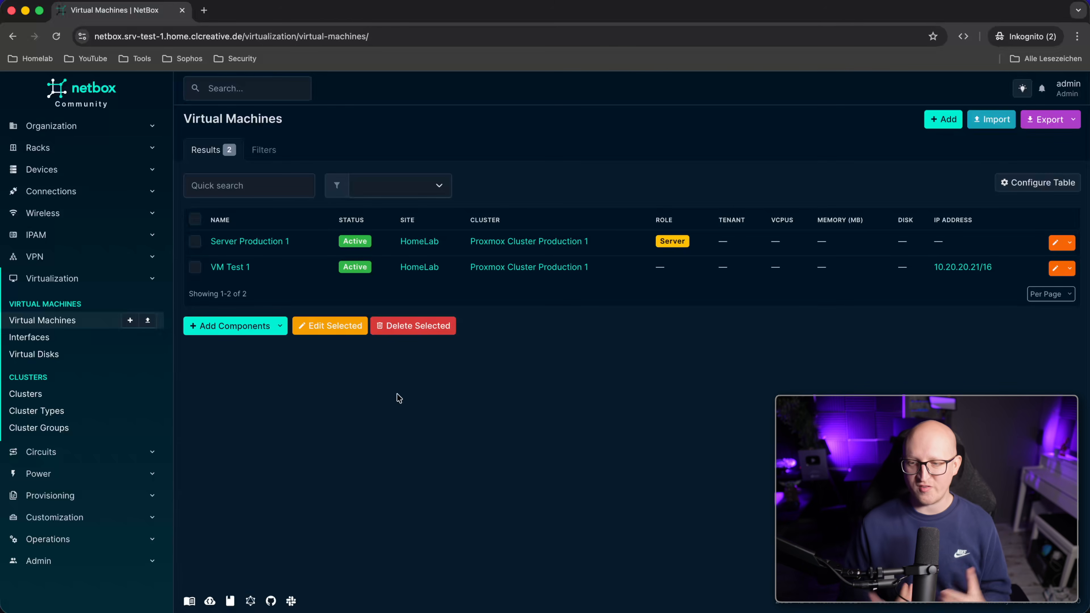
Return to Warp and scroll to the bp terraform list output of nine templates.
key(super+Tab)
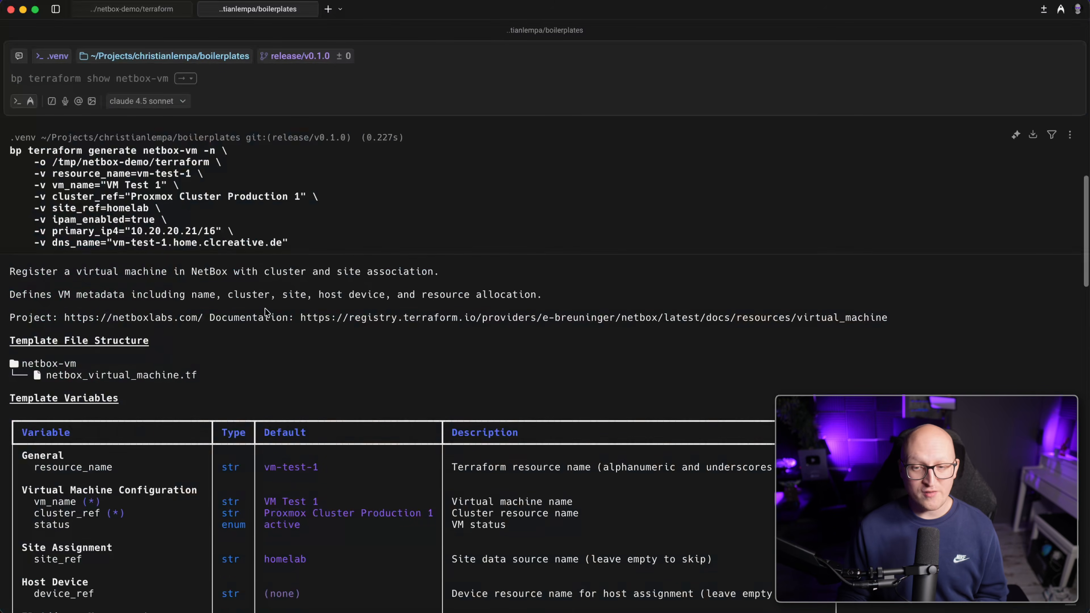
scroll(263, 310, down, 3)
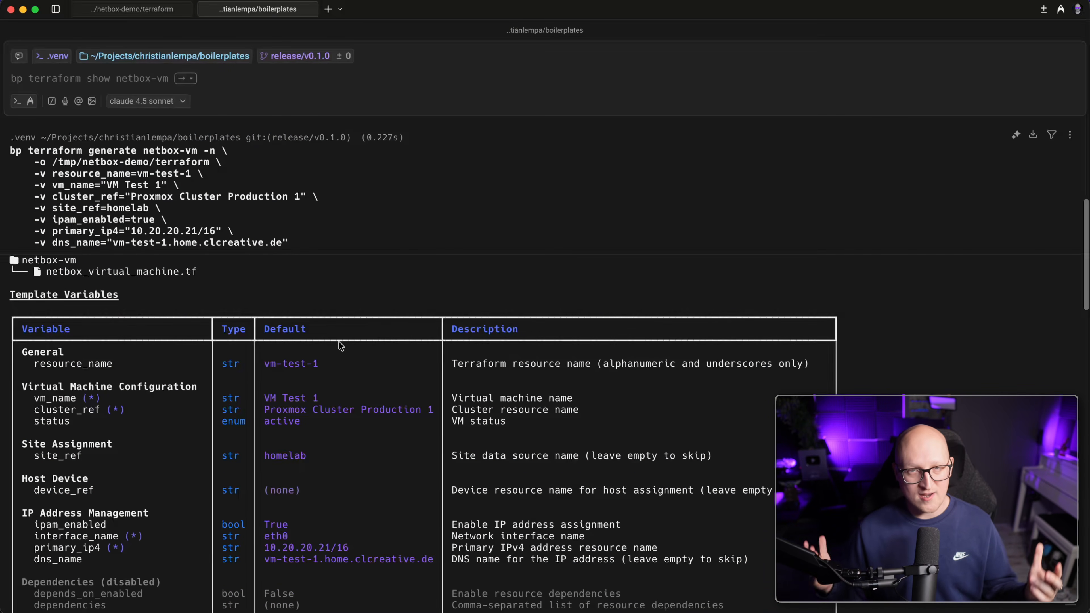
scroll(340, 346, down, 3)
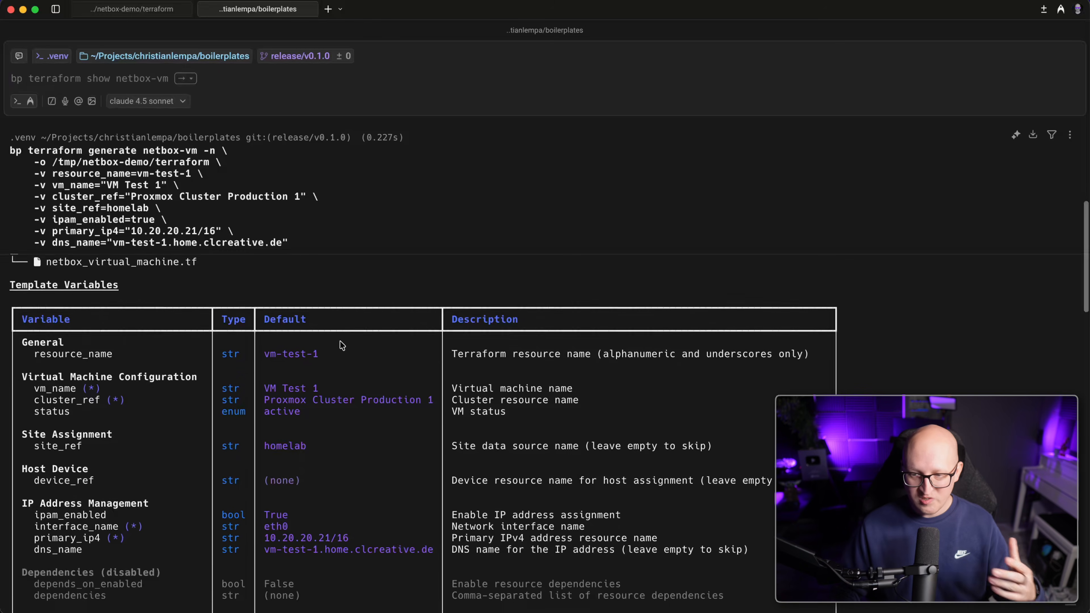
scroll(94, 281, up, 10)
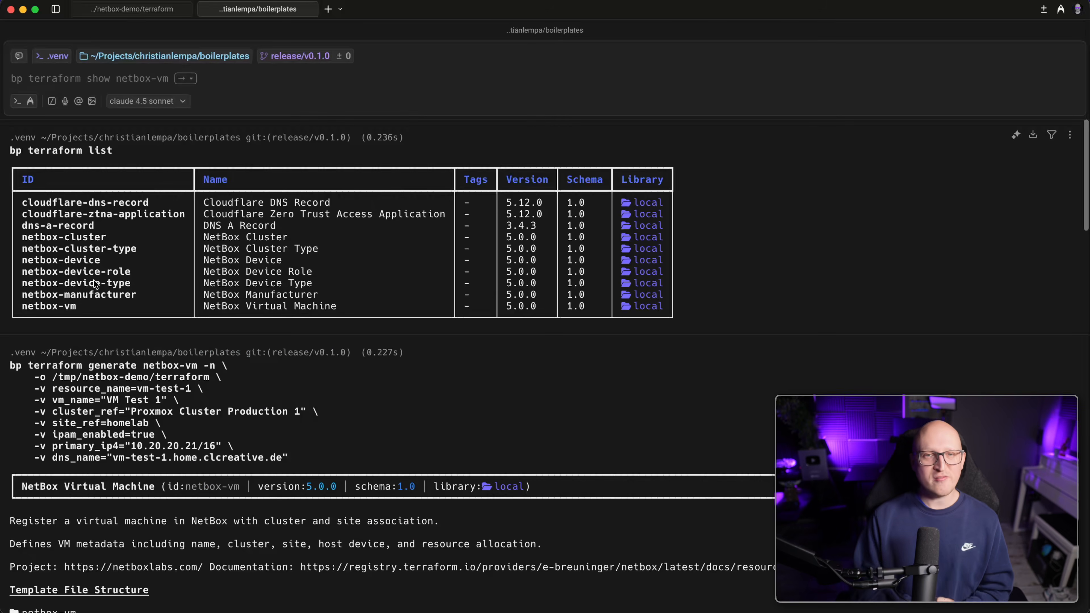